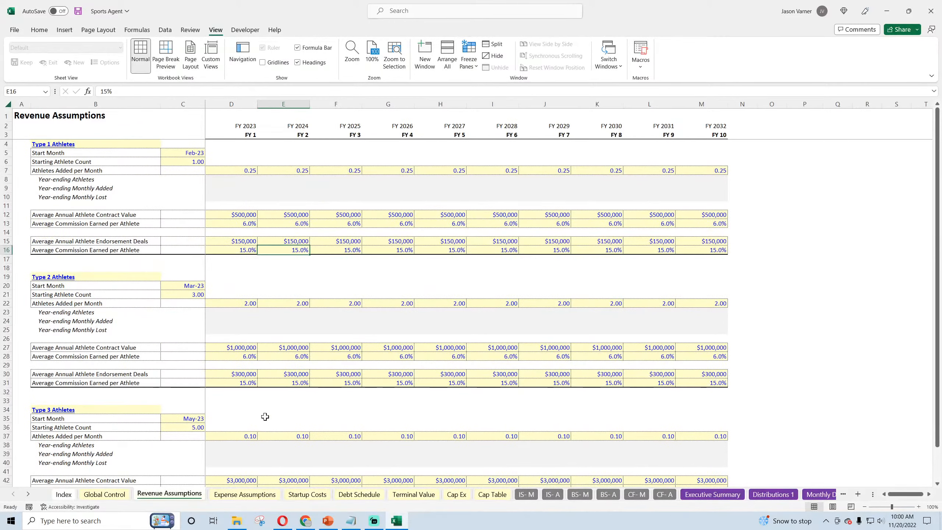
# Switch to Chrome and look through the industry-specific spreadsheet templates on smarthelping.com.
pyautogui.moveTo(307, 524)
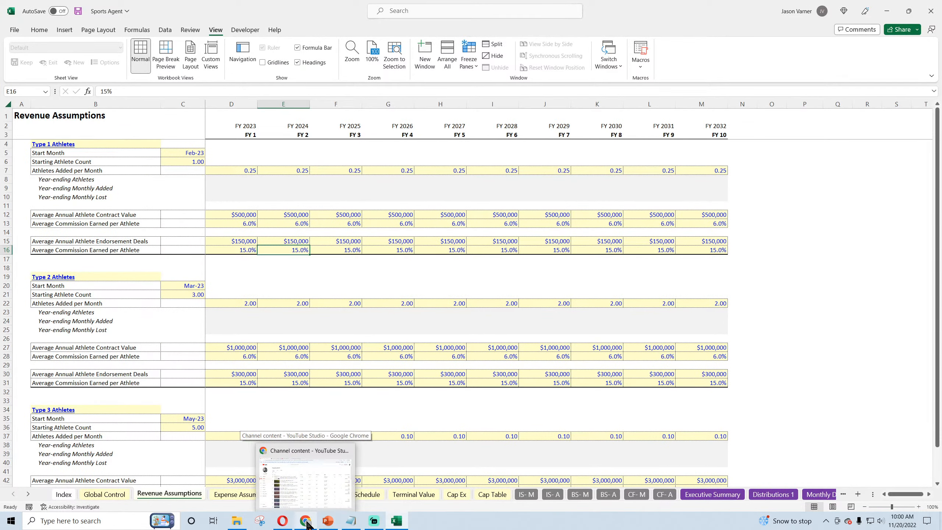
pyautogui.click(307, 524)
pyautogui.click(172, 11)
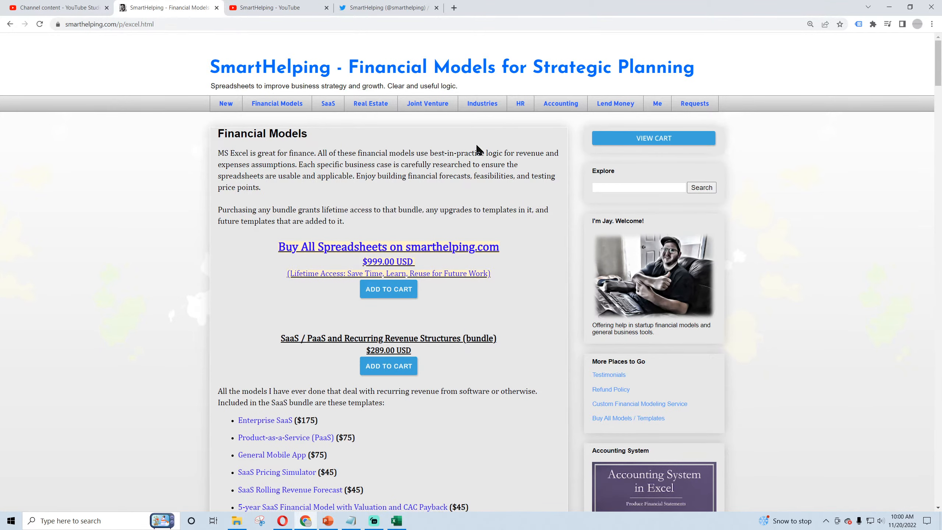
pyautogui.click(481, 103)
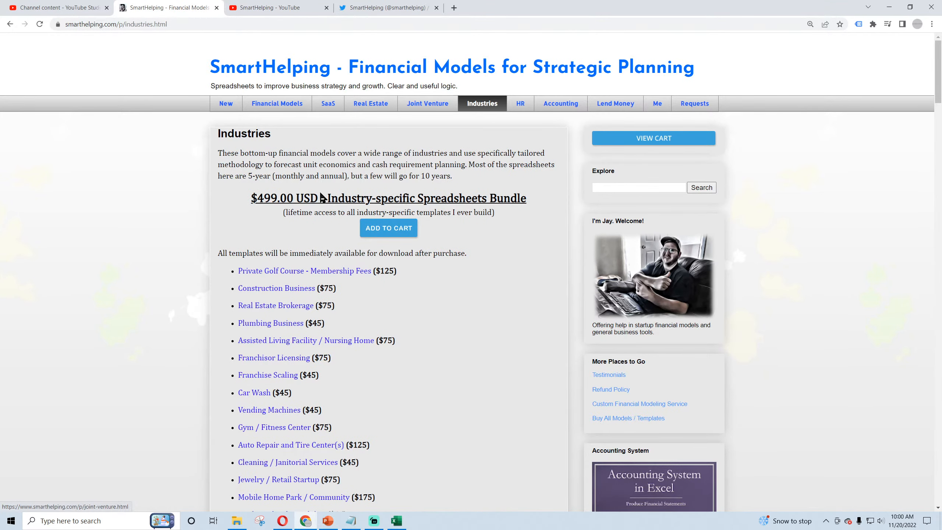
pyautogui.scroll(-4, 282, 271)
pyautogui.scroll(-11, 273, 241)
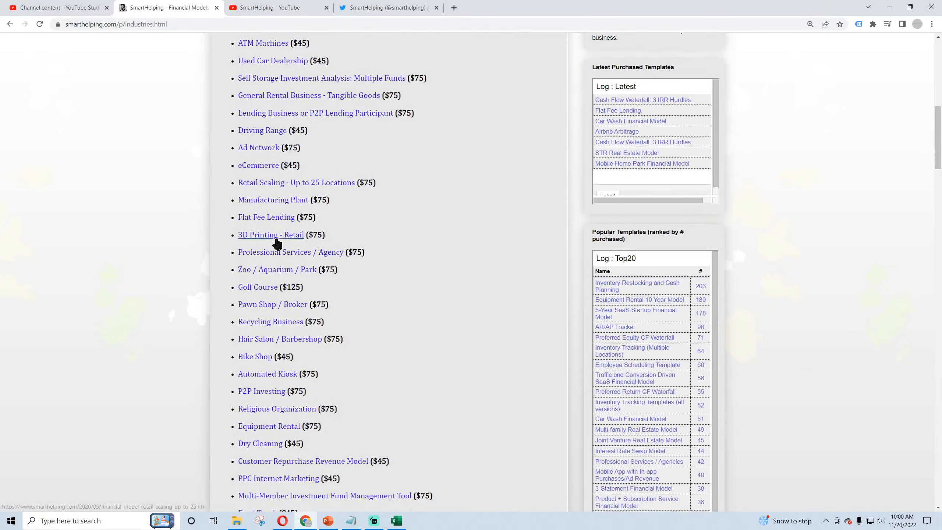
pyautogui.scroll(14, 279, 274)
pyautogui.scroll(1, 280, 276)
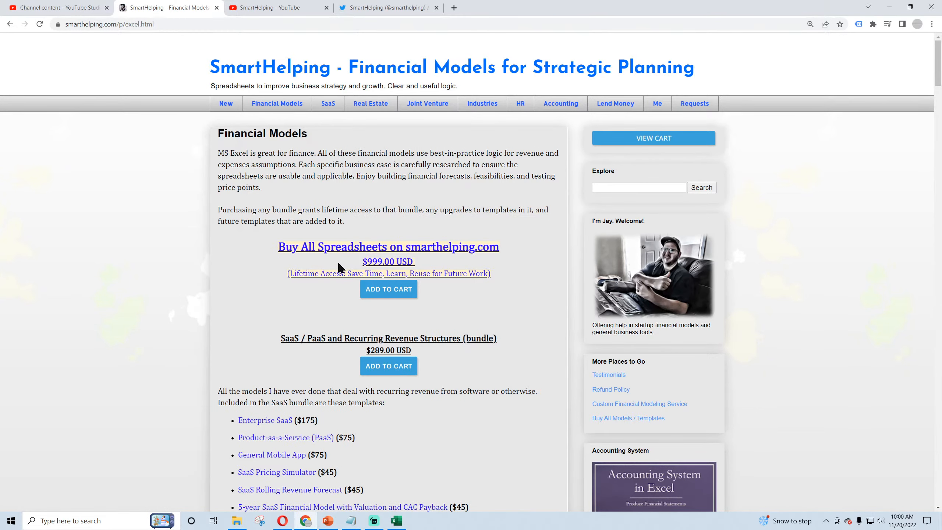
# Review the price and lifetime-access note of the bundle containing all smarthelping.com spreadsheets on the Financial Models page.
pyautogui.moveTo(373, 261); pyautogui.dragTo(395, 265)
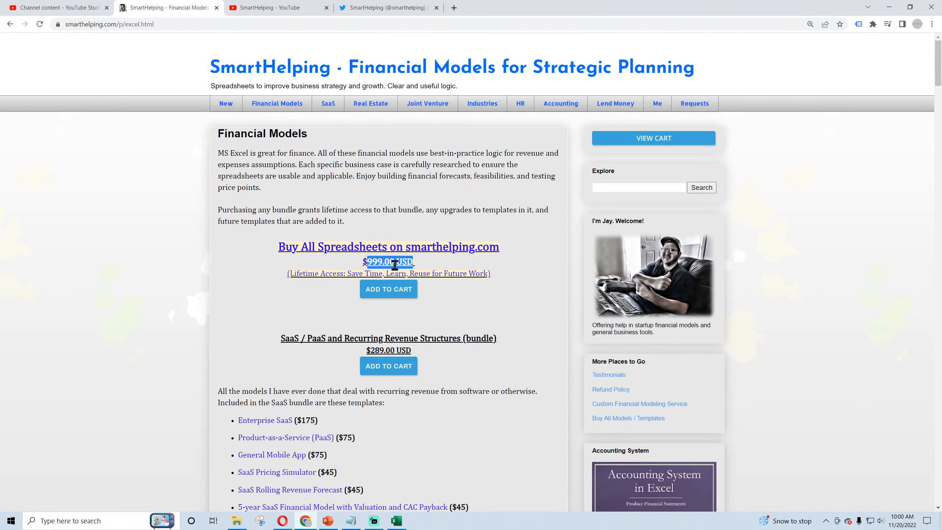
pyautogui.moveTo(291, 273); pyautogui.dragTo(432, 276)
pyautogui.click(464, 277)
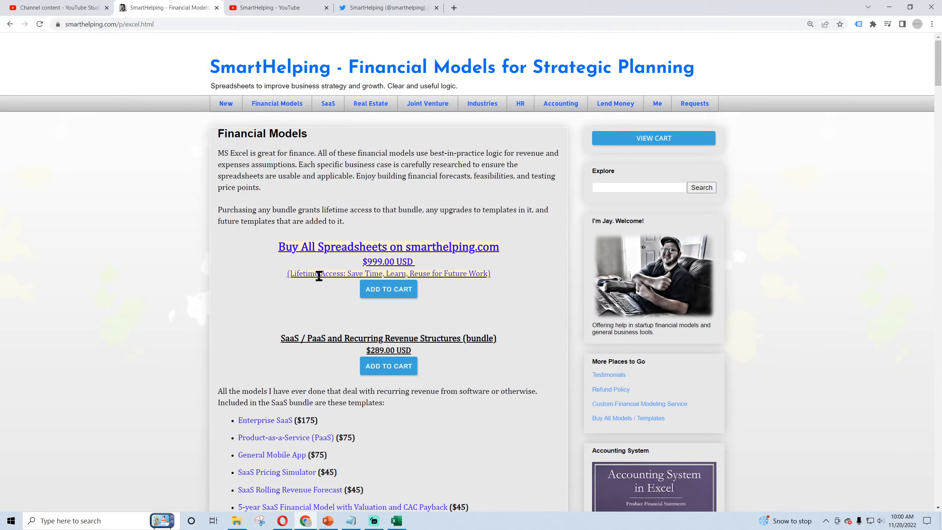
# Reload the SmartHelping YouTube channel, open its current live stream and copy the stream's web address.
pyautogui.click(273, 9)
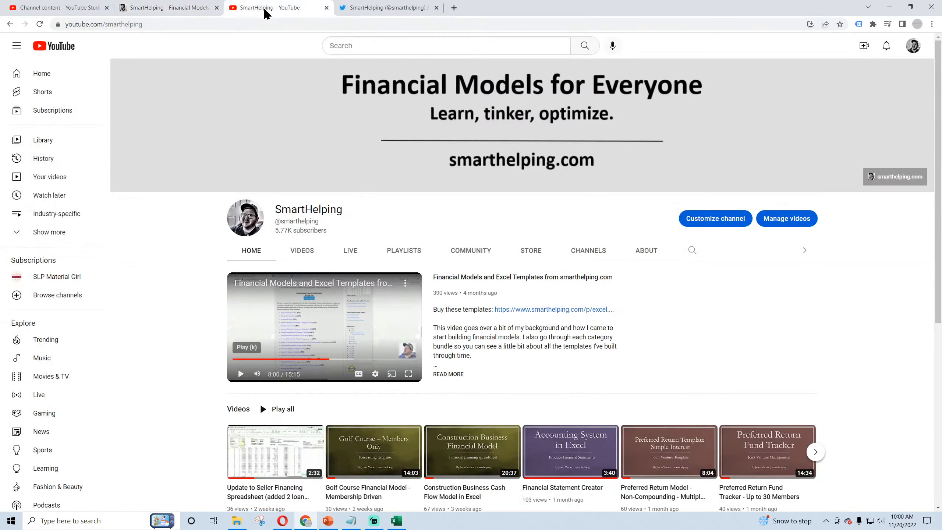
pyautogui.click(39, 25)
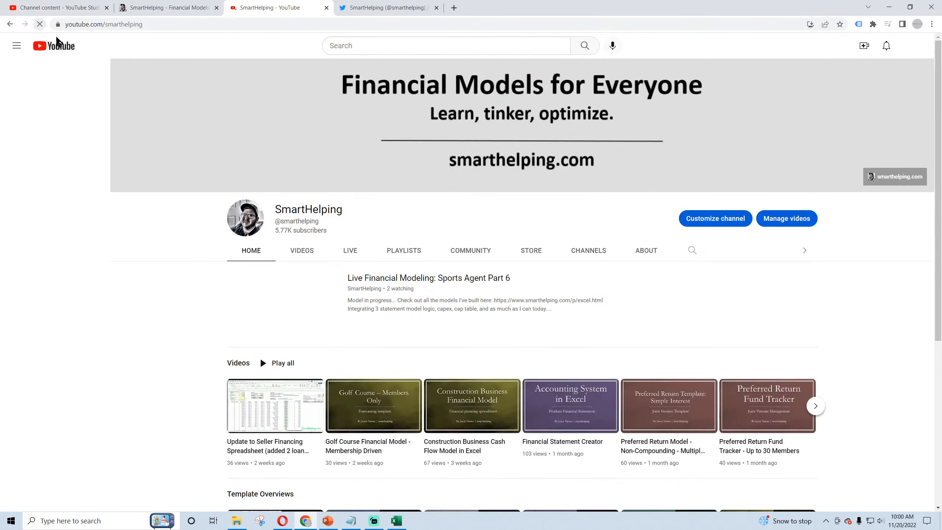
pyautogui.click(409, 285)
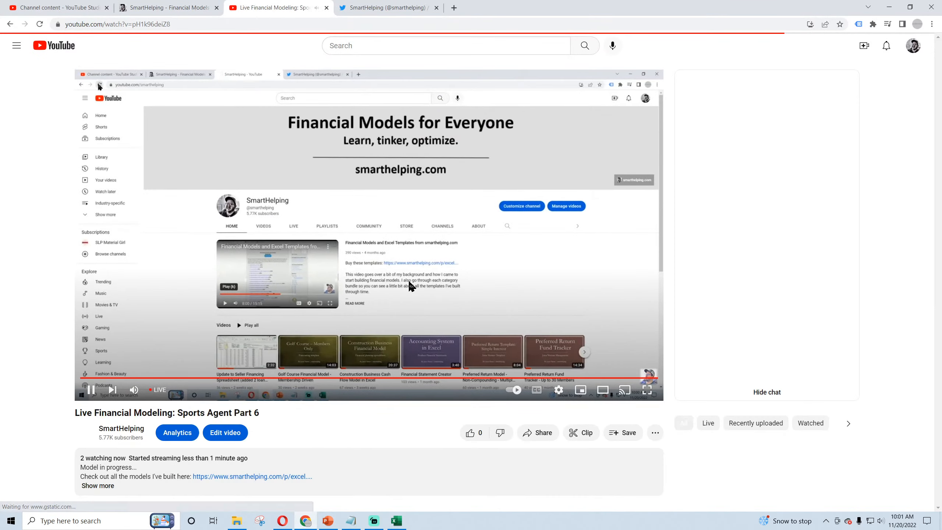
pyautogui.click(157, 23)
pyautogui.rightClick(157, 23)
pyautogui.click(185, 74)
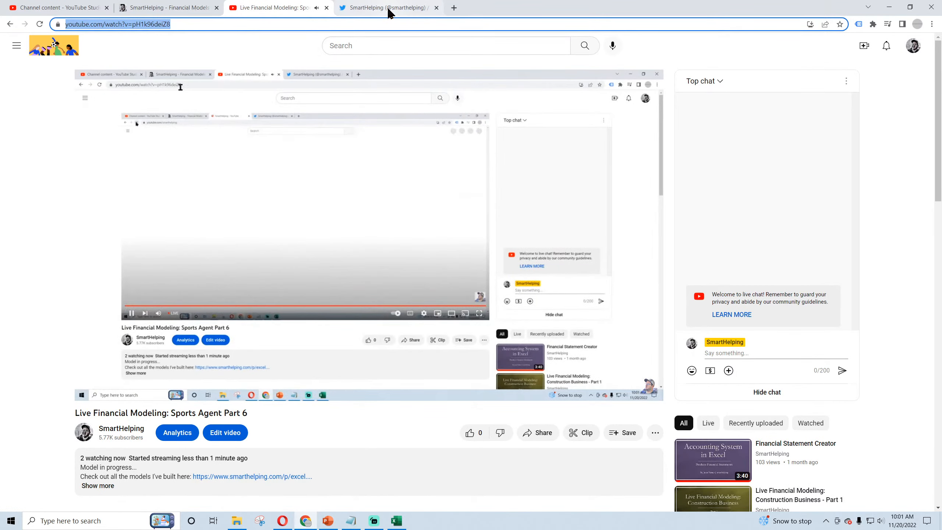
# Close the stream page and post a tweet reading "live financial modeling - visualizations:" followed by the copied stream link.
pyautogui.click(389, 8)
pyautogui.click(327, 8)
pyautogui.click(211, 298)
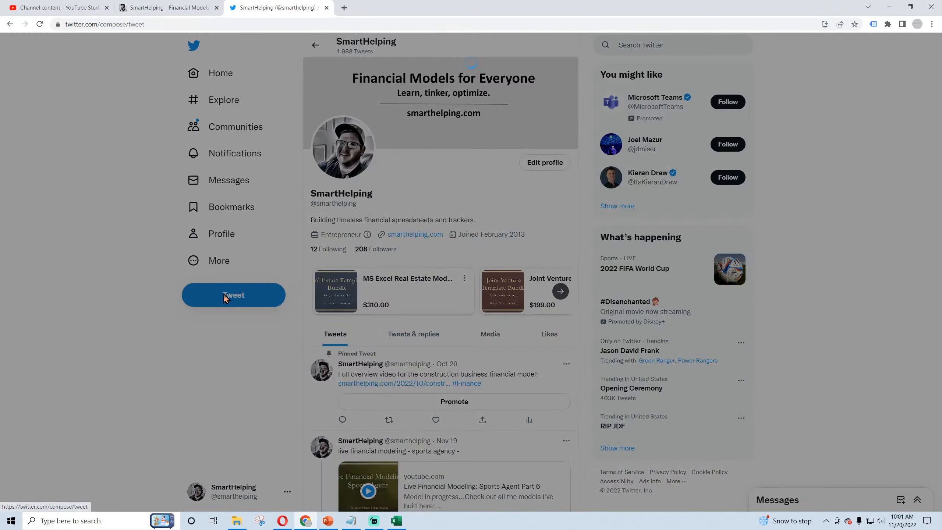
pyautogui.write('li')
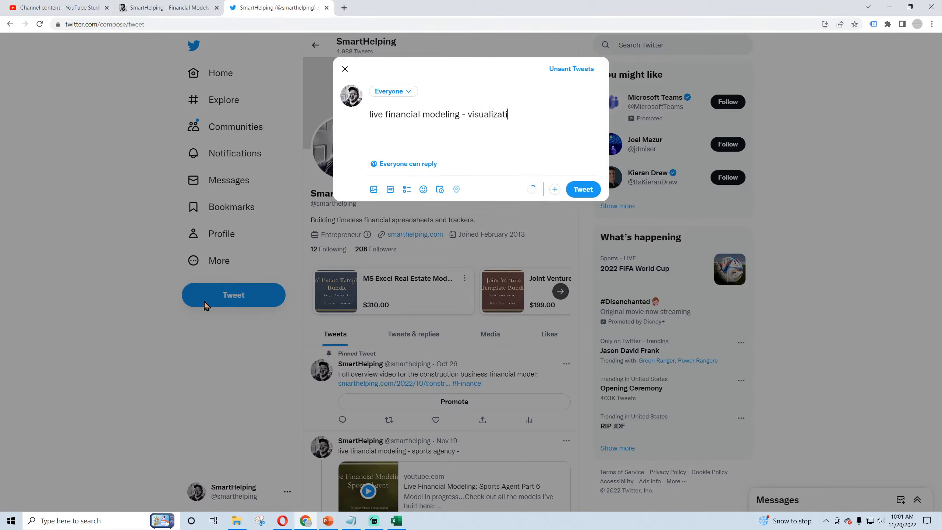
pyautogui.write('https://www.youtube.com/watch?v=pH1k96deiZ8')
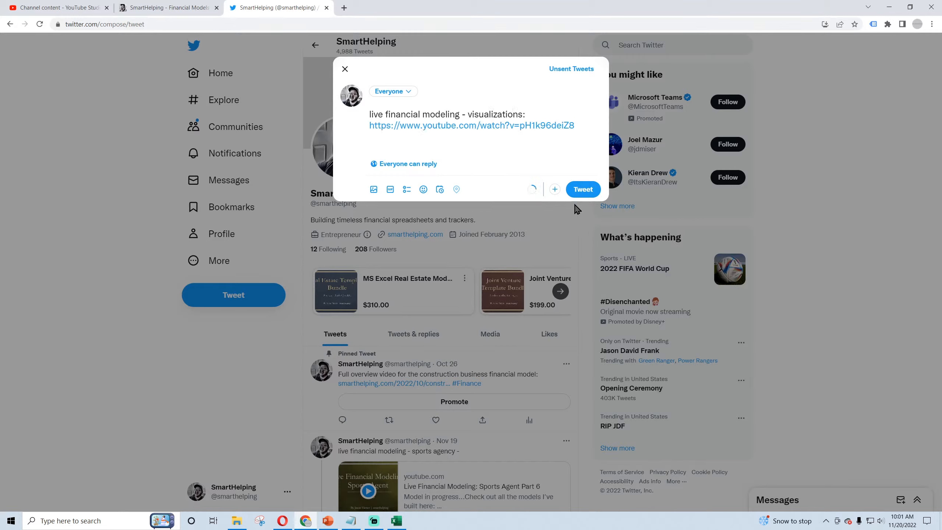
pyautogui.click(582, 189)
# Open the live streaming control room for the current broadcast from YouTube Studio.
pyautogui.click(68, 11)
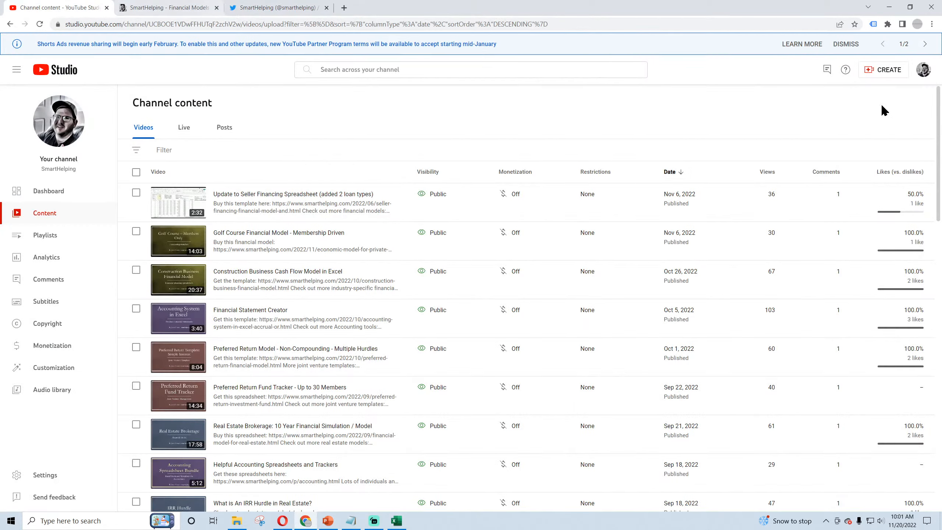
pyautogui.click(924, 71)
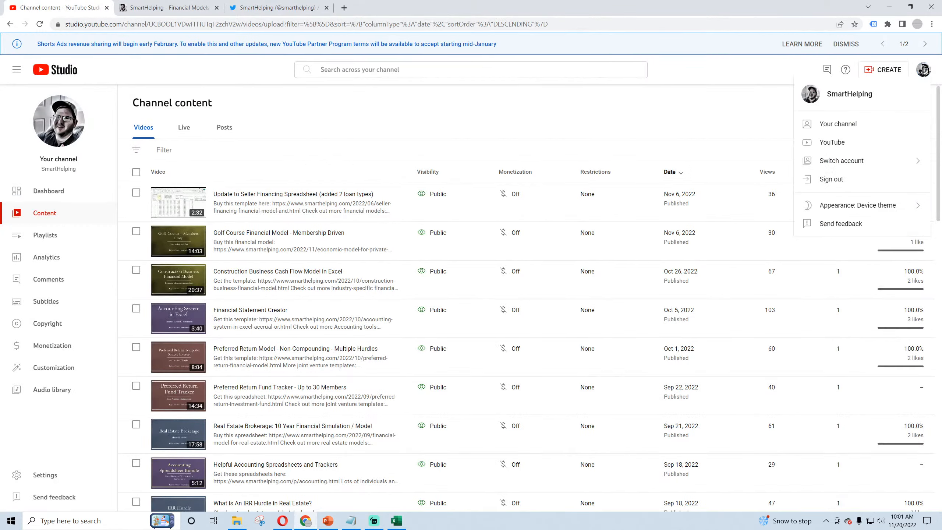
pyautogui.click(884, 70)
pyautogui.click(869, 102)
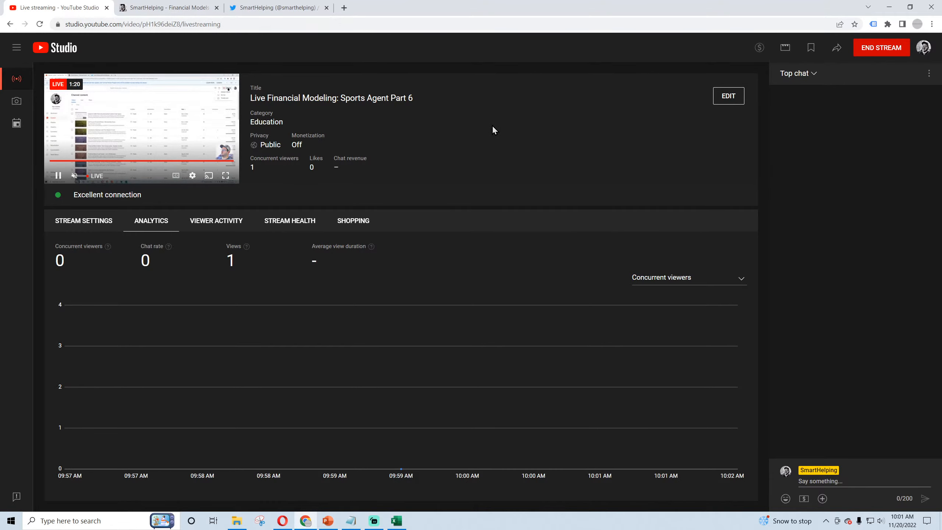
# Change the stream's title to "Live Financial Modeling: Sports Agent Part 7".
pyautogui.click(729, 96)
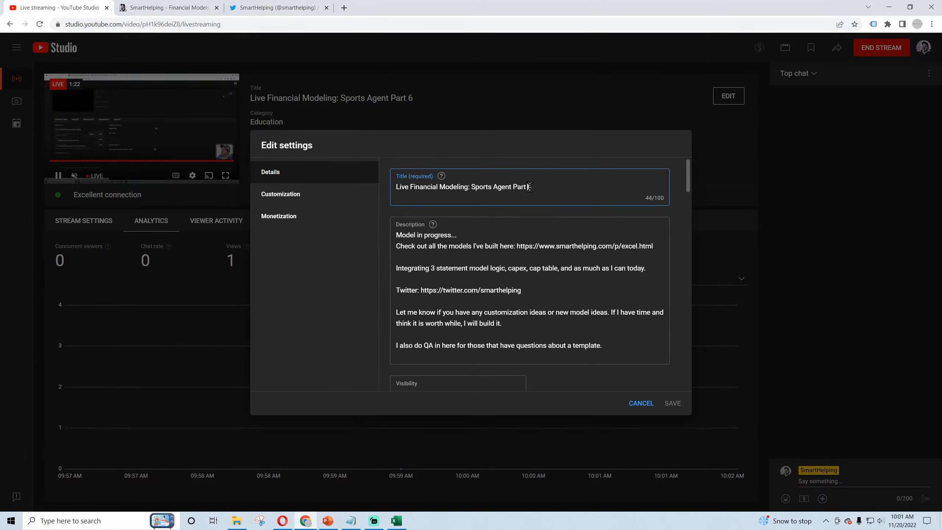
pyautogui.moveTo(530, 187); pyautogui.dragTo(546, 188)
pyautogui.write('7')
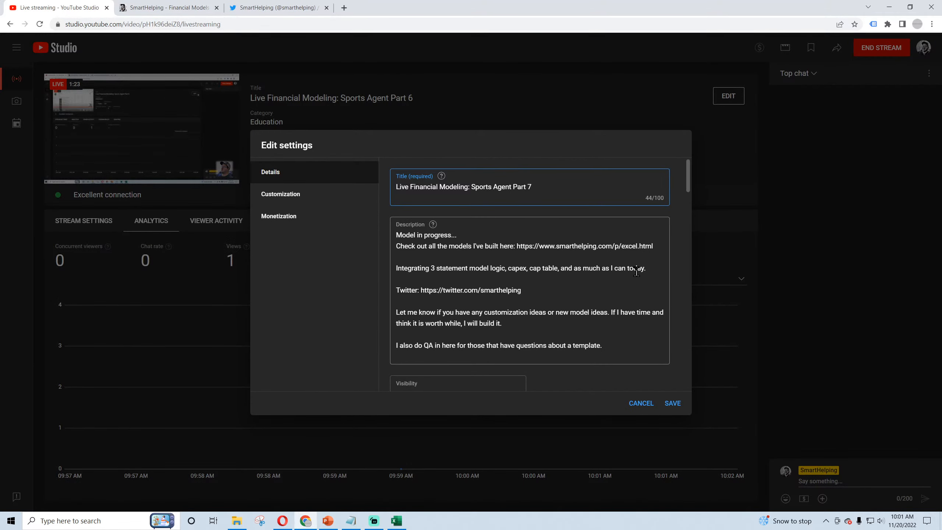
# Replace the description line about integrating 3 statement model logic with "Visualizations today".
pyautogui.moveTo(646, 267); pyautogui.dragTo(395, 271)
pyautogui.click(411, 268)
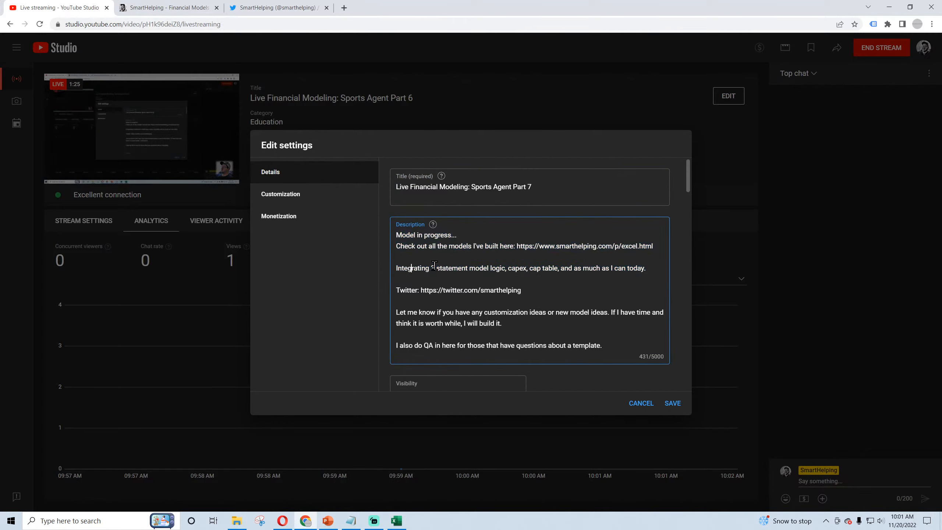
pyautogui.moveTo(650, 271); pyautogui.dragTo(396, 268)
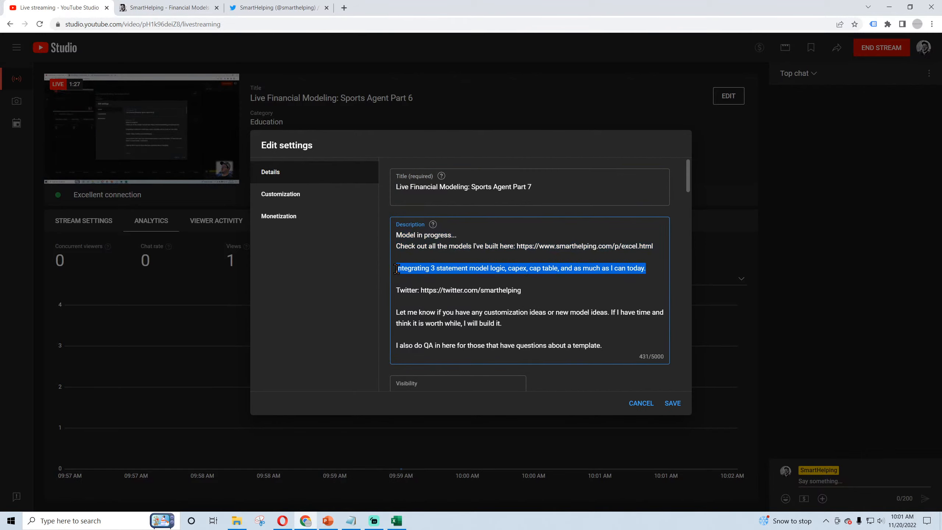
pyautogui.write('Visu')
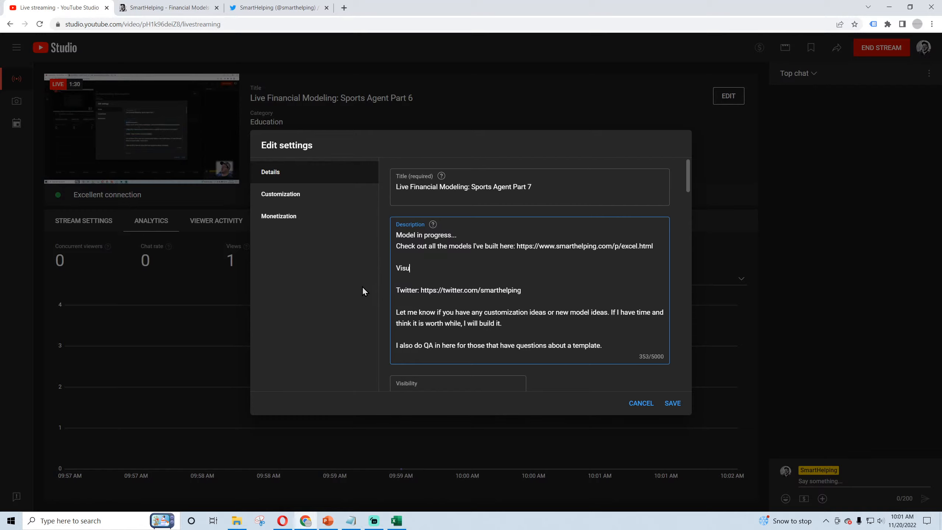
pyautogui.write('alizations today!')
pyautogui.press('BackSpace')
# Replace the stream's thumbnail with the al10 chart image from the screenshots folder.
pyautogui.scroll(-4, 465, 291)
pyautogui.scroll(-4, 475, 292)
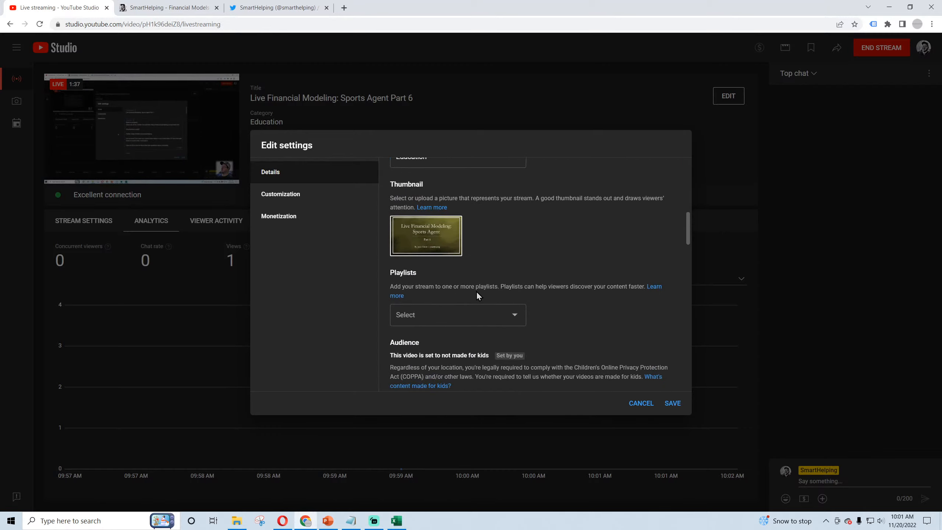
pyautogui.click(454, 225)
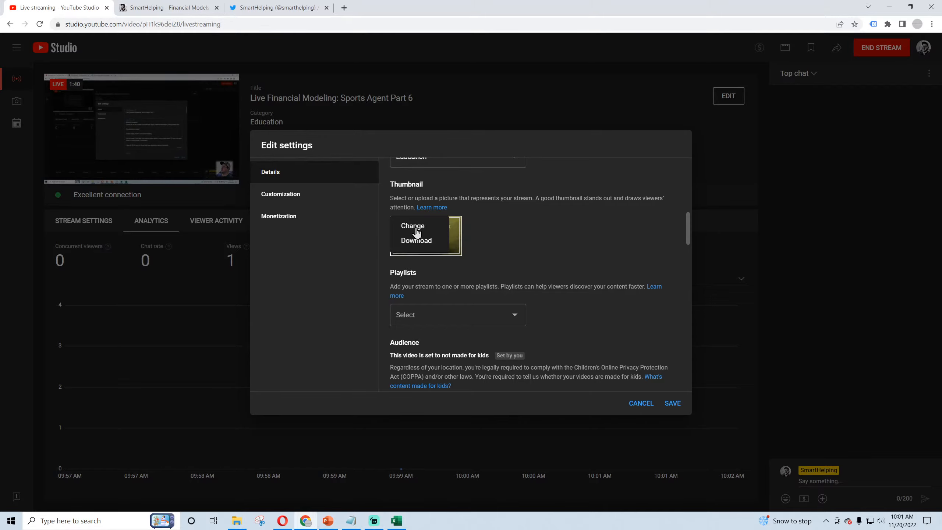
pyautogui.click(413, 226)
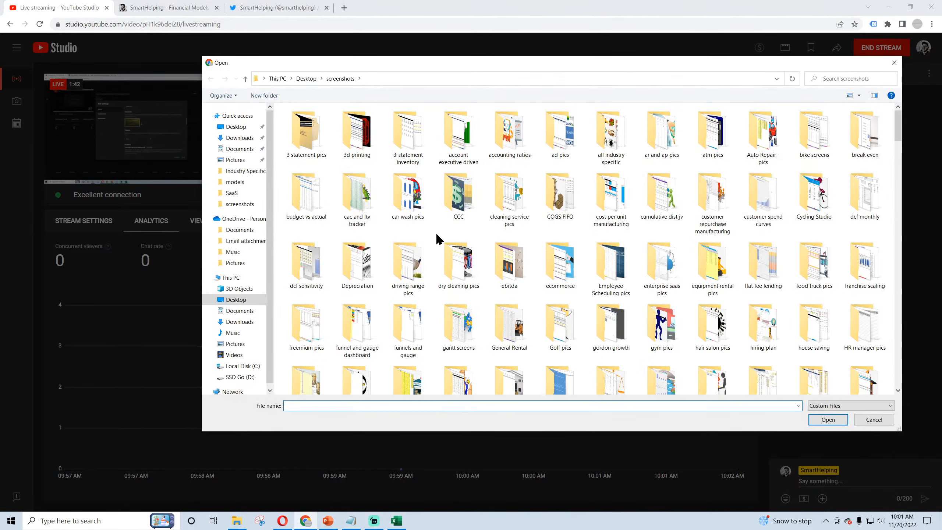
pyautogui.scroll(-10, 432, 231)
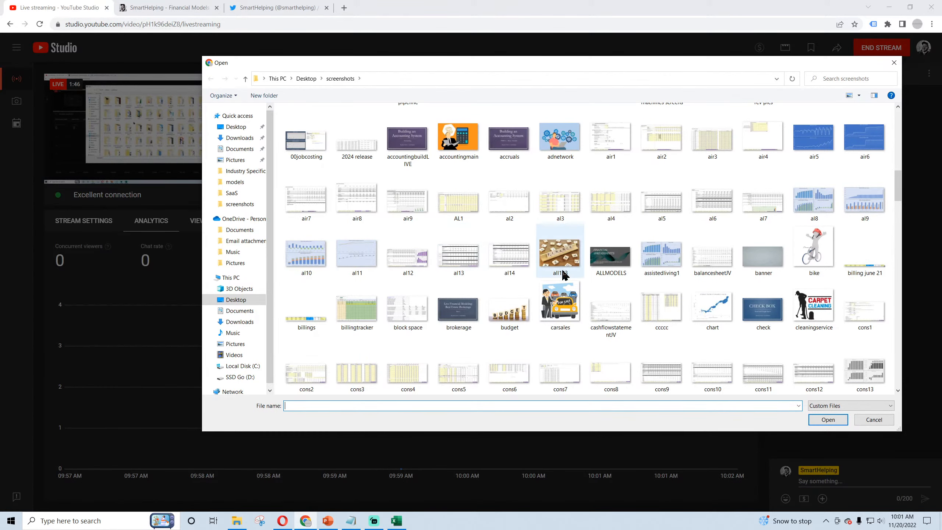
pyautogui.click(311, 255)
pyautogui.doubleClick(311, 255)
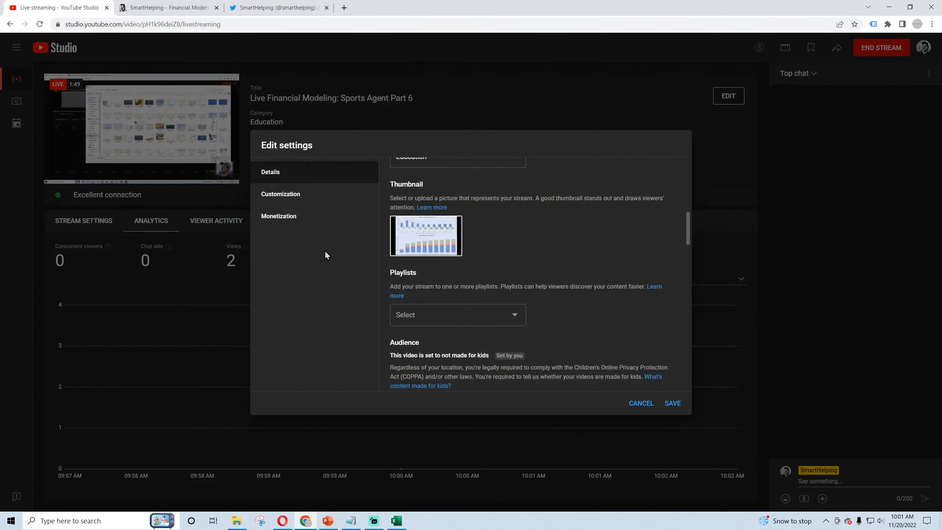
# Add the stream to the Industry-specific playlist and save the edited stream settings.
pyautogui.click(482, 318)
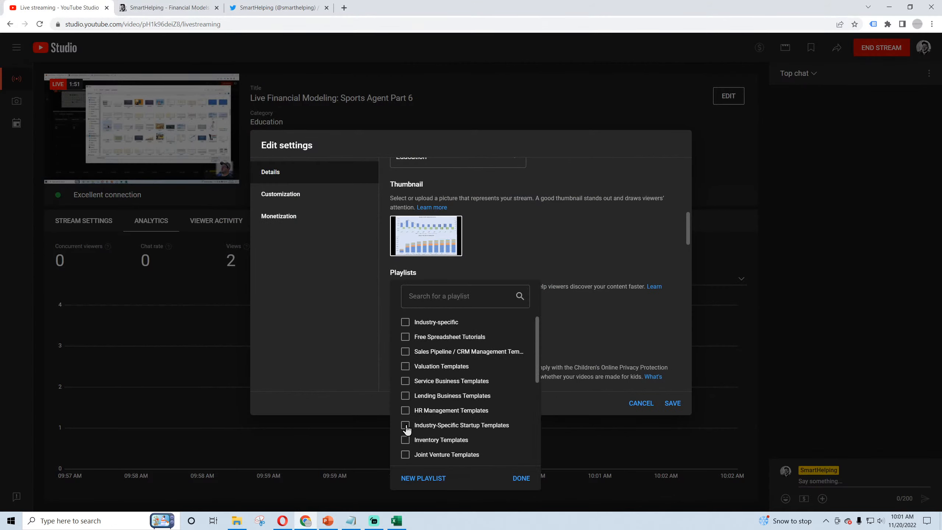
pyautogui.click(405, 322)
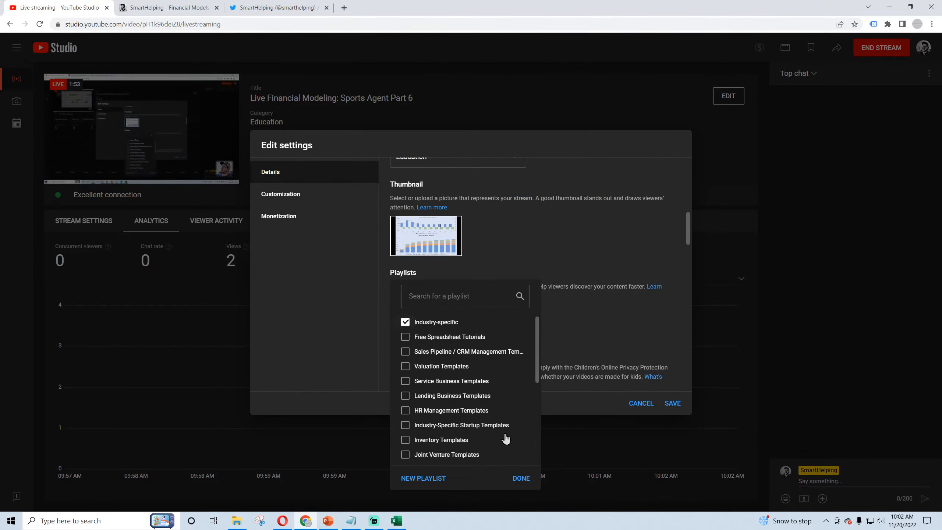
pyautogui.click(521, 480)
pyautogui.click(673, 403)
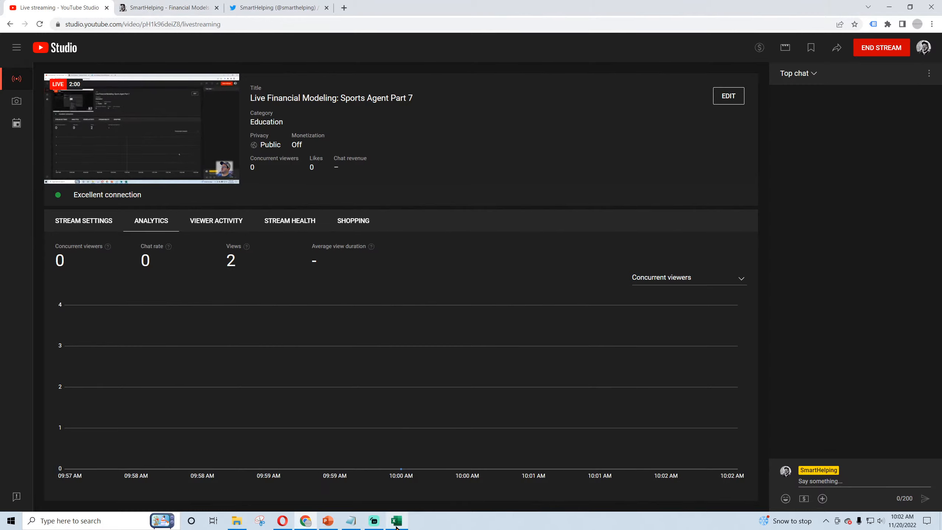
# Filter the stream's shopping products by "bundle" and add the Lending Business, HR Templates, Service Industry, Personal Finance and Business Valuation products.
pyautogui.moveTo(396, 525)
pyautogui.click(353, 221)
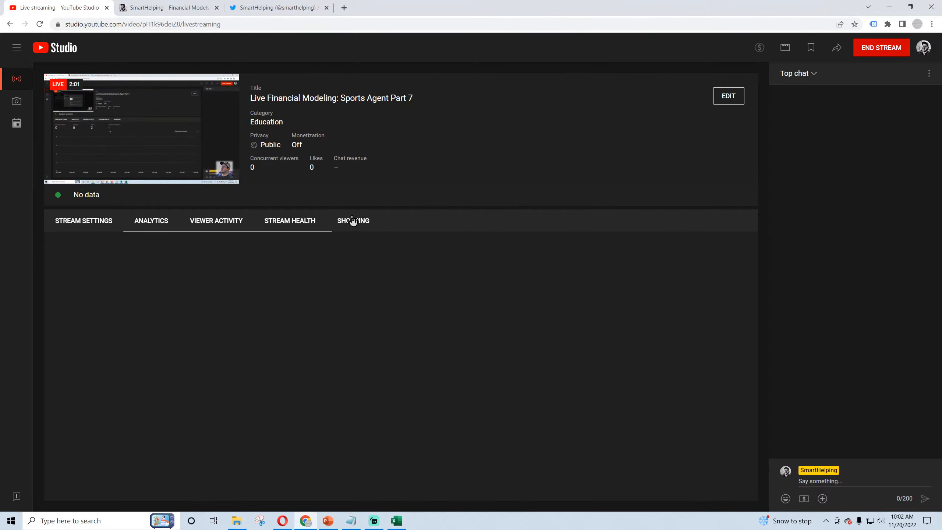
pyautogui.click(163, 283)
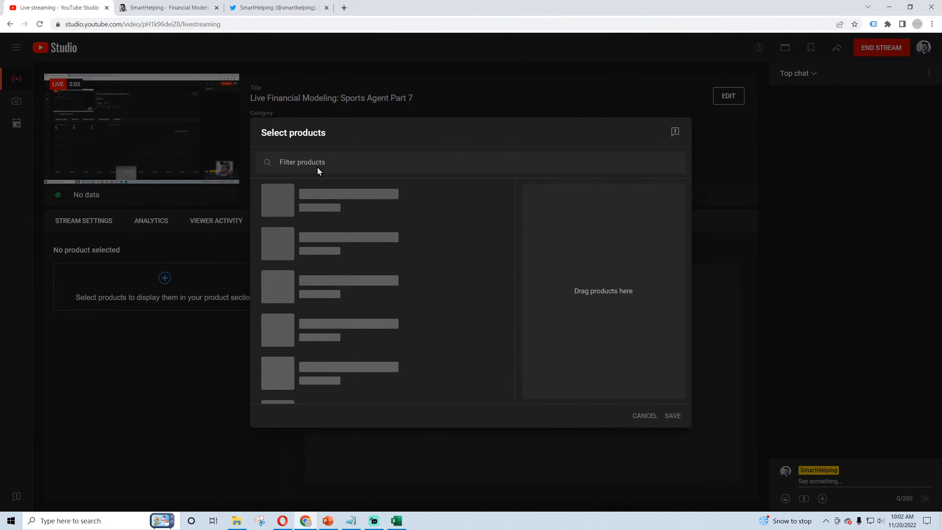
pyautogui.write('bundle')
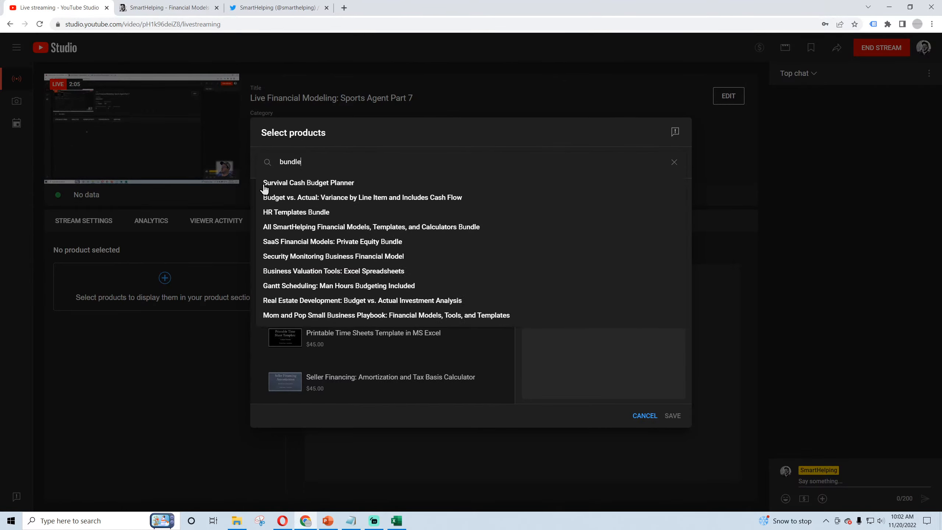
pyautogui.click(263, 206)
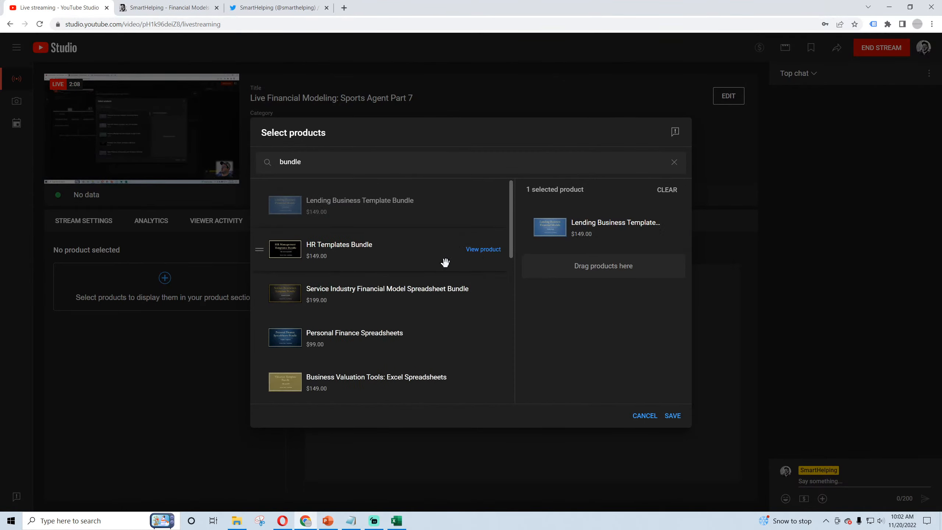
pyautogui.click(263, 251)
pyautogui.click(345, 293)
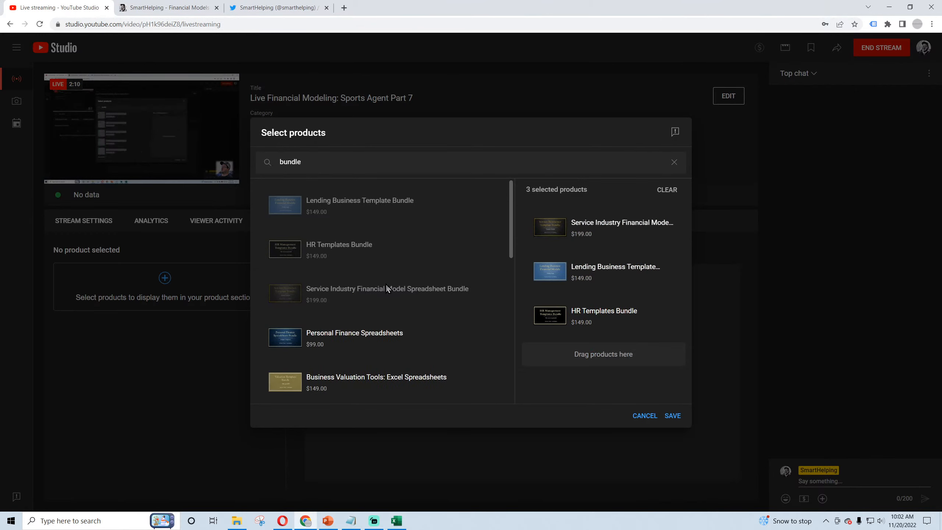
pyautogui.click(346, 336)
pyautogui.click(347, 382)
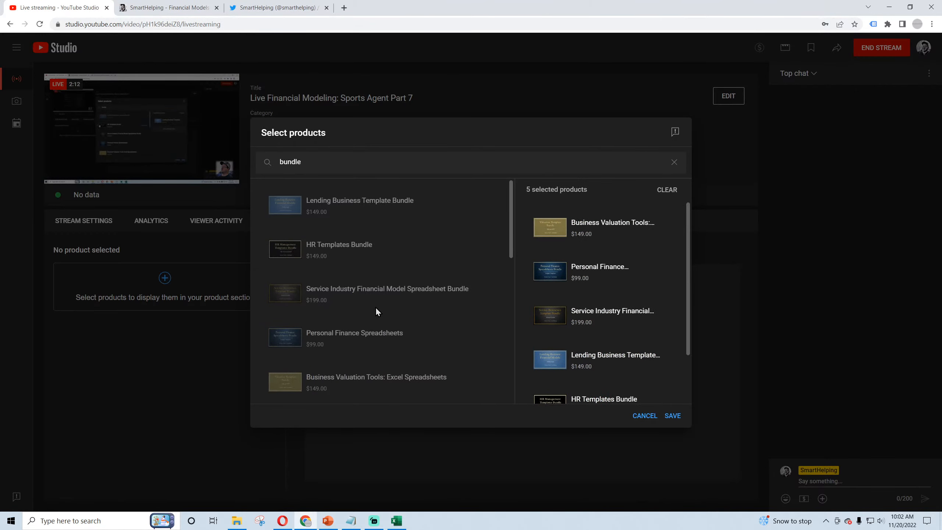
# Add Inventory Spreadsheets, Joint Venture Spreadsheet Collection and Mom and Pop Small Business Playbook to the selected products.
pyautogui.scroll(-4, 375, 306)
pyautogui.moveTo(255, 262); pyautogui.dragTo(551, 238)
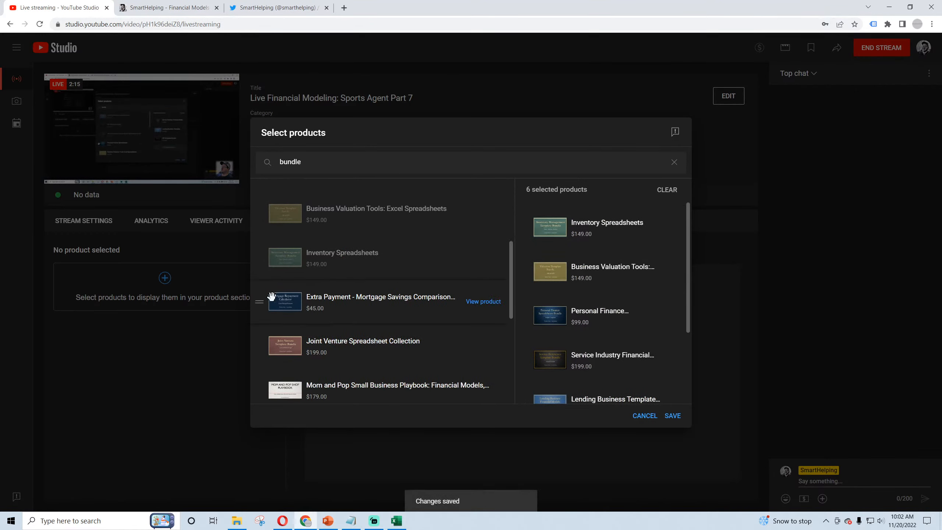
pyautogui.moveTo(261, 338); pyautogui.dragTo(546, 233)
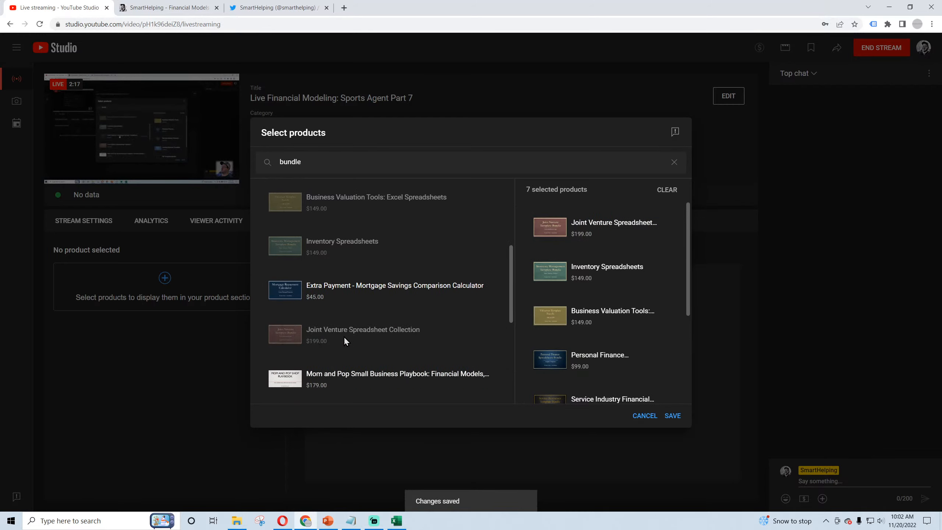
pyautogui.scroll(-4, 344, 335)
pyautogui.moveTo(299, 231); pyautogui.dragTo(549, 260)
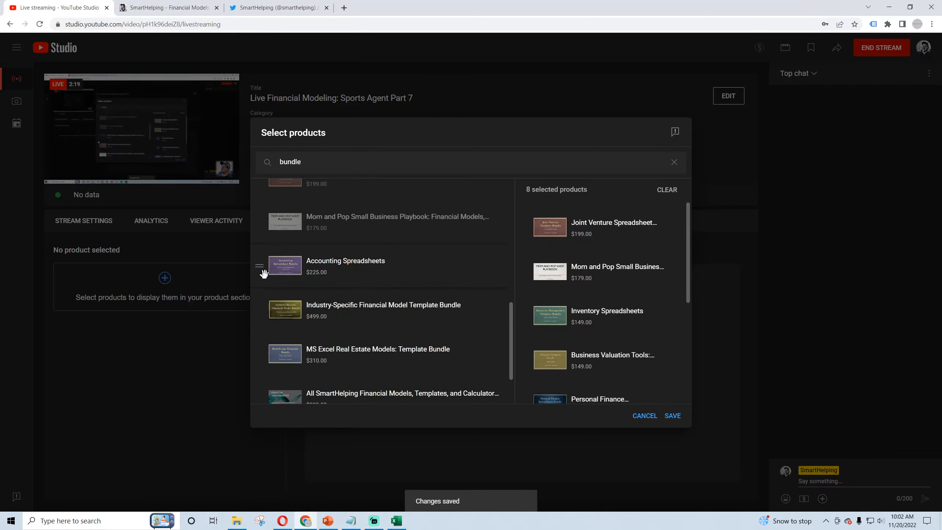
# Add the Accounting, Industry-Specific, MS Excel Real Estate, All SmartHelping and SaaS Private Equity bundles to the selected products.
pyautogui.moveTo(261, 267); pyautogui.dragTo(581, 208)
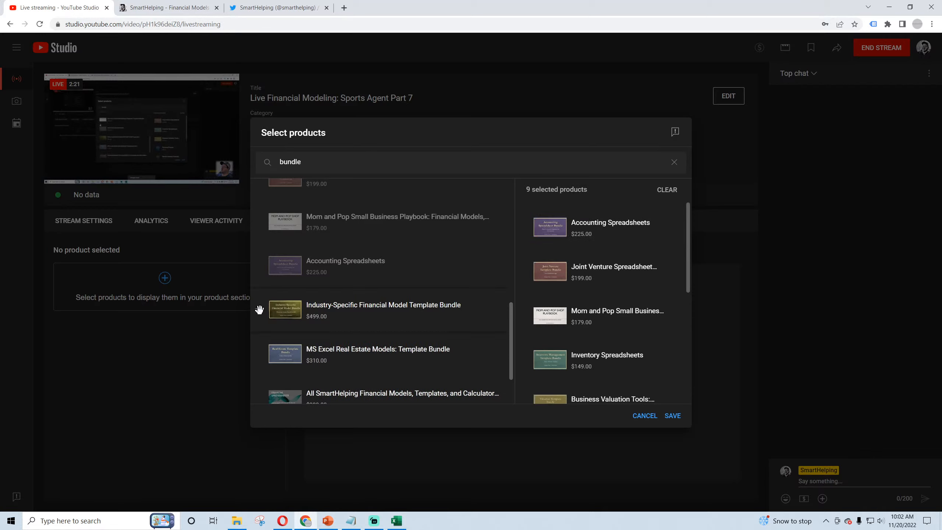
pyautogui.moveTo(256, 309); pyautogui.dragTo(571, 219)
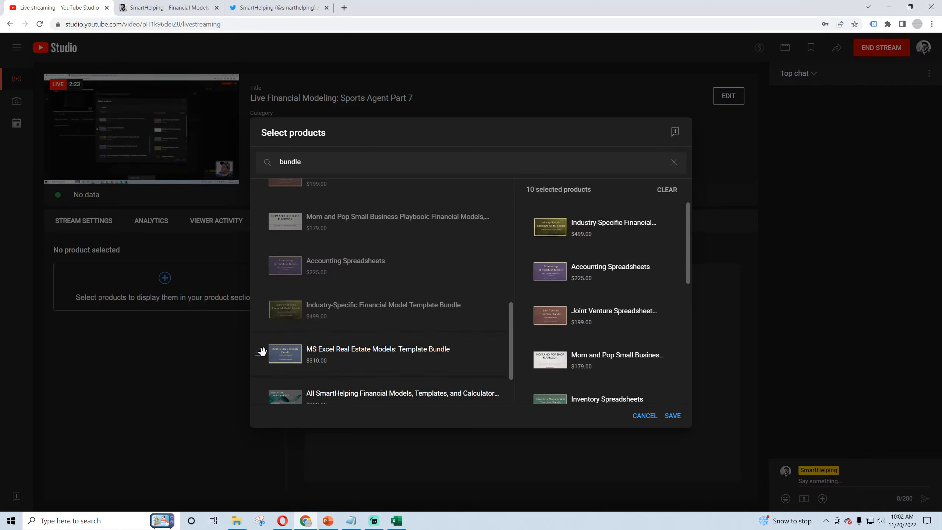
pyautogui.moveTo(259, 353); pyautogui.dragTo(578, 218)
pyautogui.scroll(-1, 310, 336)
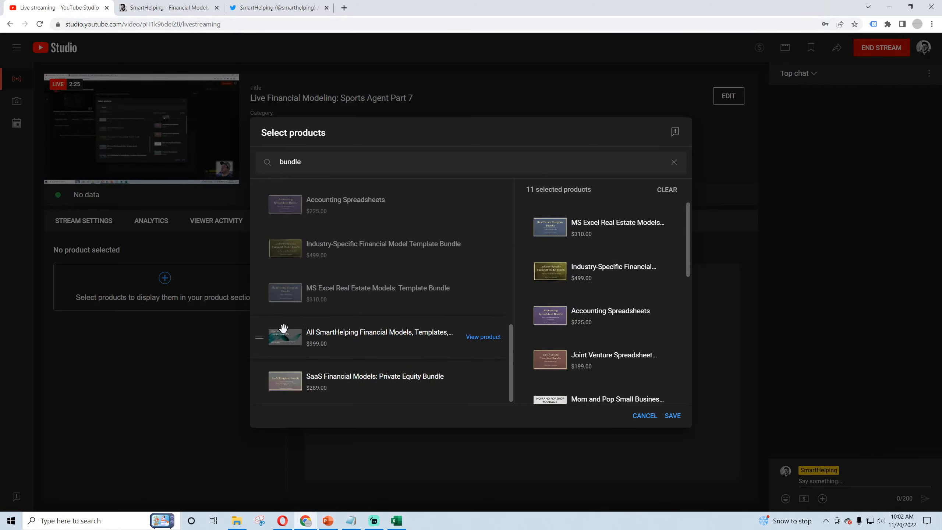
pyautogui.moveTo(259, 335); pyautogui.dragTo(578, 220)
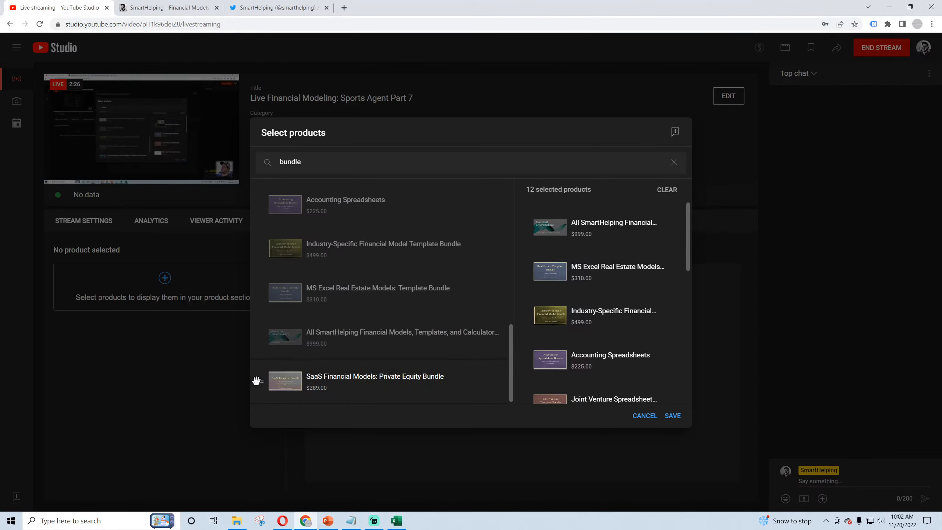
pyautogui.moveTo(256, 381); pyautogui.dragTo(555, 276)
# Save the product selection and pin the All SmartHelping Financial Models, Templates, and Calculators Bundle in the live chat.
pyautogui.click(673, 415)
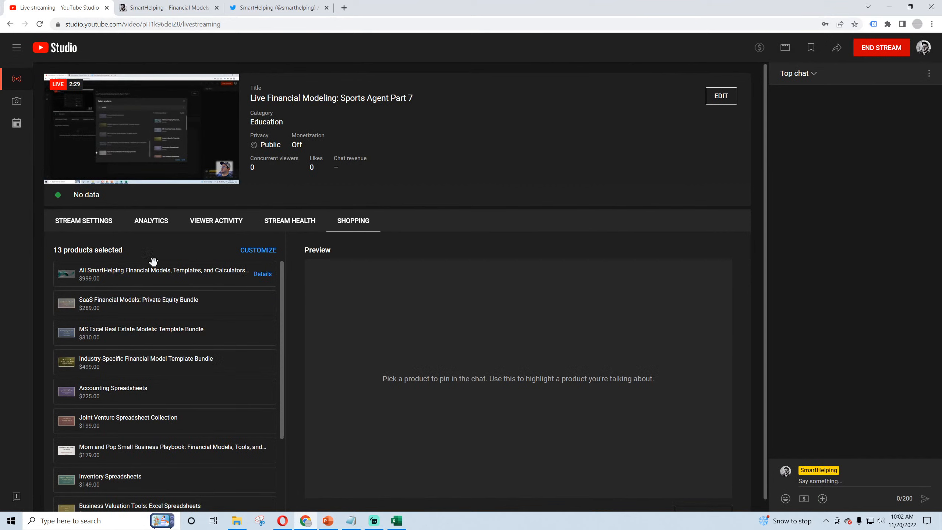
pyautogui.moveTo(153, 262); pyautogui.dragTo(426, 317)
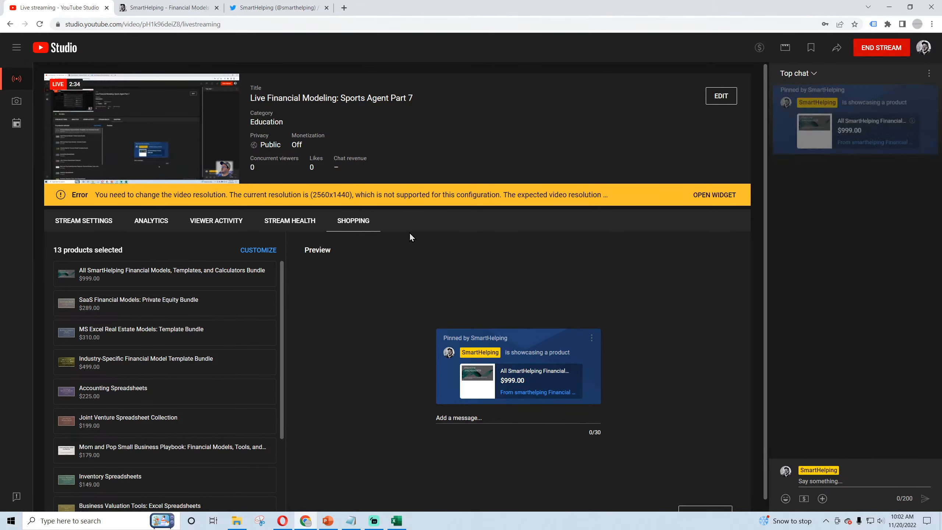
pyautogui.click(213, 225)
# Switch to the Sports Agent workbook in Excel and add a sheet named Visualizations just before Executive Summary.
pyautogui.click(396, 520)
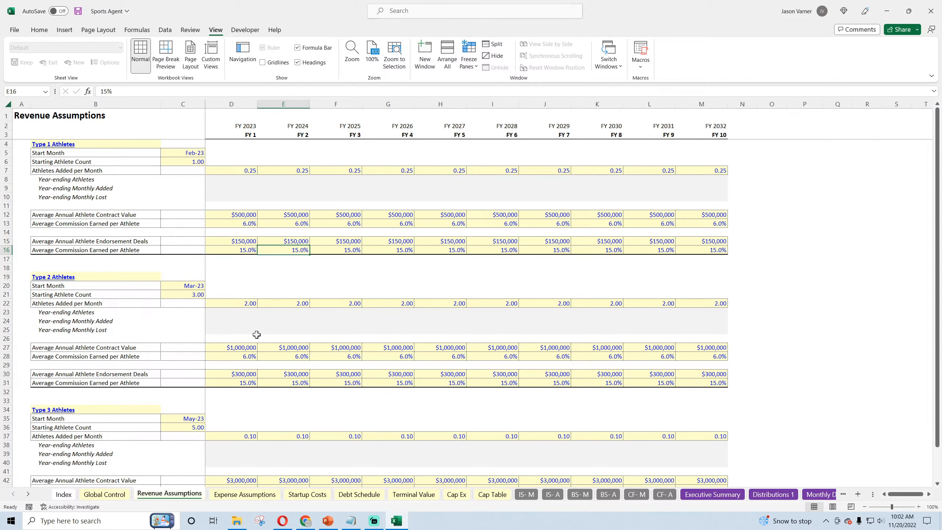
pyautogui.click(714, 494)
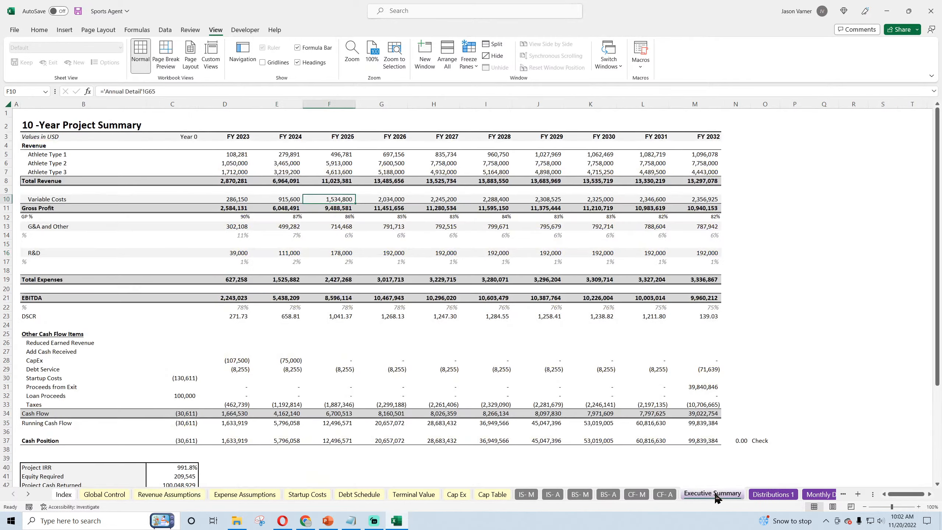
pyautogui.click(857, 493)
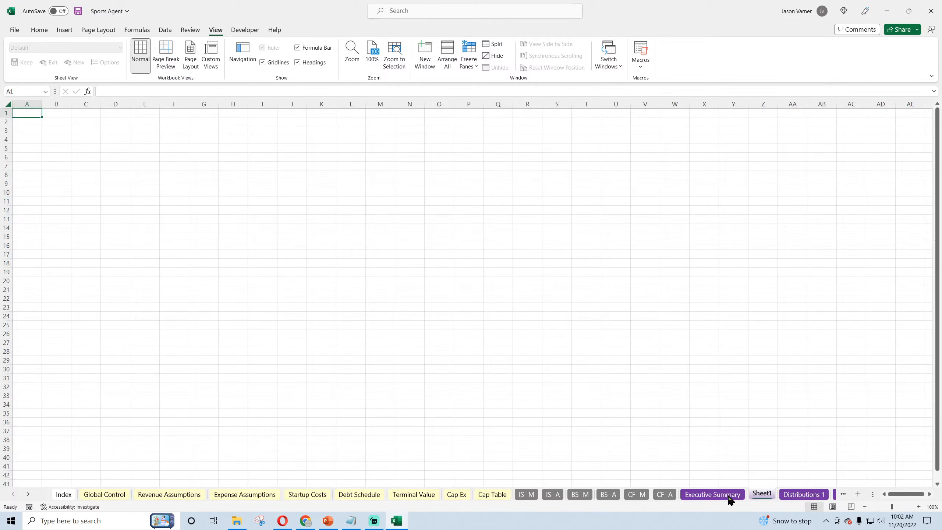
pyautogui.moveTo(729, 499); pyautogui.dragTo(685, 496)
pyautogui.doubleClick(690, 495)
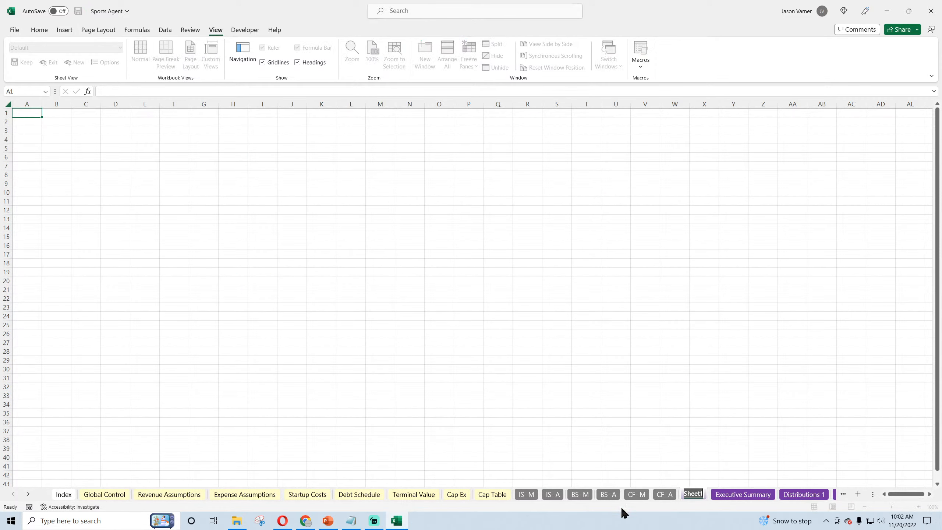
pyautogui.write('Vis')
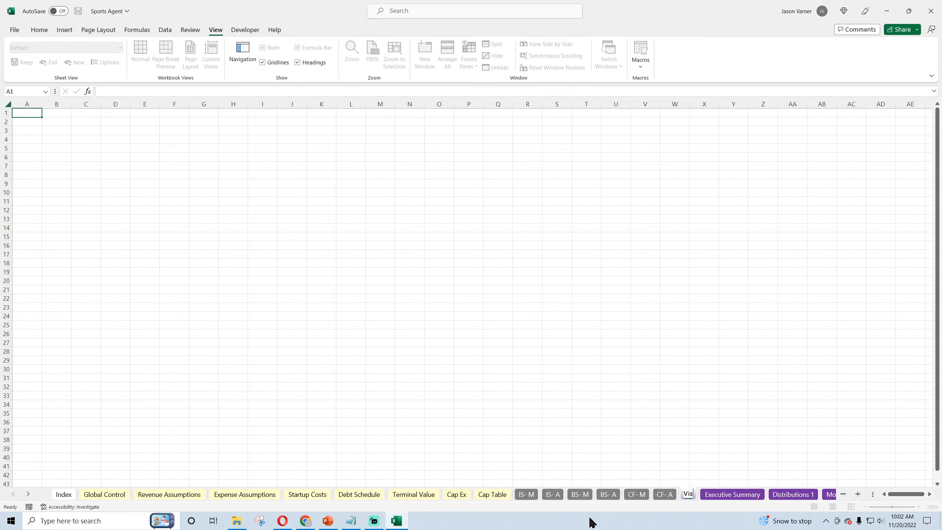
pyautogui.write('ualizations')
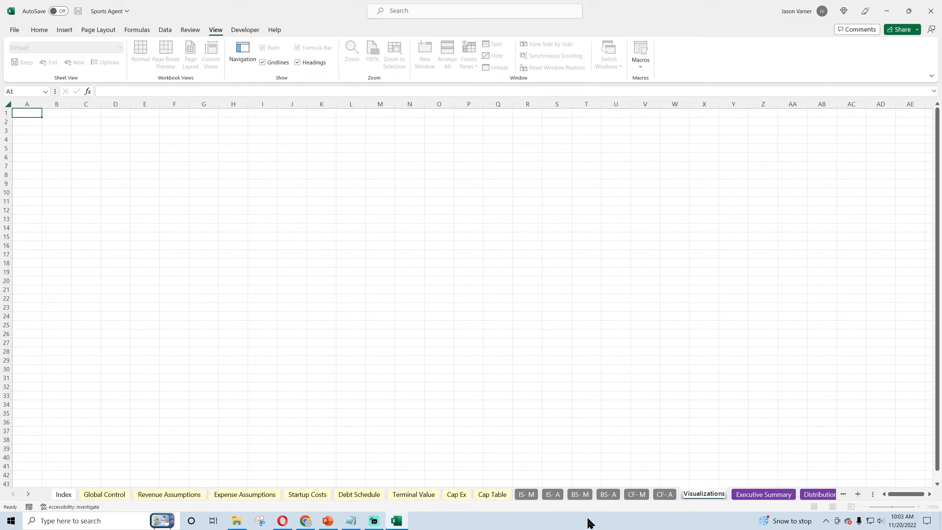
pyautogui.press('Return')
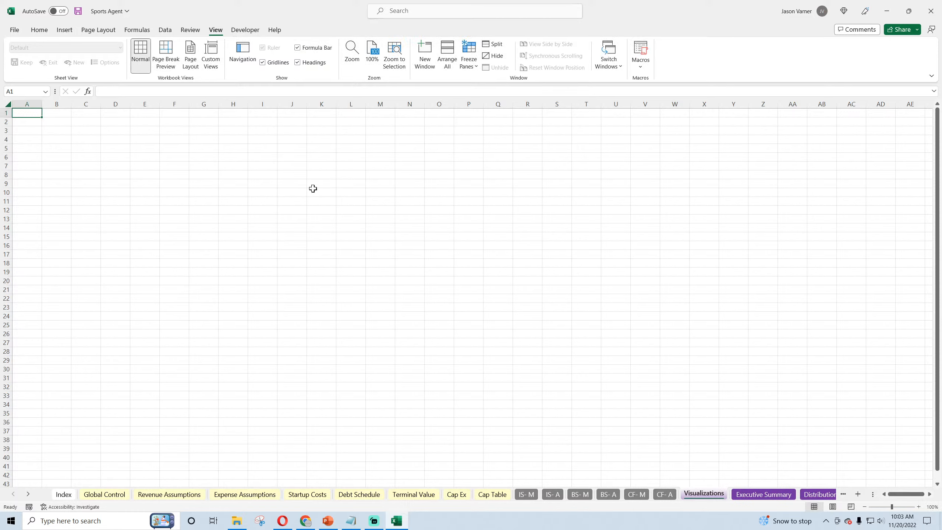
# Colour the Visualizations sheet tab purple and turn off the gridlines on that sheet.
pyautogui.click(669, 495)
pyautogui.click(704, 495)
pyautogui.click(531, 497)
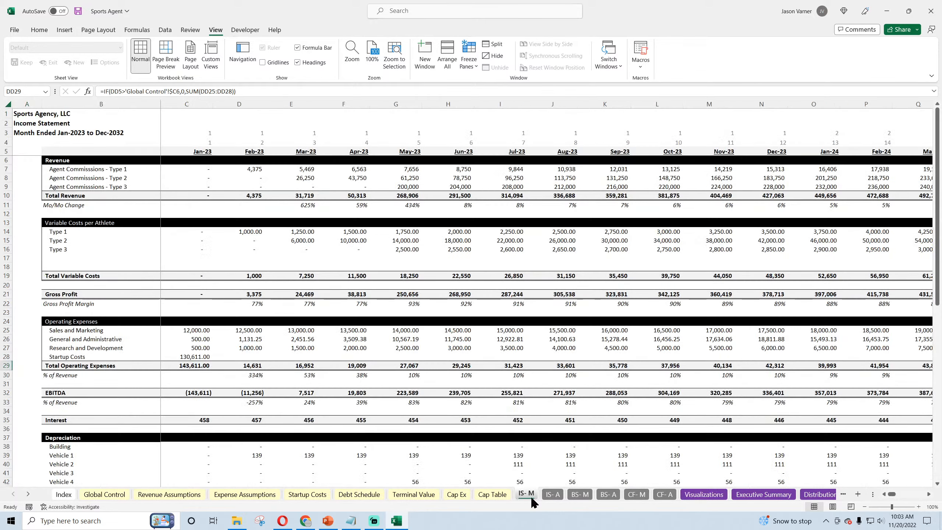
pyautogui.click(704, 494)
pyautogui.click(67, 123)
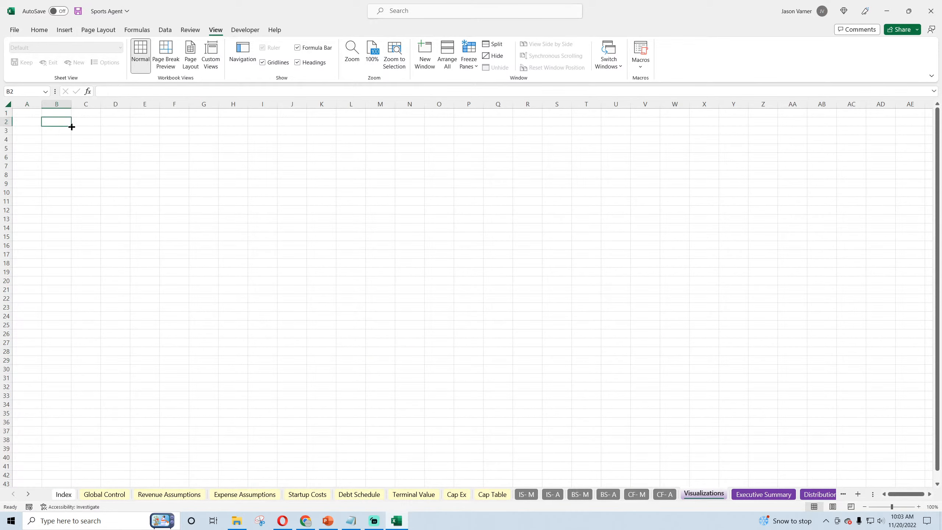
pyautogui.click(262, 62)
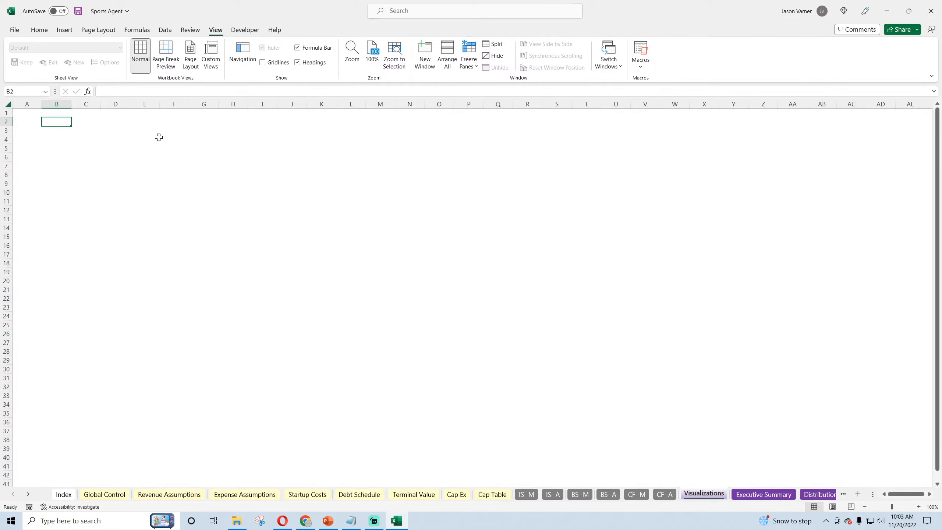
# Insert an empty column chart on the Visualizations sheet and move it to the sheet's upper-left corner, covering about A1 to H16.
pyautogui.click(67, 30)
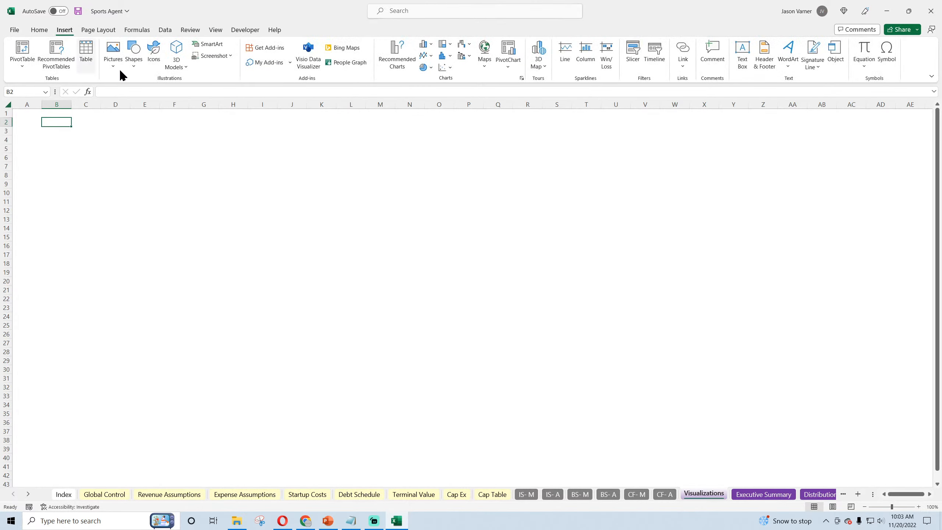
pyautogui.click(425, 44)
pyautogui.click(431, 77)
pyautogui.moveTo(393, 238); pyautogui.dragTo(154, 146)
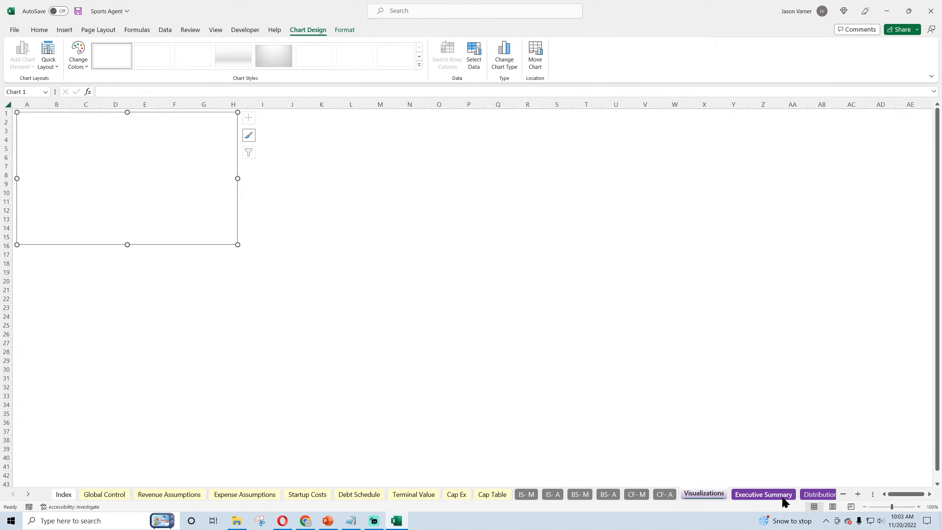
# Examine the Type 1 Athletes cohort ages with their salary and endorsement adjusters on Validation 1, and return to the Visualizations sheet.
pyautogui.click(28, 493)
pyautogui.click(28, 493)
pyautogui.click(28, 493)
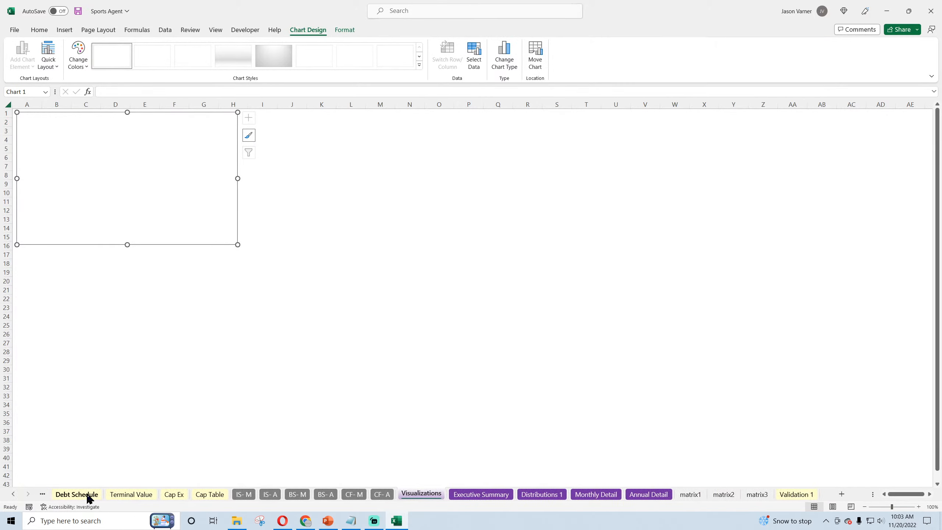
pyautogui.click(796, 494)
pyautogui.moveTo(150, 142); pyautogui.dragTo(150, 343)
pyautogui.scroll(-18, 150, 303)
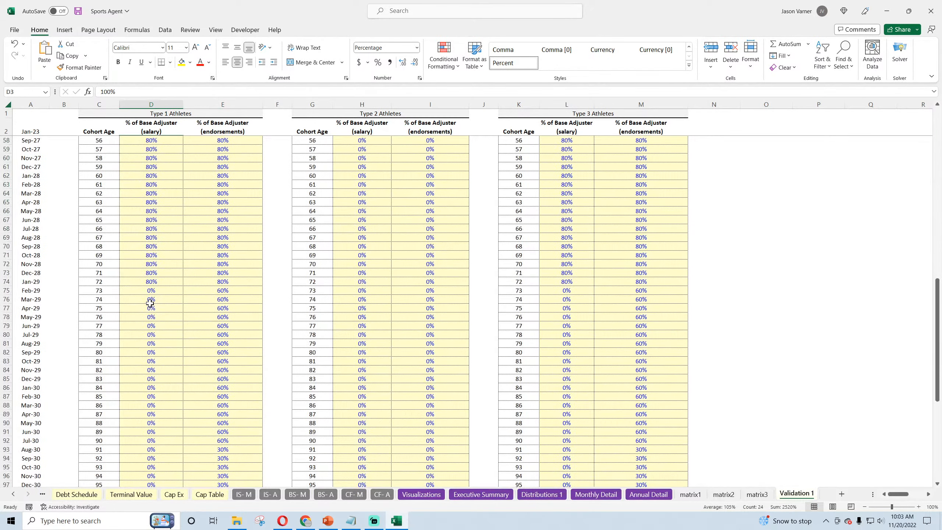
pyautogui.scroll(18, 157, 207)
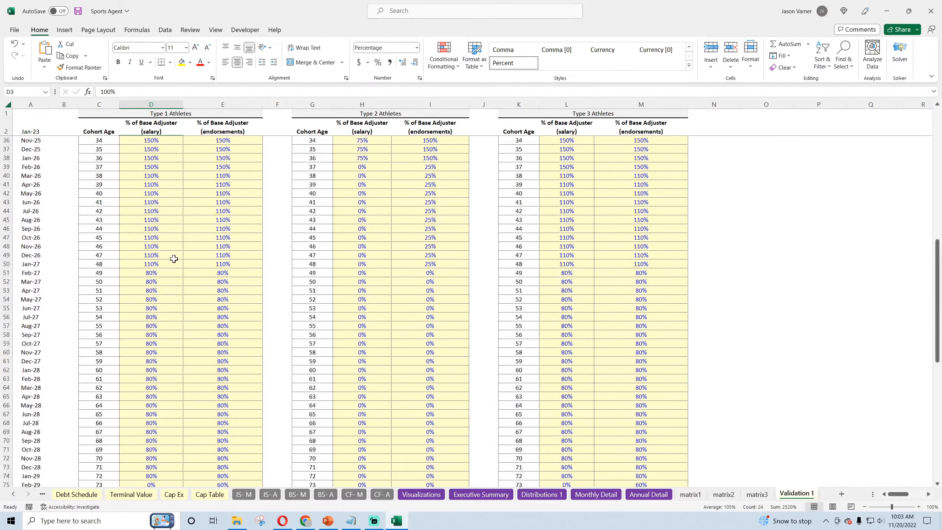
pyautogui.click(164, 139)
pyautogui.click(150, 186)
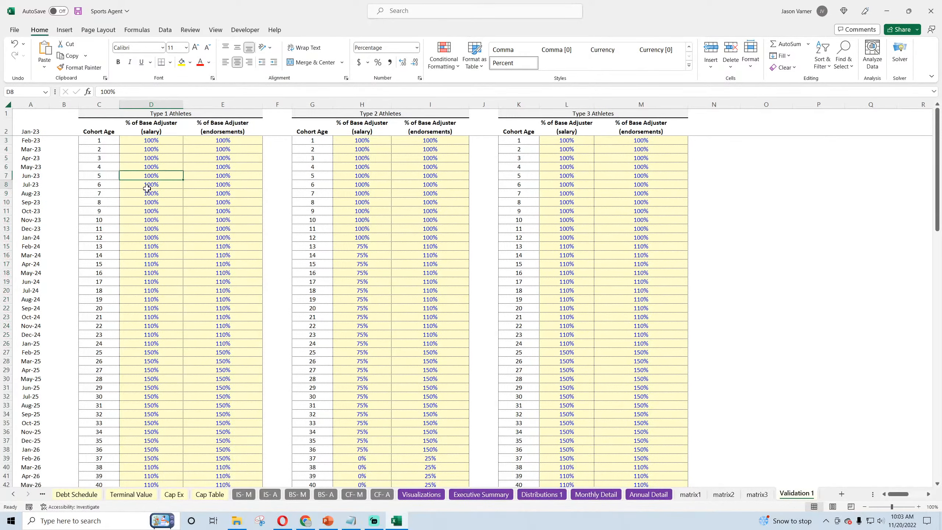
pyautogui.click(214, 139)
pyautogui.click(215, 203)
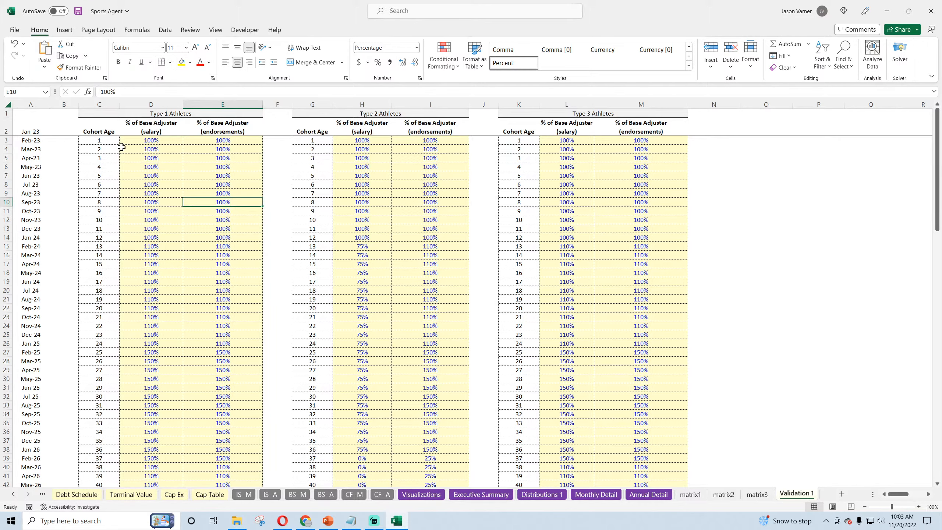
pyautogui.moveTo(98, 141); pyautogui.dragTo(223, 405)
pyautogui.scroll(-15, 211, 363)
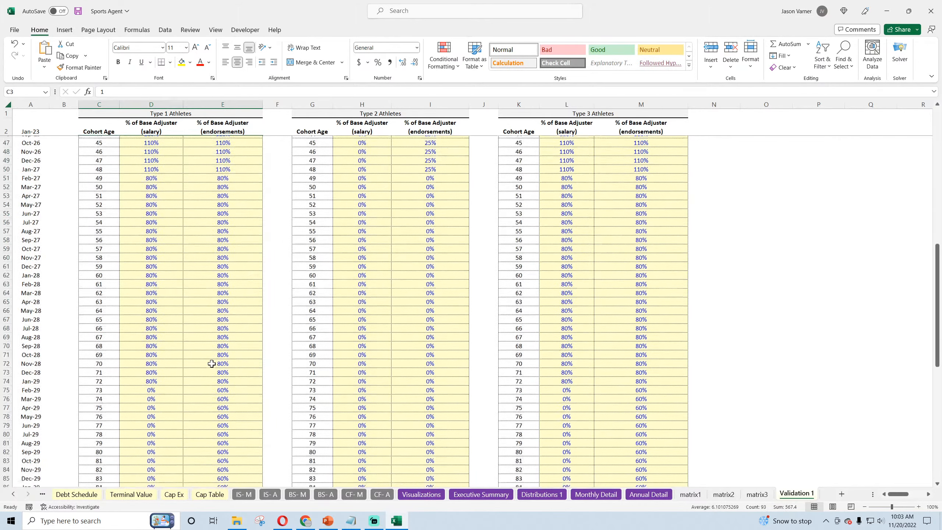
pyautogui.scroll(7, 211, 363)
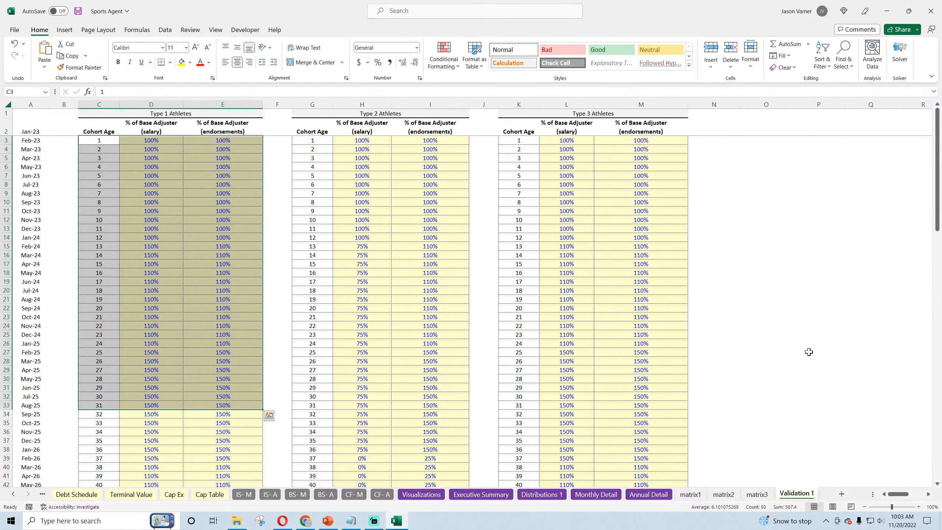
pyautogui.click(421, 493)
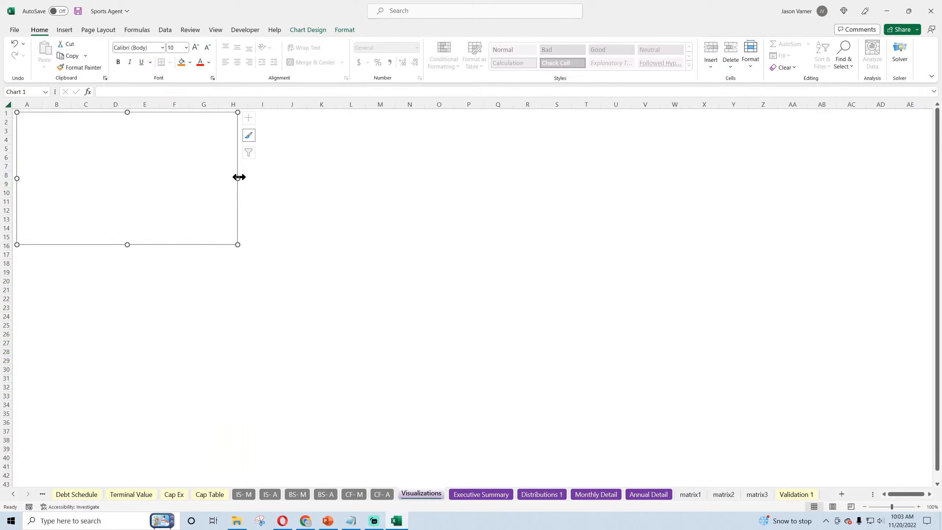
# Enlarge the empty chart to about A1 to L21 and add a series named from Executive Summary B8 with values from D8:M8.
pyautogui.moveTo(238, 177); pyautogui.dragTo(360, 178)
pyautogui.moveTo(189, 244); pyautogui.dragTo(189, 288)
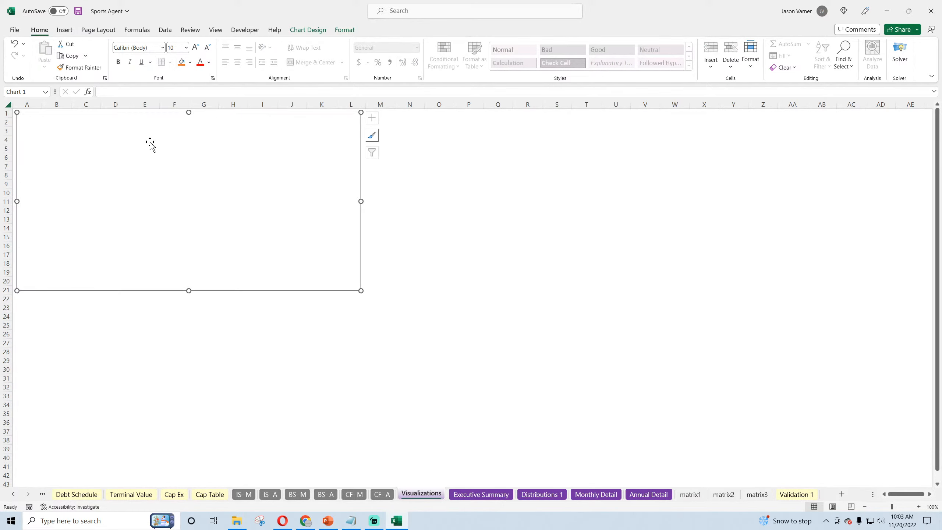
pyautogui.rightClick(175, 152)
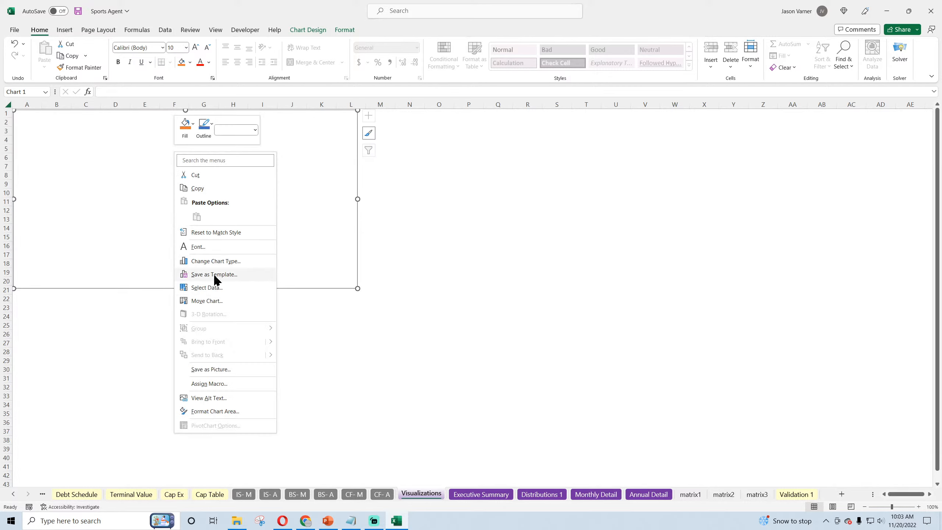
pyautogui.click(213, 287)
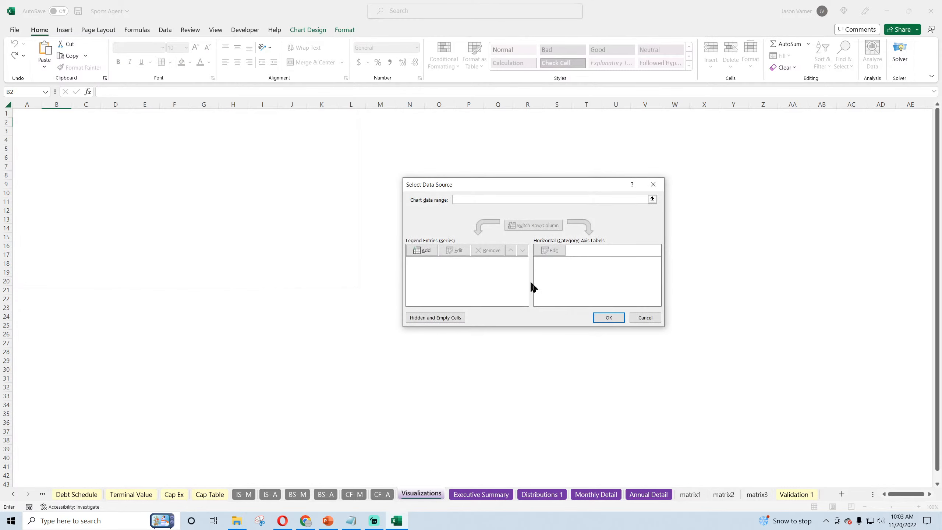
pyautogui.click(428, 251)
pyautogui.click(482, 495)
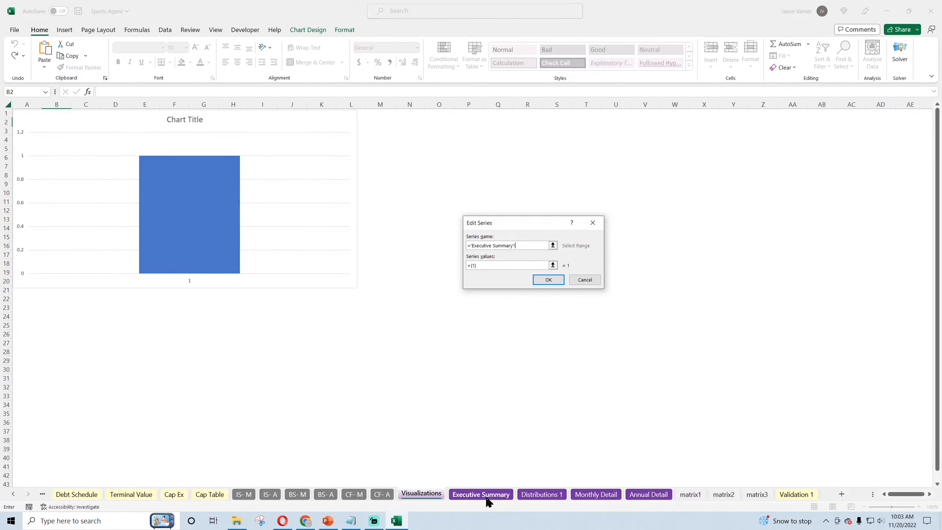
pyautogui.click(37, 181)
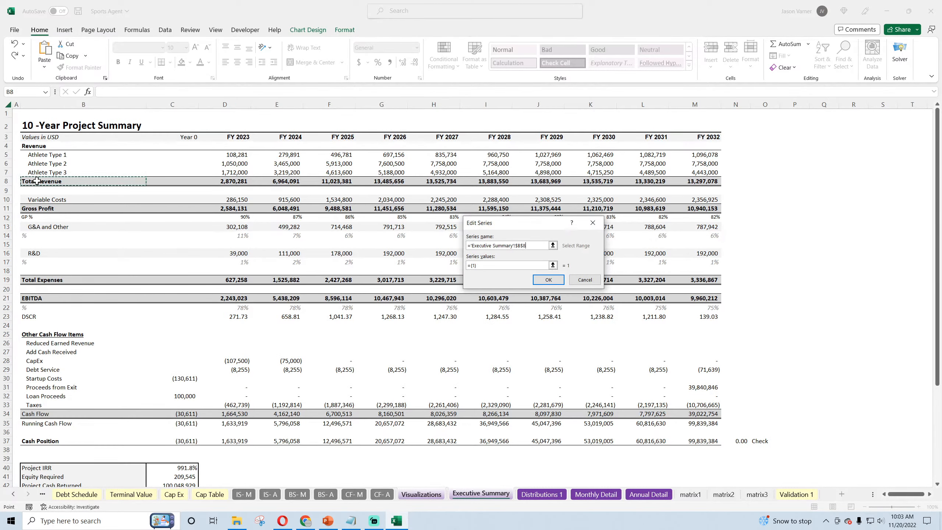
pyautogui.click(499, 265)
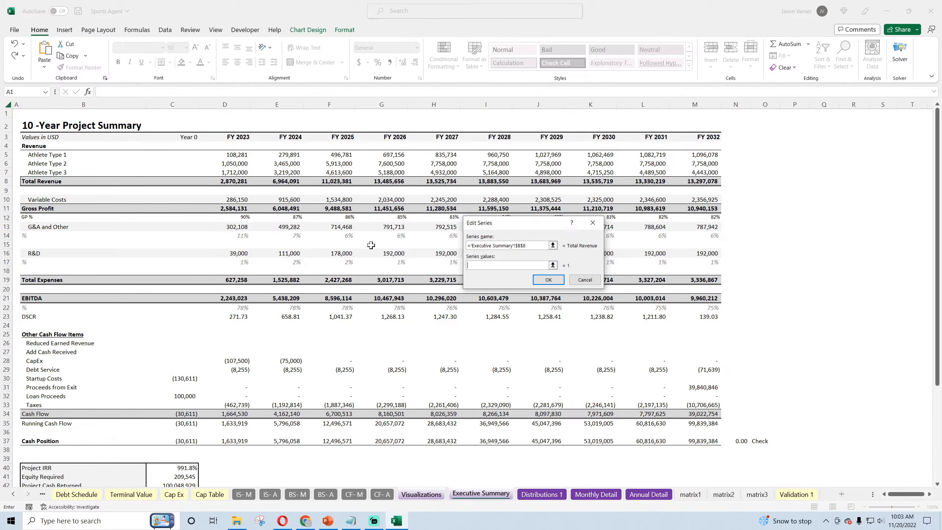
pyautogui.moveTo(232, 181); pyautogui.dragTo(697, 180)
pyautogui.click(548, 280)
# Set the chart's horizontal axis labels to the fiscal years in Executive Summary D3:M3 and accept the data source.
pyautogui.click(544, 280)
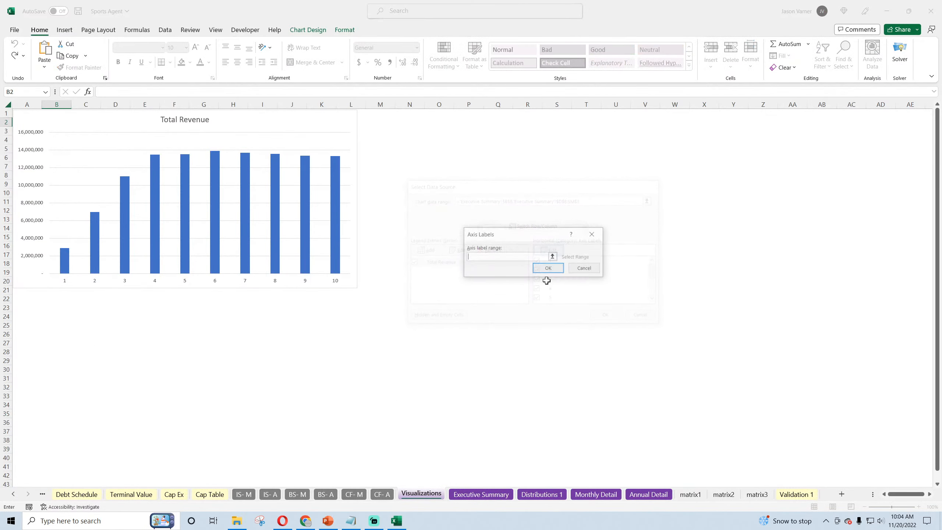
pyautogui.click(490, 495)
pyautogui.moveTo(230, 136); pyautogui.dragTo(697, 137)
pyautogui.click(548, 268)
pyautogui.click(603, 316)
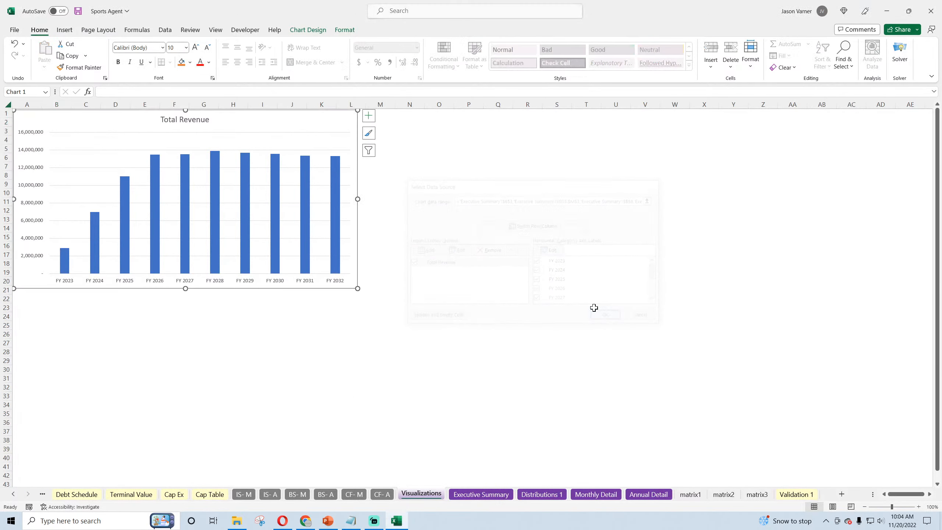
# Look through the available chart styles and apply Style 6 to the Total Revenue chart.
pyautogui.click(310, 32)
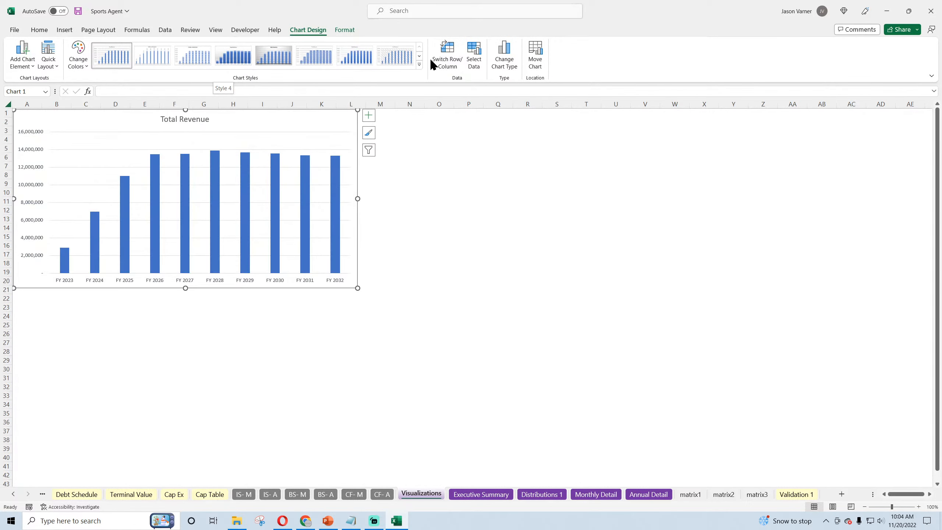
pyautogui.click(419, 56)
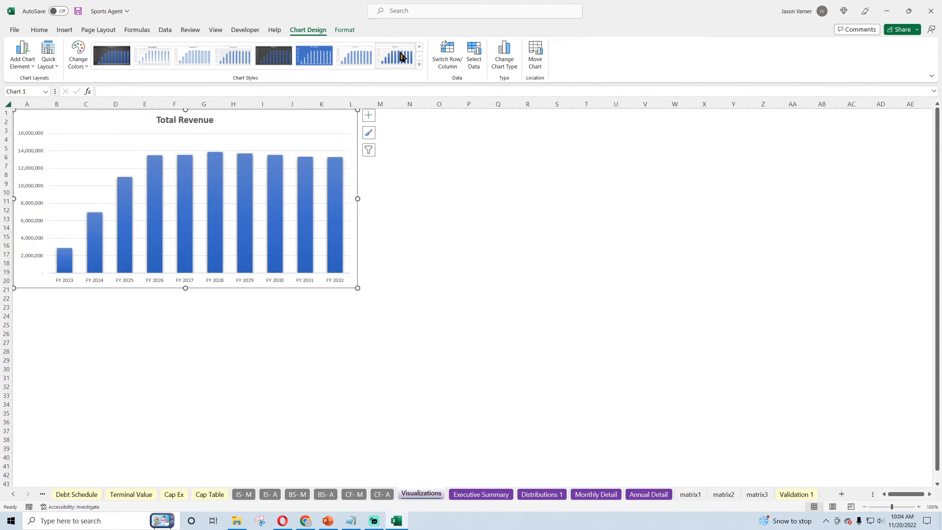
pyautogui.click(419, 47)
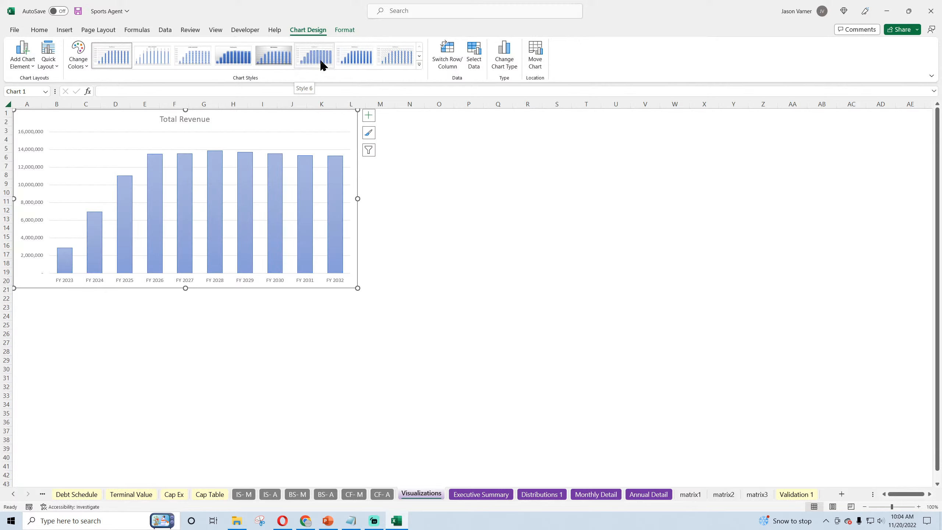
pyautogui.click(320, 58)
# Fill the Total Revenue chart's background with light grey and its columns with dark grey.
pyautogui.rightClick(315, 123)
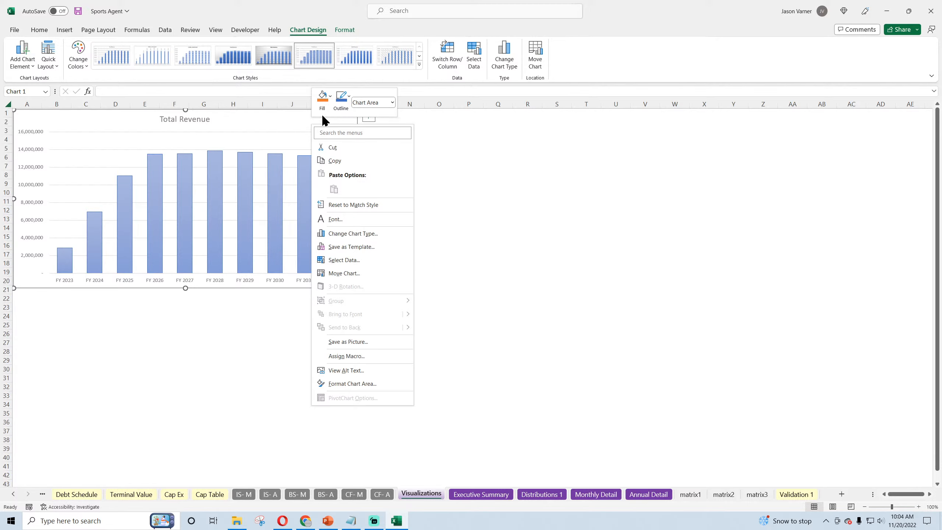
pyautogui.click(322, 96)
pyautogui.click(318, 163)
pyautogui.rightClick(310, 172)
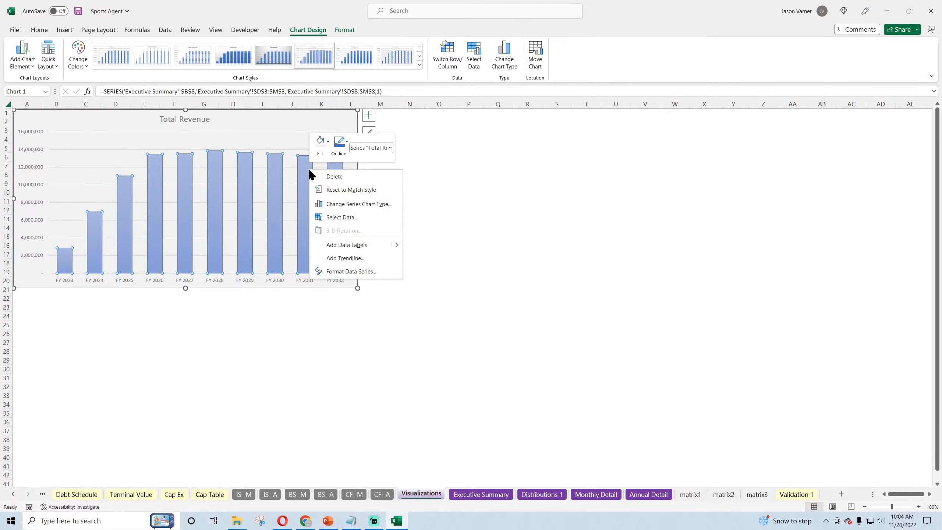
pyautogui.click(315, 155)
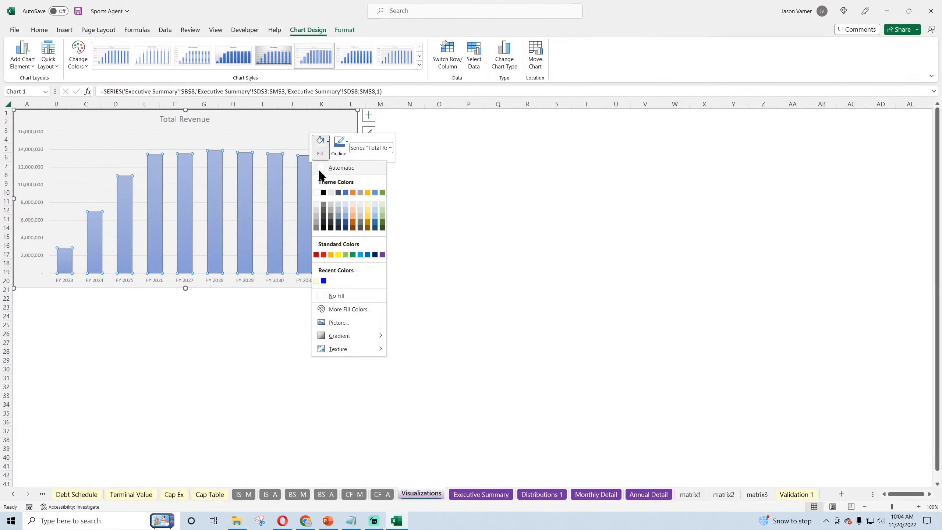
pyautogui.click(323, 211)
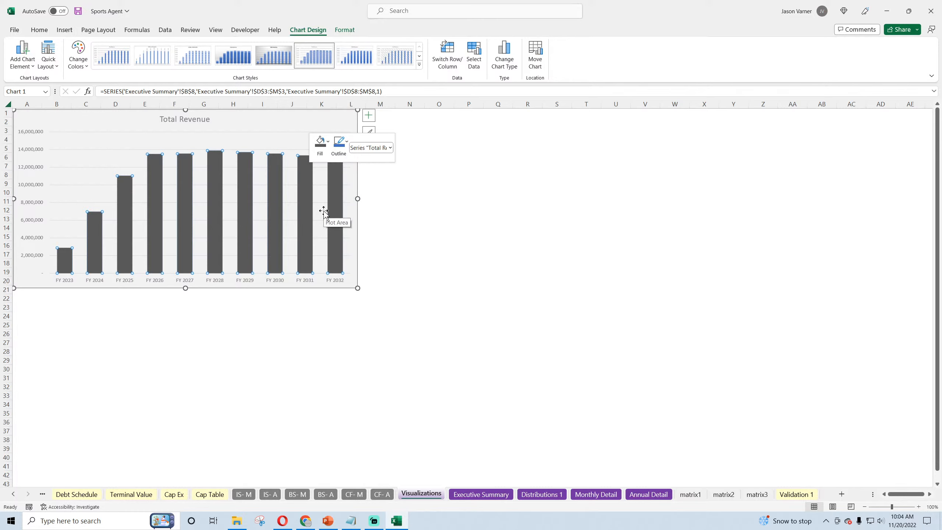
pyautogui.click(459, 184)
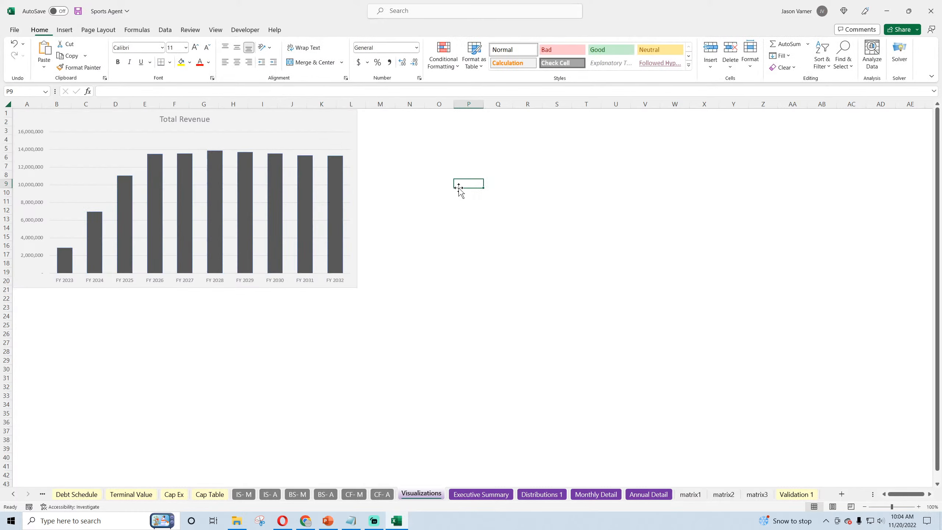
# Give the chart area a black outline and change the chart title to "Total Revenue by Year".
pyautogui.rightClick(266, 118)
pyautogui.click(296, 99)
pyautogui.click(299, 144)
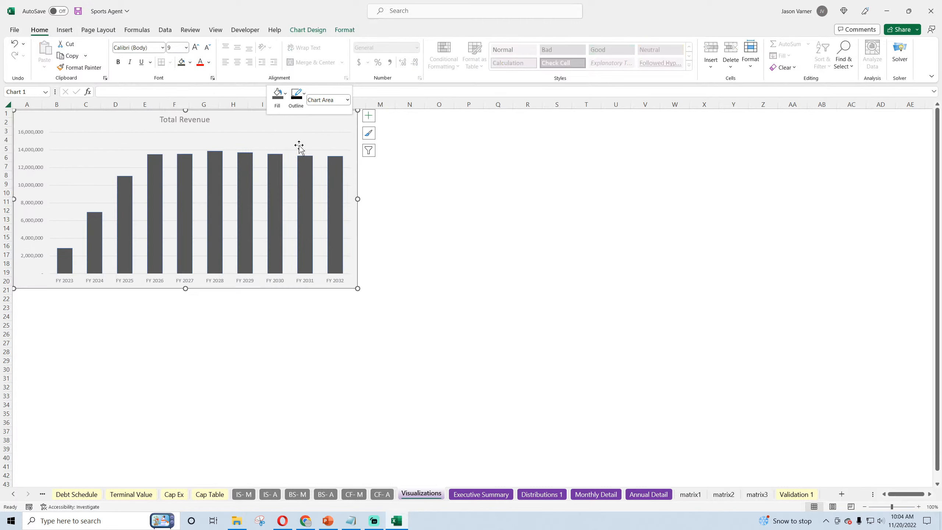
pyautogui.click(207, 120)
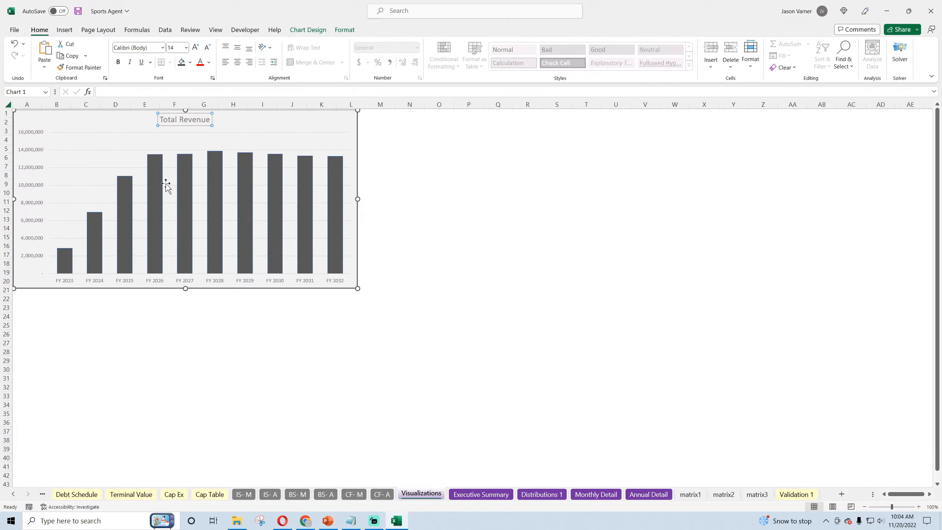
pyautogui.write('by Year')
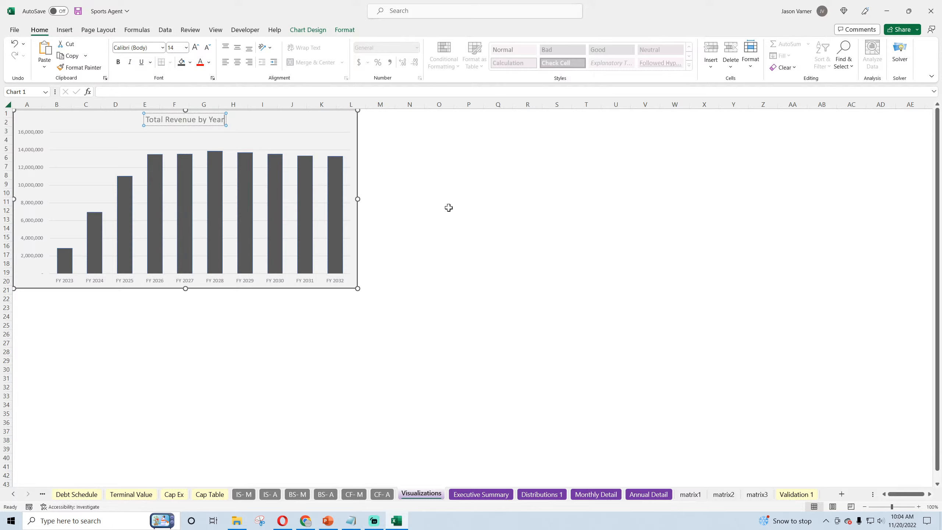
pyautogui.click(448, 207)
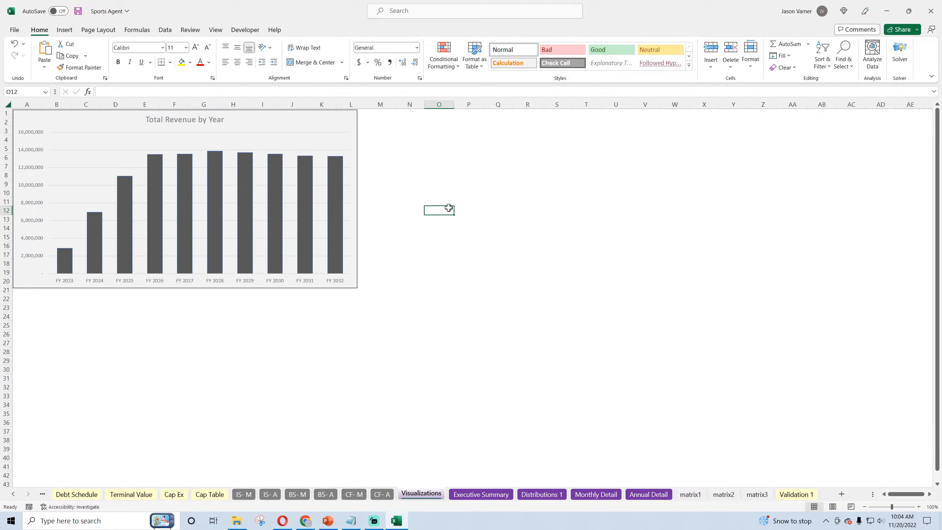
# Examine the revenue chart, and on Revenue Assumptions the Type 1 Athletes Added per Month values for FY 2023 to FY 2027.
pyautogui.moveTo(336, 168)
pyautogui.moveTo(253, 170)
pyautogui.click(40, 494)
pyautogui.click(74, 495)
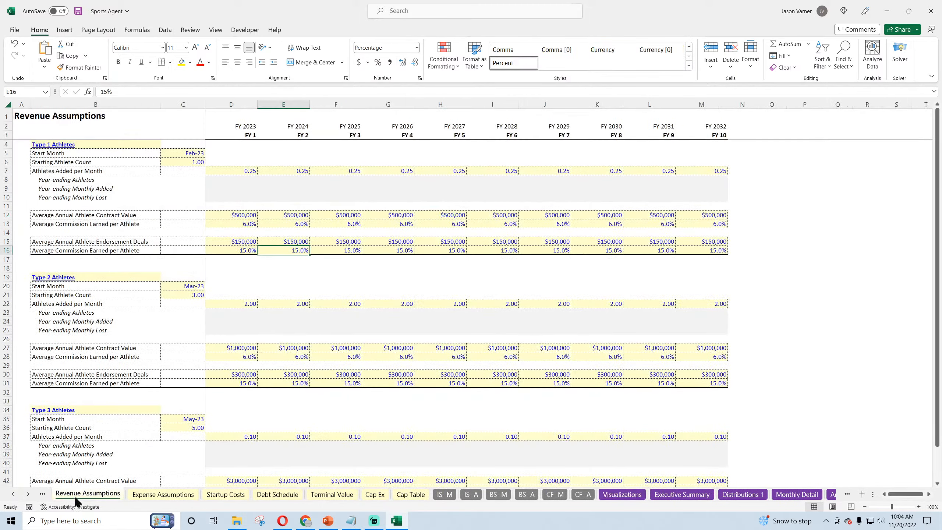
pyautogui.click(237, 171)
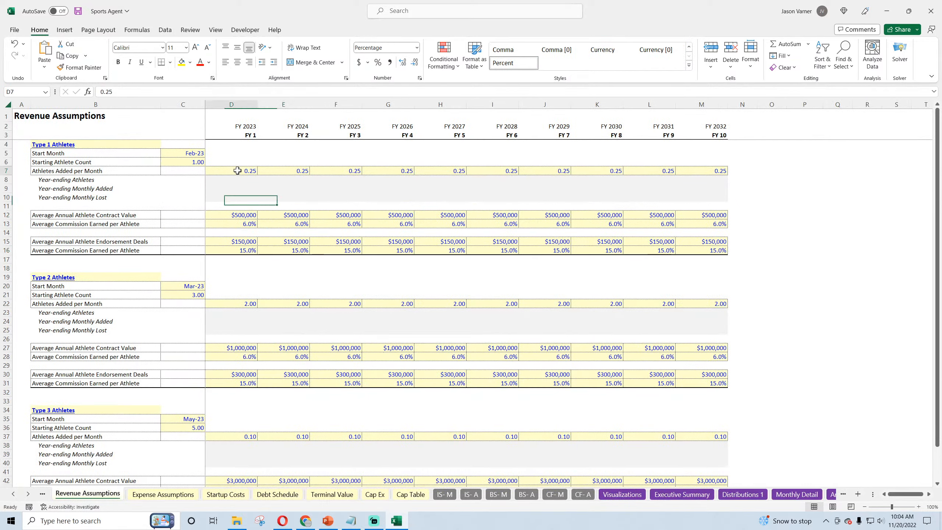
pyautogui.click(285, 170)
pyautogui.click(326, 170)
pyautogui.click(391, 170)
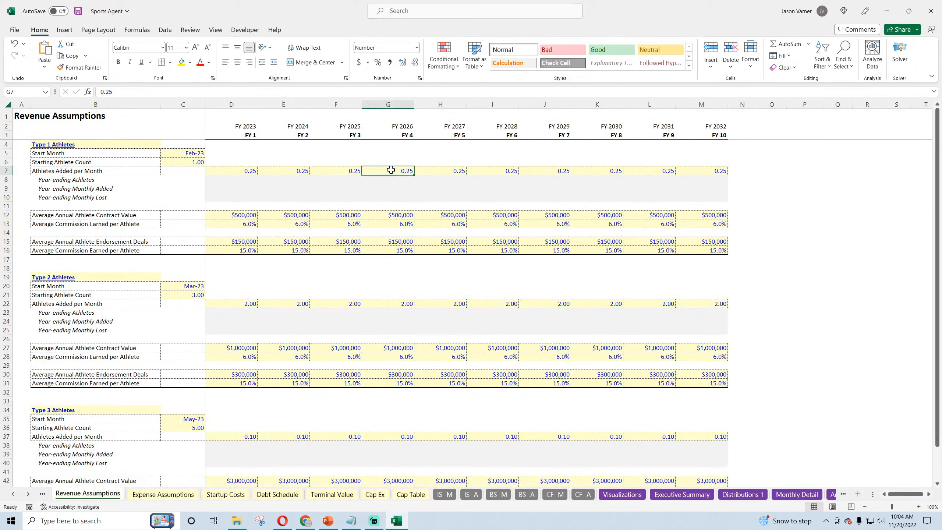
pyautogui.click(450, 171)
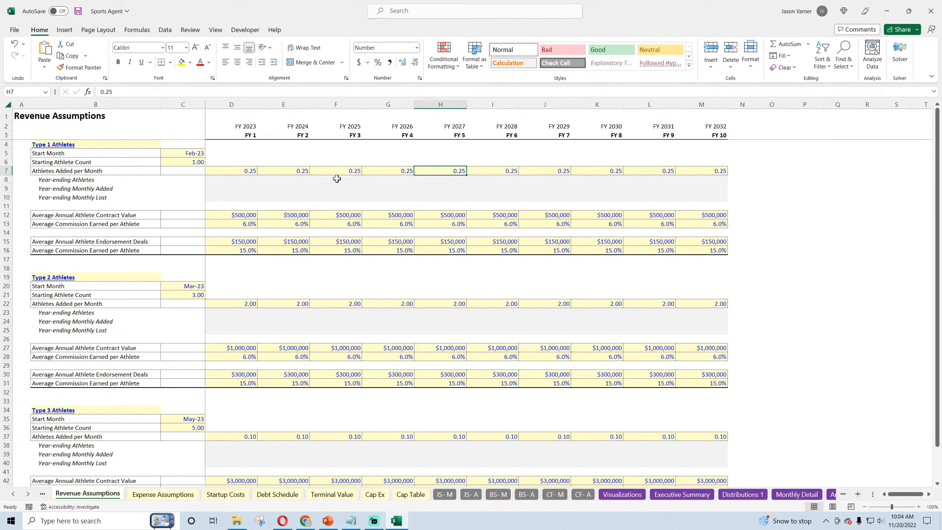
# Set the Starting Athlete Count to 0.25 for Type 1, 2 for Type 2 and 0.1 for Type 3 athletes.
pyautogui.click(193, 161)
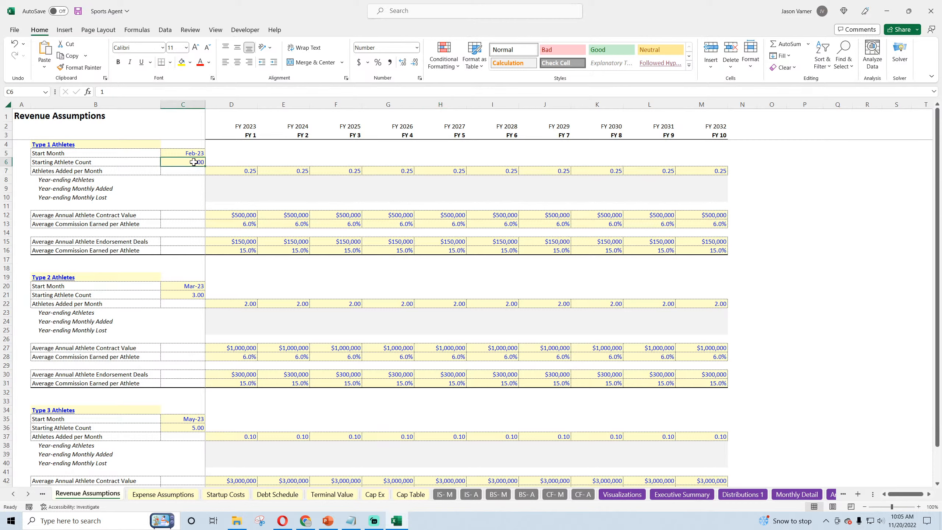
pyautogui.write('0.2')
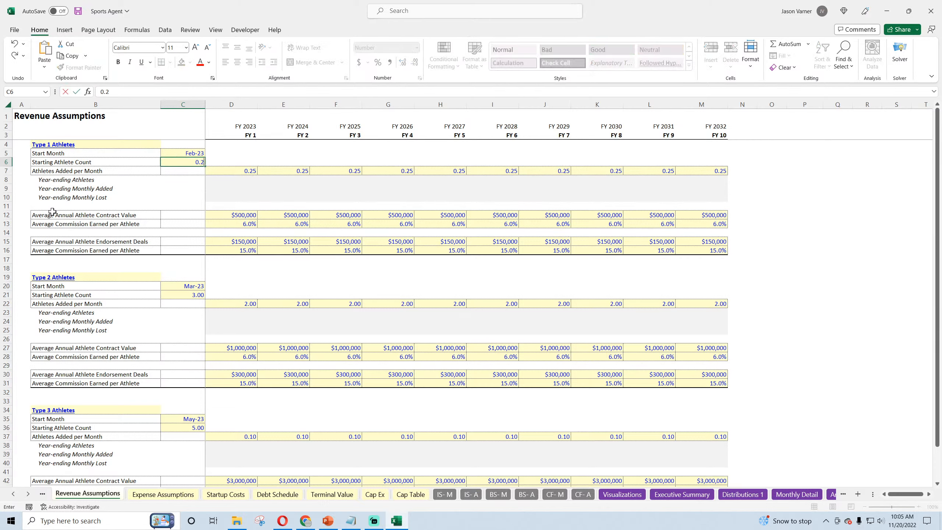
pyautogui.write('5')
pyautogui.press('Return')
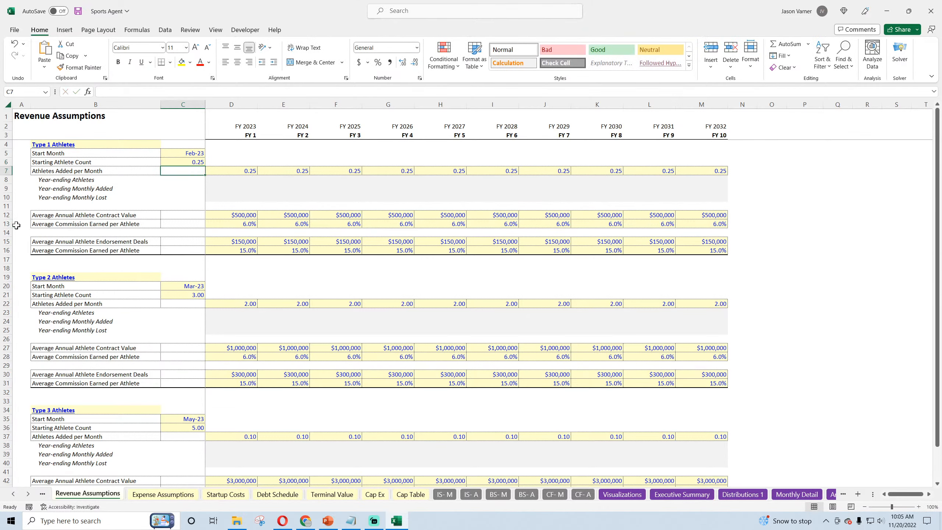
pyautogui.click(204, 297)
pyautogui.write('2')
pyautogui.press('Return')
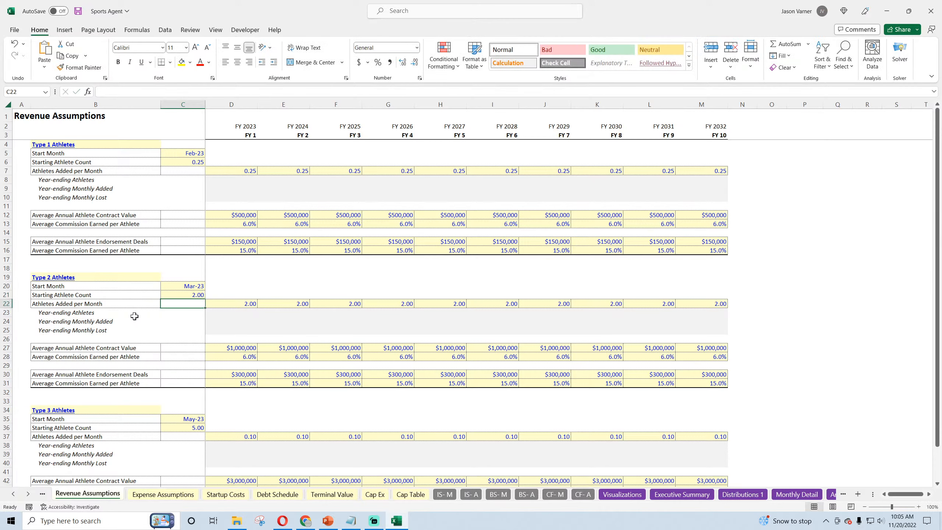
pyautogui.click(190, 425)
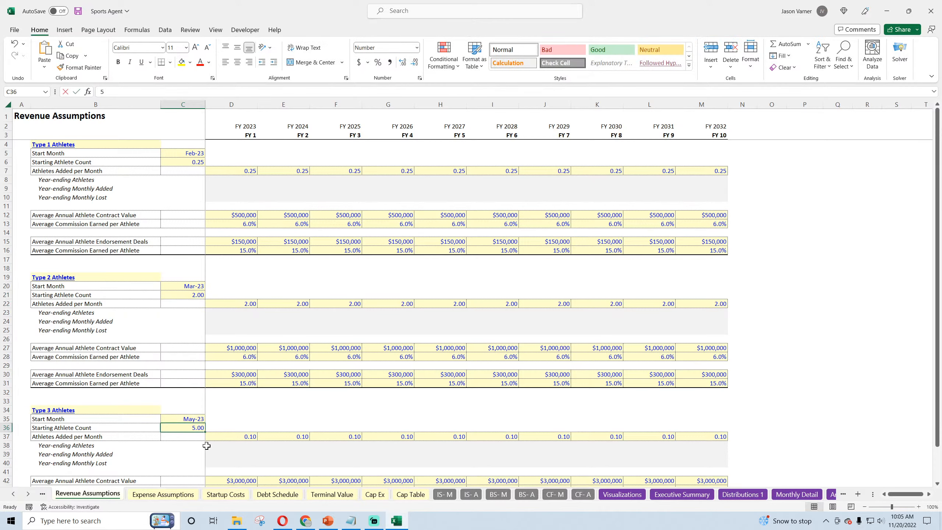
pyautogui.write('0.1')
pyautogui.press('Return')
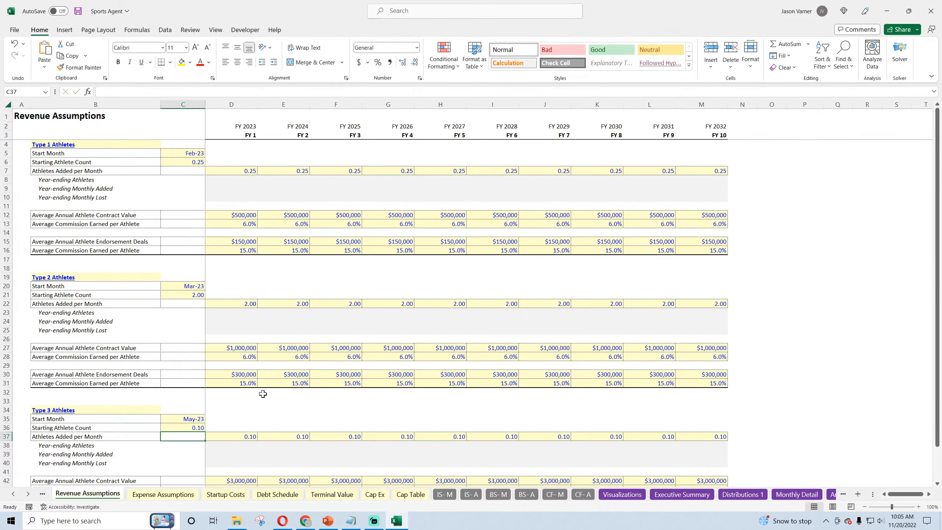
# Review the three starting athlete counts and the Type 3 monthly additions, and check the revenue chart on the Visualizations sheet.
pyautogui.click(187, 161)
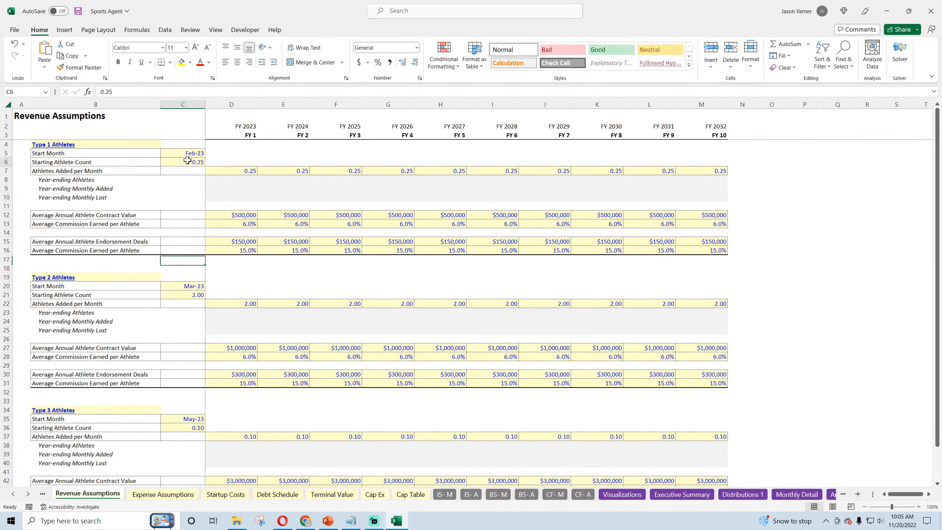
pyautogui.click(190, 294)
pyautogui.click(181, 428)
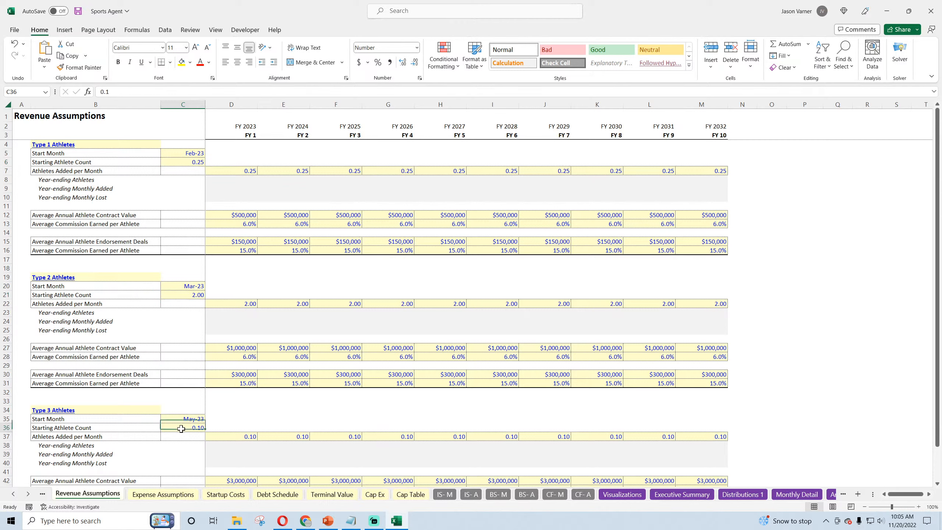
pyautogui.click(345, 439)
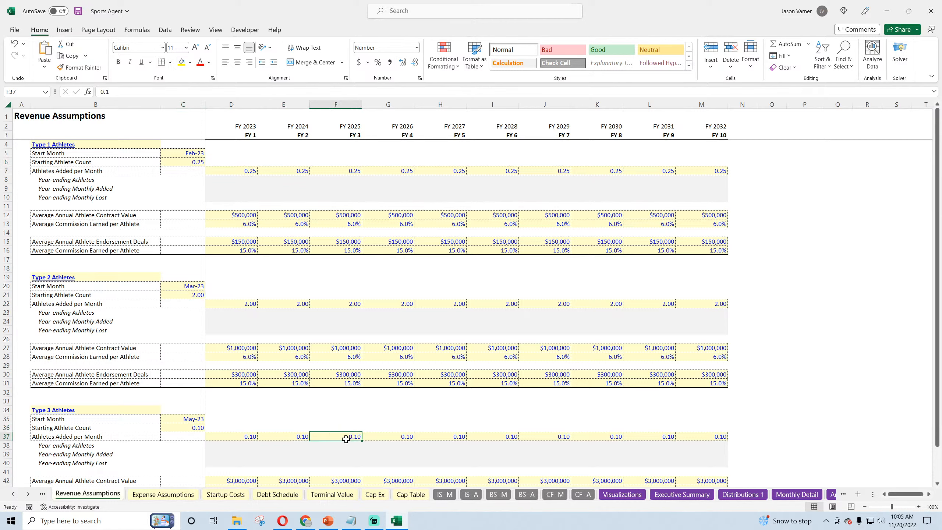
pyautogui.click(397, 436)
pyautogui.click(183, 428)
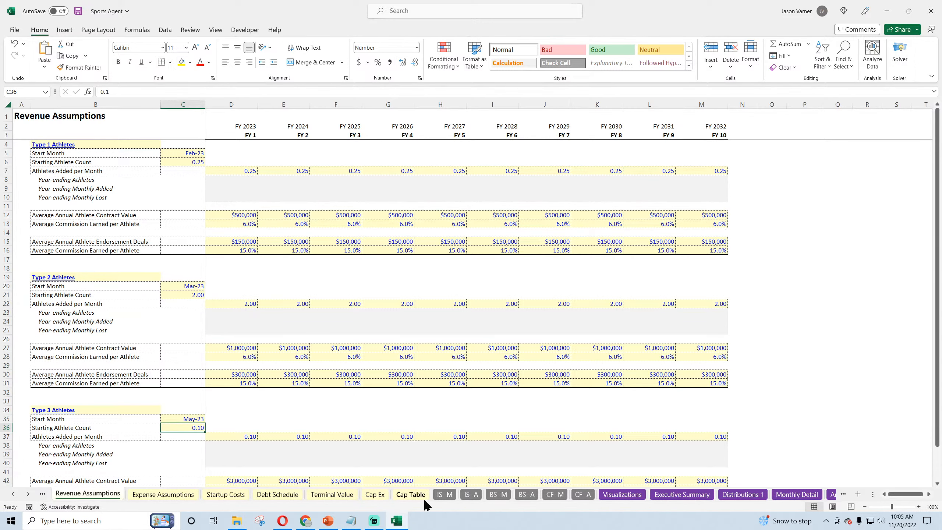
pyautogui.click(622, 495)
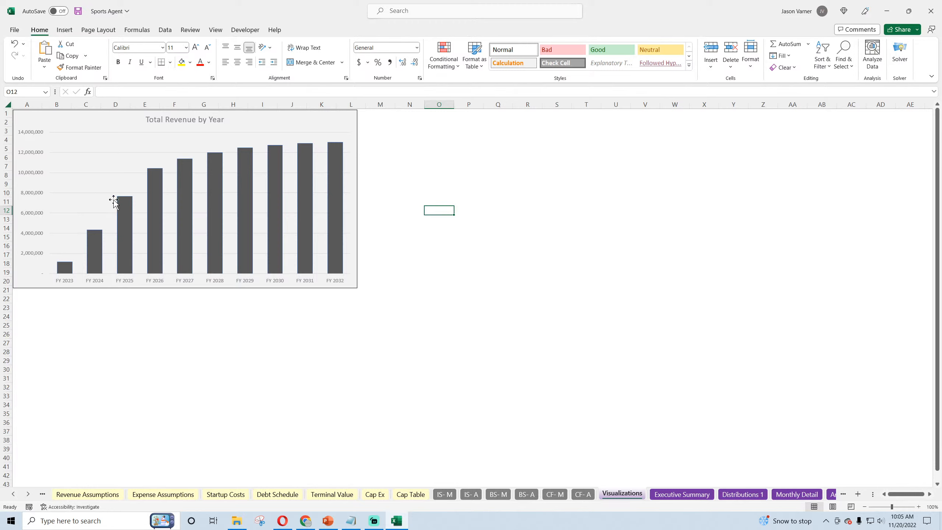
# Save the workbook and try to add data labels with a custom number format to the revenue chart.
pyautogui.click(78, 11)
pyautogui.click(346, 116)
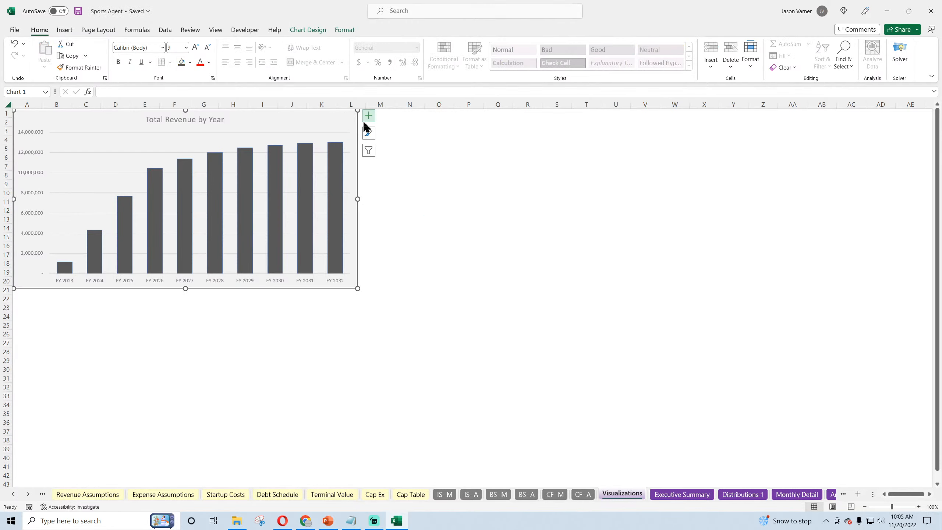
pyautogui.click(368, 116)
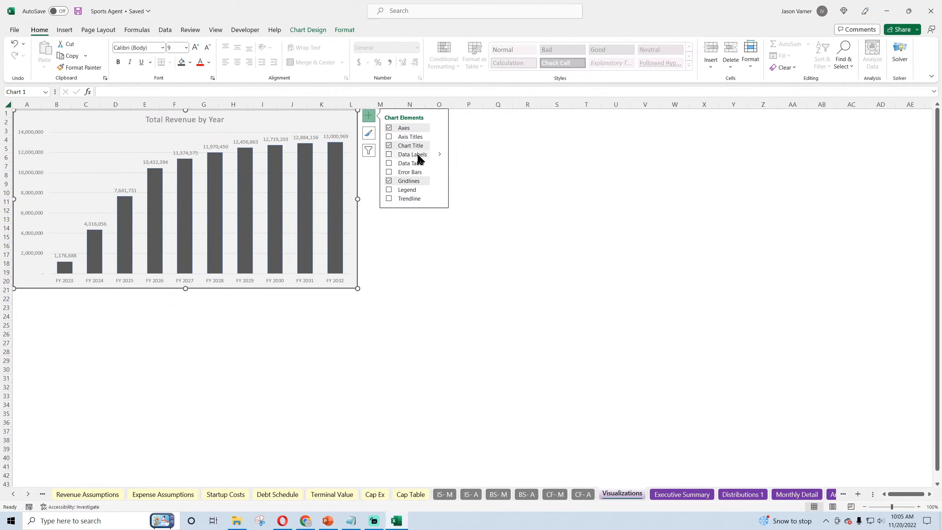
pyautogui.click(441, 155)
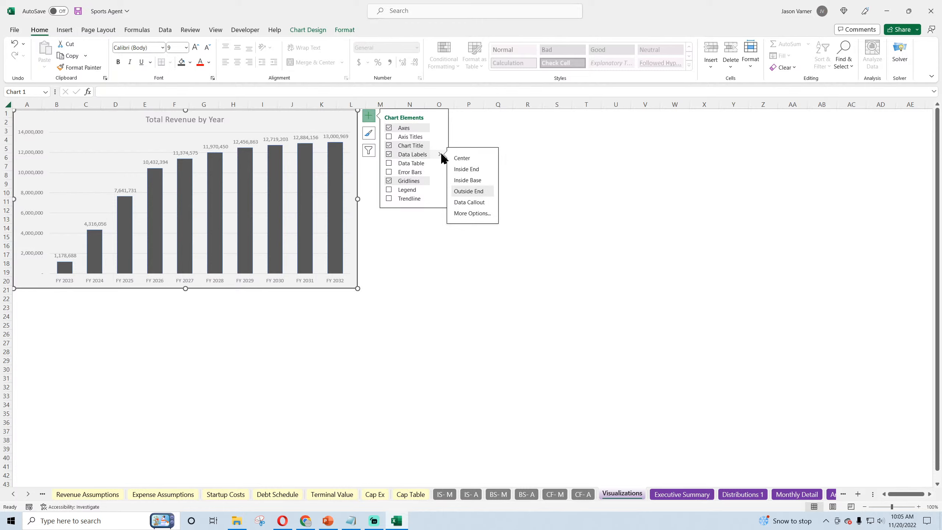
pyautogui.click(469, 213)
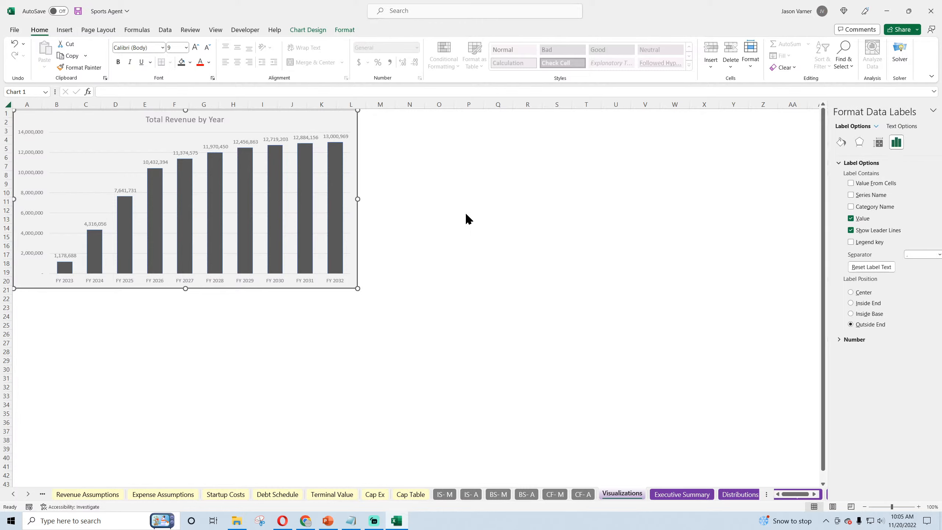
pyautogui.click(836, 340)
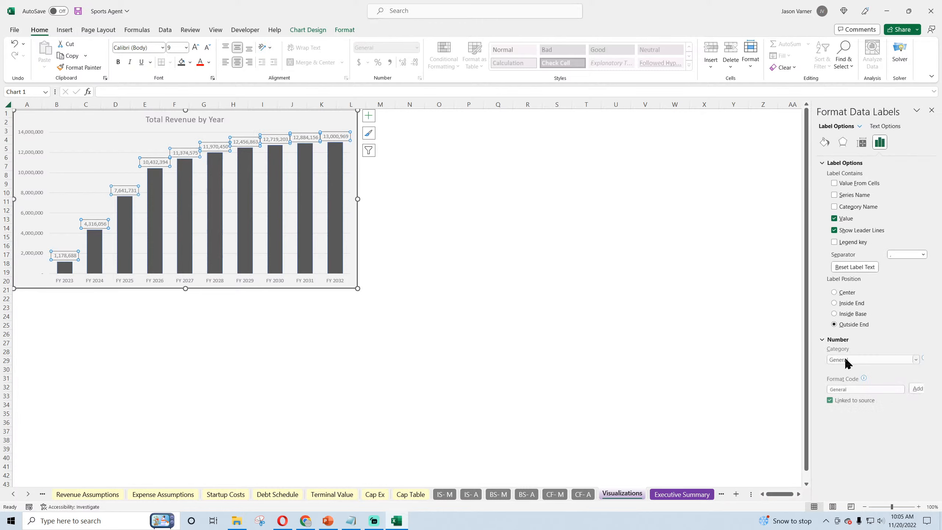
pyautogui.click(865, 360)
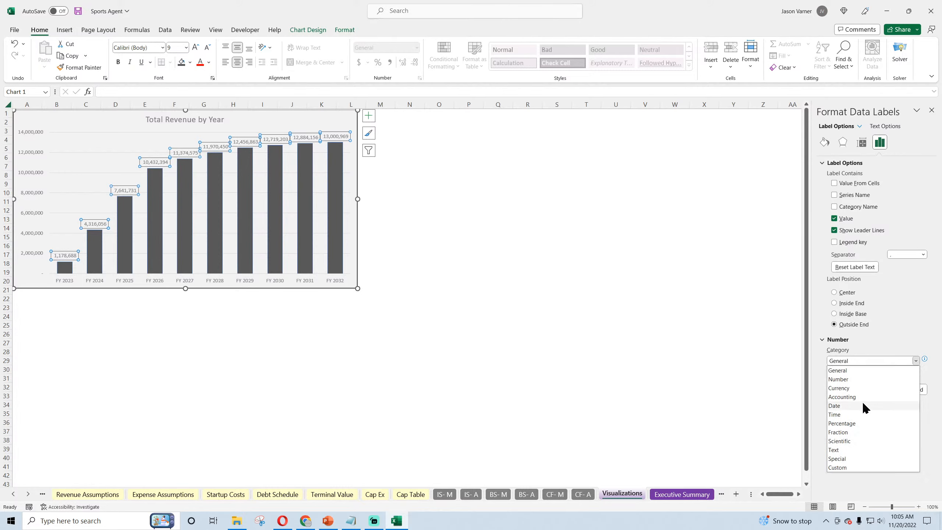
pyautogui.click(844, 467)
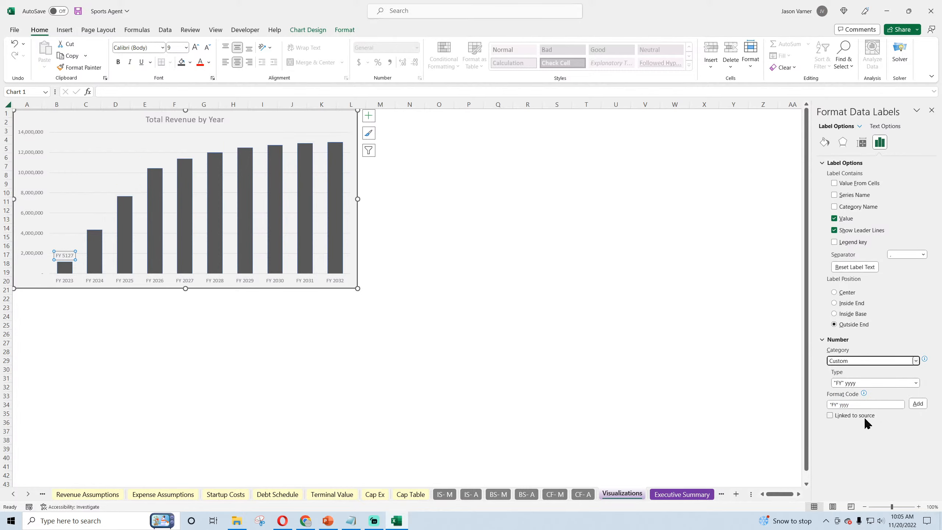
pyautogui.click(867, 385)
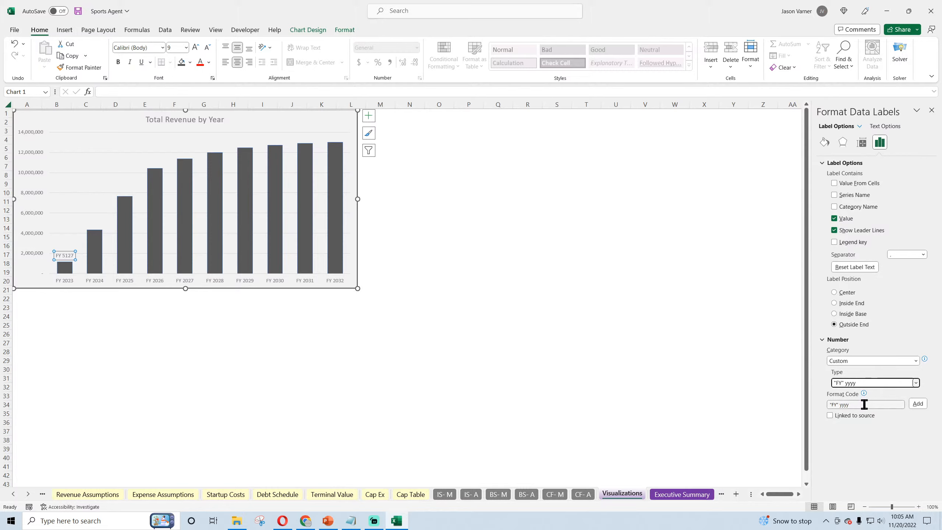
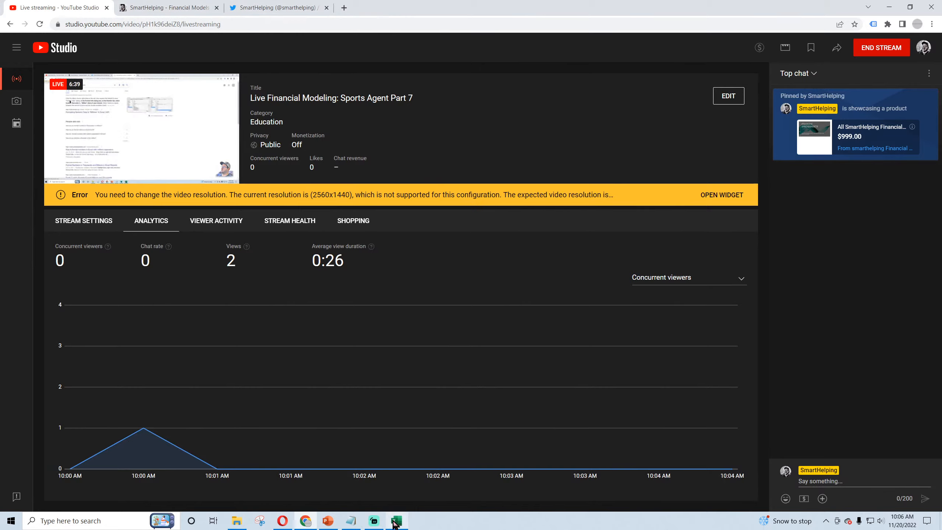
# Return to the Excel workbook, undo the data label changes on the revenue chart, close the formatting pane and save.
pyautogui.click(395, 520)
pyautogui.click(14, 43)
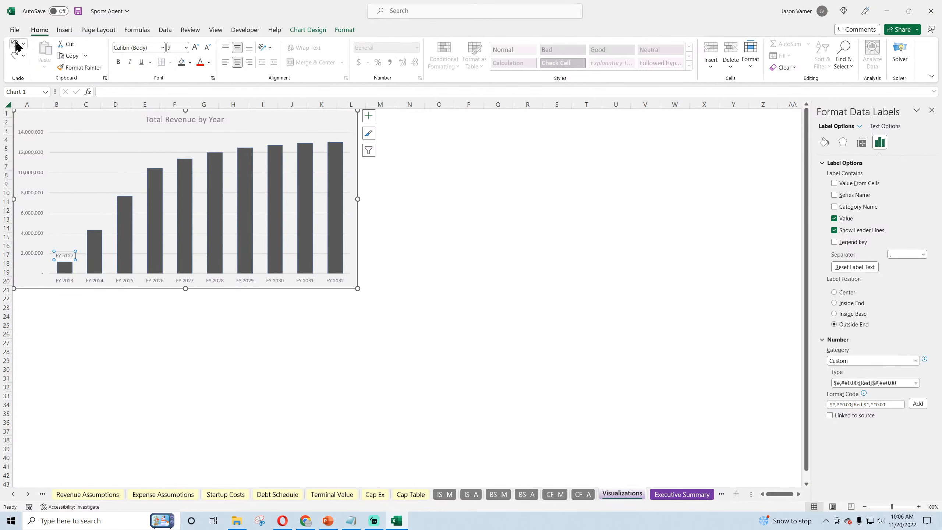
pyautogui.click(14, 44)
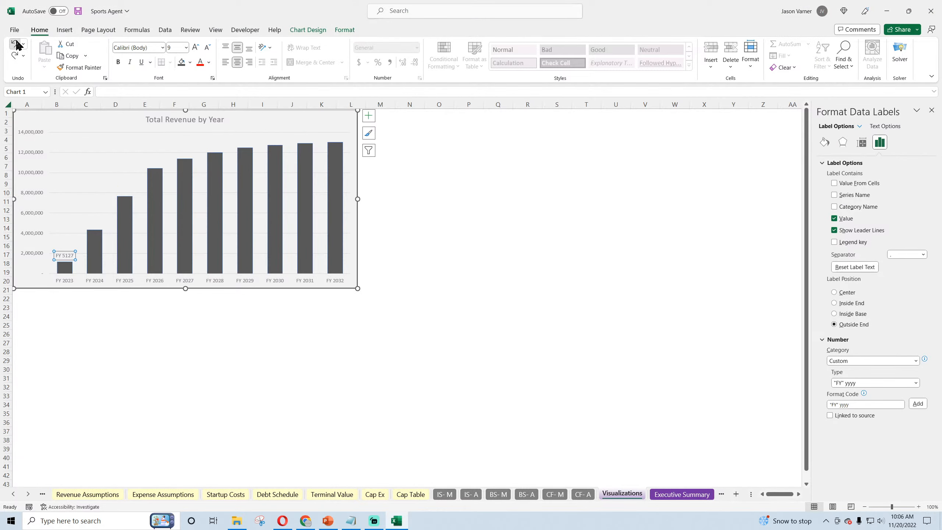
pyautogui.click(15, 43)
pyautogui.click(14, 44)
pyautogui.click(15, 44)
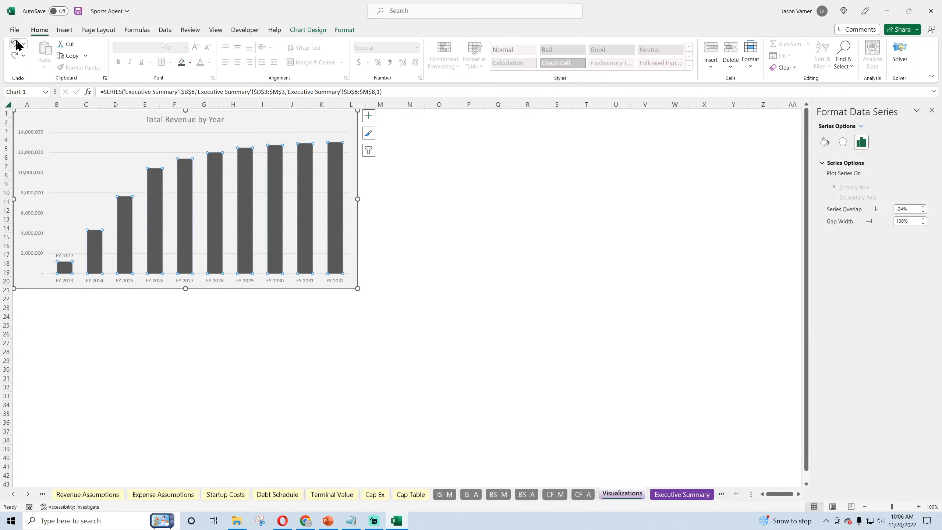
pyautogui.click(15, 44)
pyautogui.click(14, 43)
pyautogui.click(15, 44)
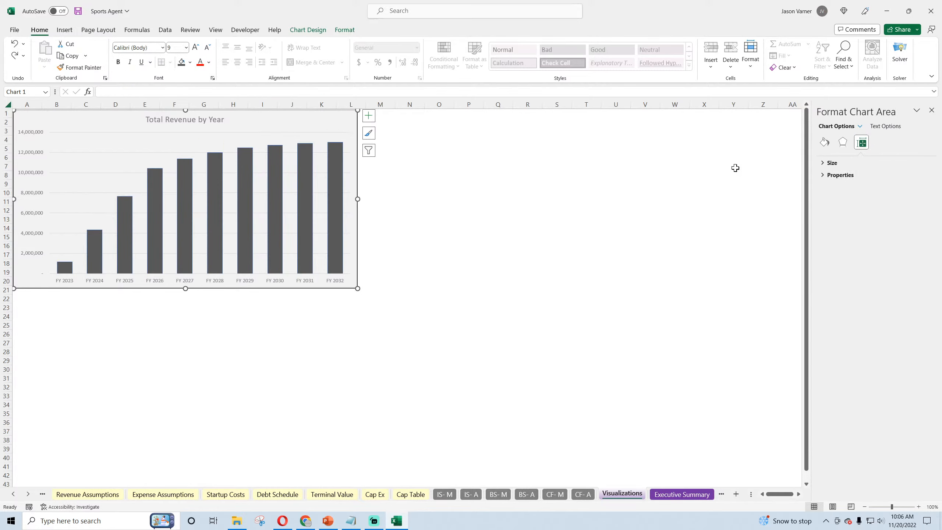
pyautogui.click(931, 110)
pyautogui.click(572, 210)
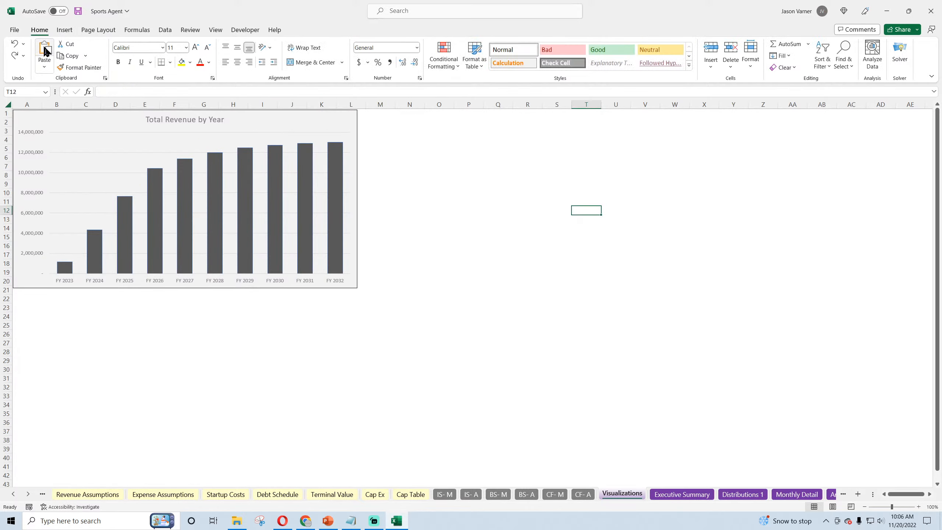
pyautogui.click(78, 11)
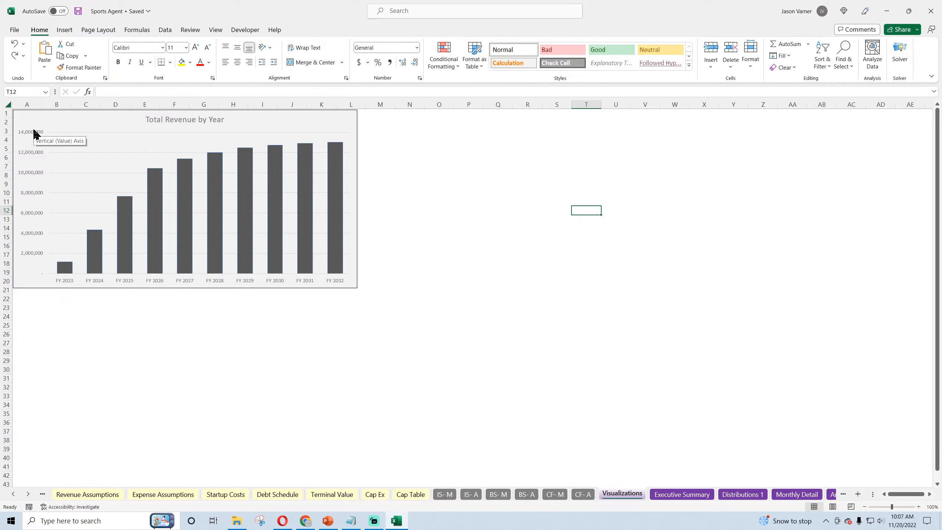
# Add axis titles to the revenue chart and delete the horizontal axis title.
pyautogui.click(350, 120)
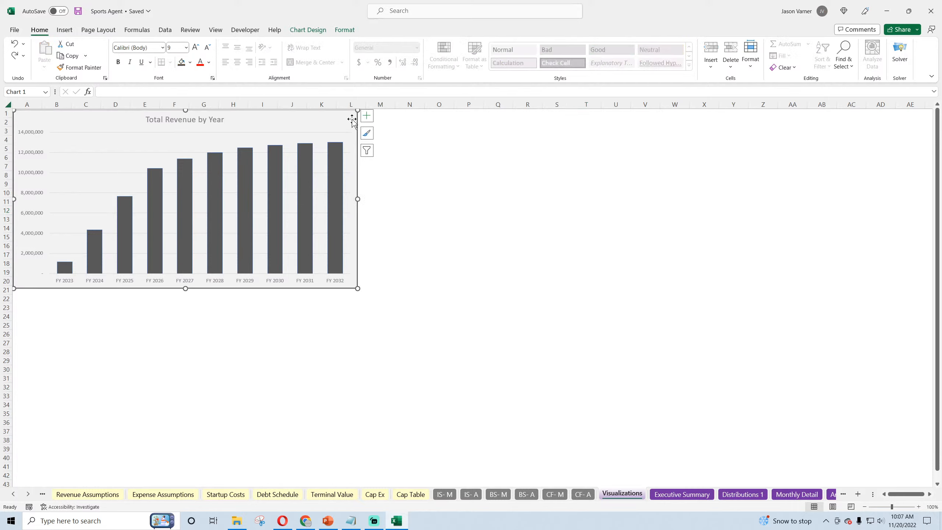
pyautogui.click(368, 116)
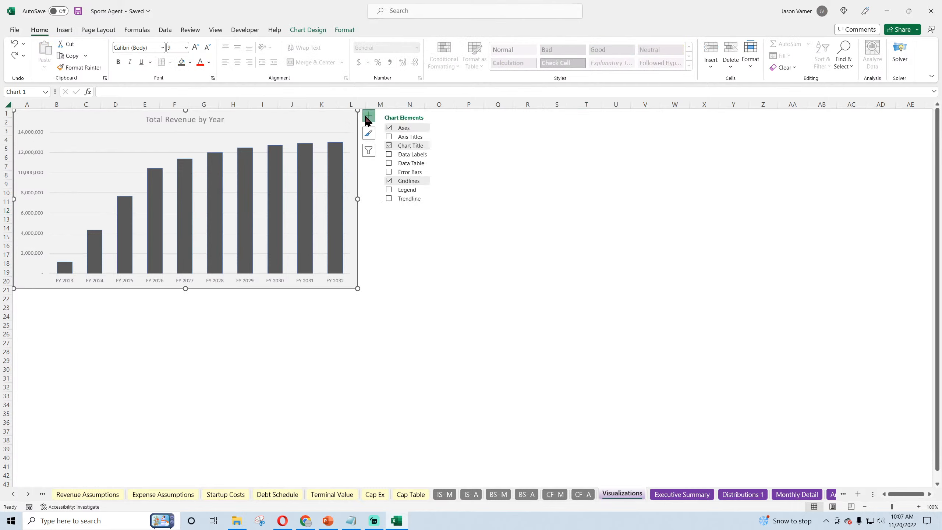
pyautogui.click(411, 189)
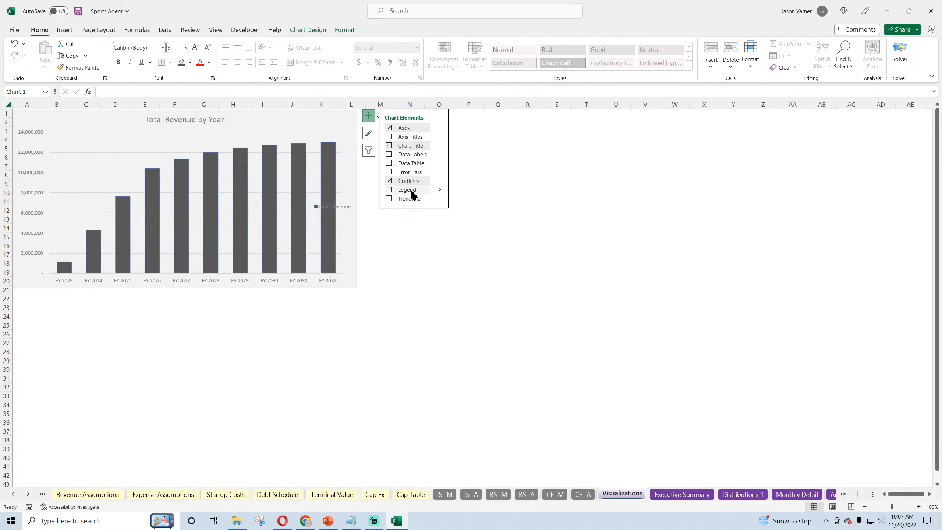
pyautogui.click(411, 138)
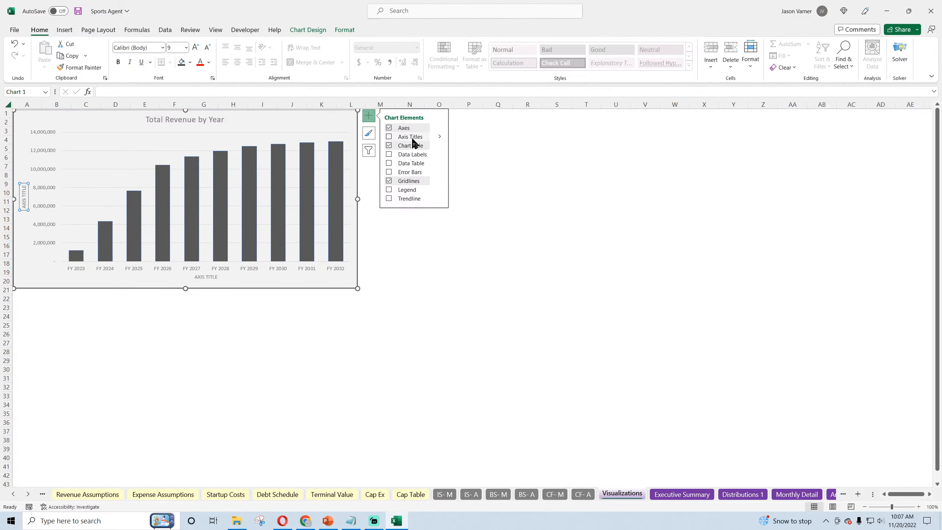
pyautogui.rightClick(203, 278)
pyautogui.click(215, 284)
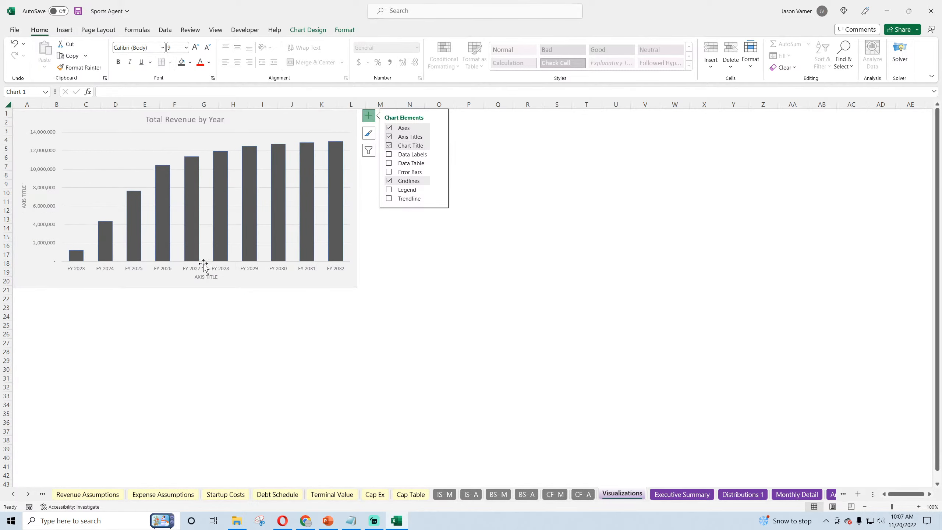
# Change the revenue chart's vertical axis title to "USD" and save the workbook.
pyautogui.click(22, 191)
pyautogui.hotkey('ctrl', 'x')
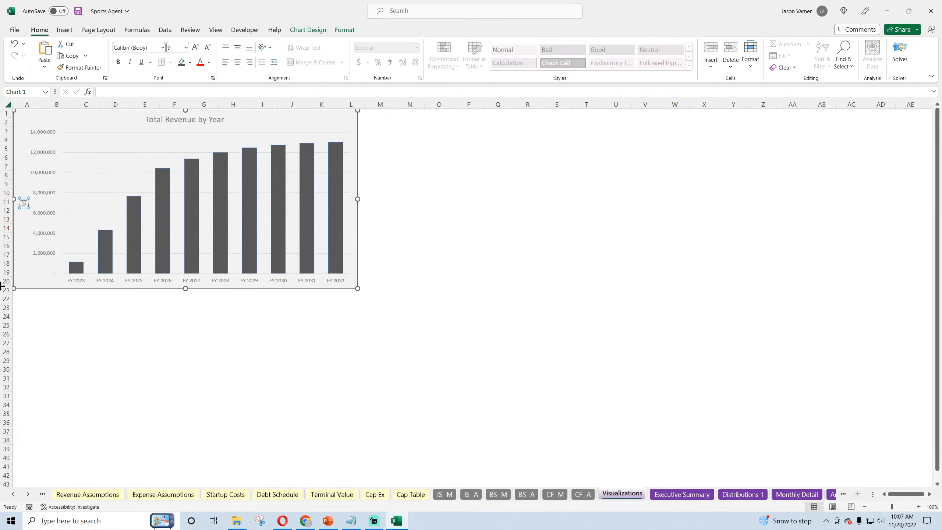
pyautogui.press('Escape')
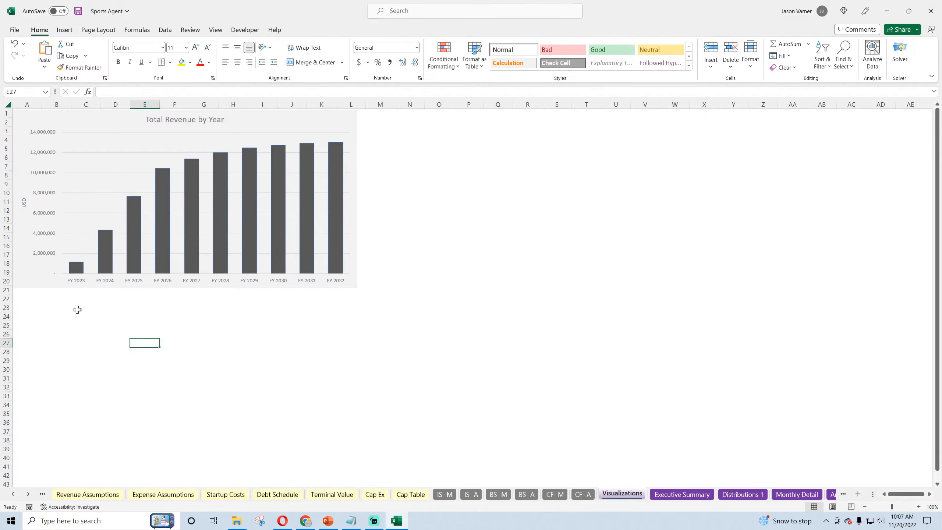
pyautogui.click(77, 12)
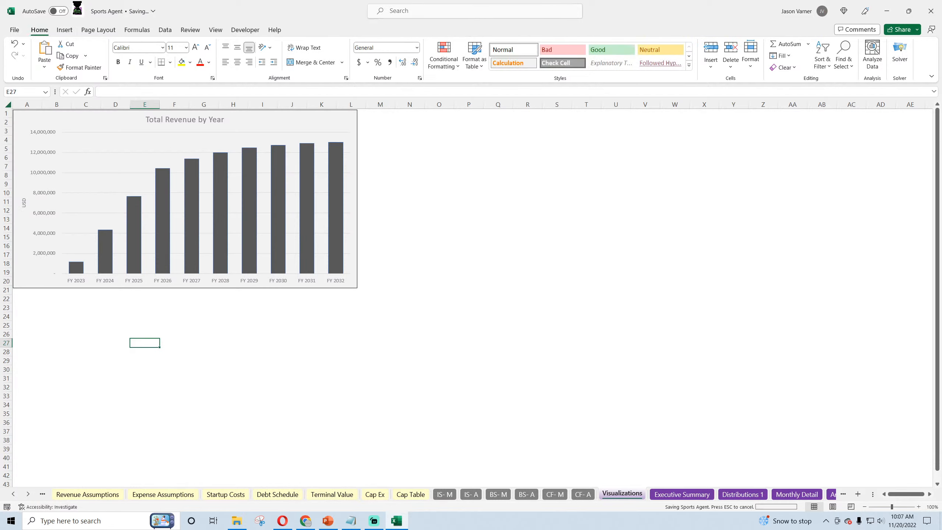
# Duplicate the revenue chart and place the copy directly beside the original, aligned with its top edge.
pyautogui.rightClick(269, 121)
pyautogui.click(334, 156)
pyautogui.rightClick(401, 136)
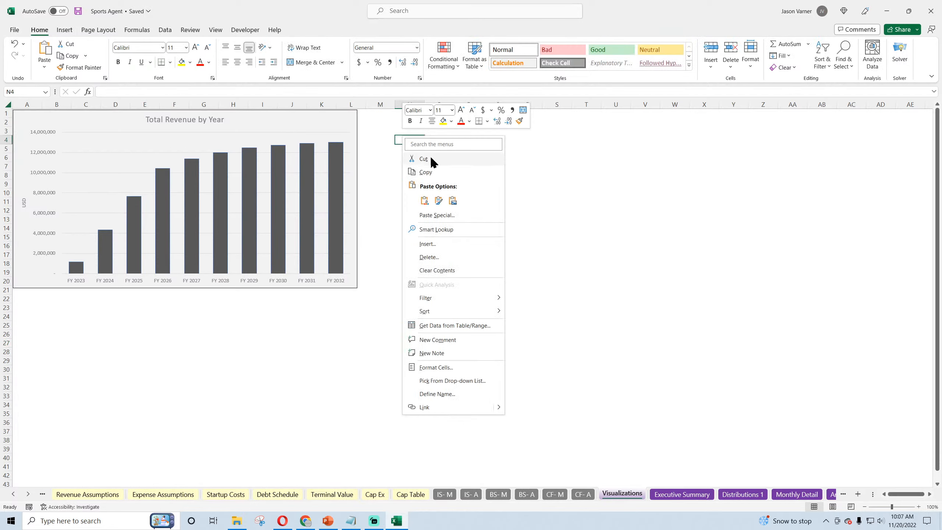
pyautogui.click(432, 198)
pyautogui.moveTo(458, 149); pyautogui.dragTo(420, 122)
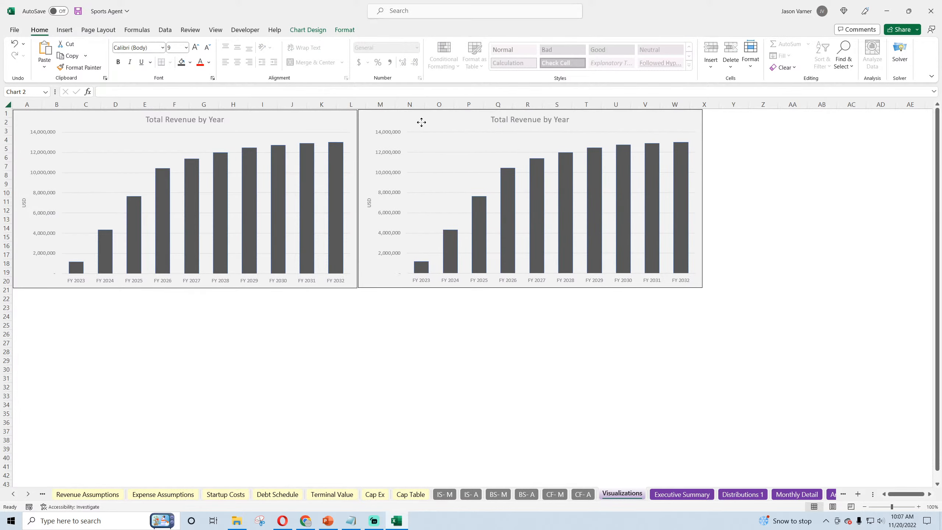
# Change the copied chart's series to EBITDA, using Executive Summary B21 for the name and D21:M21 for the values.
pyautogui.rightClick(492, 158)
pyautogui.click(520, 218)
pyautogui.click(455, 265)
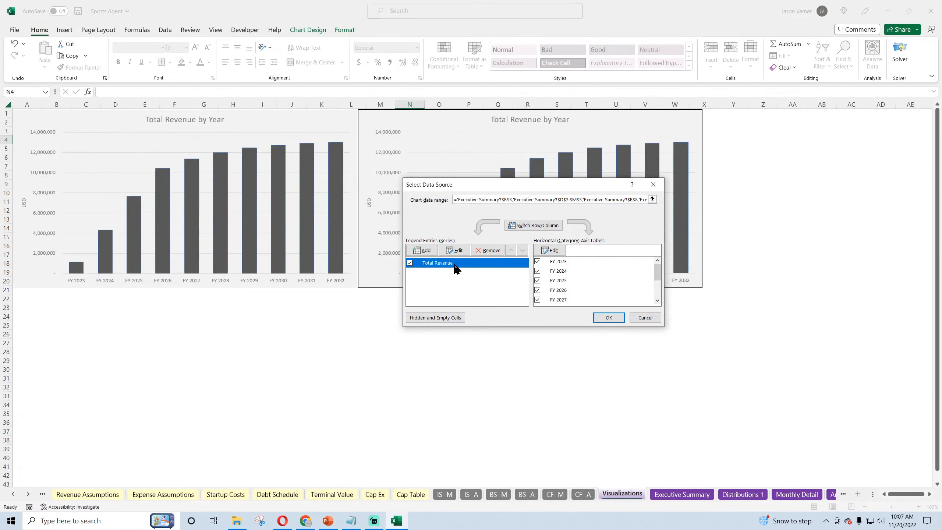
pyautogui.click(454, 250)
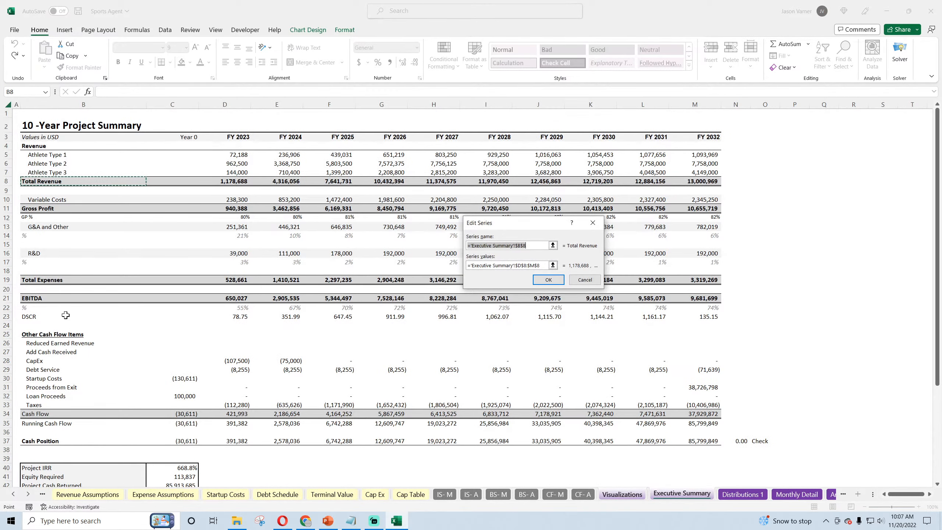
pyautogui.press('BackSpace')
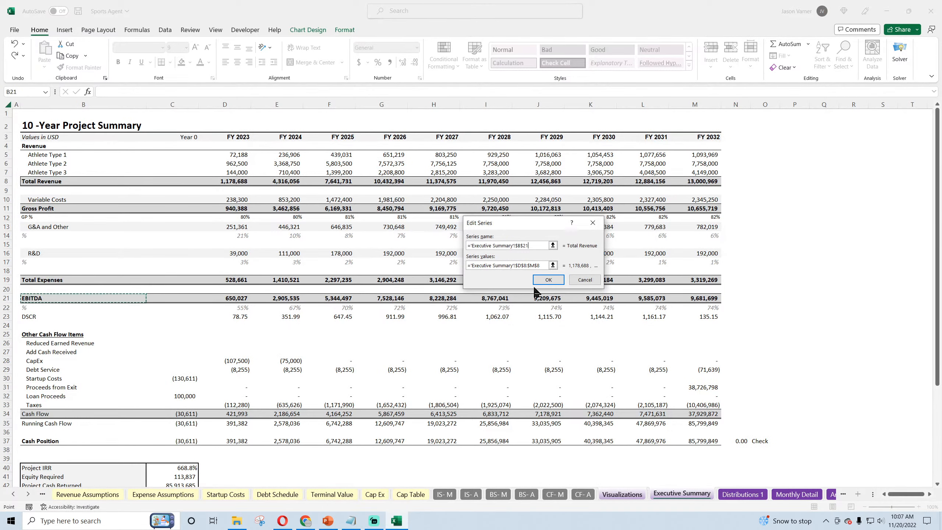
pyautogui.click(552, 264)
pyautogui.moveTo(232, 296); pyautogui.dragTo(704, 299)
pyautogui.click(595, 237)
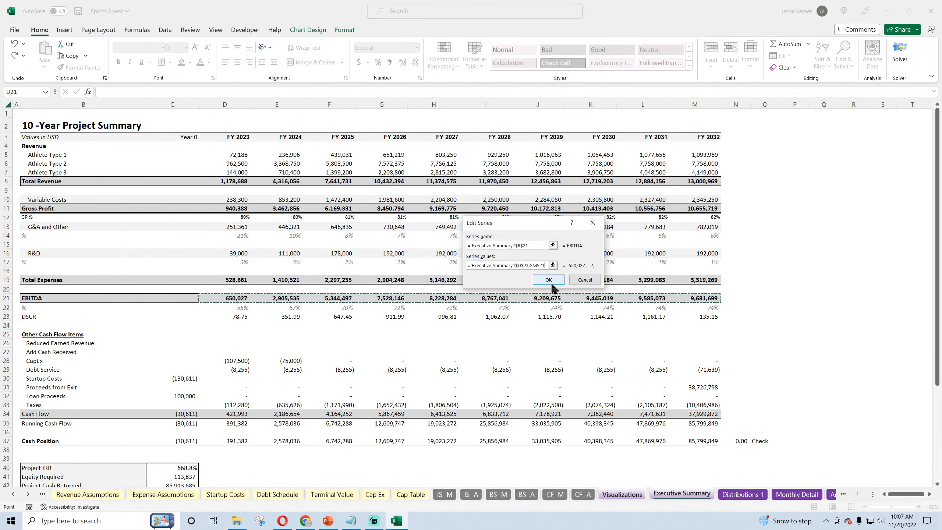
pyautogui.click(553, 288)
pyautogui.click(608, 318)
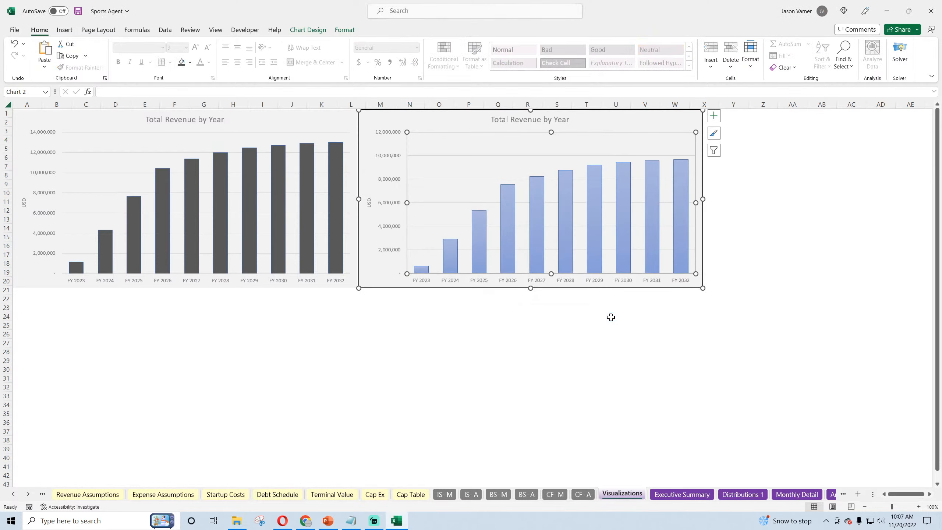
# Duplicate the EBITDA chart and place the copy directly below the revenue chart.
pyautogui.rightClick(600, 130)
pyautogui.press('Escape')
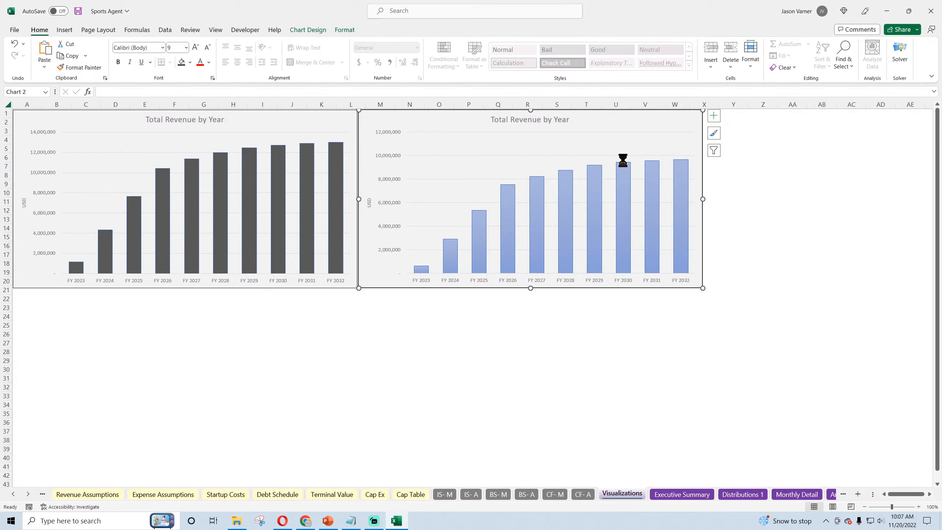
pyautogui.rightClick(193, 325)
pyautogui.click(215, 110)
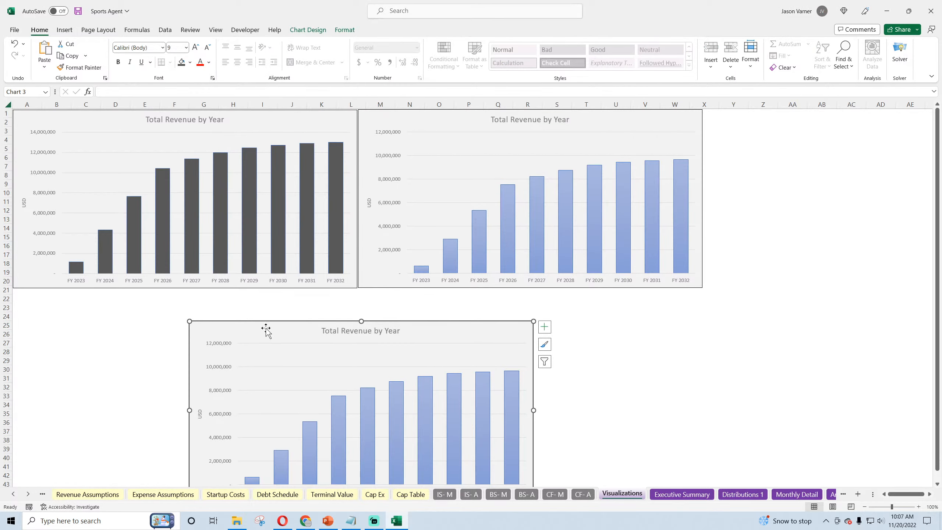
pyautogui.moveTo(265, 328); pyautogui.dragTo(88, 296)
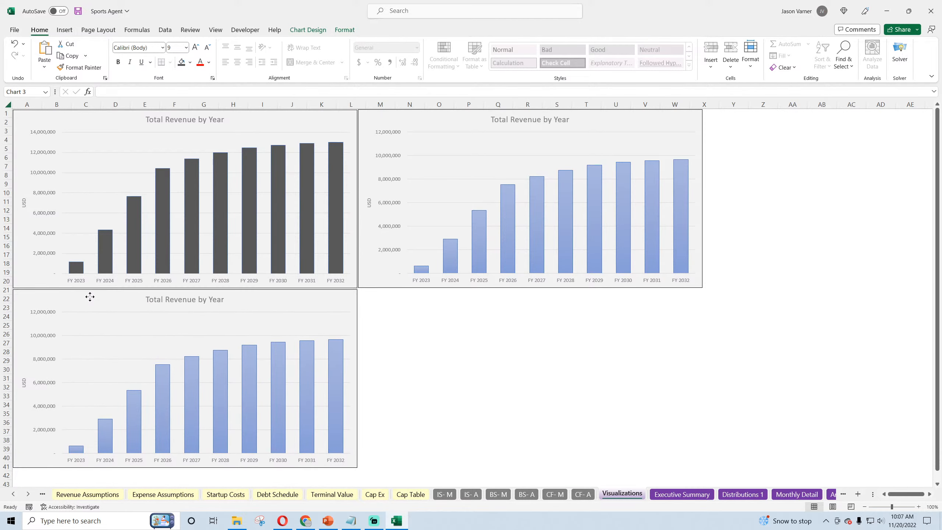
# Change the lower chart's series to Cash Flow, using Executive Summary B34 for the name and C34:M34 for the values.
pyautogui.rightClick(162, 335)
pyautogui.click(185, 399)
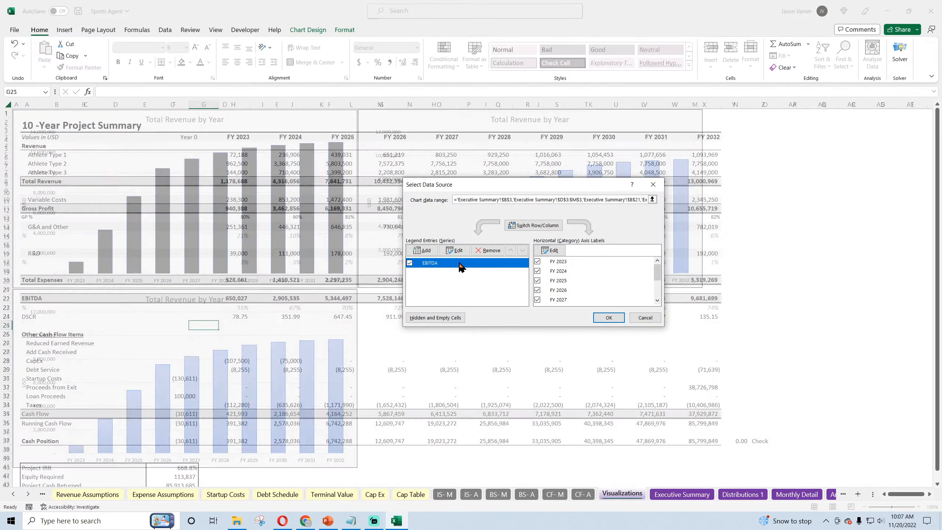
pyautogui.click(454, 250)
pyautogui.click(39, 413)
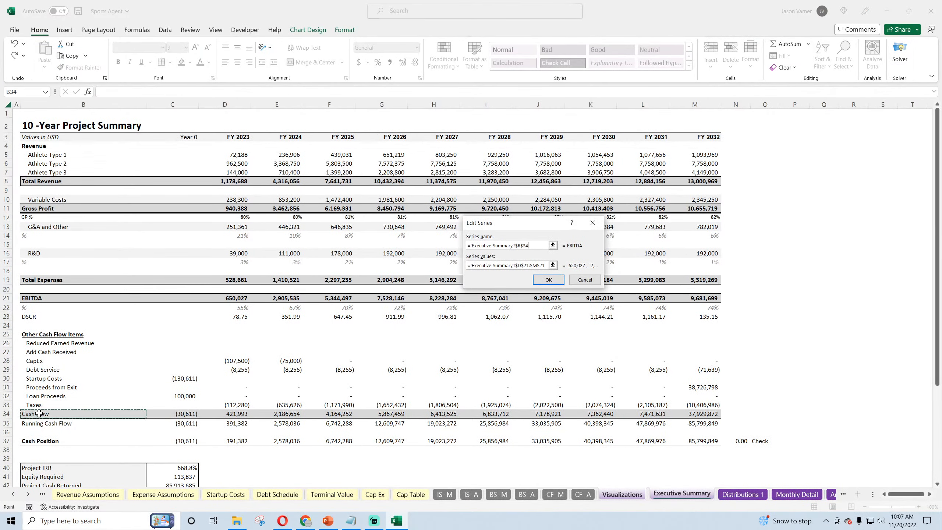
pyautogui.click(553, 264)
pyautogui.press('BackSpace')
pyautogui.moveTo(181, 414); pyautogui.dragTo(693, 413)
pyautogui.click(595, 237)
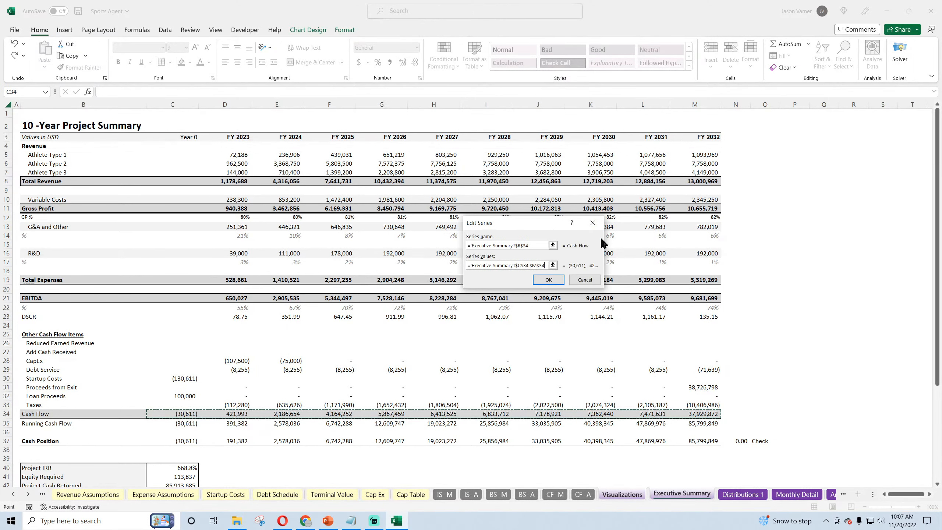
pyautogui.click(550, 276)
# Set the cash flow chart's horizontal axis labels to Executive Summary C3:M3 and apply the data source changes.
pyautogui.click(550, 253)
pyautogui.press('BackSpace')
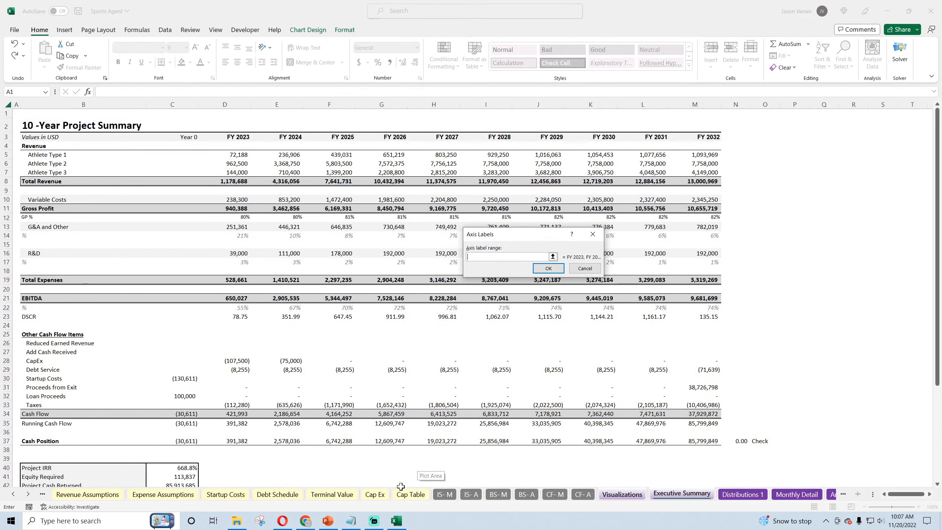
pyautogui.click(674, 493)
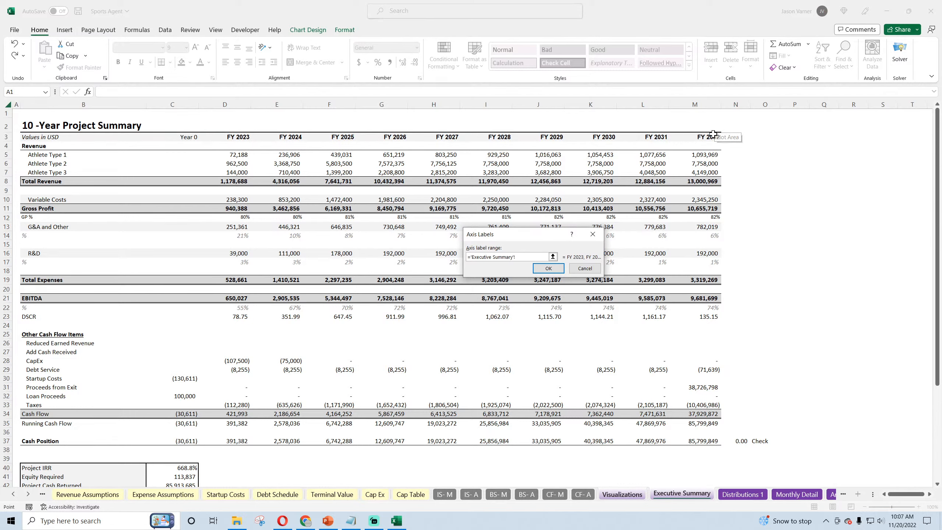
pyautogui.moveTo(706, 137); pyautogui.dragTo(172, 137)
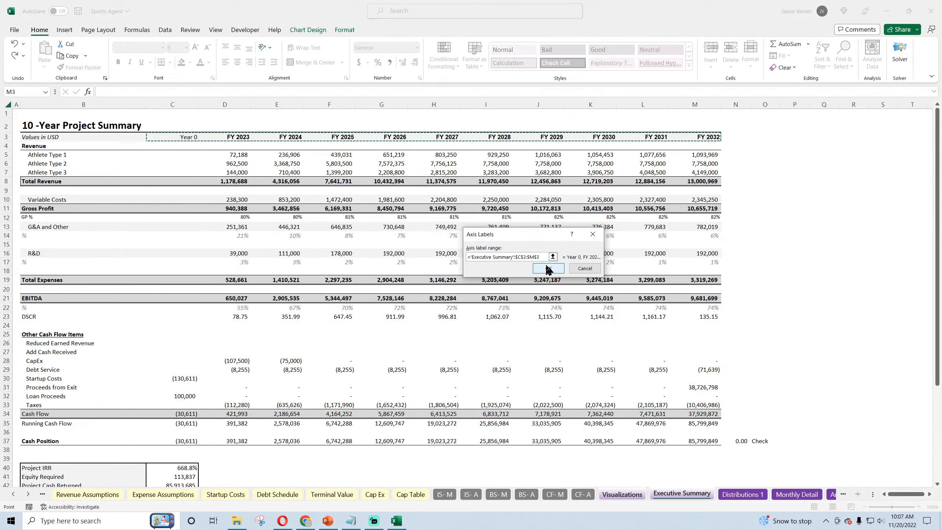
pyautogui.click(548, 268)
pyautogui.click(609, 317)
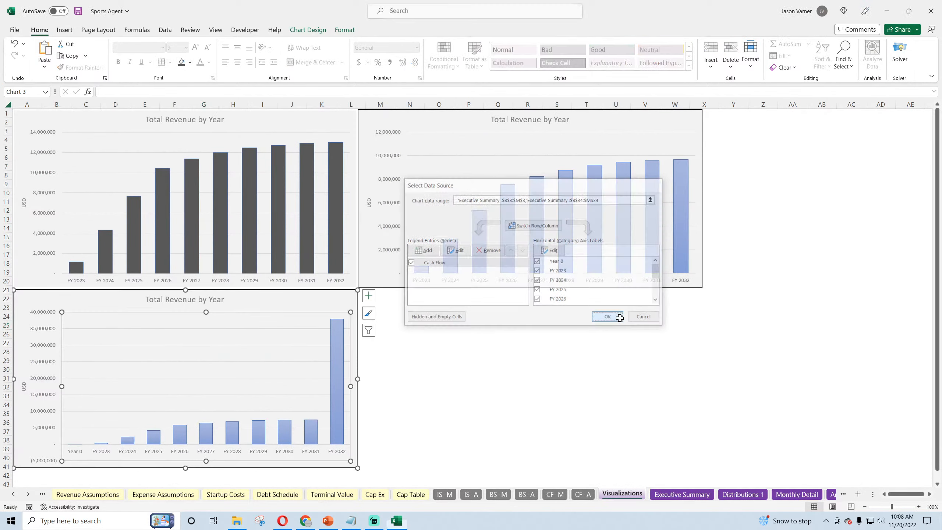
# Retitle the cash flow chart "Total Cash FLow by Year".
pyautogui.click(171, 299)
pyautogui.moveTo(167, 299); pyautogui.dragTo(187, 299)
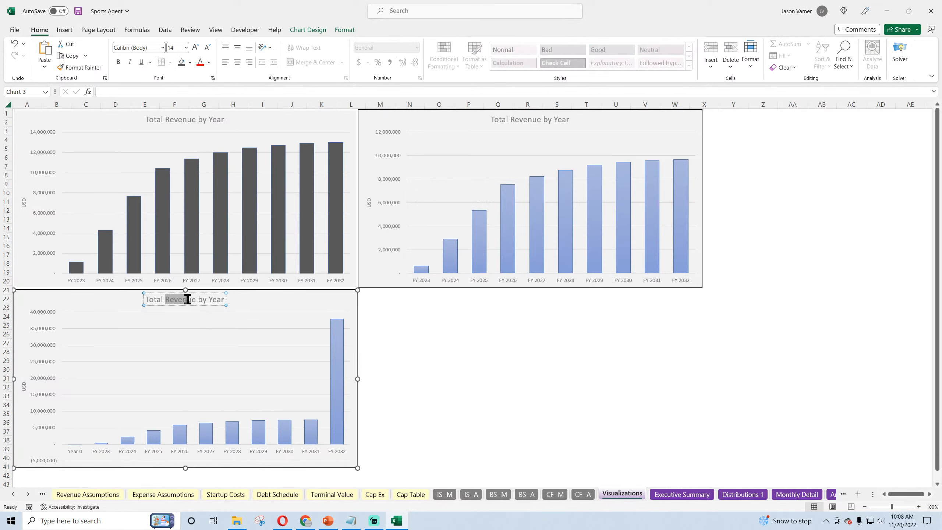
pyautogui.write('Cash FLo')
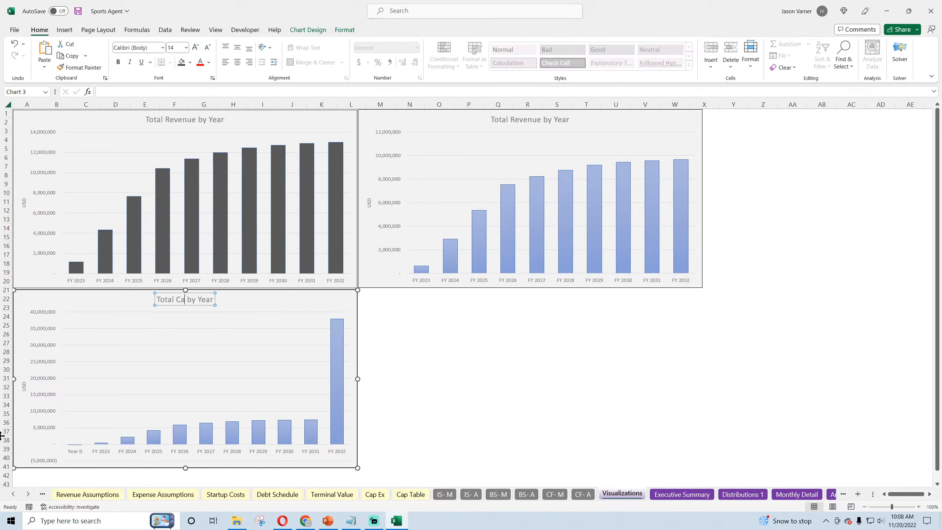
pyautogui.write('ws')
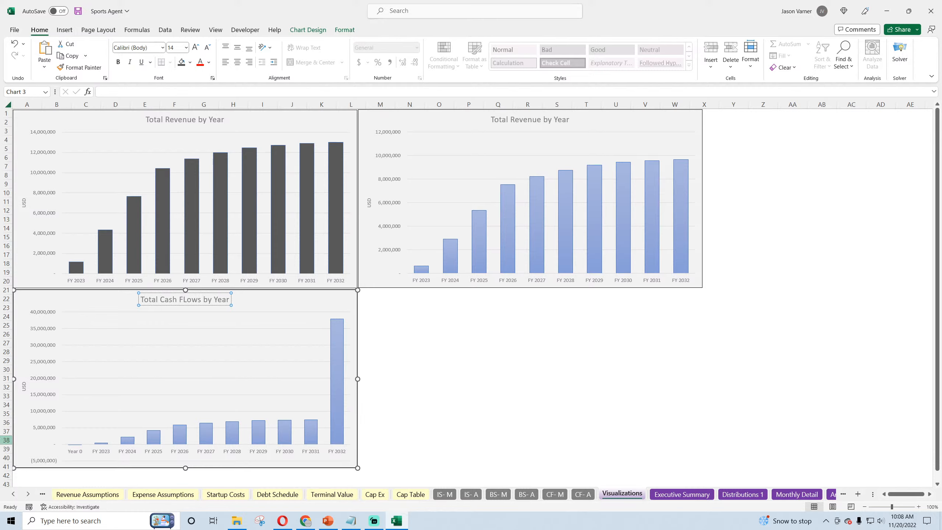
pyautogui.press('BackSpace')
# Retitle the EBITDA chart "Total EBITDA by Year" and save the workbook.
pyautogui.click(539, 122)
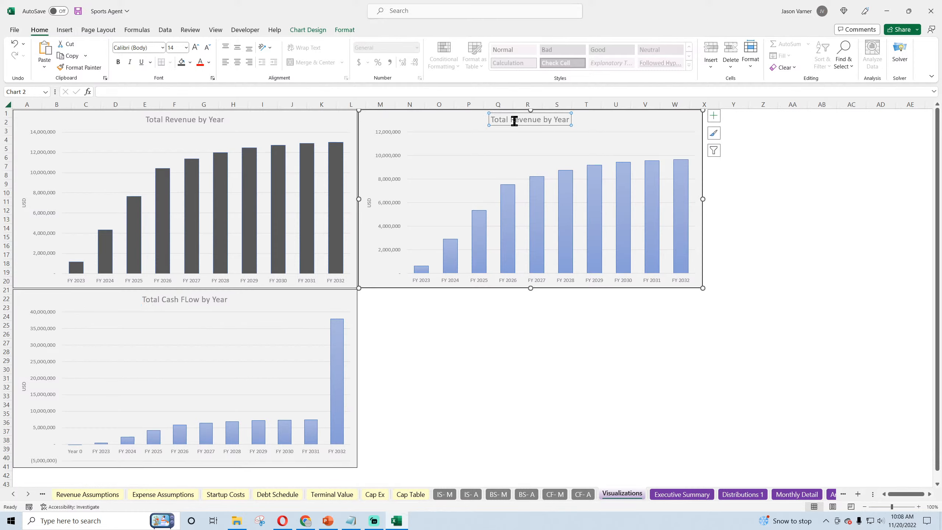
pyautogui.moveTo(513, 121); pyautogui.dragTo(538, 119)
pyautogui.write('EBITDA')
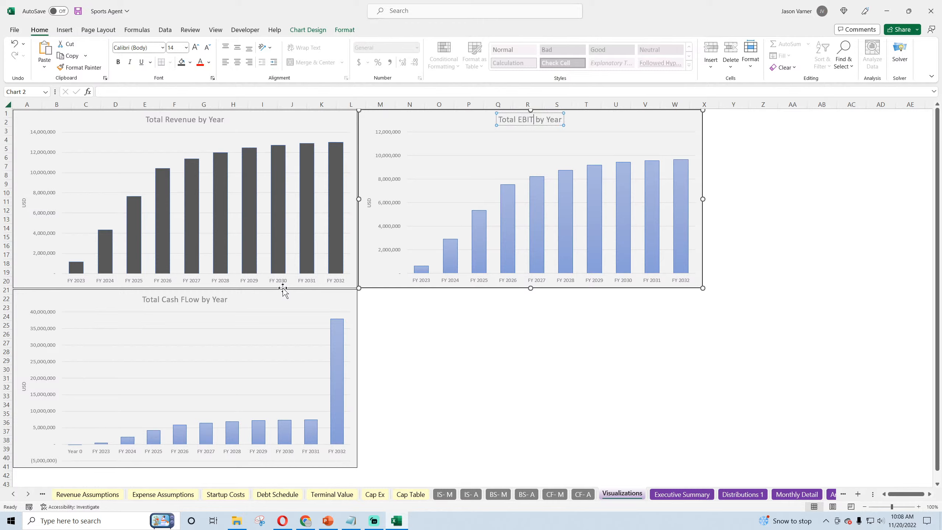
pyautogui.click(497, 369)
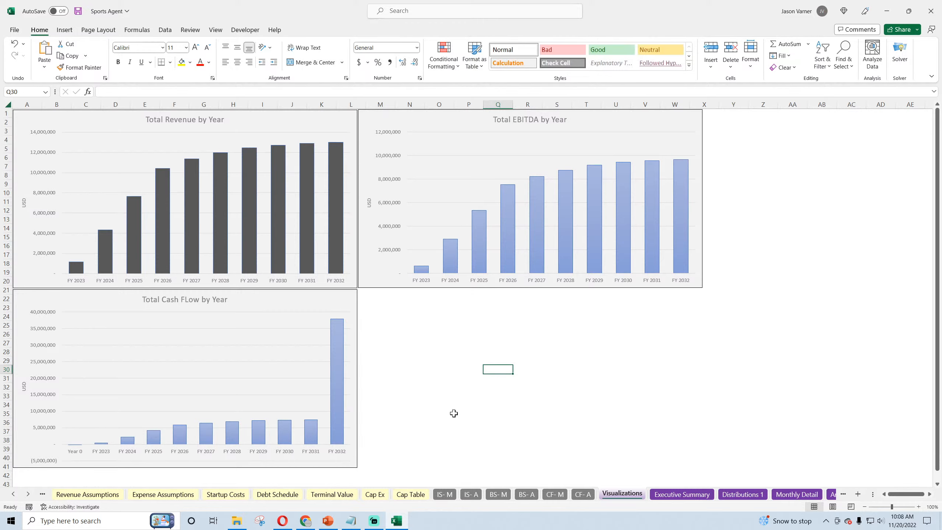
pyautogui.click(77, 11)
# Set "Include Terminal Value?" to No on the Global Control sheet, check the cash flow chart on Visualizations, and save the workbook.
pyautogui.click(12, 494)
pyautogui.click(13, 493)
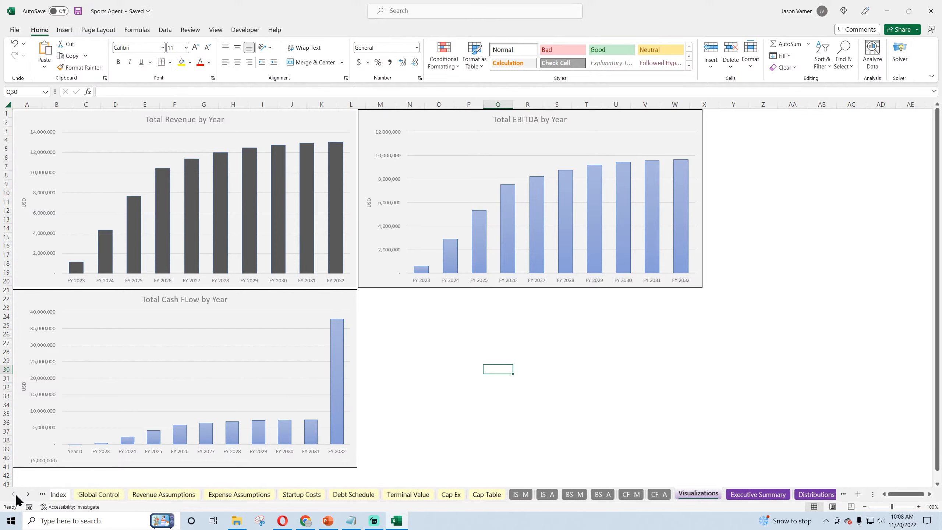
pyautogui.click(104, 493)
pyautogui.click(249, 179)
pyautogui.click(260, 178)
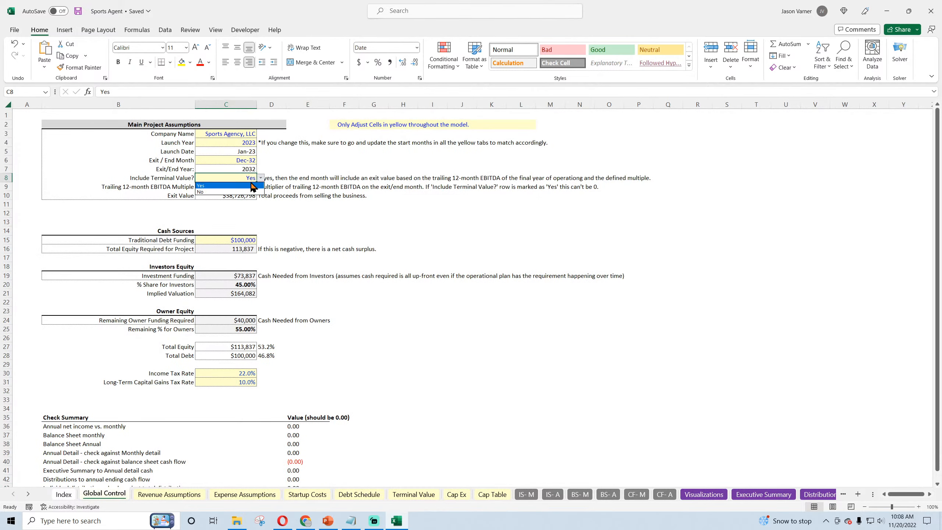
pyautogui.click(237, 190)
pyautogui.click(703, 493)
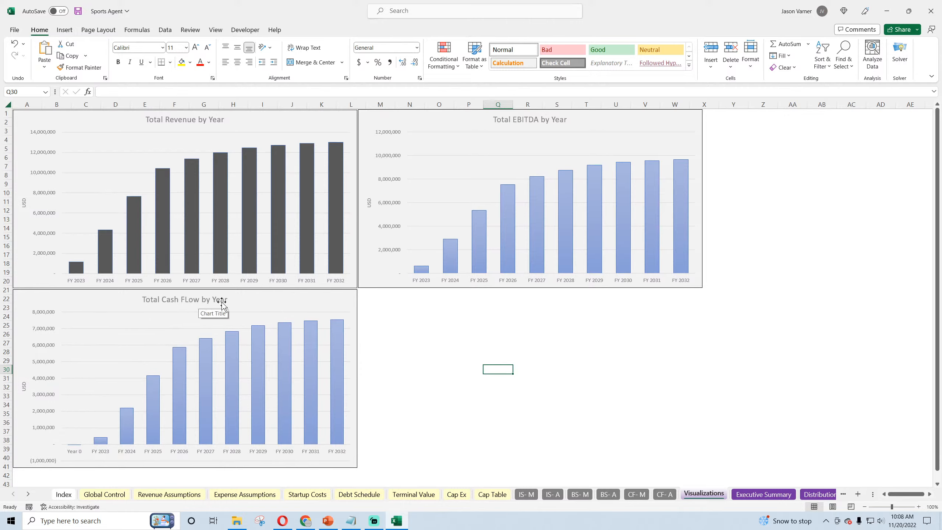
pyautogui.moveTo(311, 325)
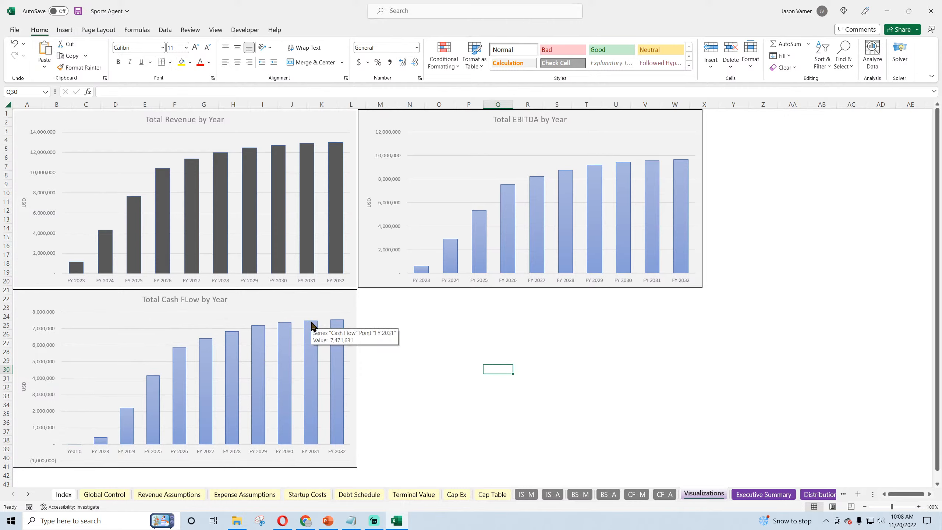
pyautogui.click(78, 12)
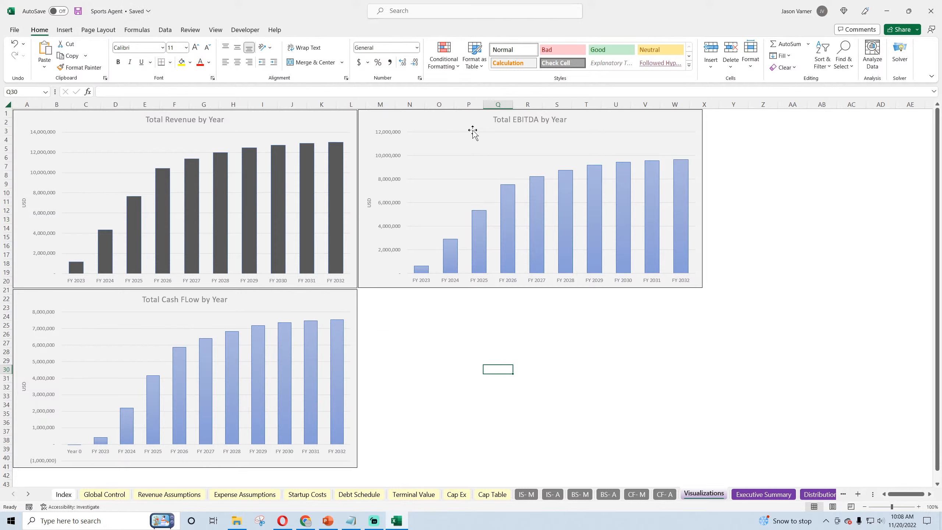
# Fill the bars of the EBITDA and cash flow charts with the same dark gray as the revenue chart.
pyautogui.rightClick(565, 191)
pyautogui.click(578, 160)
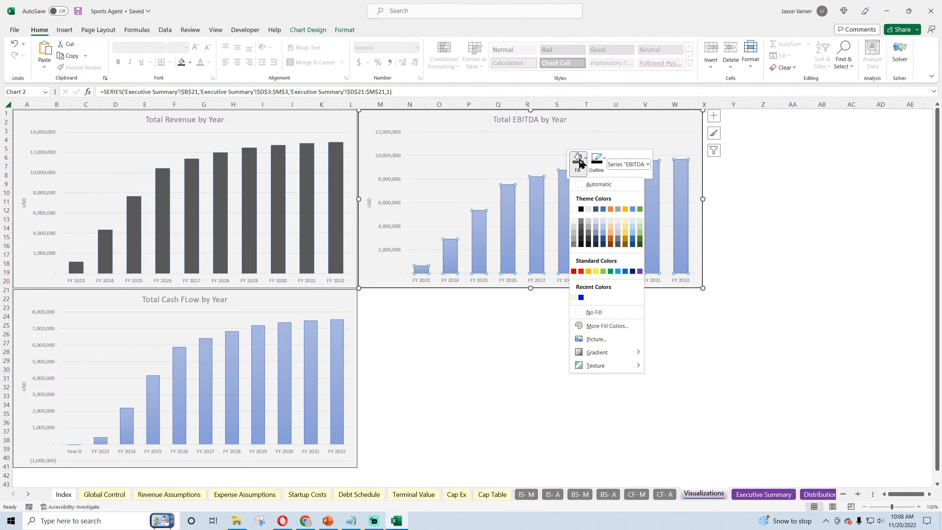
pyautogui.click(580, 226)
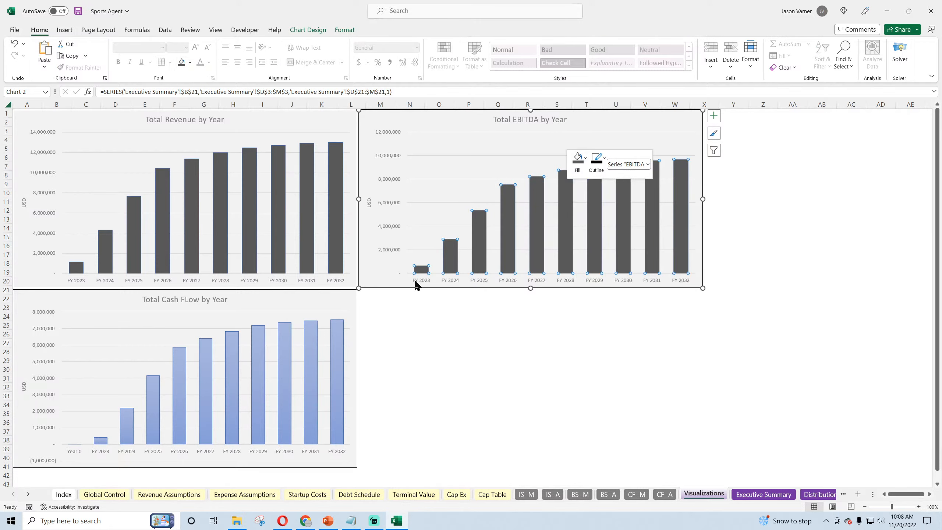
pyautogui.rightClick(341, 331)
pyautogui.click(350, 299)
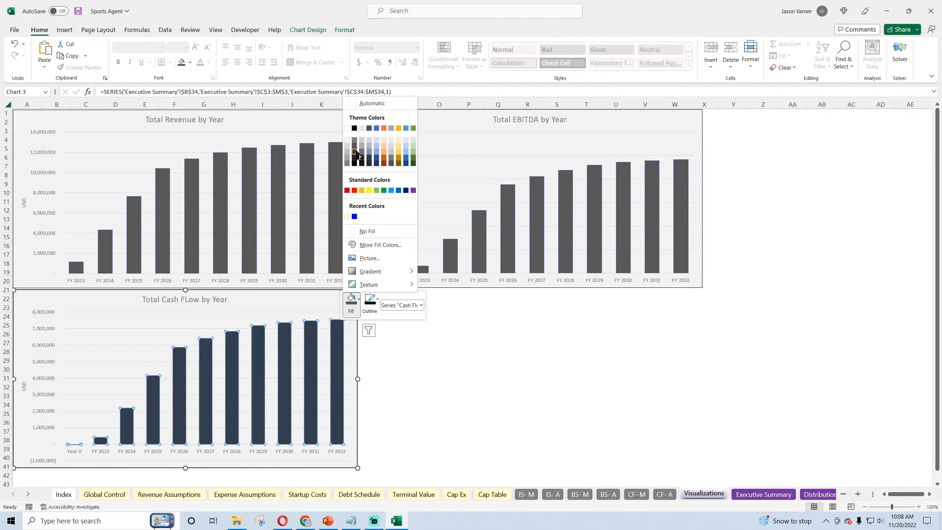
pyautogui.press('Escape')
pyautogui.click(498, 343)
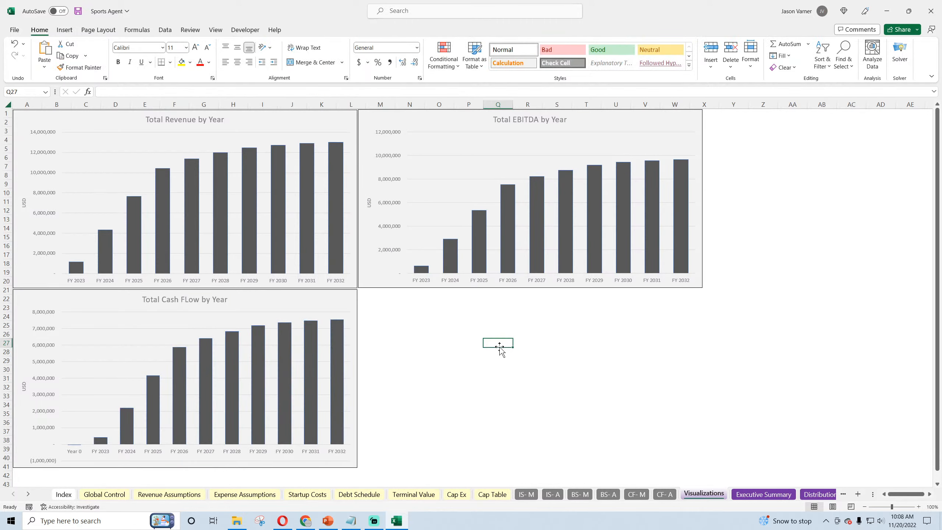
# Set the series gap width to 44% in the revenue, EBITDA and cash flow charts, and save the workbook.
pyautogui.rightClick(333, 178)
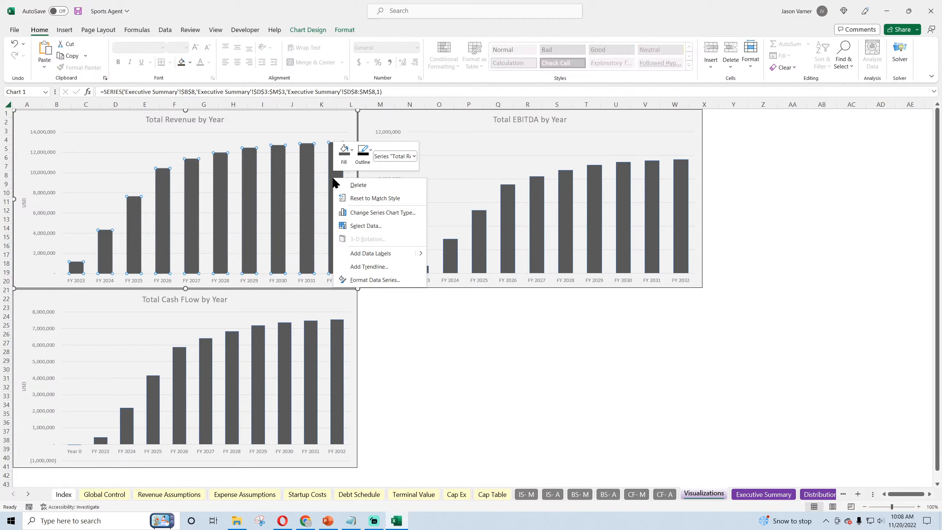
pyautogui.press('Escape')
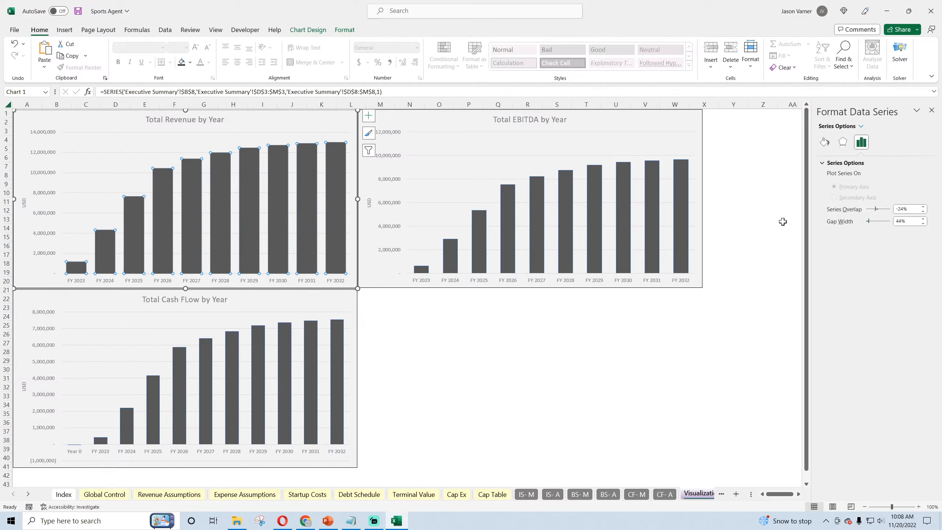
pyautogui.click(684, 199)
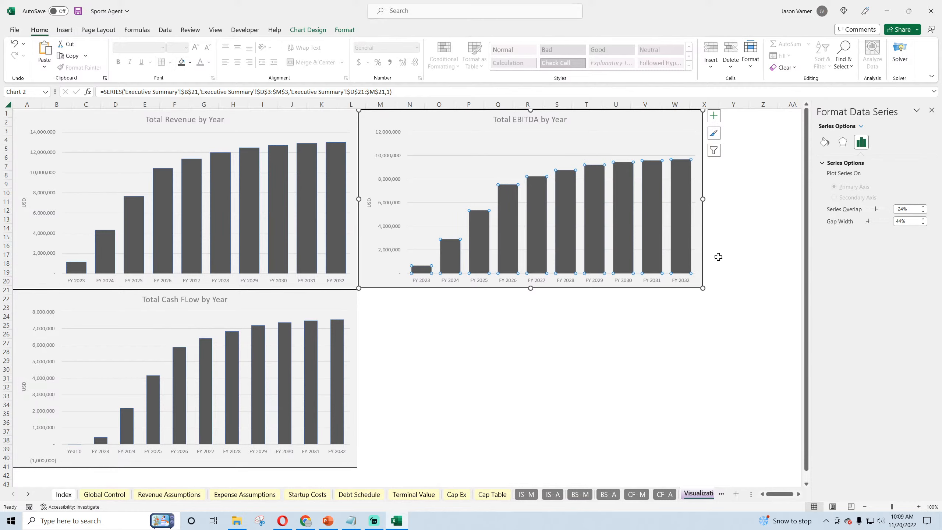
pyautogui.click(339, 351)
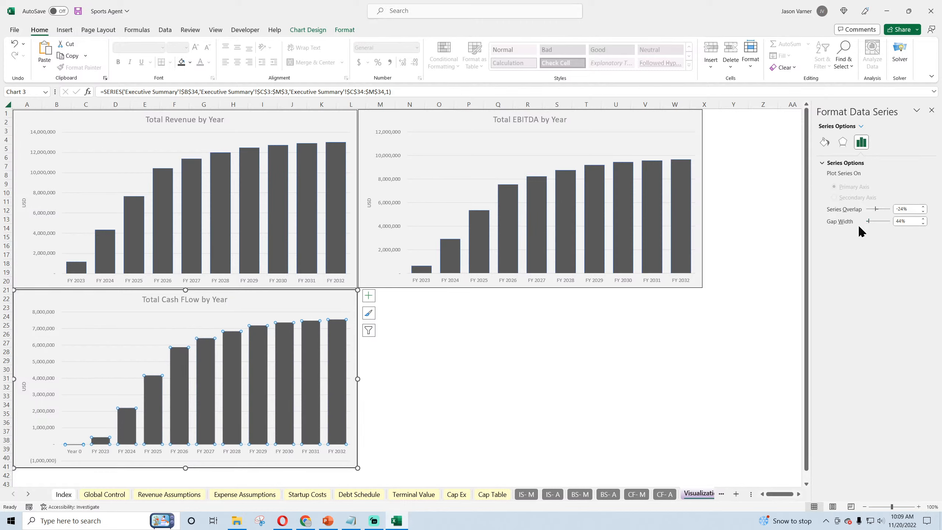
pyautogui.click(599, 379)
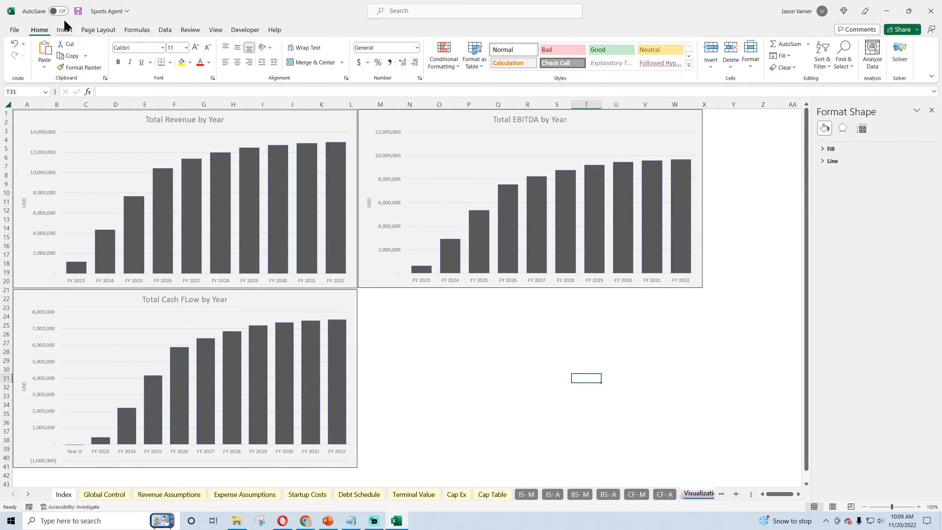
pyautogui.click(78, 10)
# Review the DSCR row and return metrics on Executive Summary, glance at Monthly Detail, and return to the Visualizations sheet.
pyautogui.click(28, 493)
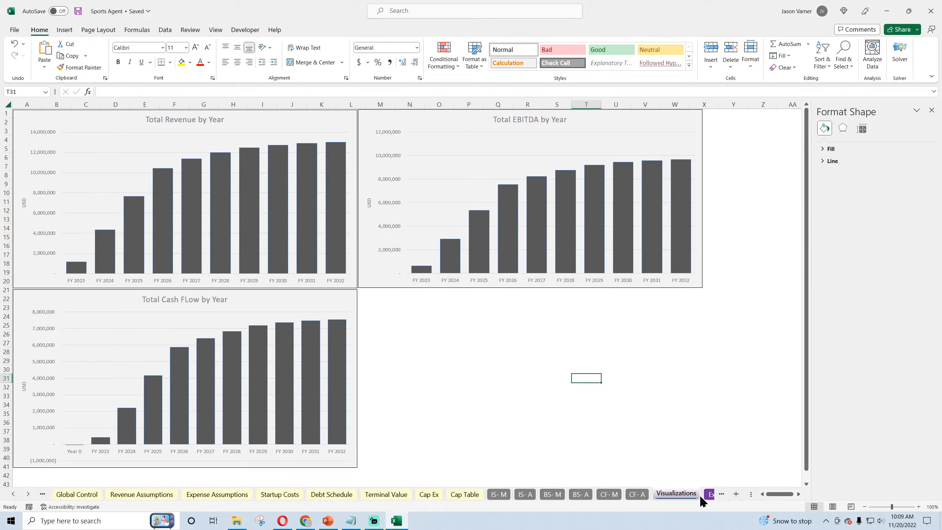
pyautogui.click(708, 493)
pyautogui.click(238, 316)
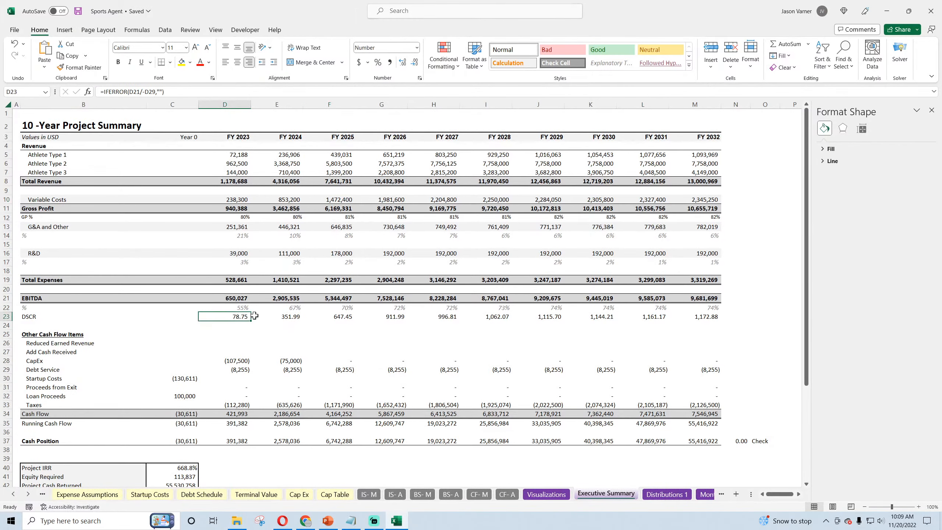
pyautogui.click(284, 316)
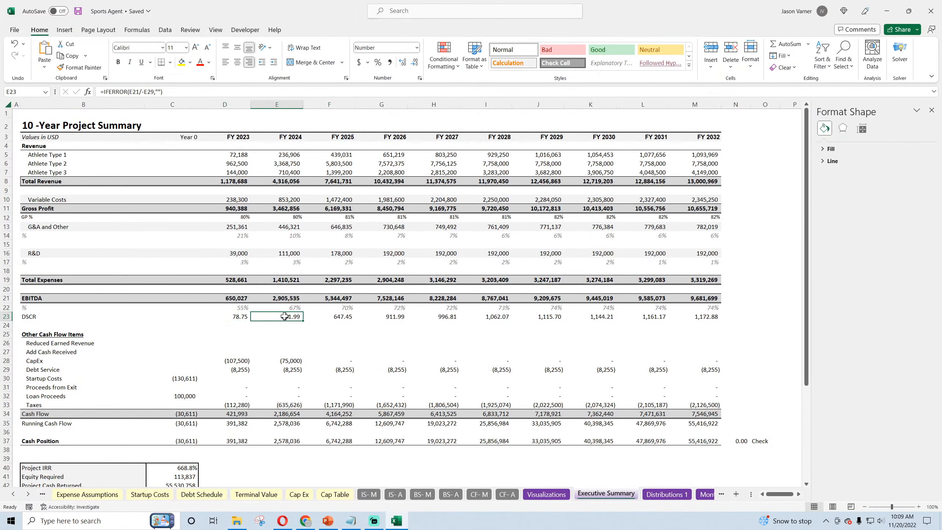
pyautogui.click(932, 109)
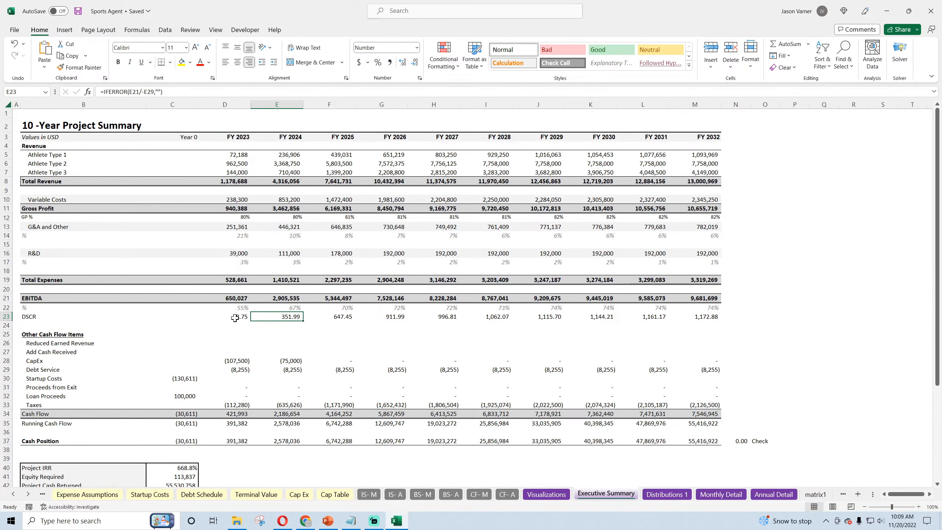
pyautogui.scroll(-3, 269, 336)
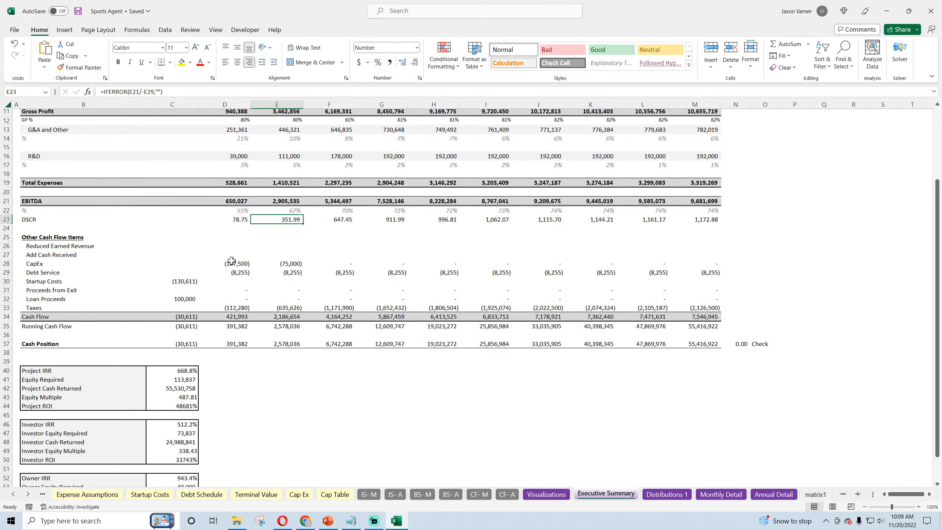
pyautogui.scroll(3, 247, 368)
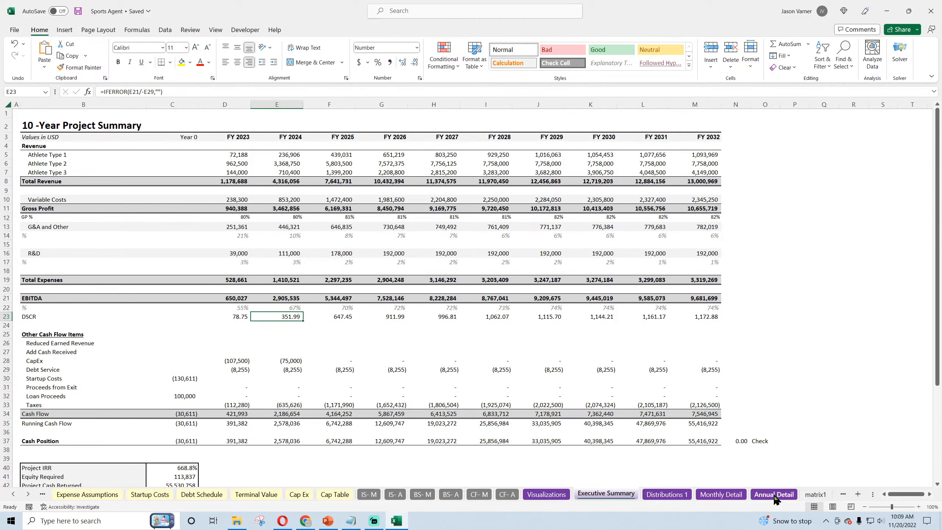
pyautogui.click(718, 495)
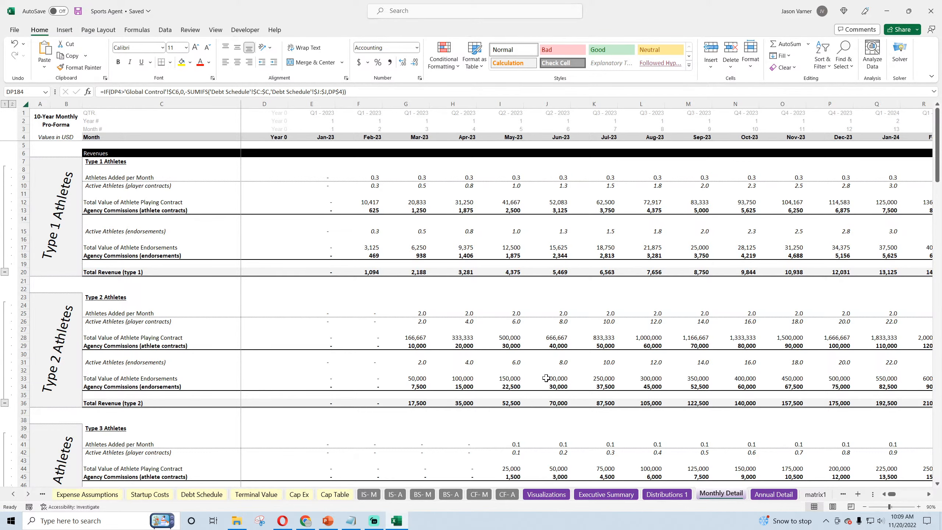
pyautogui.click(539, 495)
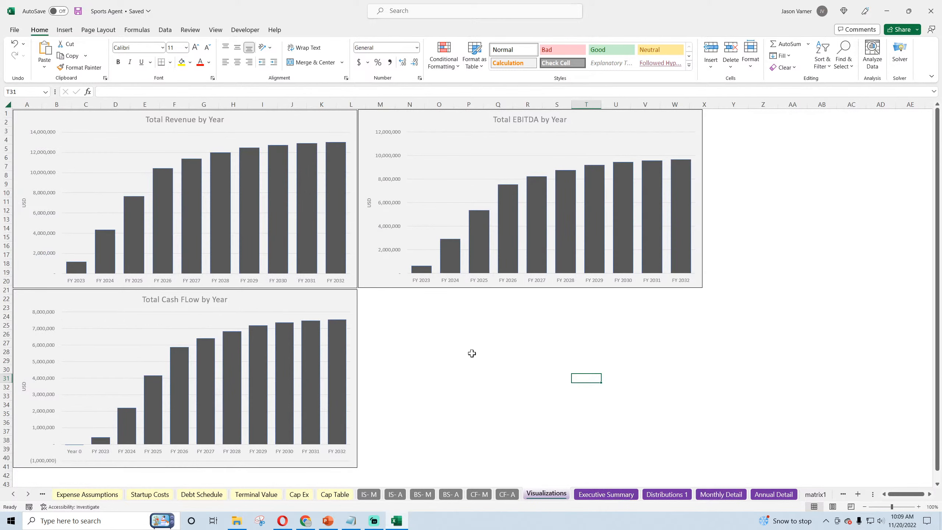
# Duplicate the Total Revenue by Year chart and place the copy directly beneath the EBITDA chart, beside the cash flow chart.
pyautogui.click(280, 118)
pyautogui.rightClick(281, 116)
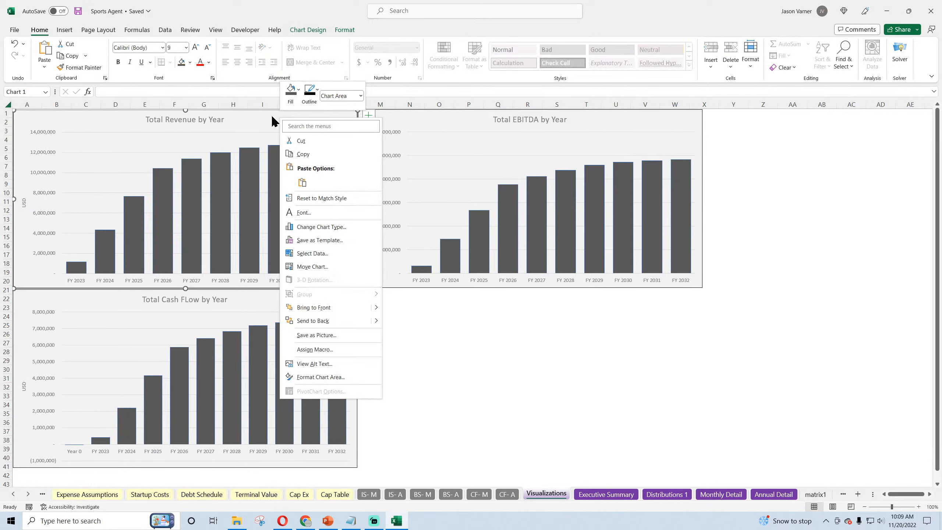
pyautogui.click(296, 158)
pyautogui.rightClick(456, 336)
pyautogui.click(479, 121)
pyautogui.moveTo(504, 319); pyautogui.dragTo(410, 296)
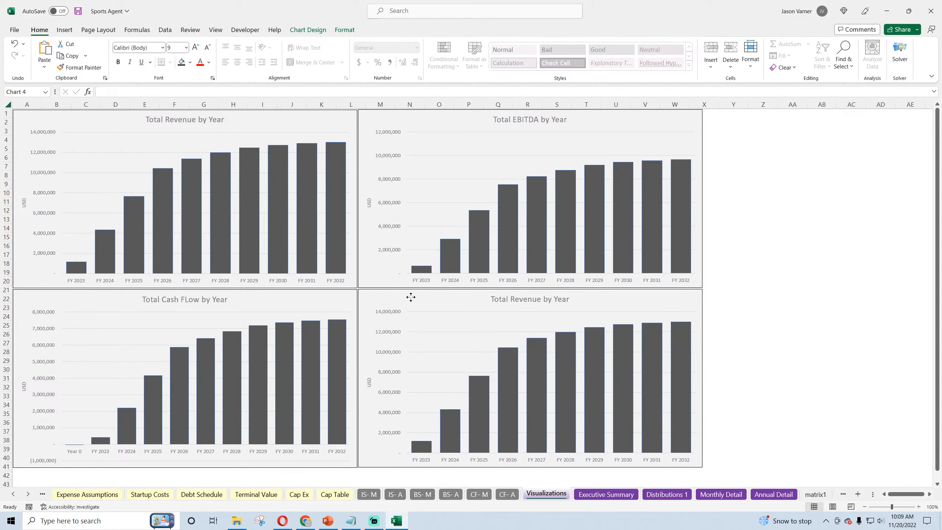
# Retitle the copied revenue chart "Total Revenue by Type by Year".
pyautogui.click(530, 300)
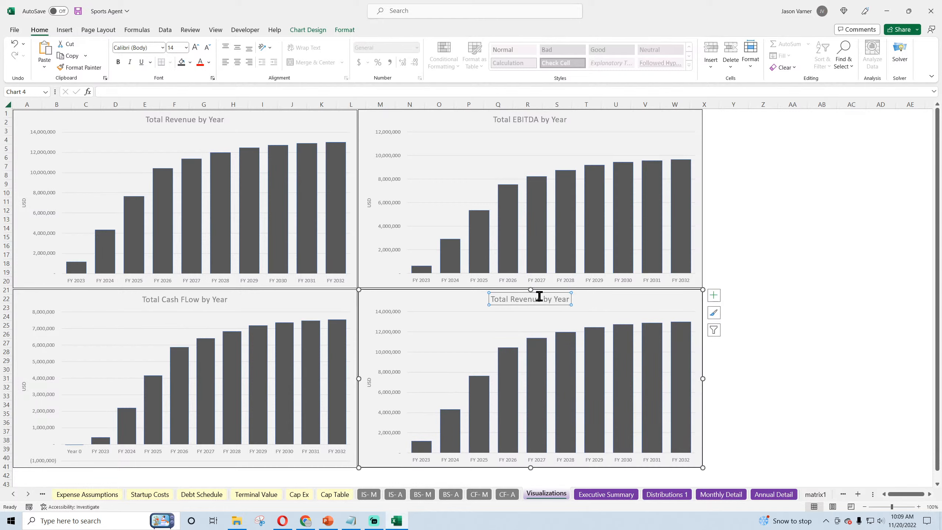
pyautogui.doubleClick(562, 299)
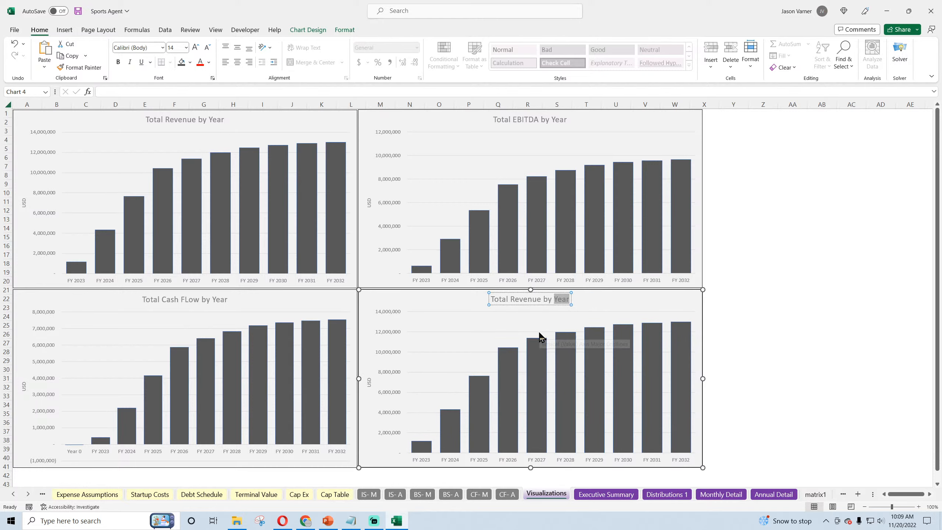
pyautogui.write('Type')
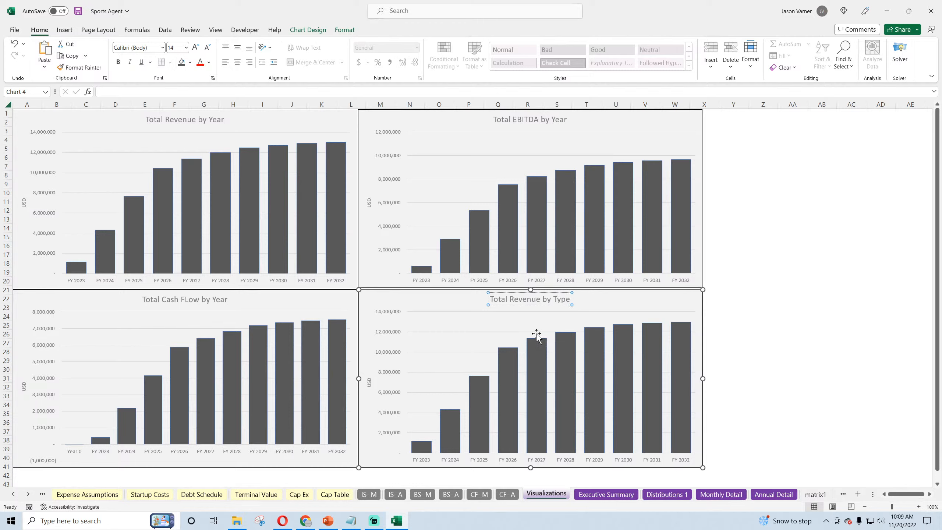
pyautogui.write(' by Year')
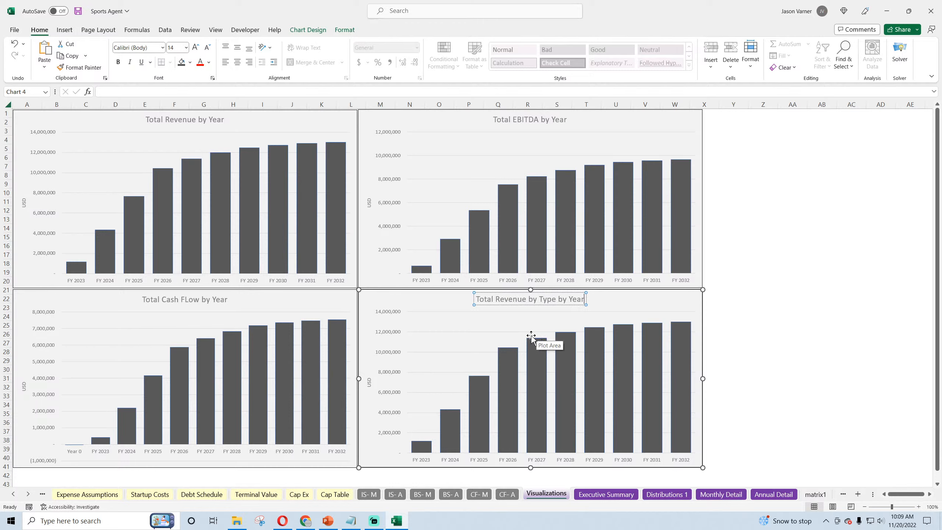
# Replace the copied chart's Total Revenue series with the Athlete Type 1 to 3 rows, B5:M7 on Executive Summary.
pyautogui.rightClick(464, 309)
pyautogui.click(497, 380)
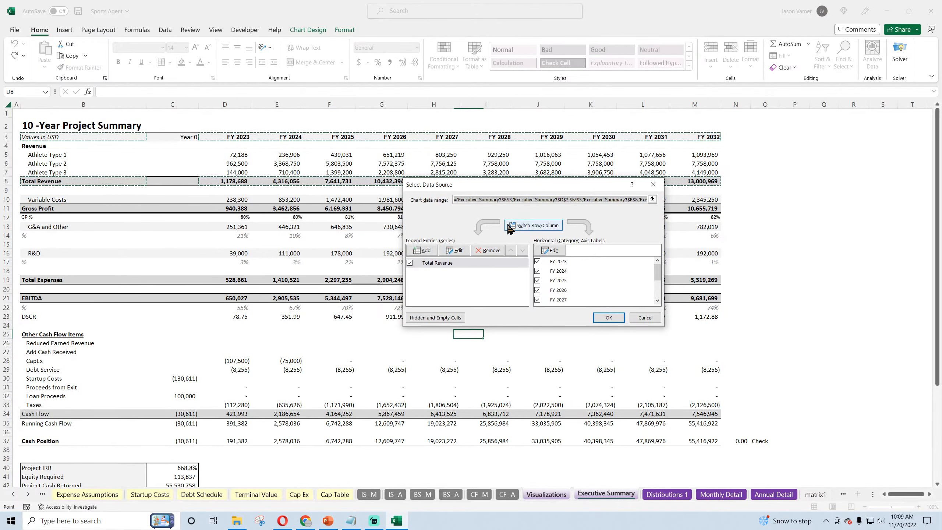
pyautogui.click(508, 199)
pyautogui.hotkey('ctrl', 'a')
pyautogui.press('BackSpace')
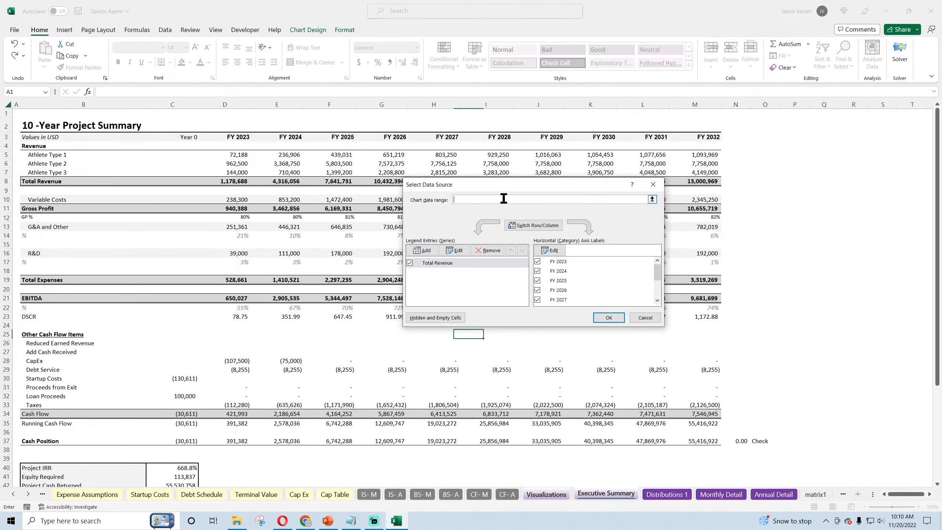
pyautogui.click(488, 250)
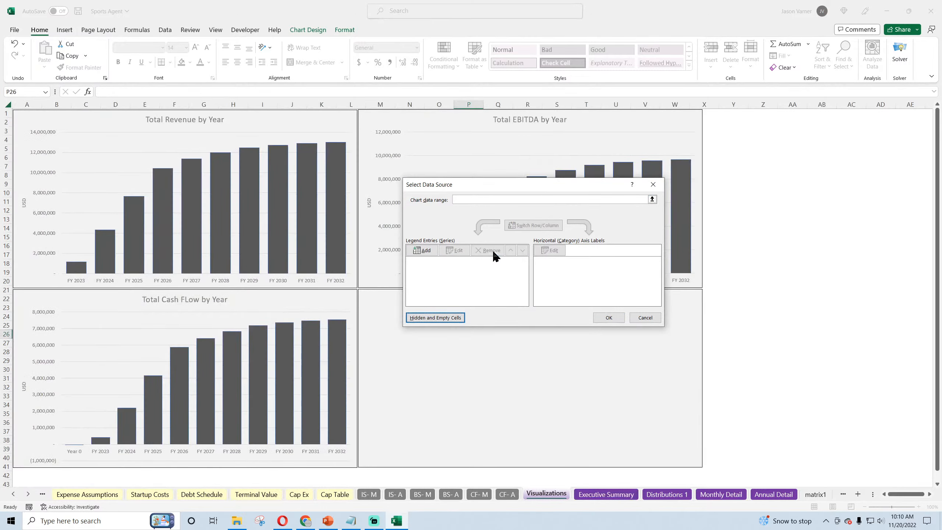
pyautogui.click(606, 494)
pyautogui.moveTo(56, 151); pyautogui.dragTo(719, 170)
pyautogui.click(609, 317)
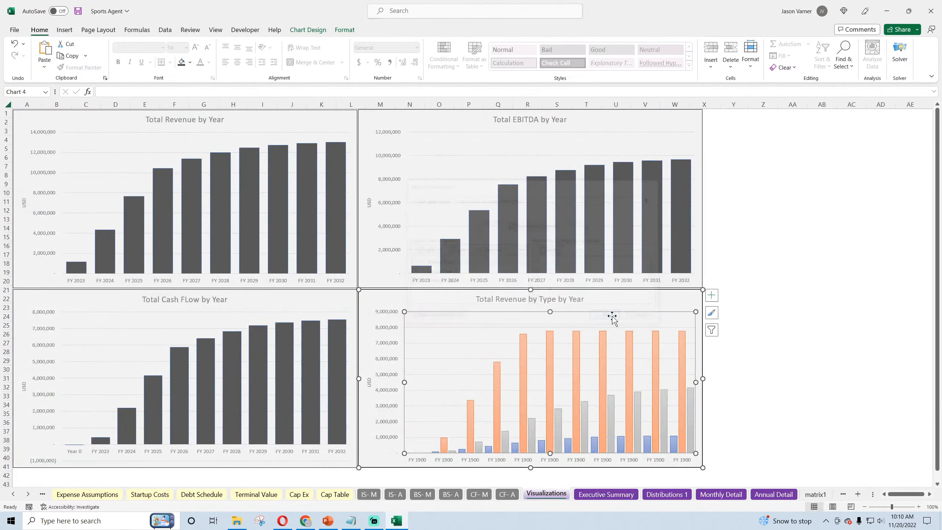
# Set the revenue-by-type chart's horizontal axis labels to the FY 2023 to FY 2032 headers in D3:M3 on Executive Summary.
pyautogui.rightClick(662, 307)
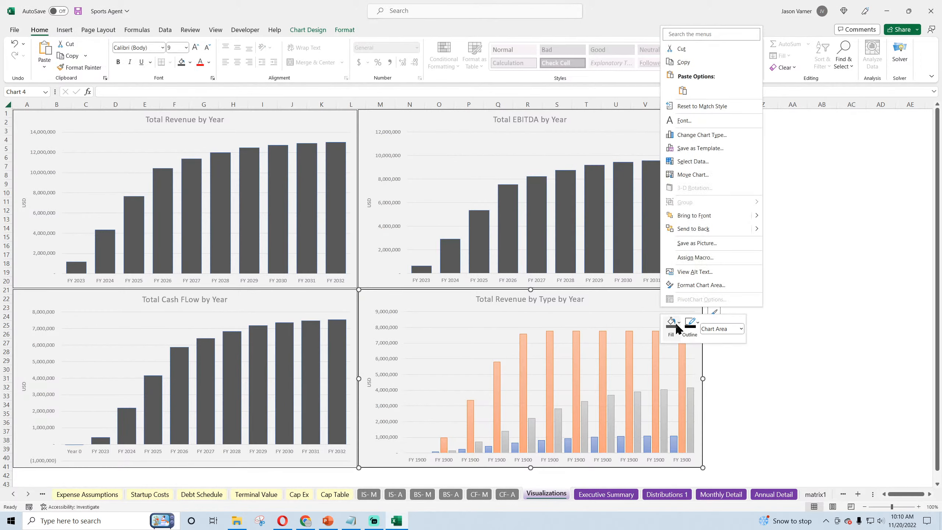
pyautogui.click(705, 162)
pyautogui.click(549, 250)
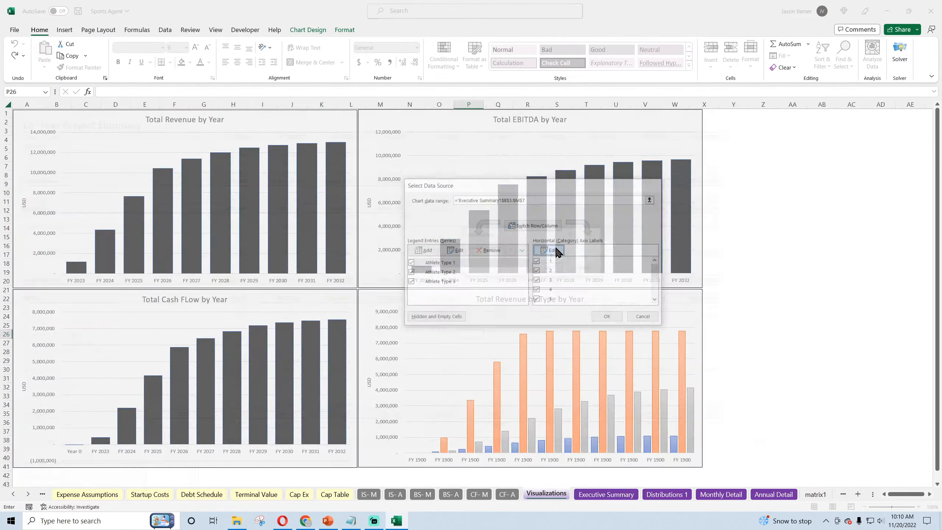
pyautogui.click(606, 494)
pyautogui.moveTo(707, 138); pyautogui.dragTo(226, 138)
pyautogui.click(541, 267)
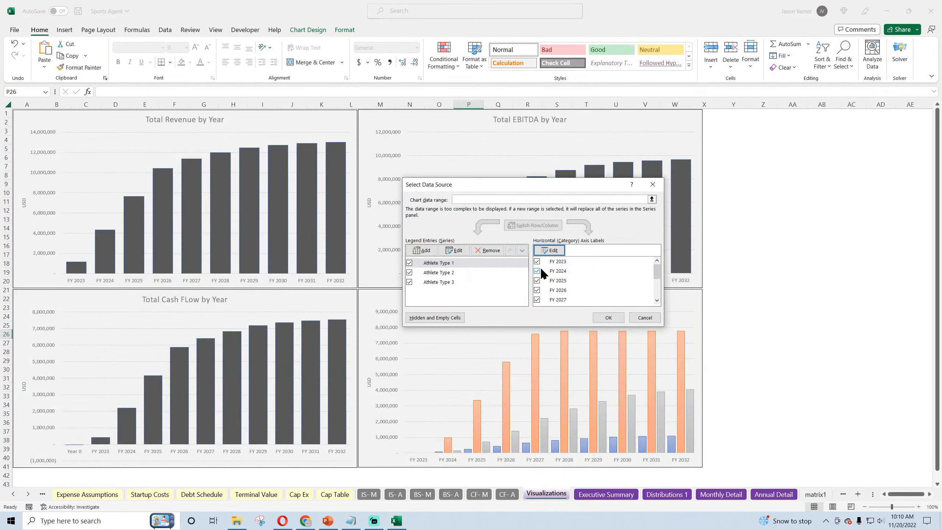
pyautogui.click(608, 318)
# Change the revenue-by-type chart to a Stacked Column chart.
pyautogui.rightClick(648, 300)
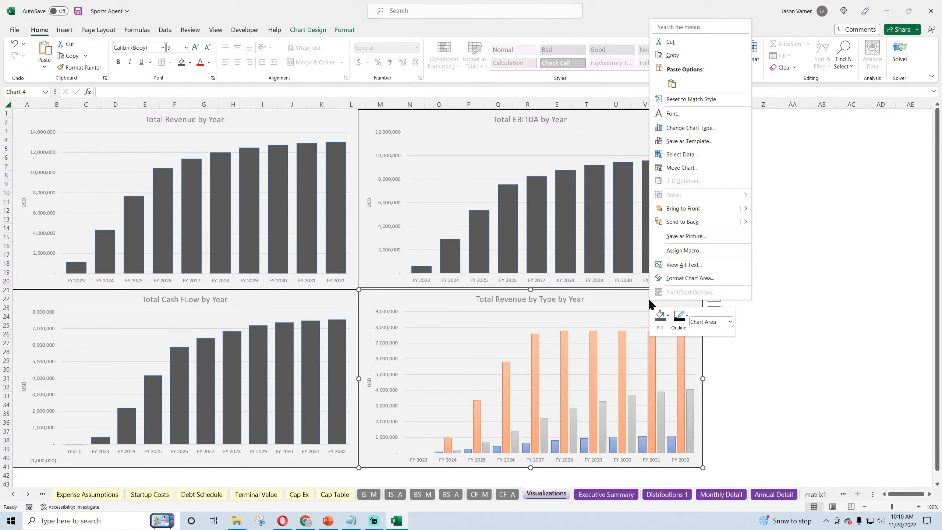
pyautogui.click(608, 302)
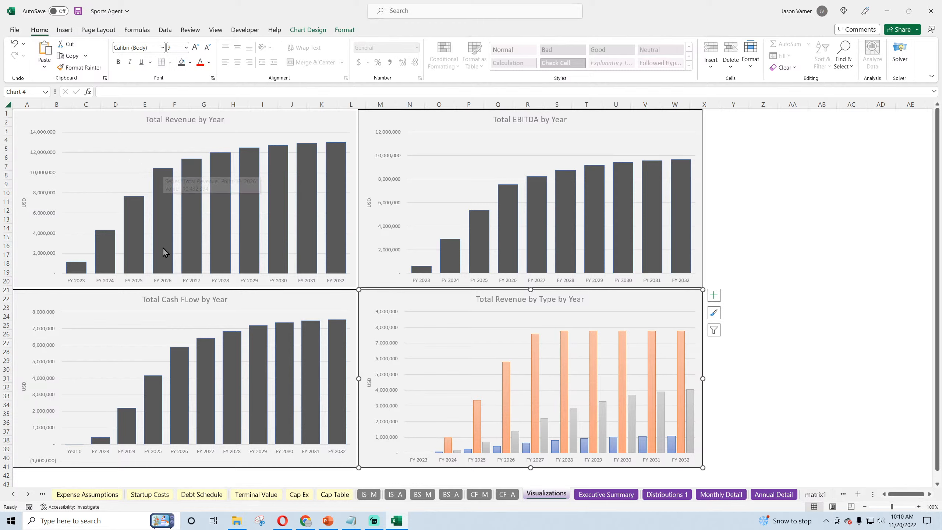
pyautogui.moveTo(167, 173)
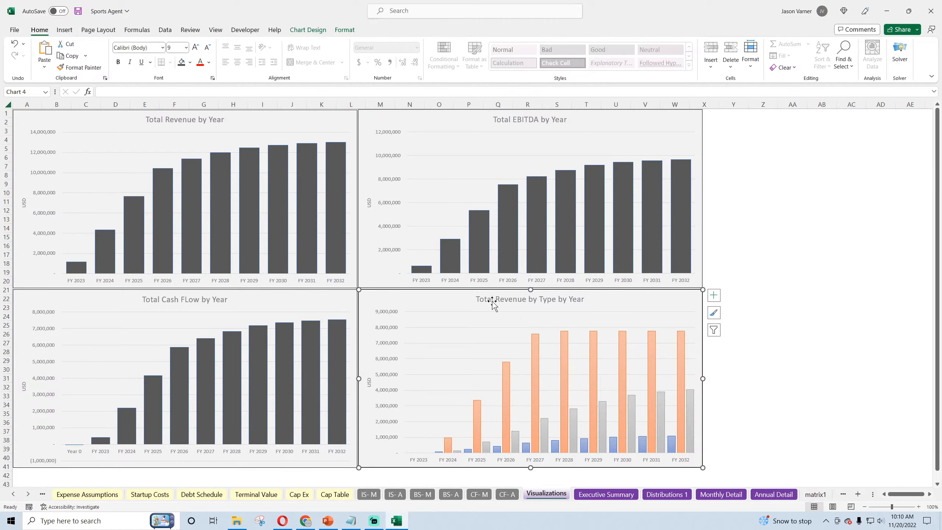
pyautogui.click(308, 31)
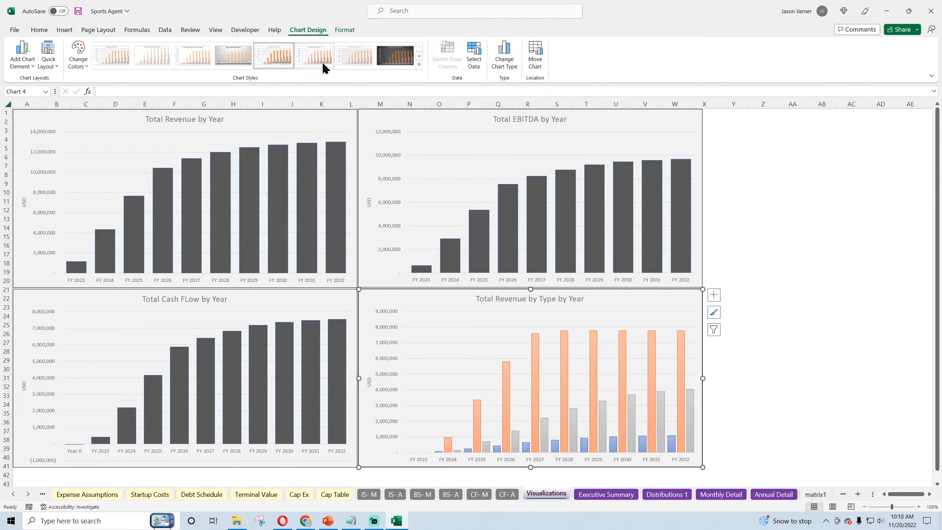
pyautogui.rightClick(427, 304)
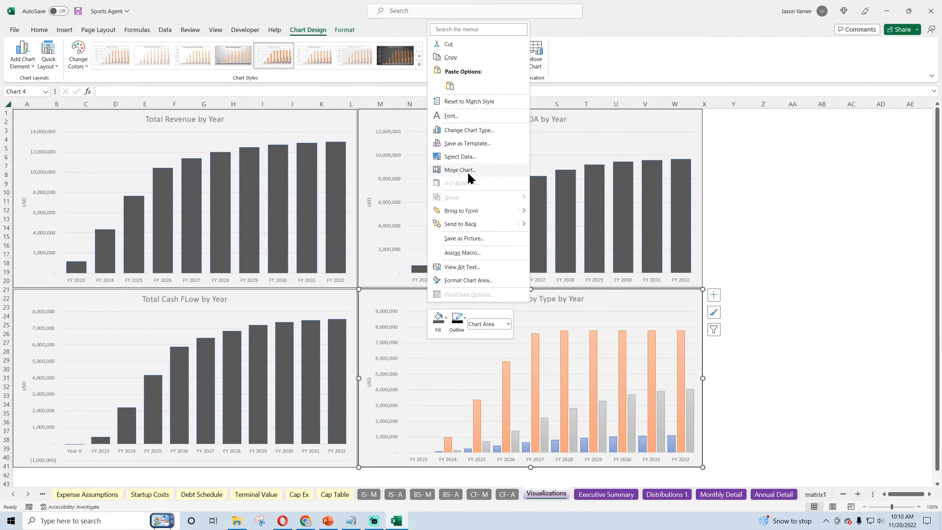
pyautogui.click(465, 131)
pyautogui.click(433, 164)
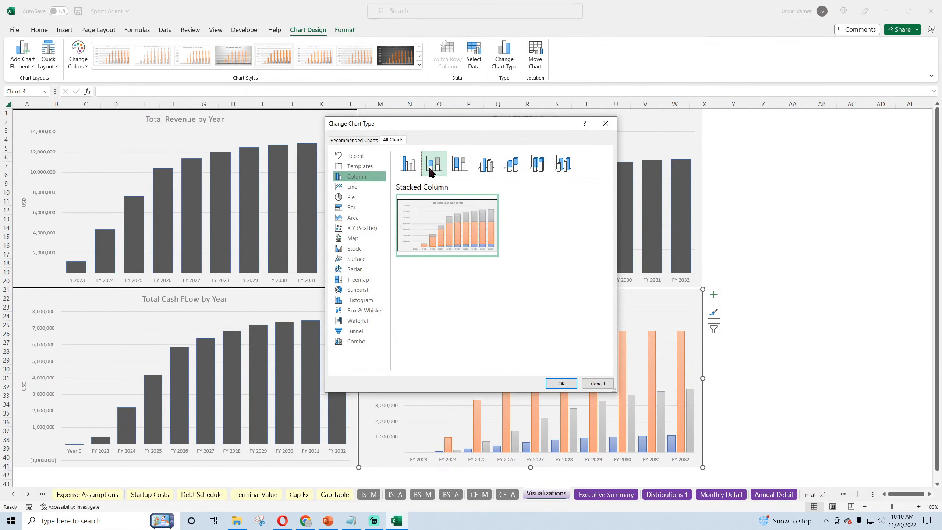
pyautogui.click(561, 384)
# Add a legend to the revenue-by-type chart and position it below the plot.
pyautogui.click(713, 295)
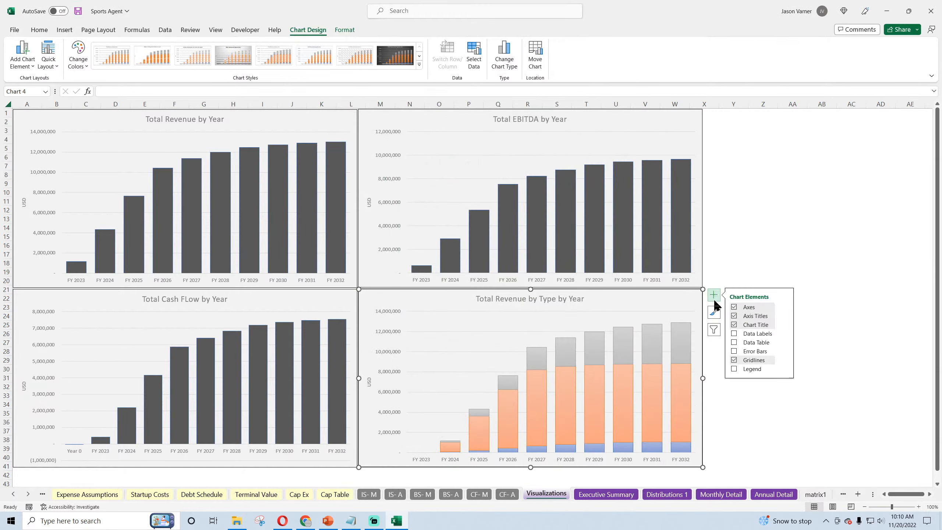
pyautogui.click(753, 369)
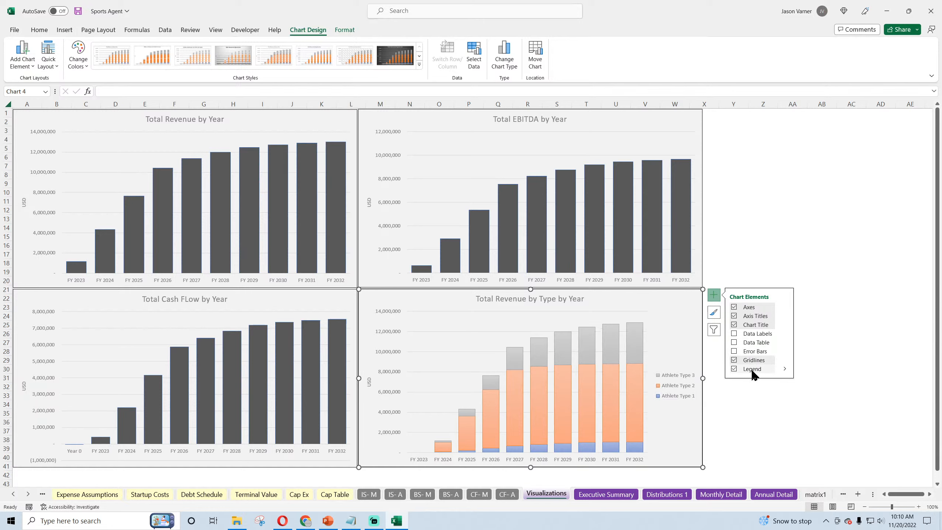
pyautogui.rightClick(681, 391)
pyautogui.click(716, 479)
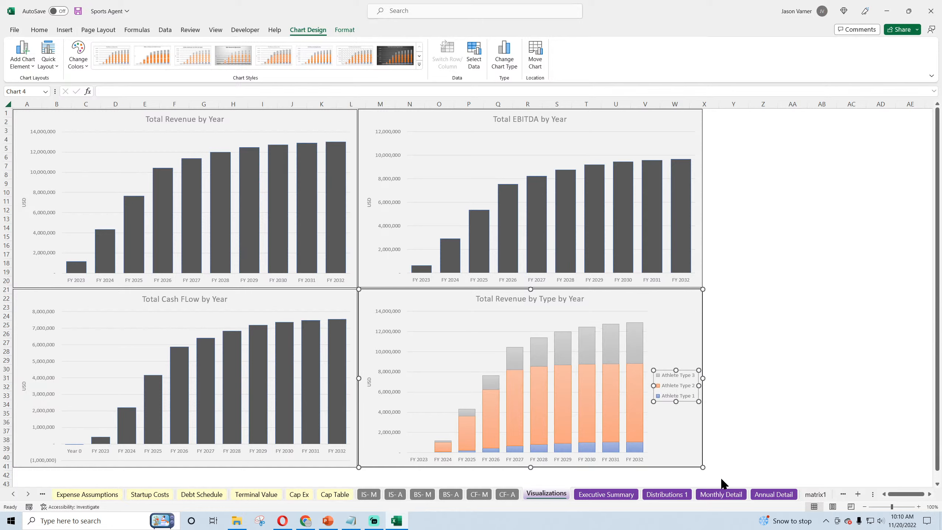
pyautogui.click(847, 197)
pyautogui.click(930, 110)
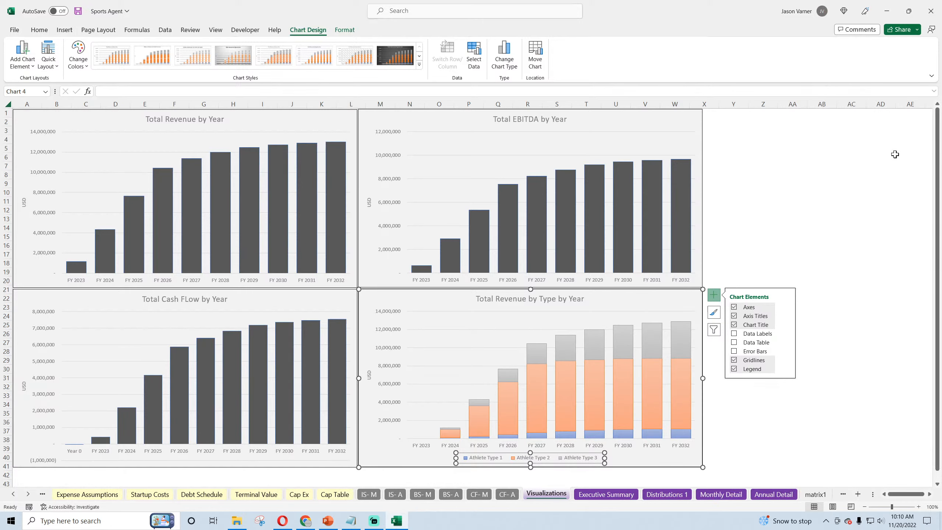
pyautogui.click(800, 439)
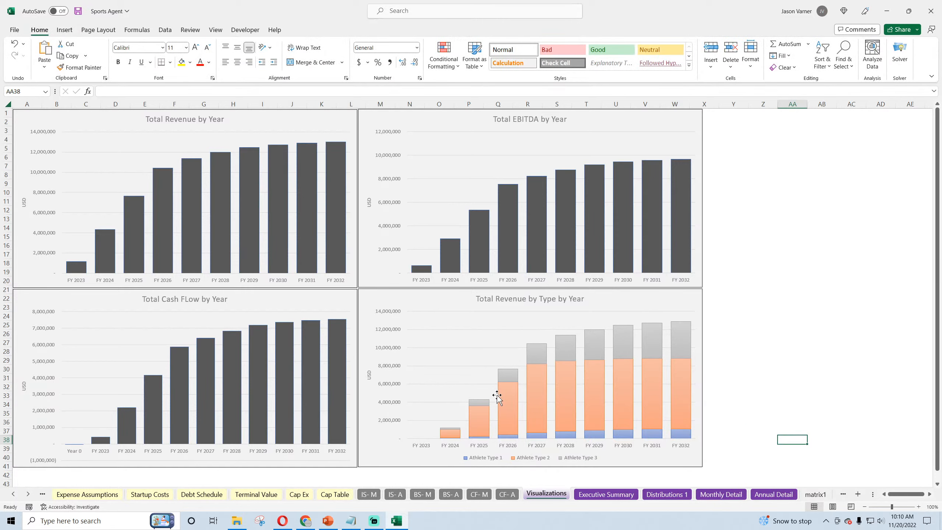
# Try the Clustered Column type on the revenue-by-type chart, and undo the change.
pyautogui.scroll(-4, 707, 318)
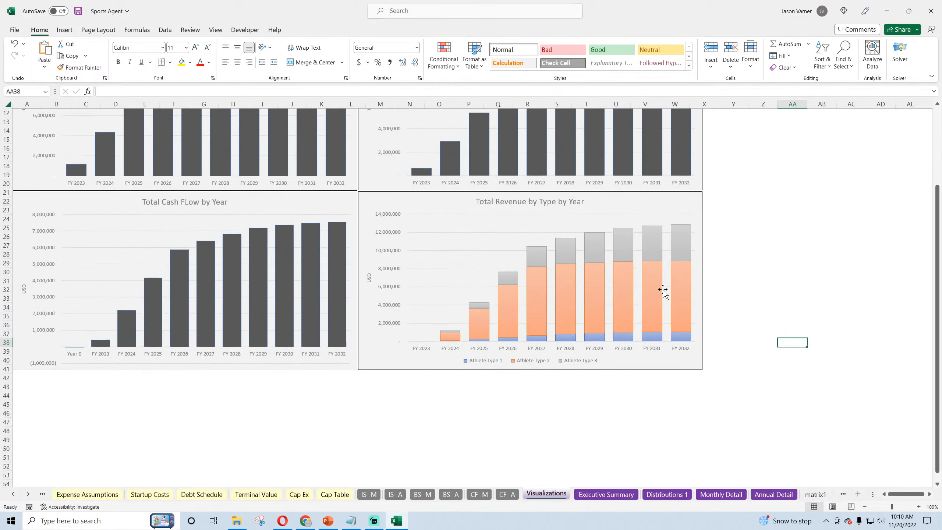
pyautogui.click(612, 204)
pyautogui.rightClick(610, 203)
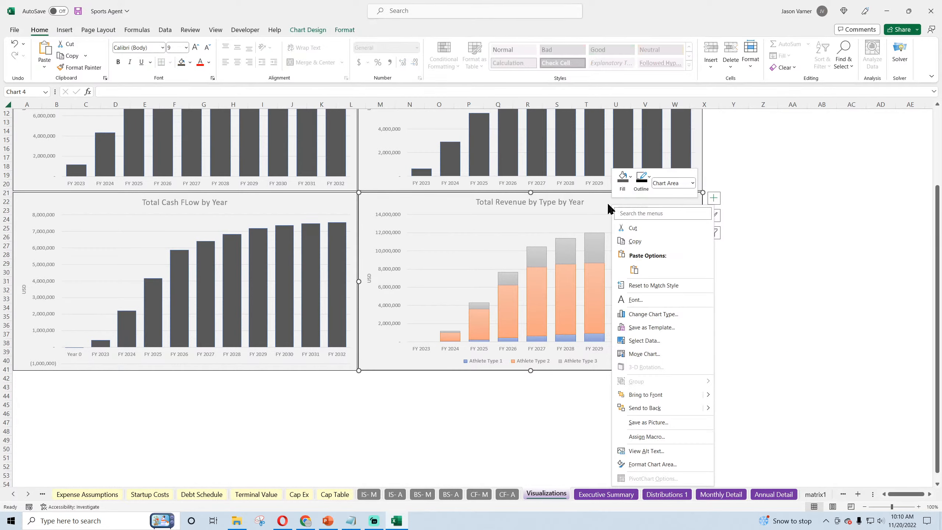
pyautogui.click(646, 312)
pyautogui.click(405, 170)
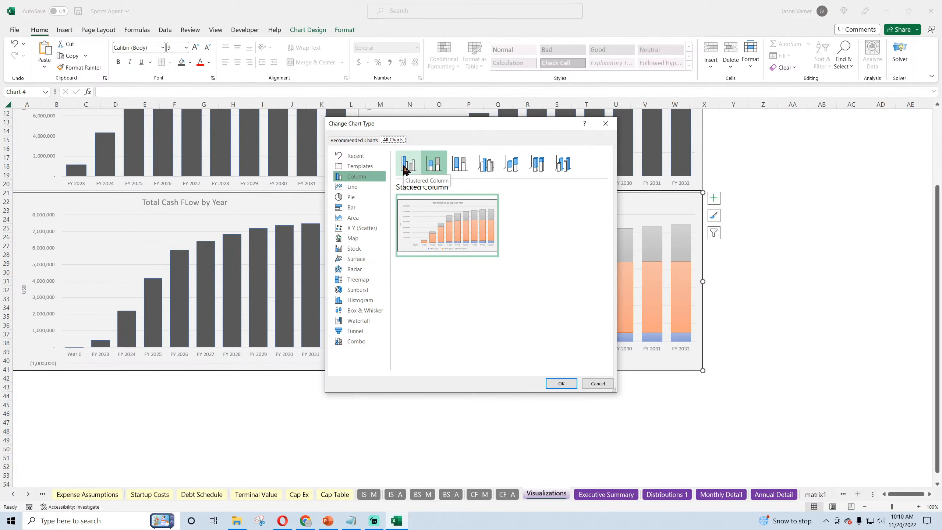
pyautogui.click(555, 383)
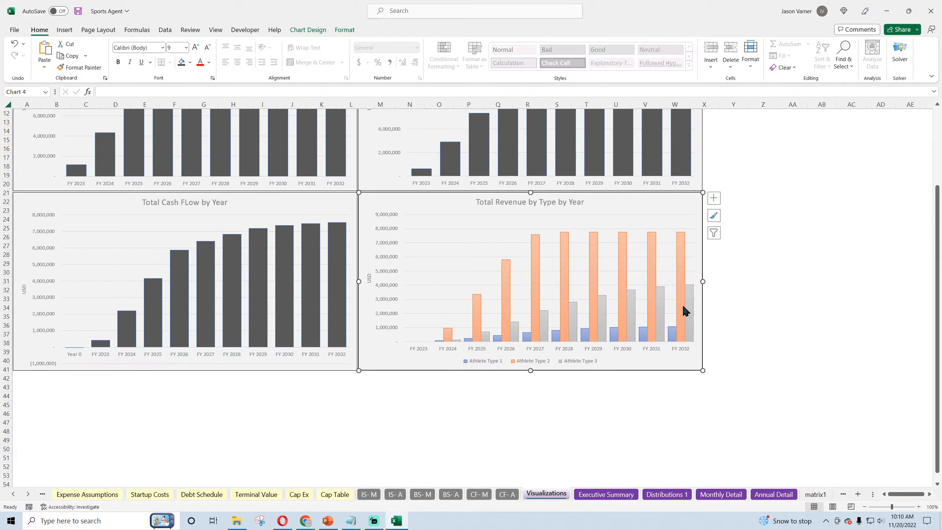
pyautogui.click(15, 44)
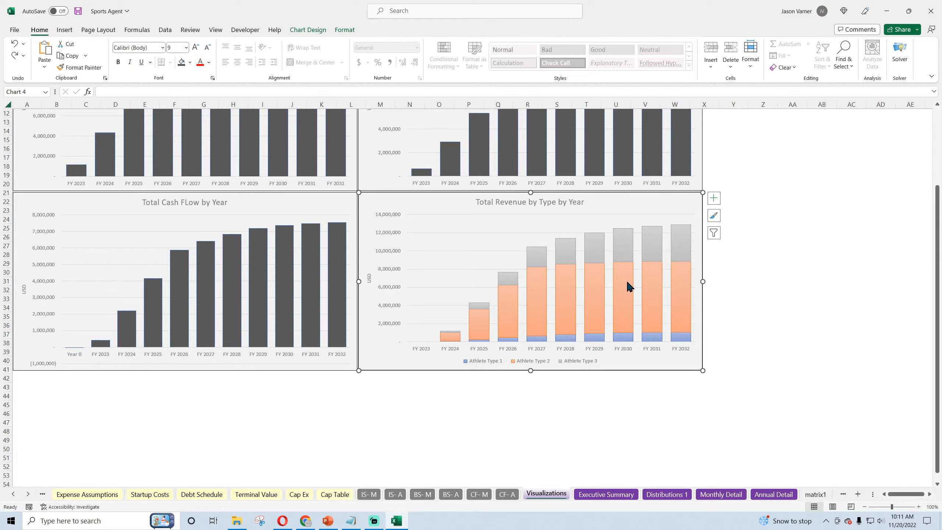
# Check the layout of the four charts on the Visualizations sheet and save the workbook.
pyautogui.moveTo(627, 284)
pyautogui.click(757, 280)
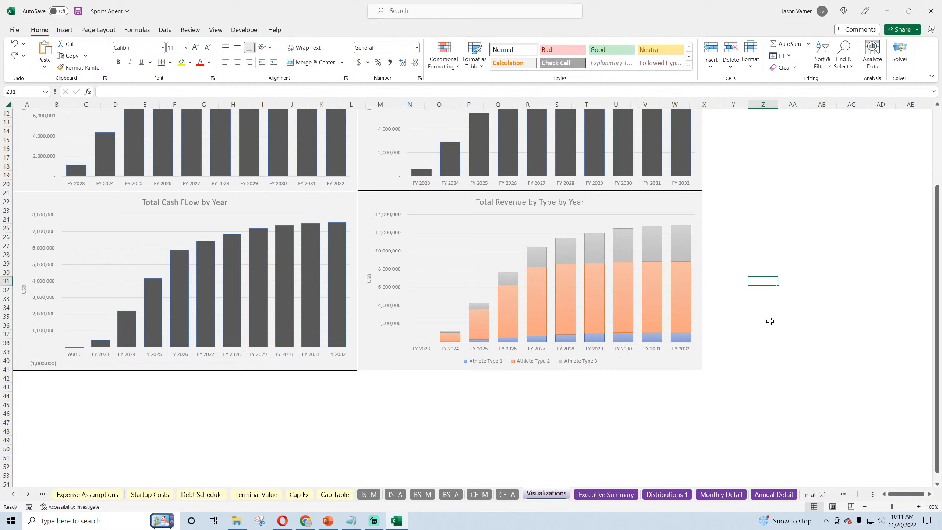
pyautogui.moveTo(405, 201); pyautogui.dragTo(403, 201)
pyautogui.click(320, 200)
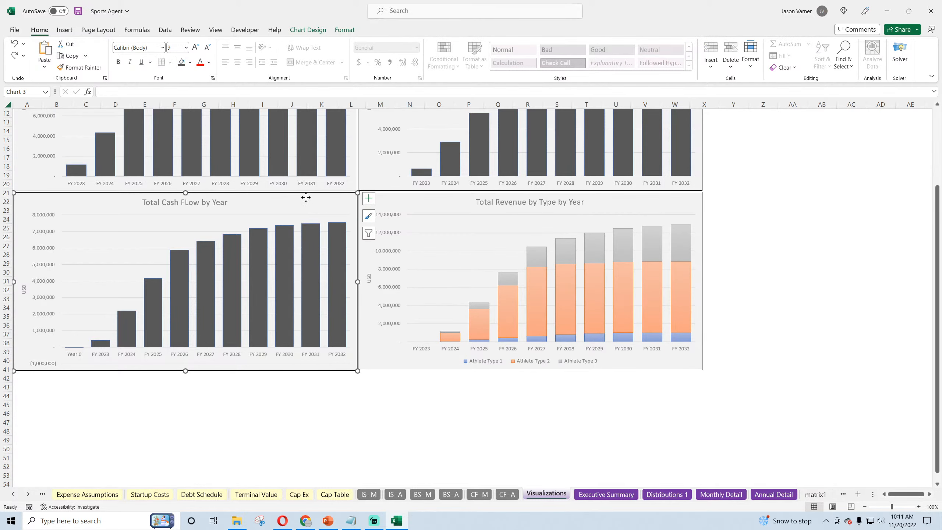
pyautogui.moveTo(305, 196); pyautogui.dragTo(306, 197)
pyautogui.click(401, 423)
pyautogui.scroll(4, 354, 401)
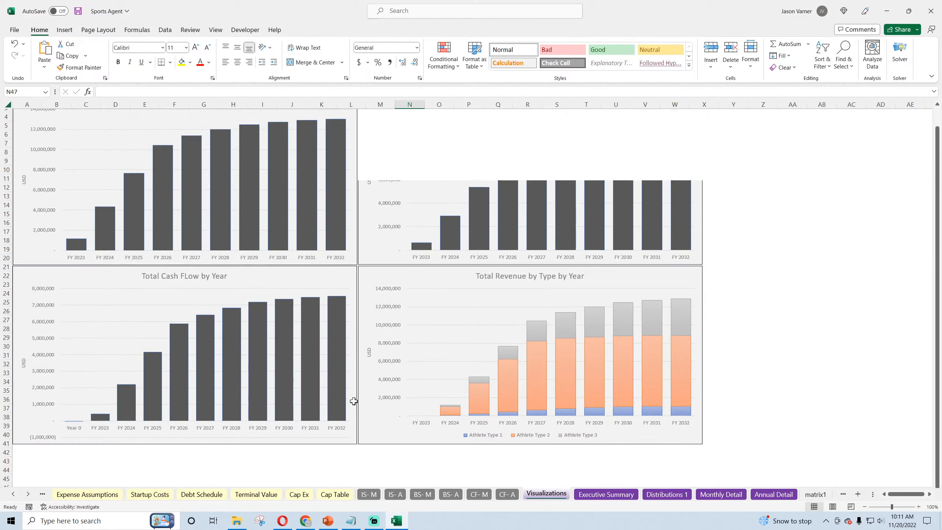
pyautogui.click(81, 10)
pyautogui.moveTo(161, 213)
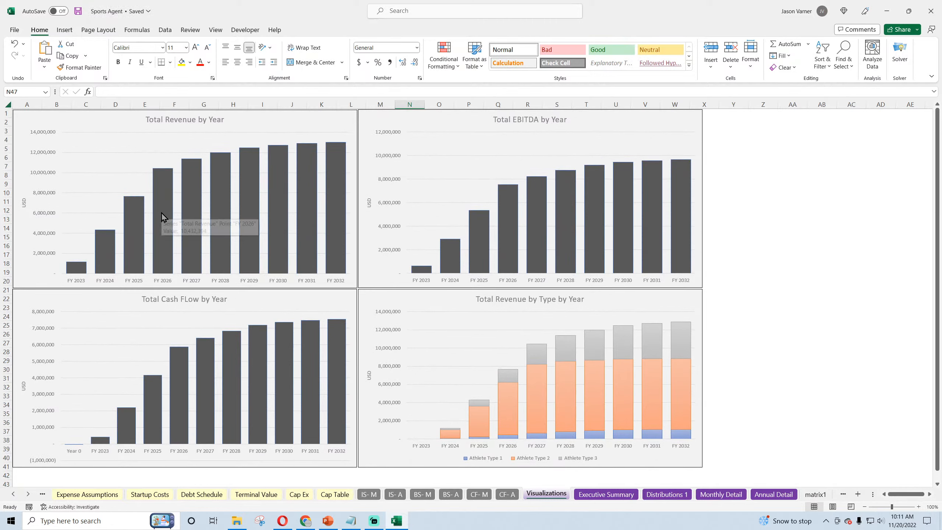
pyautogui.click(782, 246)
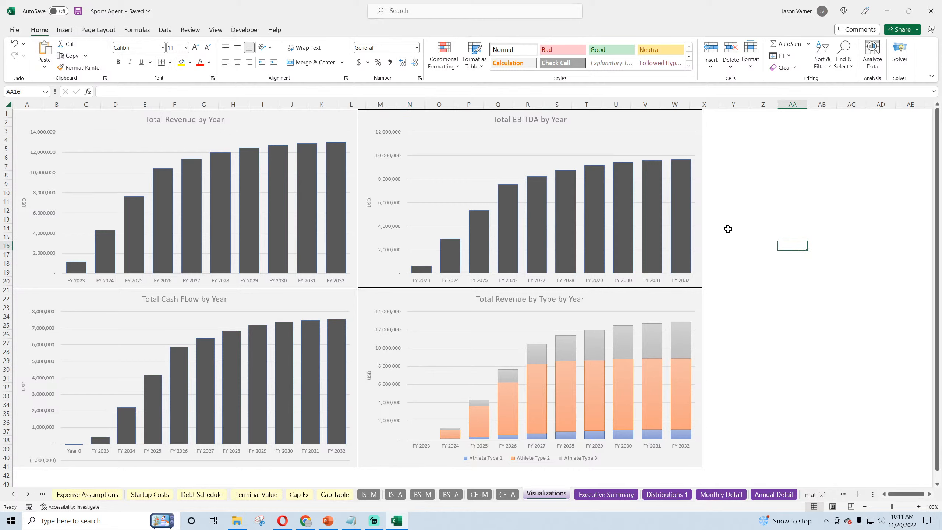
# Fill the Athlete Type 3 columns of the revenue-by-type chart with light gray and the Athlete Type 2 columns with dark gray.
pyautogui.rightClick(686, 345)
pyautogui.click(697, 313)
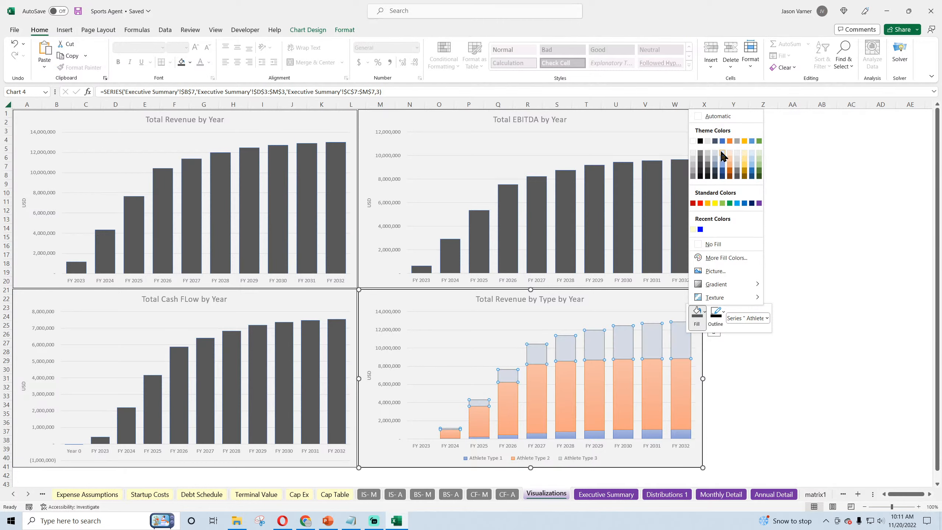
pyautogui.click(708, 156)
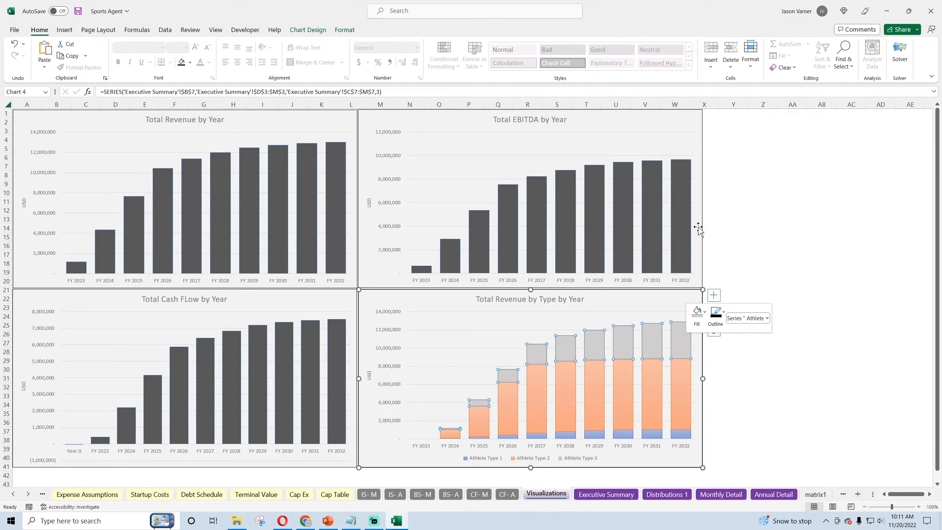
pyautogui.rightClick(674, 383)
pyautogui.click(689, 356)
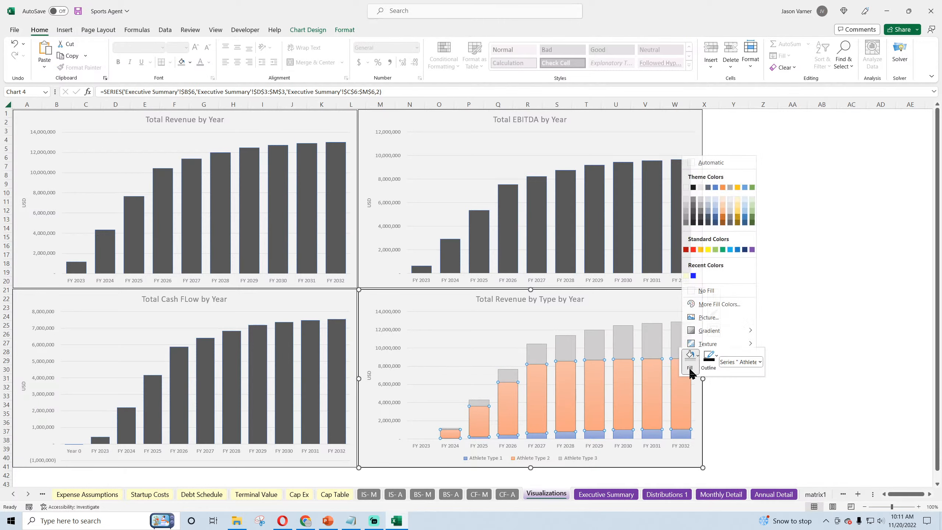
pyautogui.click(693, 197)
pyautogui.click(763, 430)
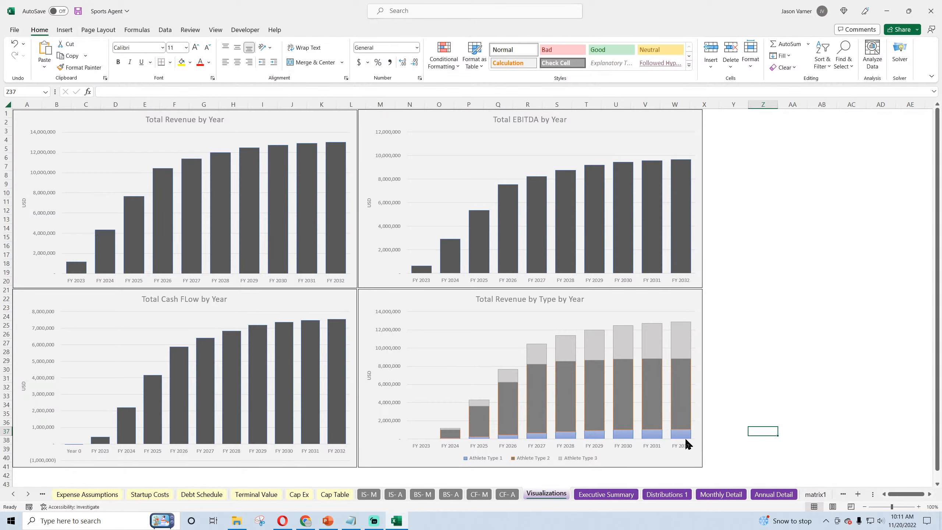
# Fill the Athlete Type 1 columns of the revenue-by-type chart with pale blue.
pyautogui.rightClick(702, 447)
pyautogui.rightClick(678, 434)
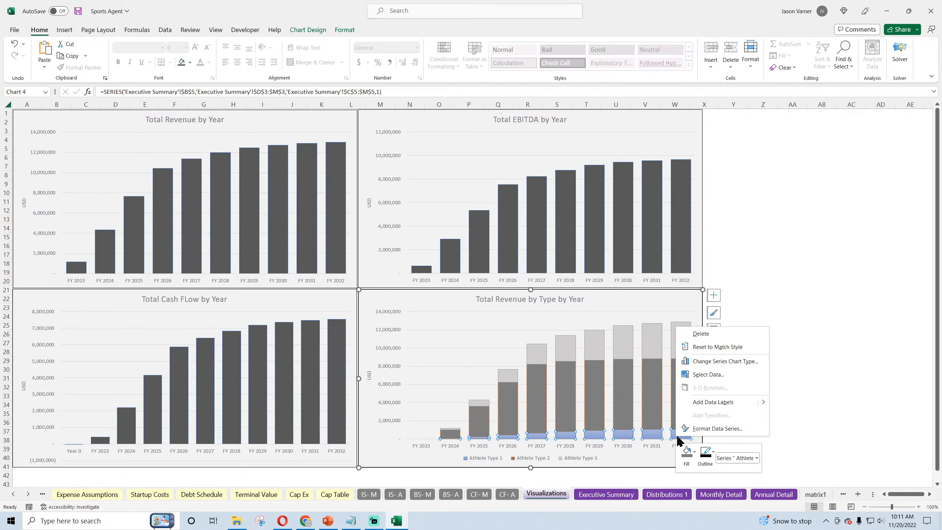
pyautogui.click(686, 453)
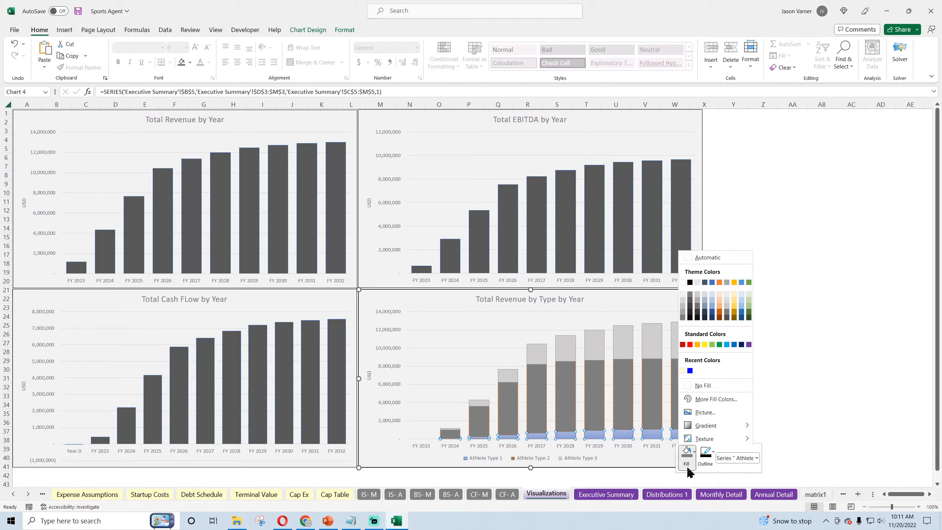
pyautogui.click(712, 297)
pyautogui.click(771, 341)
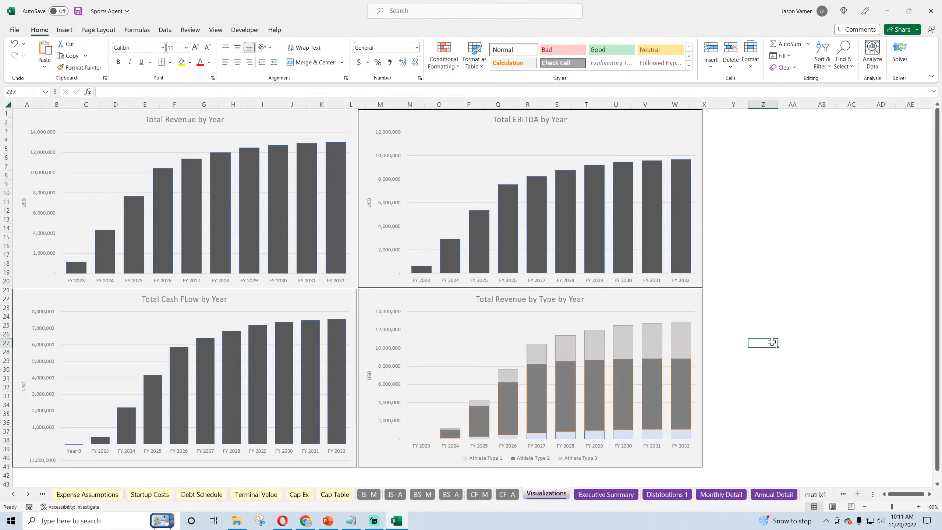
# Give the Athlete Type 3 and Athlete Type 2 columns in the revenue-by-type chart a dark outline.
pyautogui.rightClick(688, 342)
pyautogui.click(712, 321)
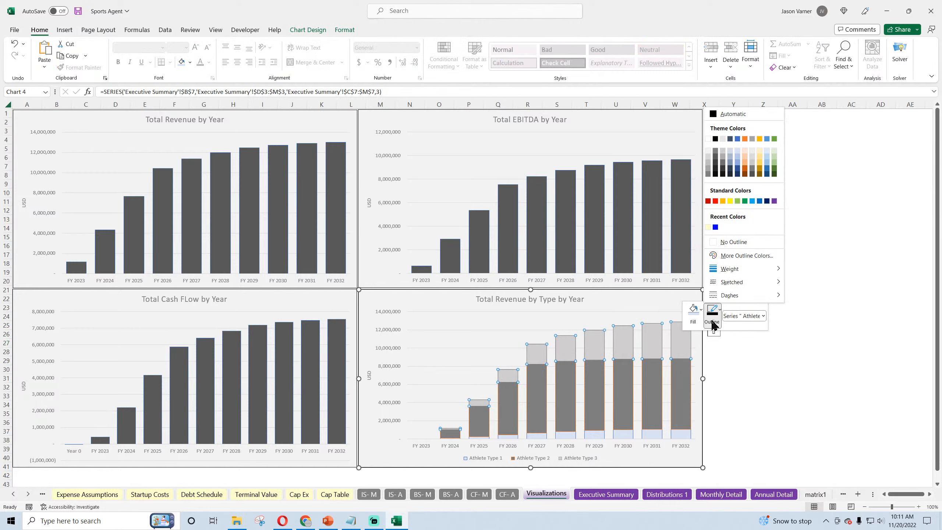
pyautogui.click(715, 154)
pyautogui.rightClick(684, 393)
pyautogui.click(713, 365)
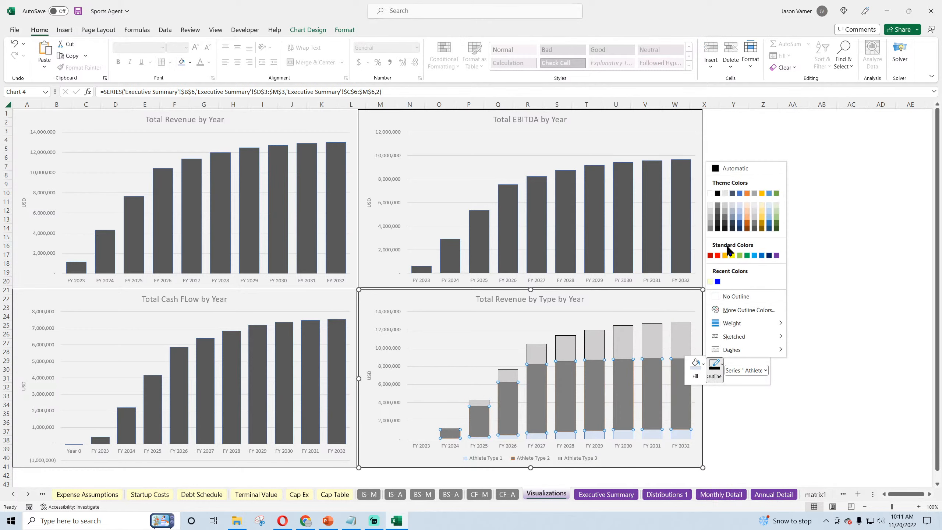
pyautogui.click(717, 193)
pyautogui.rightClick(674, 436)
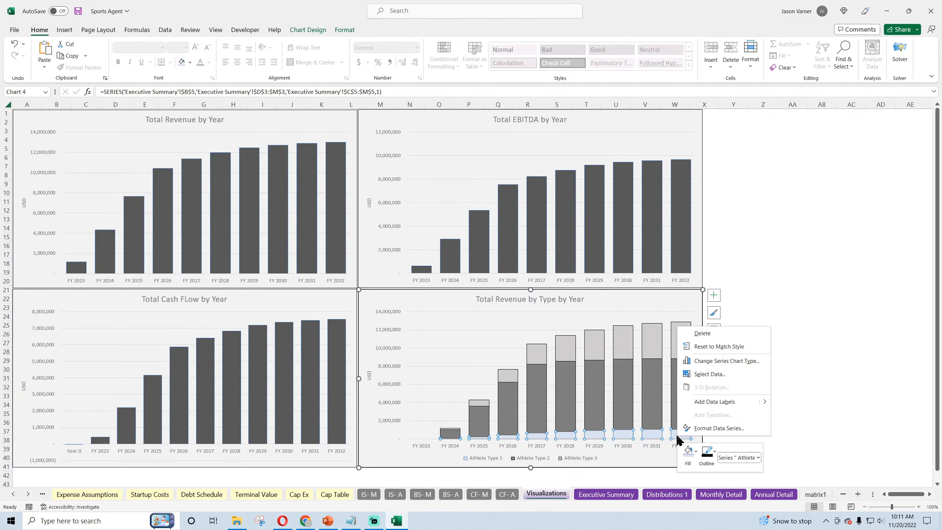
pyautogui.click(855, 362)
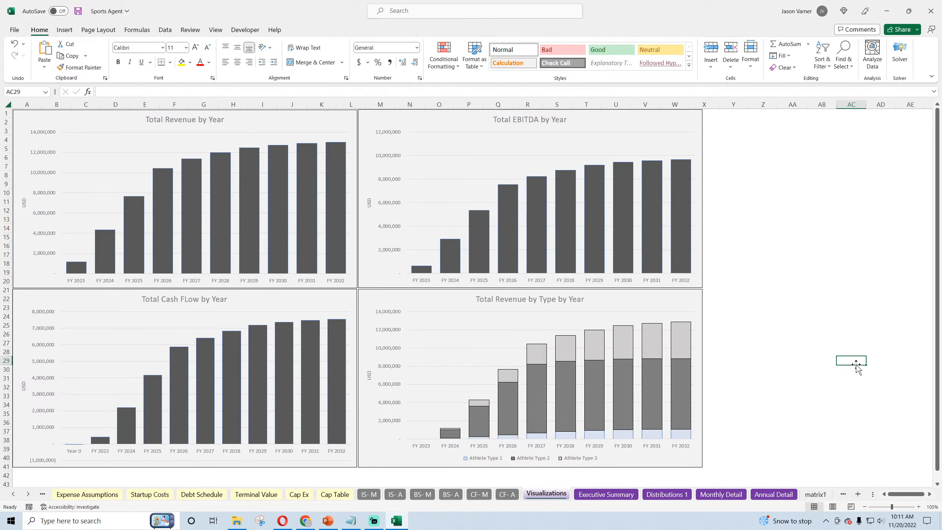
# Change the column outlines of the Total EBITDA and Total Revenue charts to black.
pyautogui.rightClick(687, 222)
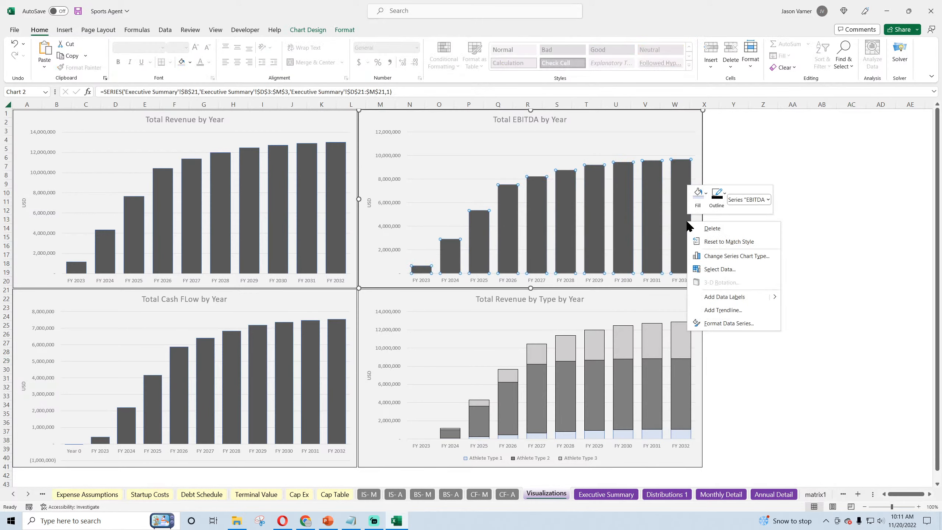
pyautogui.click(714, 208)
pyautogui.click(721, 244)
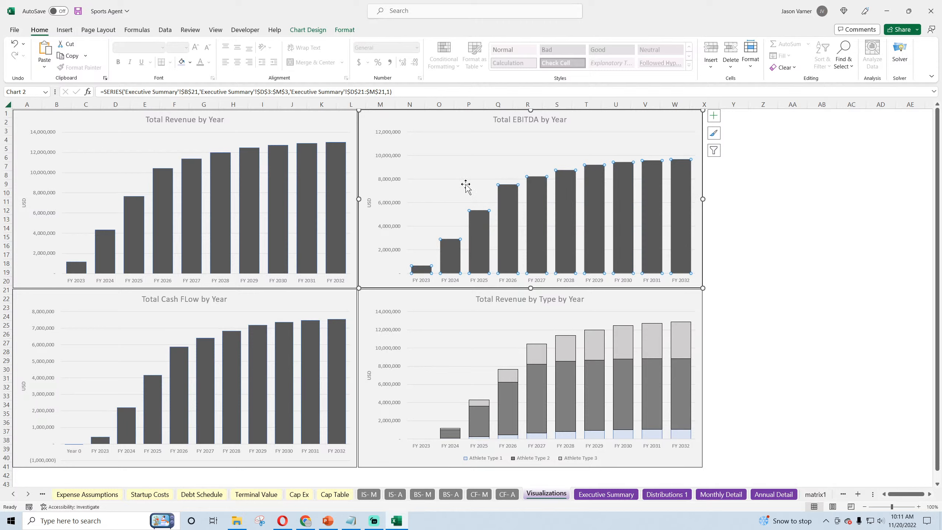
pyautogui.rightClick(341, 172)
pyautogui.click(370, 143)
pyautogui.click(373, 194)
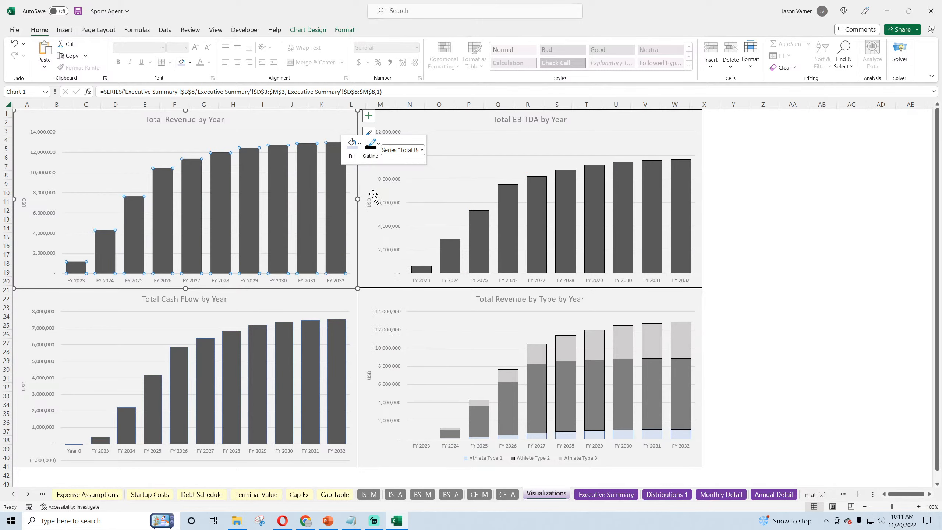
# Change the column outlines of the Total Cash Flow chart to black and save the workbook.
pyautogui.rightClick(336, 358)
pyautogui.click(366, 332)
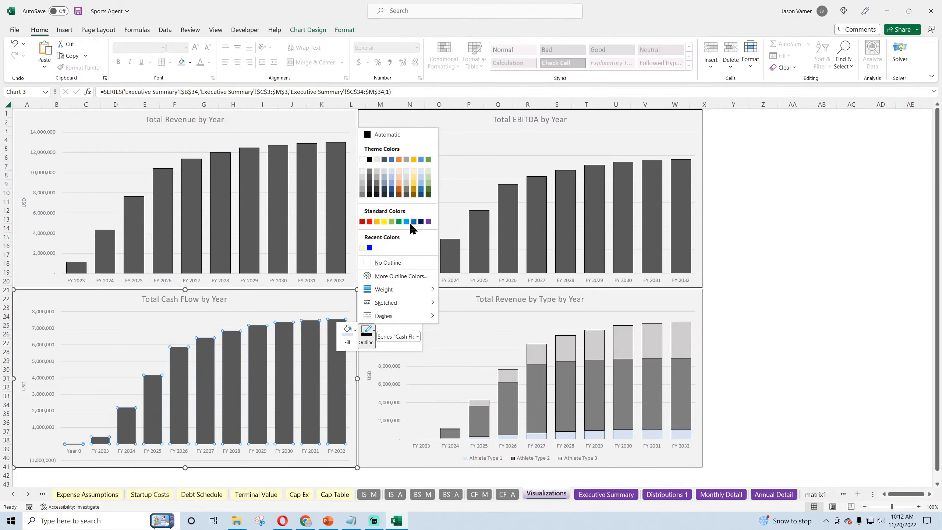
pyautogui.click(370, 159)
pyautogui.click(845, 310)
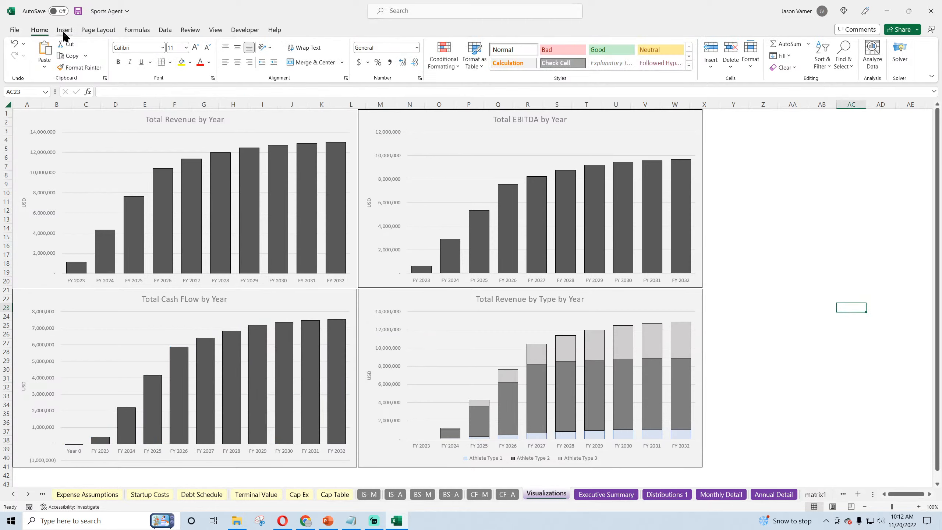
pyautogui.click(77, 11)
# Open the data source of the revenue-by-type chart and check which range its horizontal axis labels use.
pyautogui.scroll(-4, 193, 296)
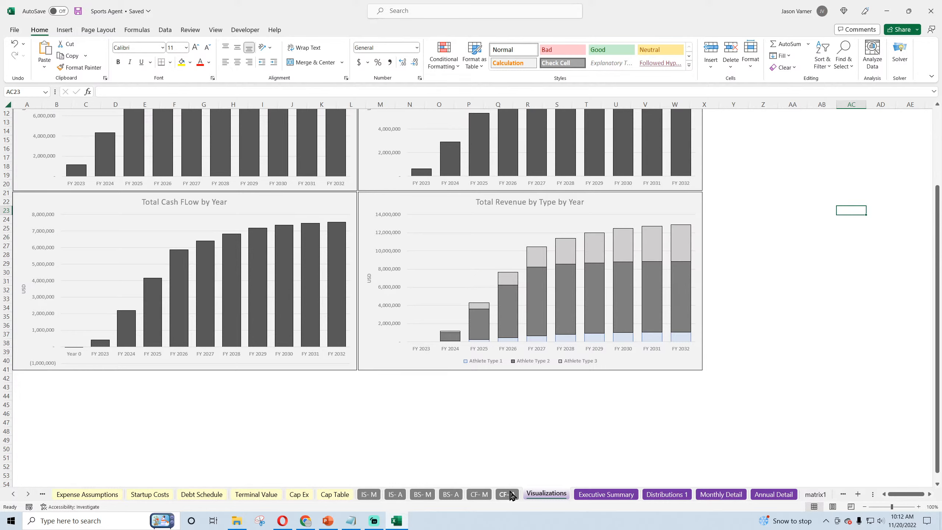
pyautogui.rightClick(440, 264)
pyautogui.click(480, 324)
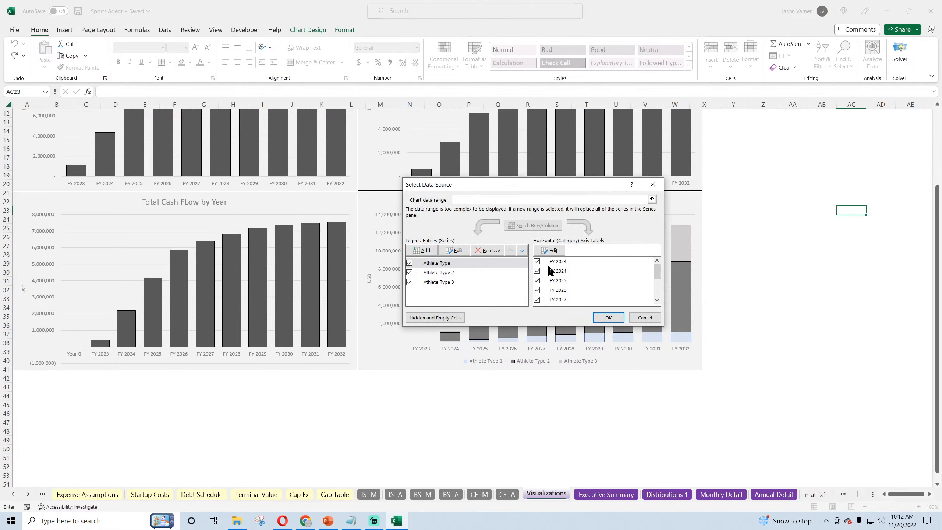
pyautogui.click(553, 252)
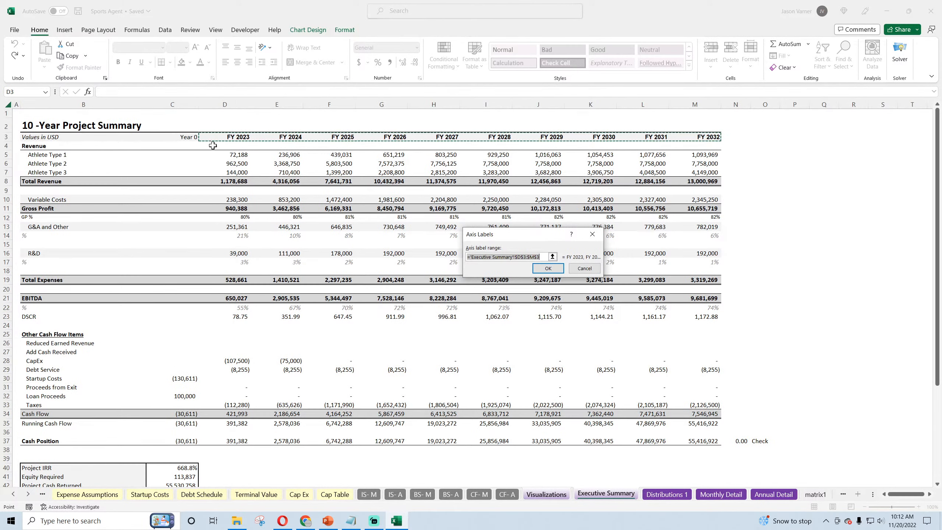
pyautogui.click(584, 268)
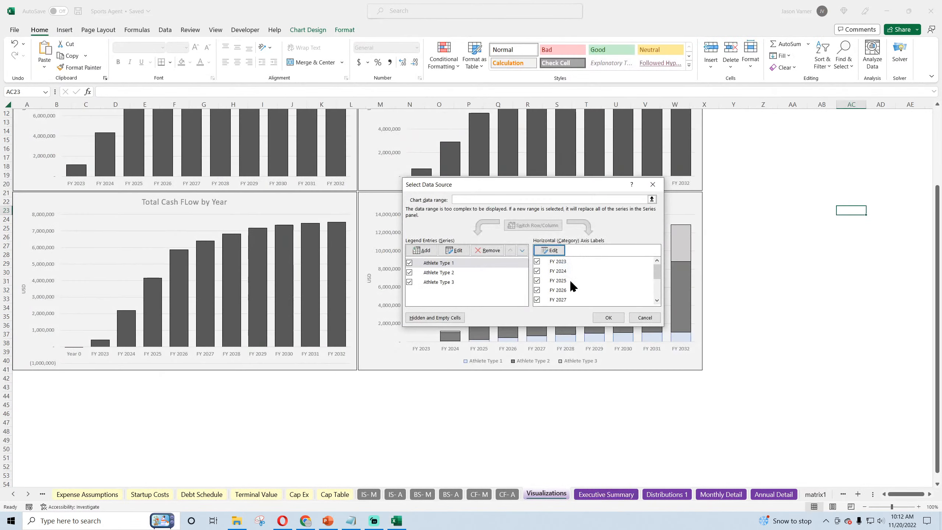
# Set the Athlete Type 1 series values to $D$5:$M$5 on the Executive Summary sheet.
pyautogui.click(450, 264)
pyautogui.click(454, 250)
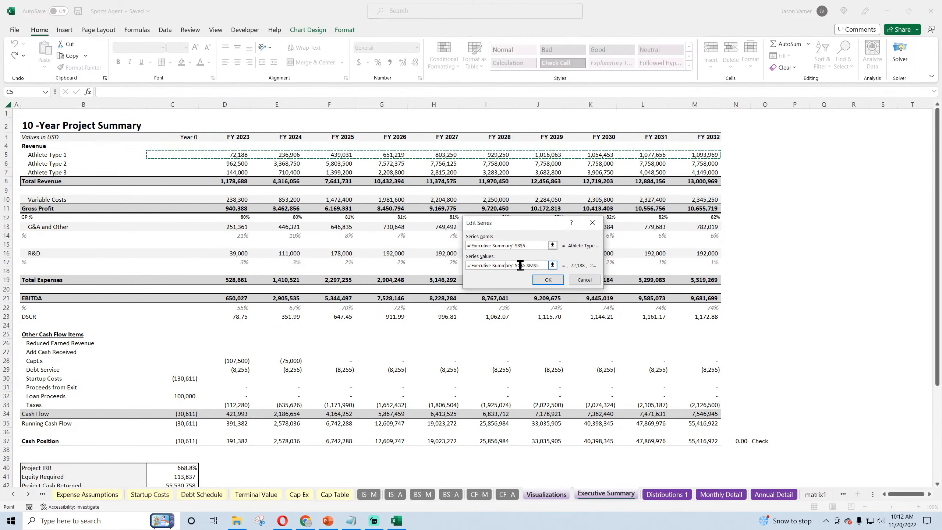
pyautogui.click(520, 266)
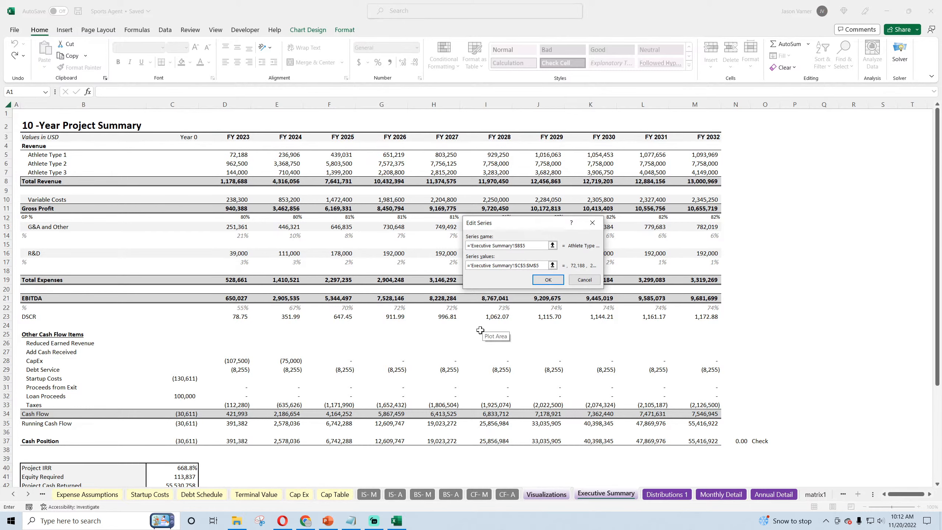
pyautogui.press('BackSpace')
pyautogui.write('d')
pyautogui.click(548, 279)
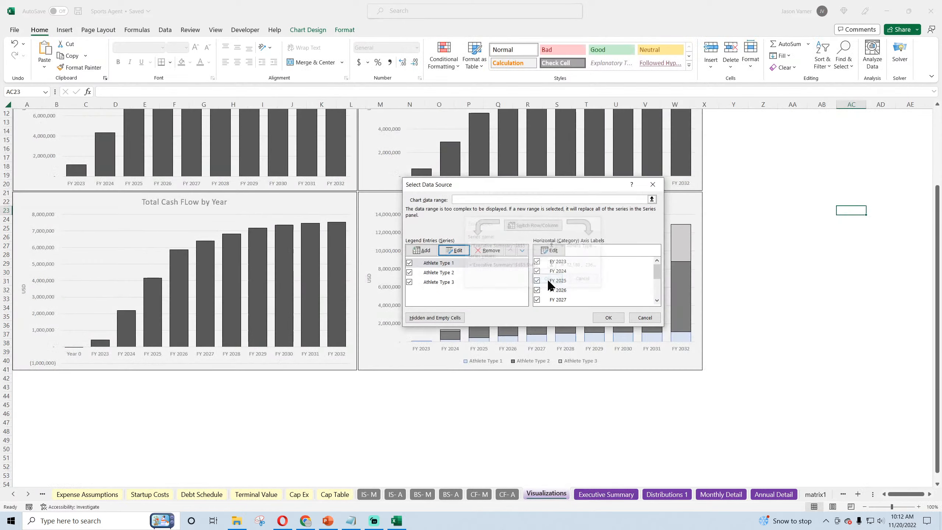
# Set the Athlete Type 2 series values to $D$6:$M$6 on the Executive Summary sheet.
pyautogui.click(468, 270)
pyautogui.click(463, 252)
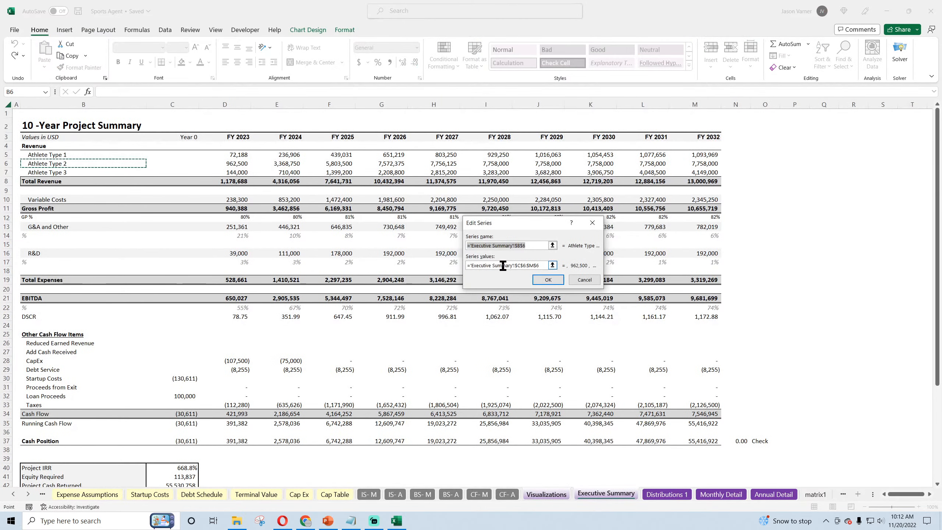
pyautogui.click(519, 264)
pyautogui.press('BackSpace')
pyautogui.write('d')
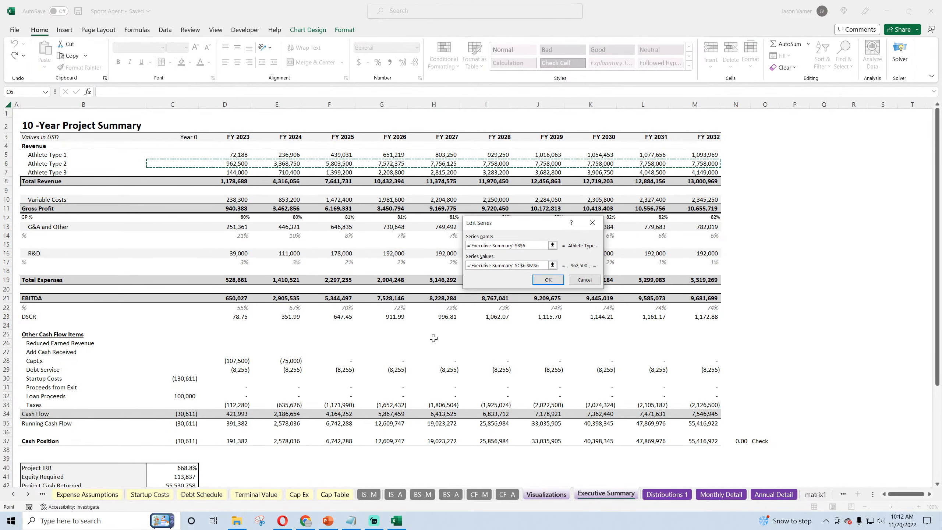
pyautogui.click(548, 279)
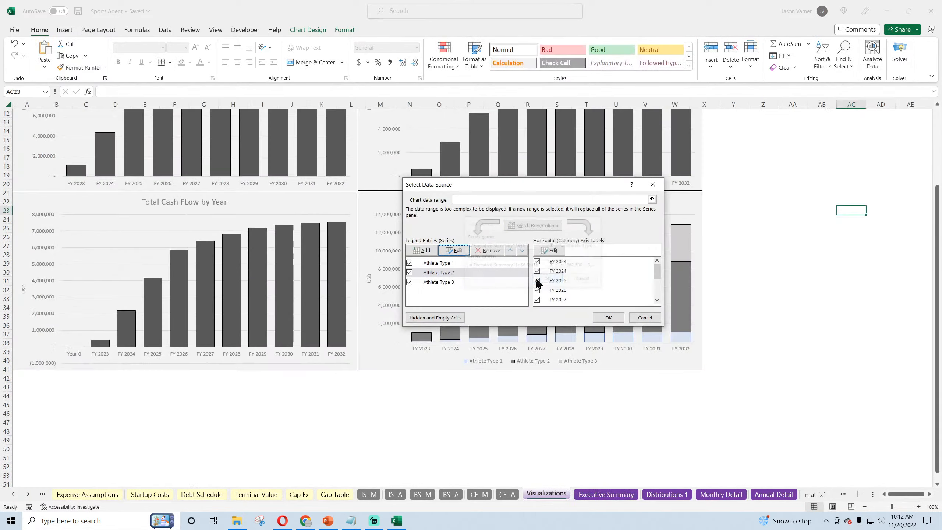
# Set the Athlete Type 3 series values to $D$7:$M$7 on the Executive Summary sheet, apply the data source changes and save the workbook.
pyautogui.click(450, 280)
pyautogui.click(462, 250)
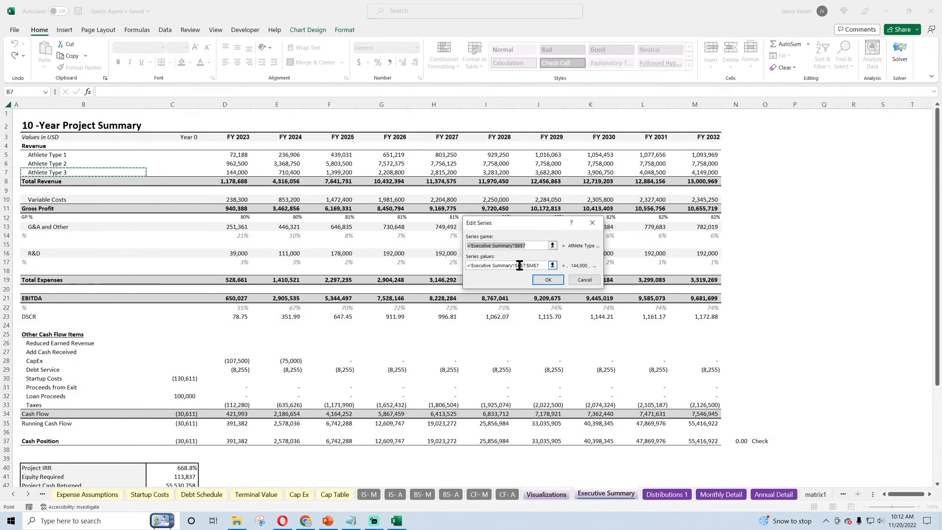
pyautogui.click(518, 265)
pyautogui.press('BackSpace')
pyautogui.write('d')
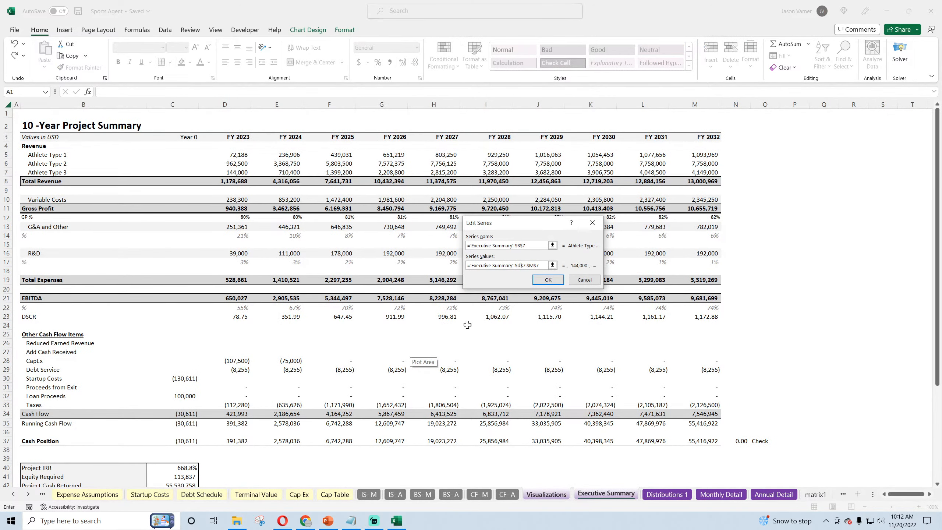
pyautogui.click(548, 279)
pyautogui.click(603, 315)
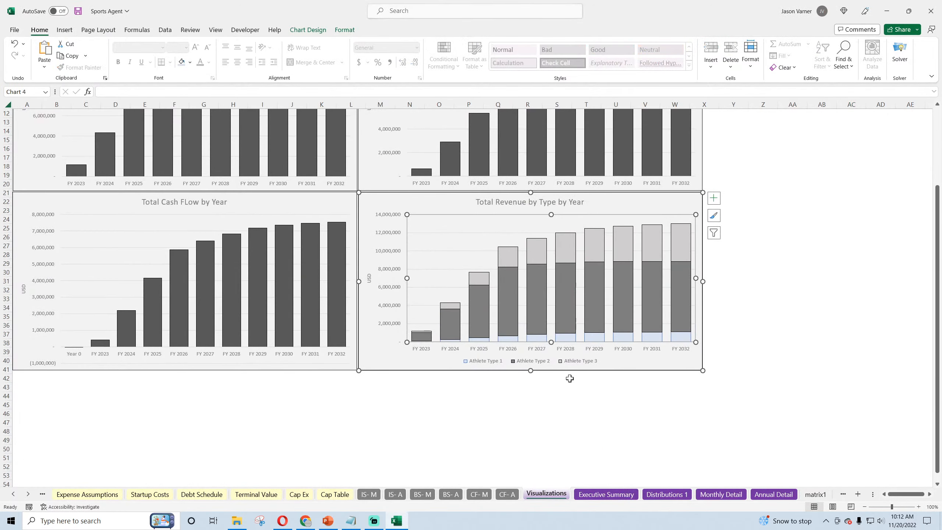
pyautogui.click(543, 422)
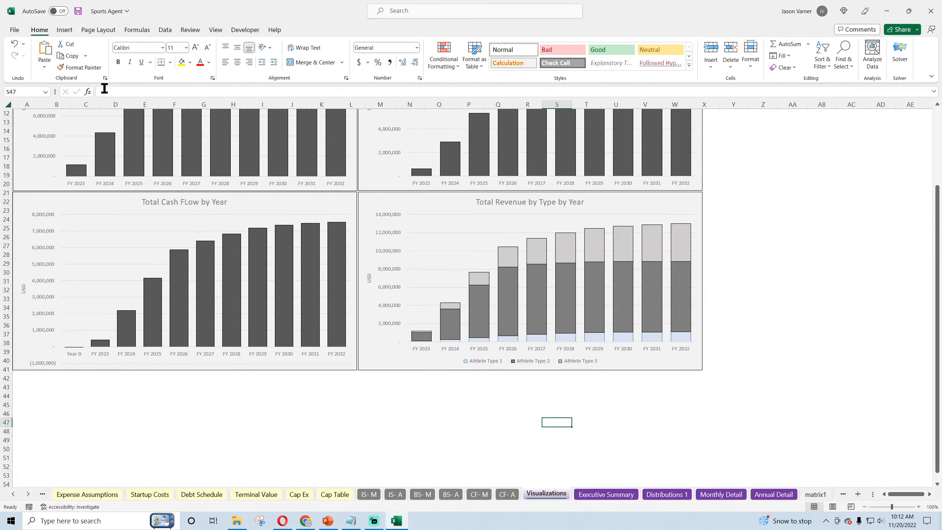
pyautogui.click(78, 11)
# Review the four charts, look through the Monthly Detail and Executive Summary sheets, and return to the Visualizations sheet.
pyautogui.scroll(4, 180, 398)
pyautogui.moveTo(182, 402)
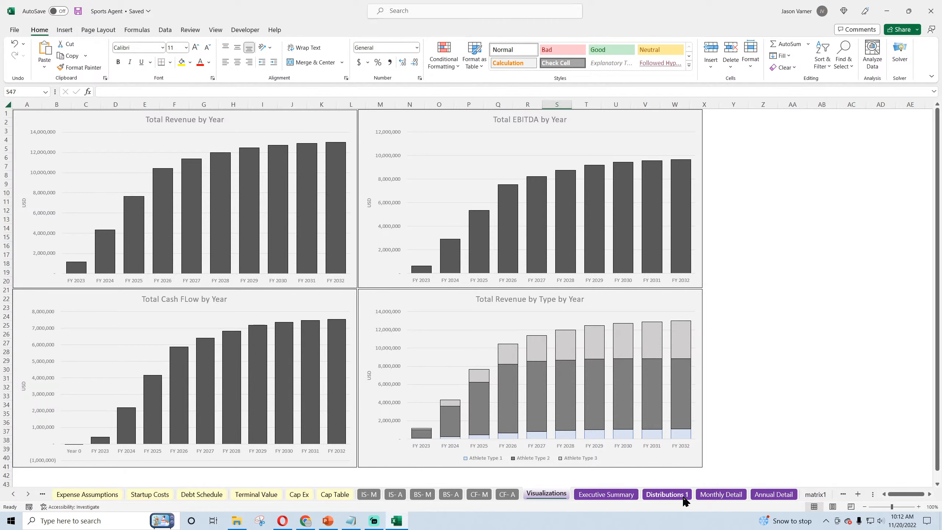
pyautogui.click(720, 494)
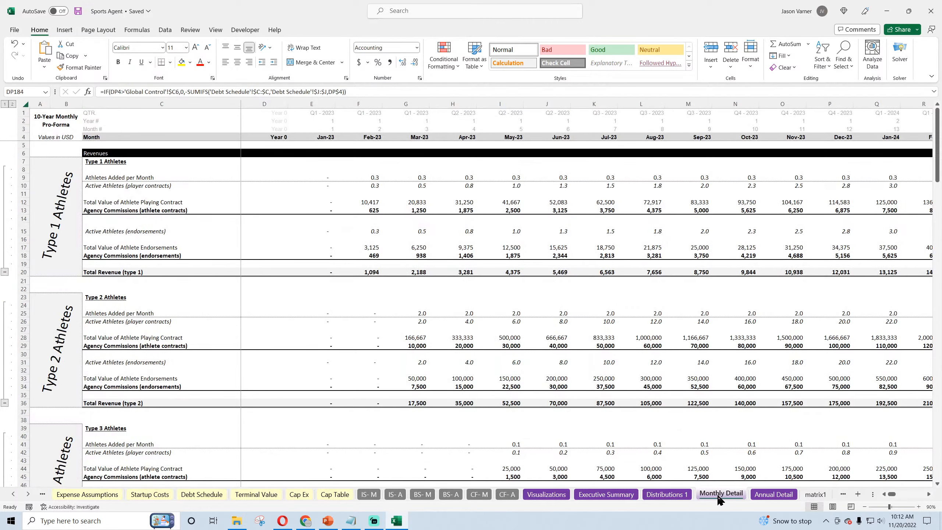
pyautogui.click(587, 496)
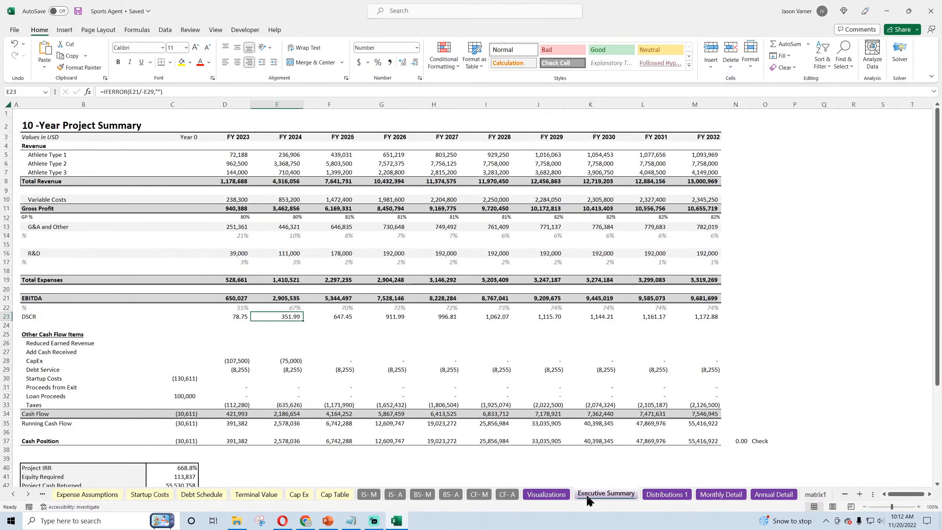
pyautogui.click(546, 494)
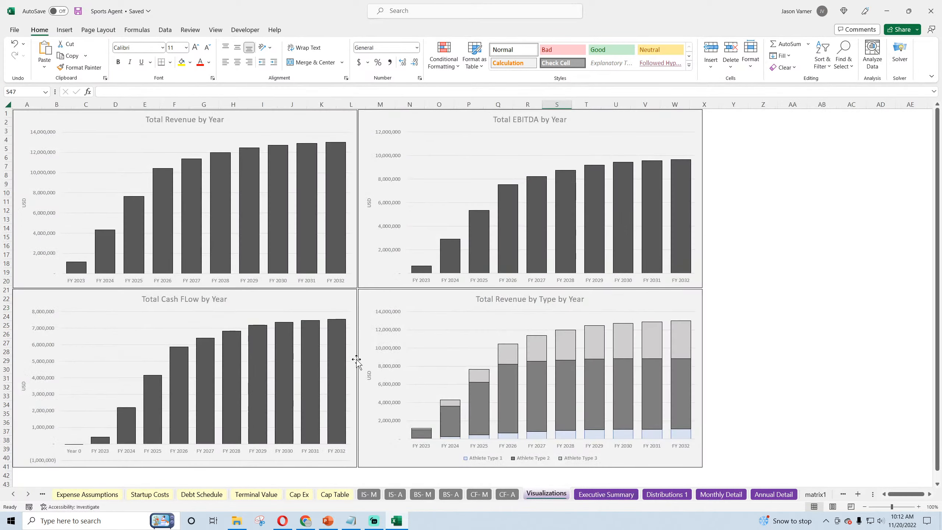
# Duplicate the Total Revenue by Type by Year chart and place the copy directly below the cash flow chart, starting at row 42.
pyautogui.rightClick(406, 197)
pyautogui.click(438, 230)
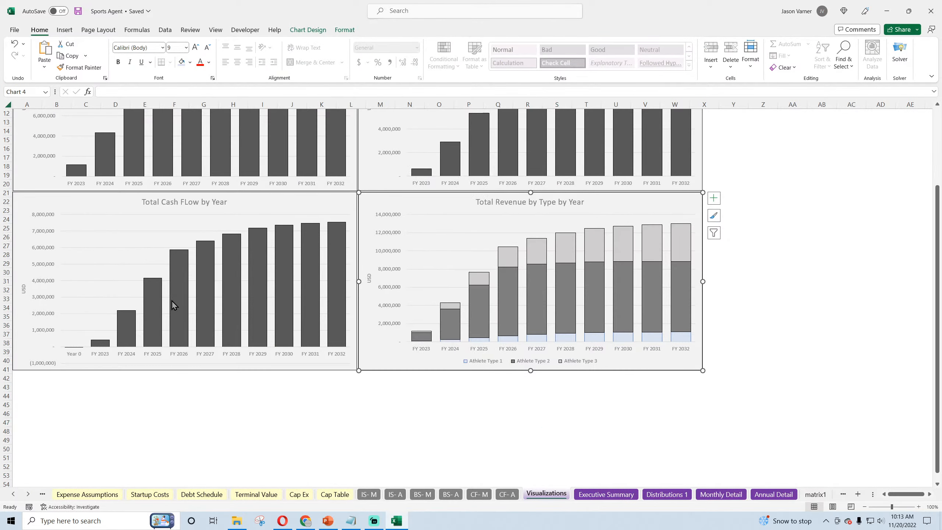
pyautogui.scroll(-7, 171, 301)
pyautogui.rightClick(107, 297)
pyautogui.click(130, 85)
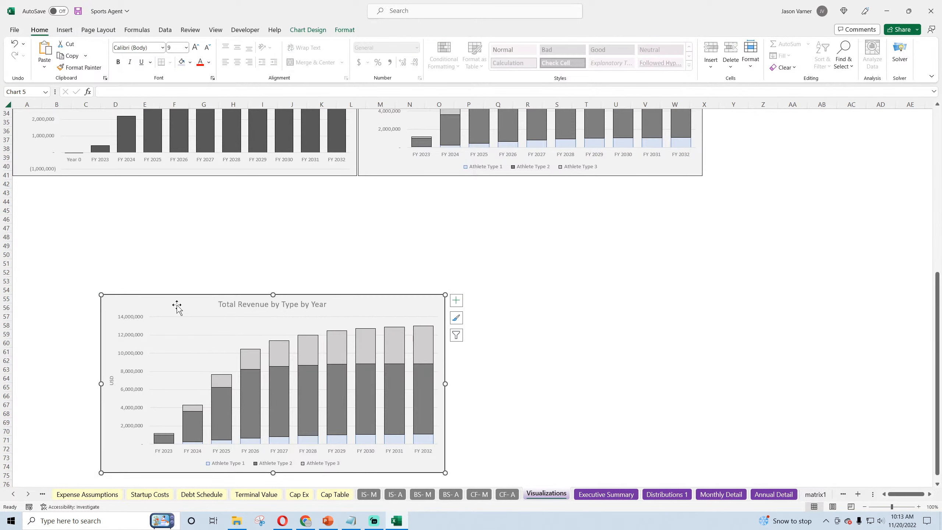
pyautogui.moveTo(176, 305); pyautogui.dragTo(88, 188)
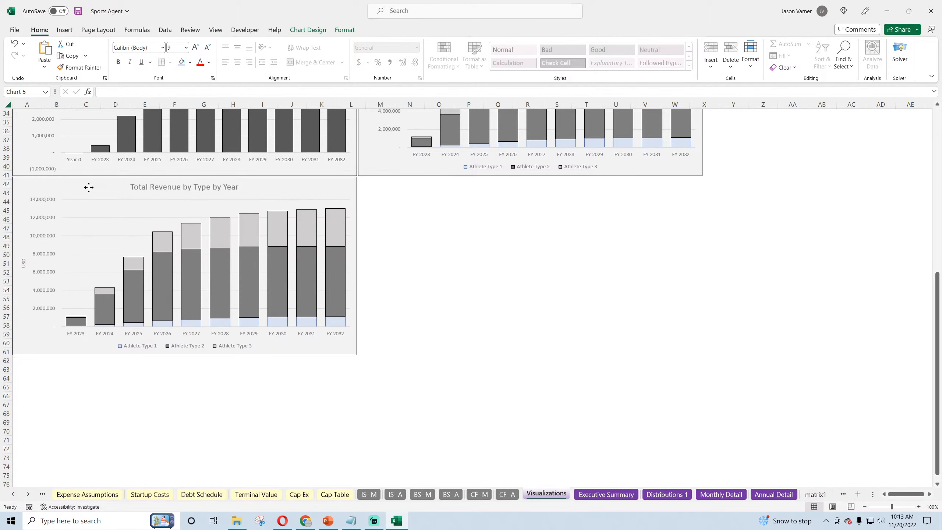
# Remove the Athlete Type 1, 2 and 3 series from the copied chart's data source.
pyautogui.rightClick(127, 214)
pyautogui.click(167, 282)
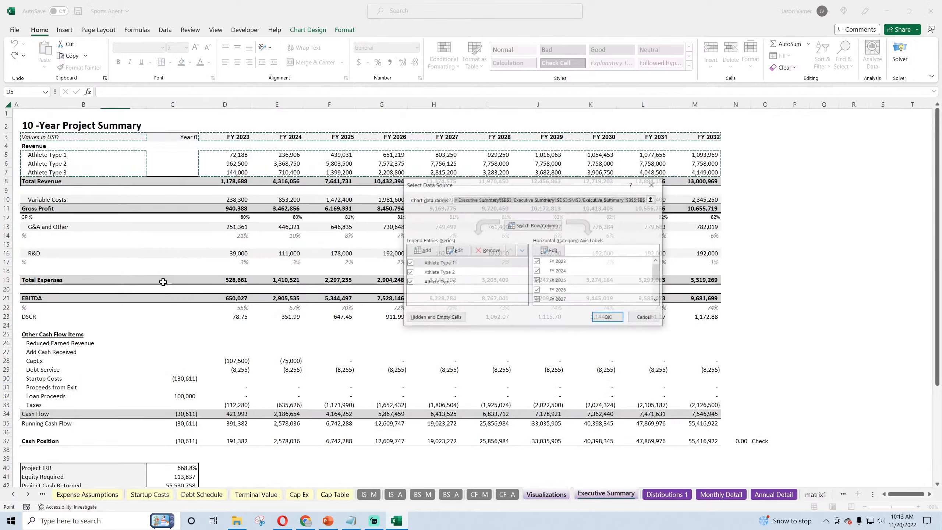
pyautogui.click(457, 263)
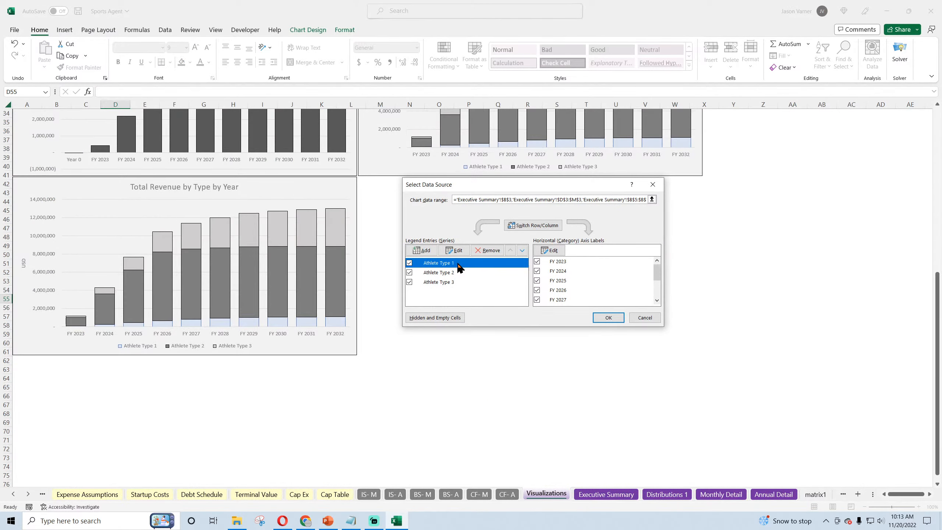
pyautogui.click(488, 251)
pyautogui.click(488, 250)
pyautogui.click(487, 251)
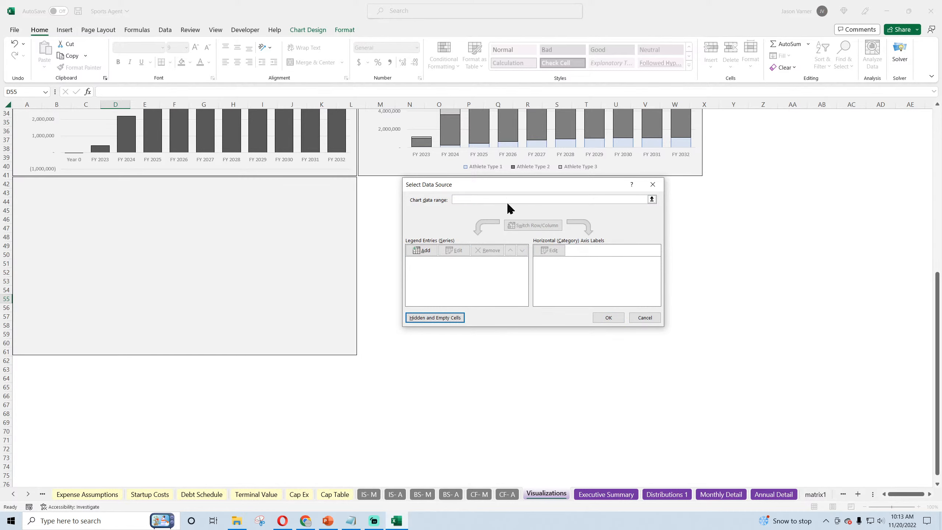
# Add a Type 1 active athletes series from the Monthly Detail sheet, with name $C$10 and values $E$10:$DT$10.
pyautogui.click(421, 250)
pyautogui.click(720, 493)
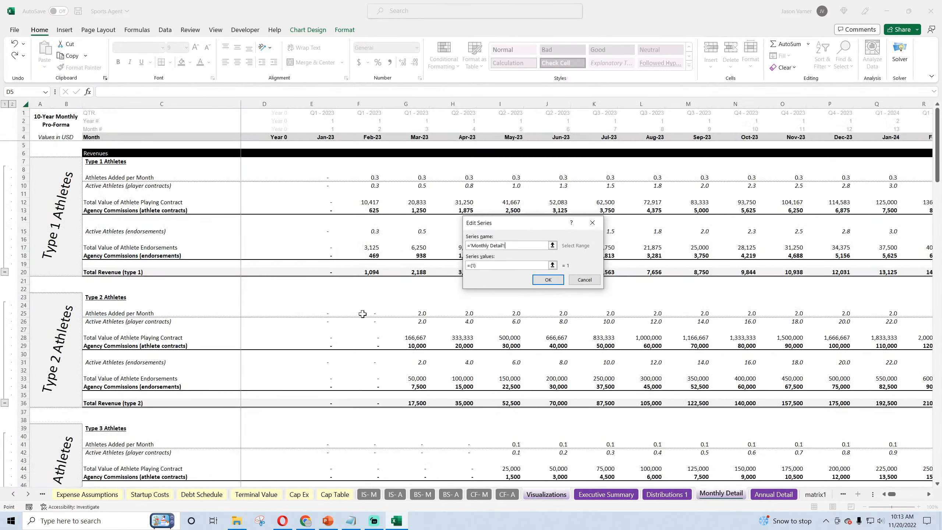
pyautogui.click(125, 186)
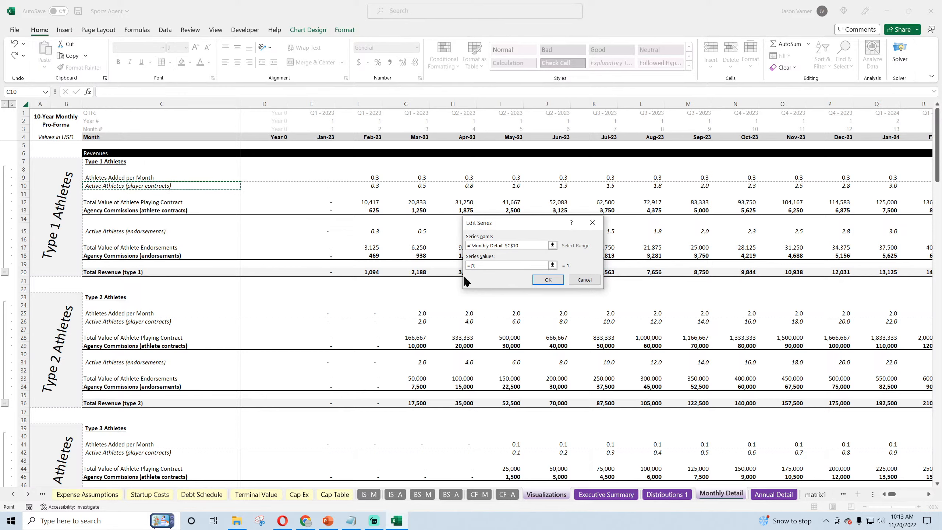
pyautogui.moveTo(482, 265); pyautogui.dragTo(428, 260)
pyautogui.press('BackSpace')
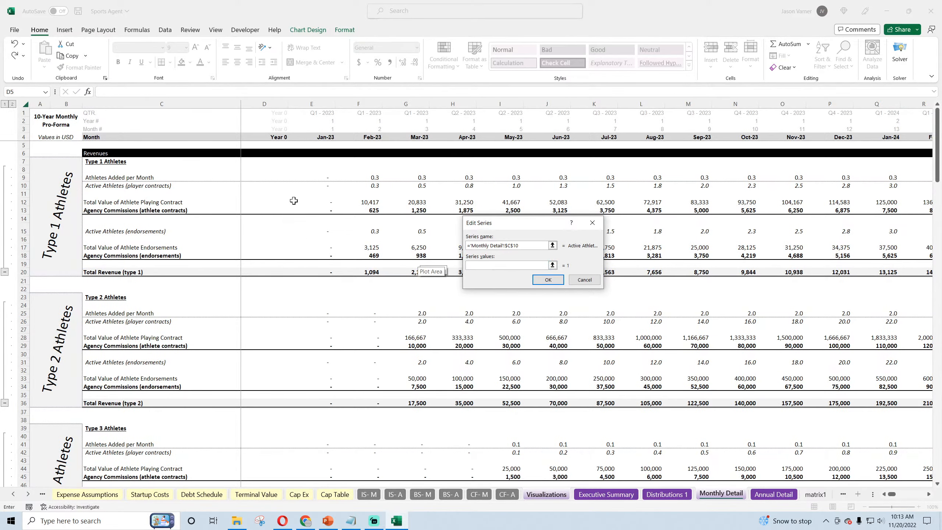
pyautogui.moveTo(321, 184); pyautogui.dragTo(876, 186)
pyautogui.click(555, 280)
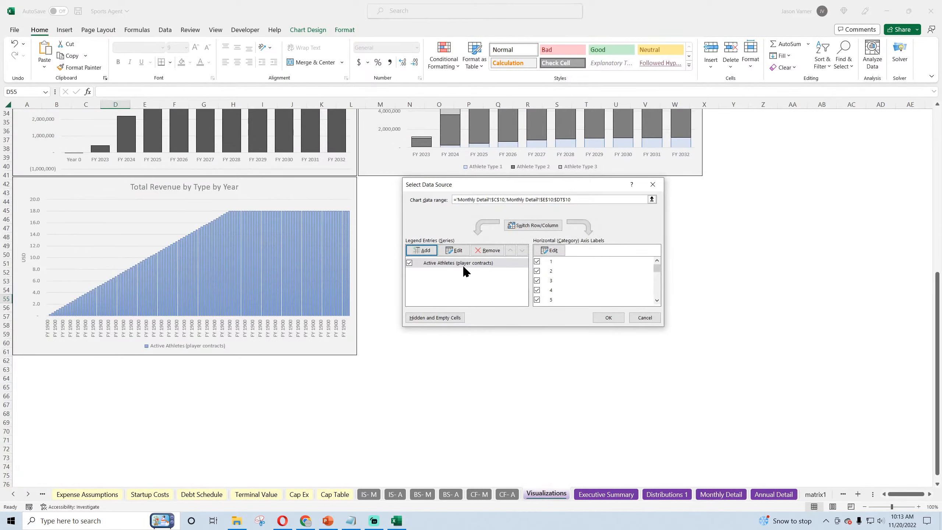
# Add a Type 2 active athletes series from the Monthly Detail sheet, with name $C$26 and values $E$26:$DT$26.
pyautogui.click(427, 251)
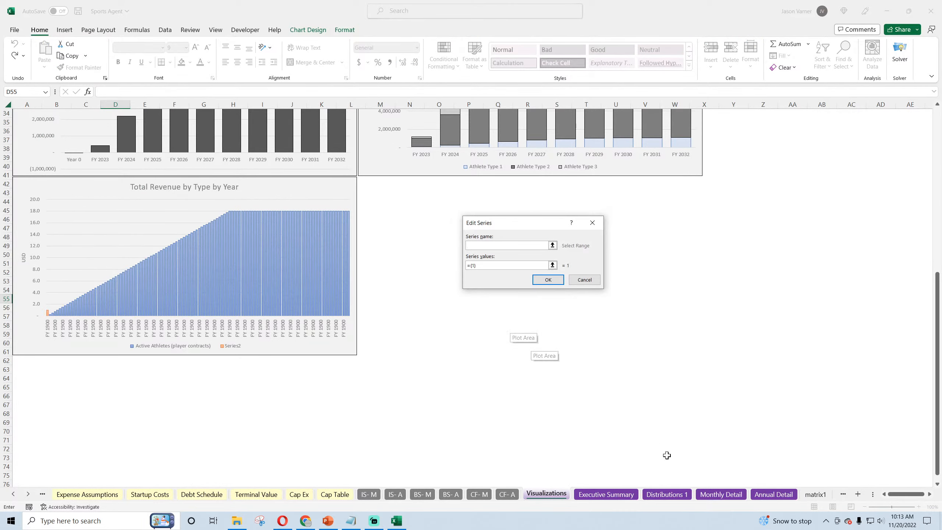
pyautogui.click(720, 494)
pyautogui.click(126, 322)
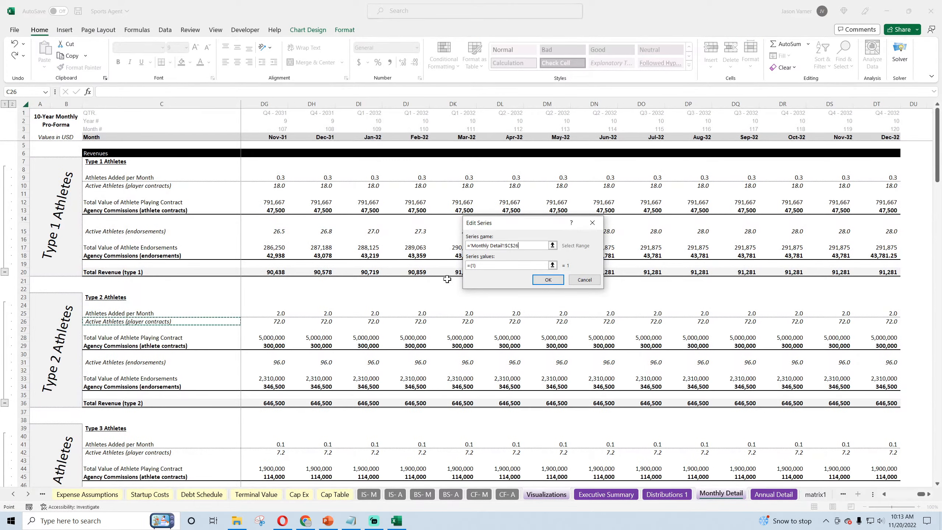
pyautogui.press('Tab')
pyautogui.press('BackSpace')
pyautogui.moveTo(882, 321); pyautogui.dragTo(399, 319)
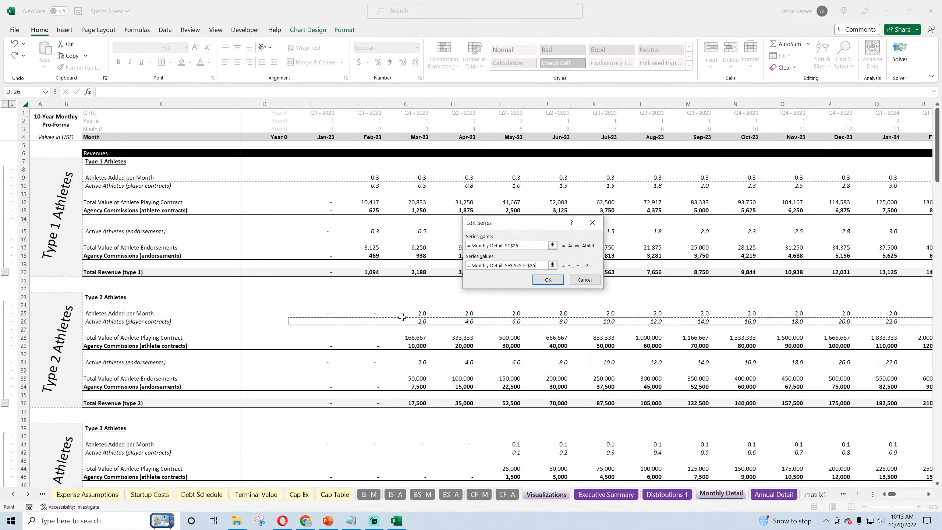
pyautogui.click(547, 277)
# Add a Type 3 active athletes series from the Monthly Detail sheet, with name $C$42 and the monthly values of row 42 from column E.
pyautogui.click(422, 250)
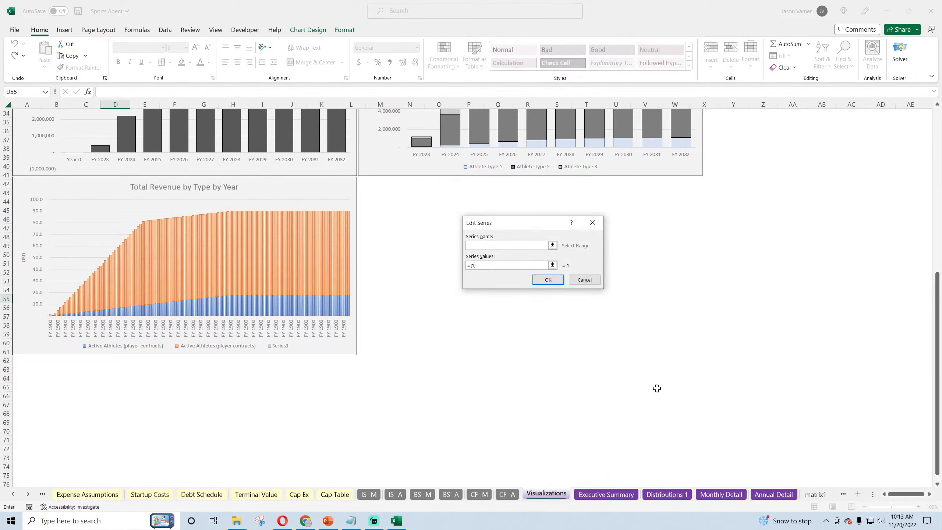
pyautogui.click(738, 494)
pyautogui.scroll(-3, 111, 352)
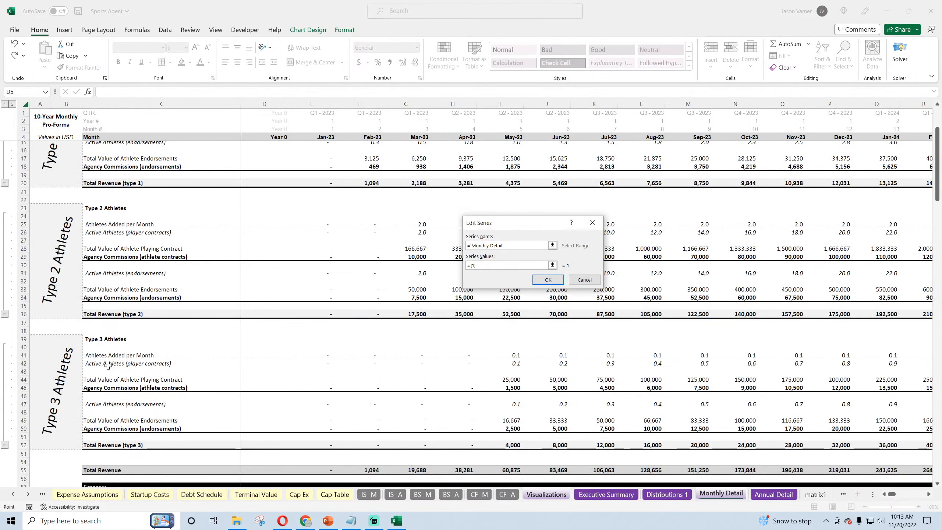
pyautogui.click(111, 363)
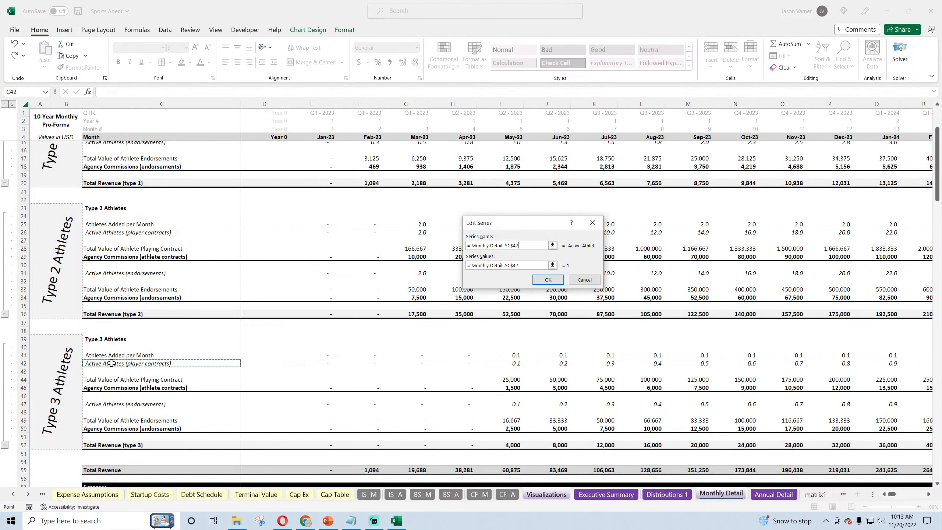
pyautogui.press('Tab')
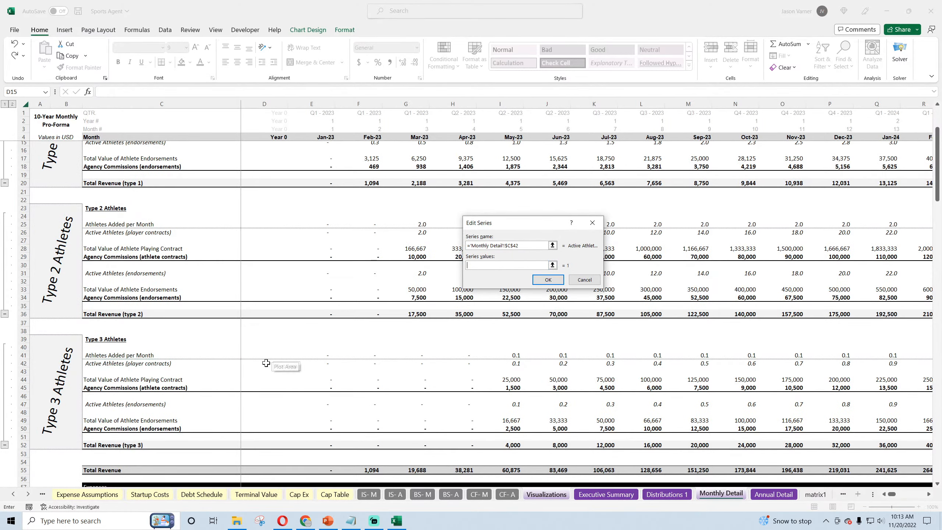
pyautogui.moveTo(296, 363); pyautogui.dragTo(940, 365)
pyautogui.click(552, 279)
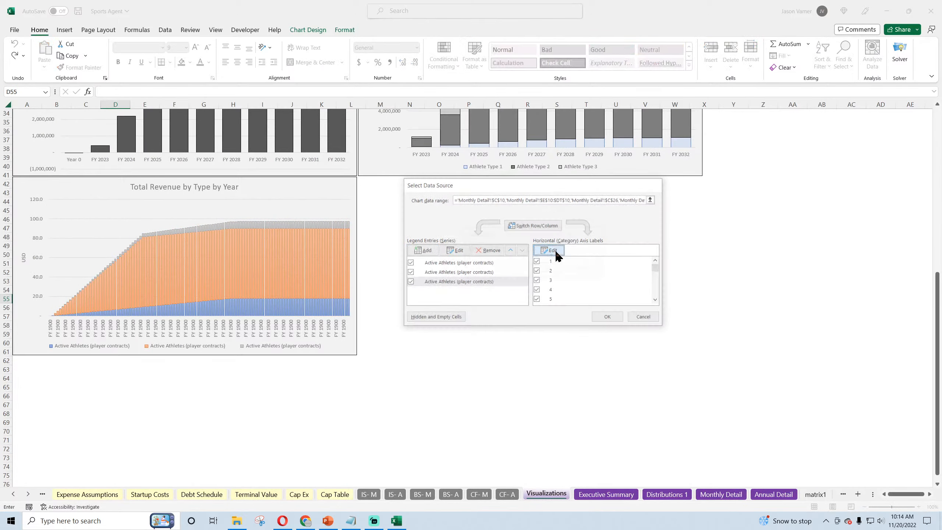
# Set the horizontal axis labels to the months in $E$4:$DT$4 on the Monthly Detail sheet and apply the data source changes.
pyautogui.click(550, 250)
pyautogui.click(721, 494)
pyautogui.moveTo(899, 129); pyautogui.dragTo(318, 137)
pyautogui.click(550, 266)
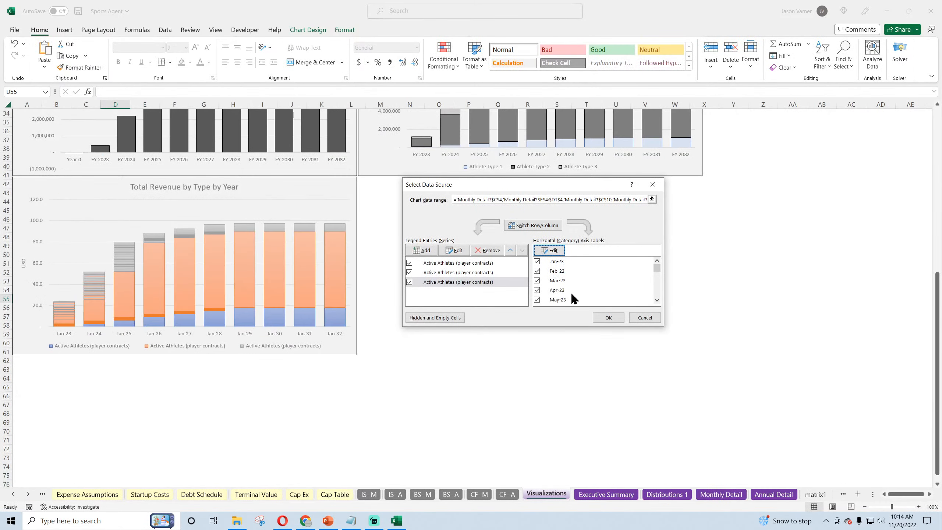
pyautogui.click(607, 318)
# Retitle the new chart "Active Player Contracts by Type".
pyautogui.click(137, 187)
pyautogui.click(130, 187)
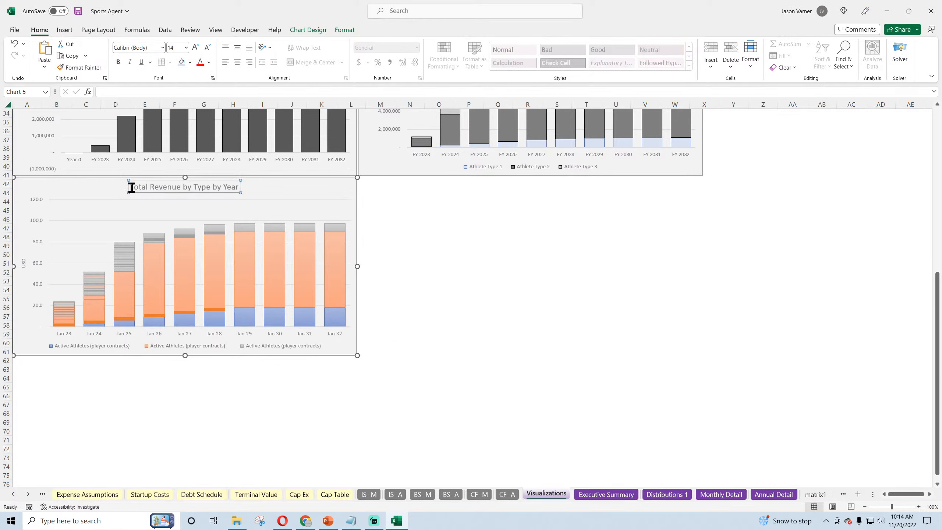
pyautogui.moveTo(130, 187); pyautogui.dragTo(293, 206)
pyautogui.write('Activ')
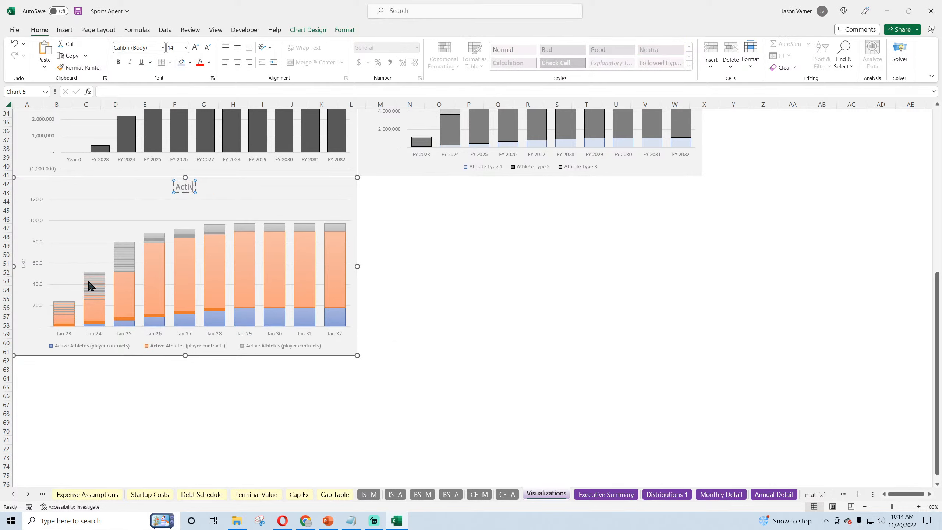
pyautogui.write('e Player Contracts g')
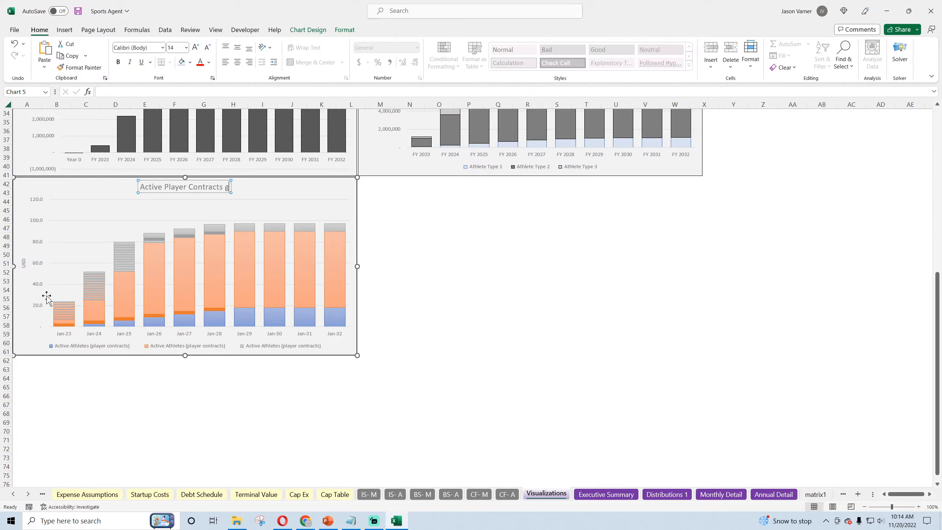
pyautogui.press('BackSpace')
pyautogui.write('by Type')
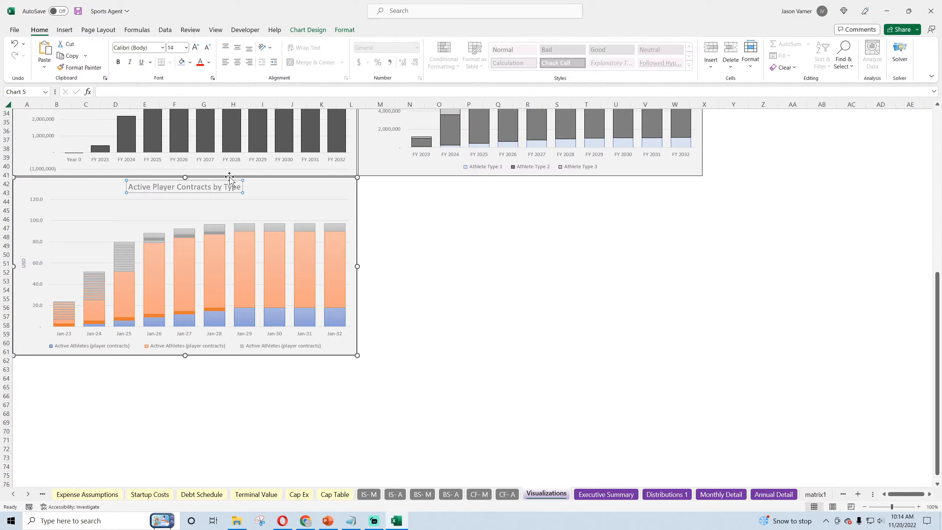
# Change the Active Player Contracts by Type chart from stacked columns to a basic Line chart.
pyautogui.rightClick(294, 210)
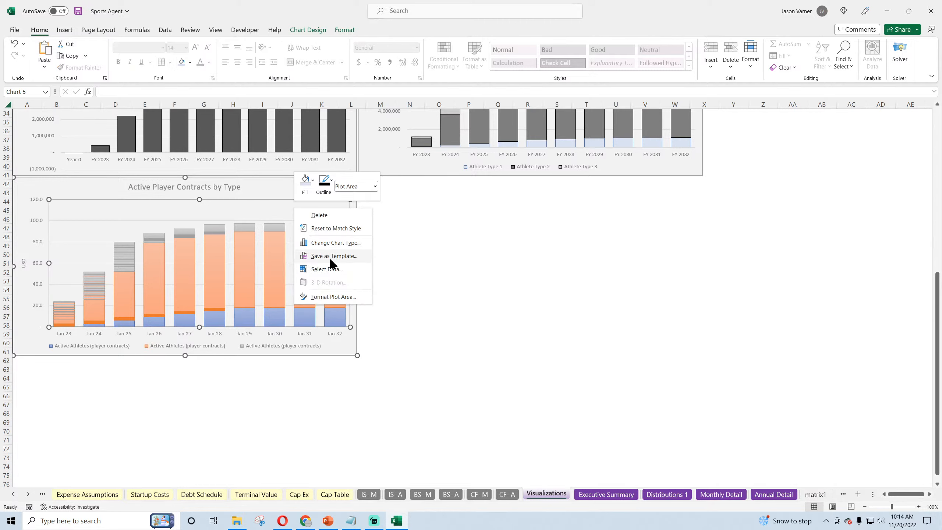
pyautogui.click(330, 242)
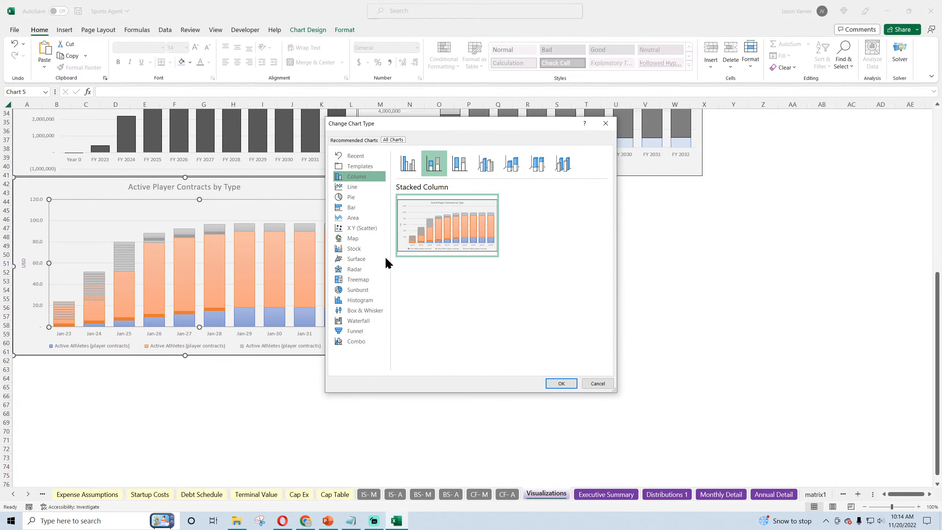
pyautogui.click(359, 188)
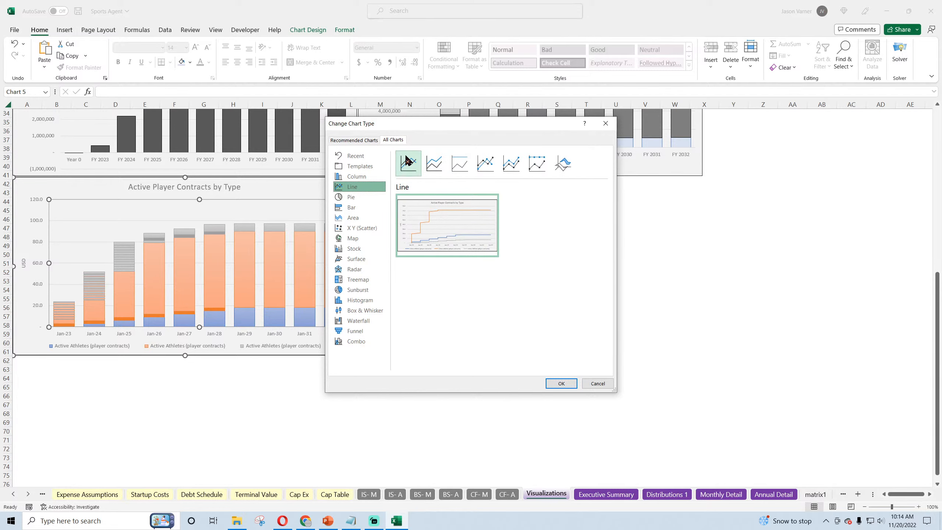
pyautogui.click(561, 383)
# Set the horizontal date axis's major and base units to Months, with major and minor intervals of 3.
pyautogui.rightClick(296, 336)
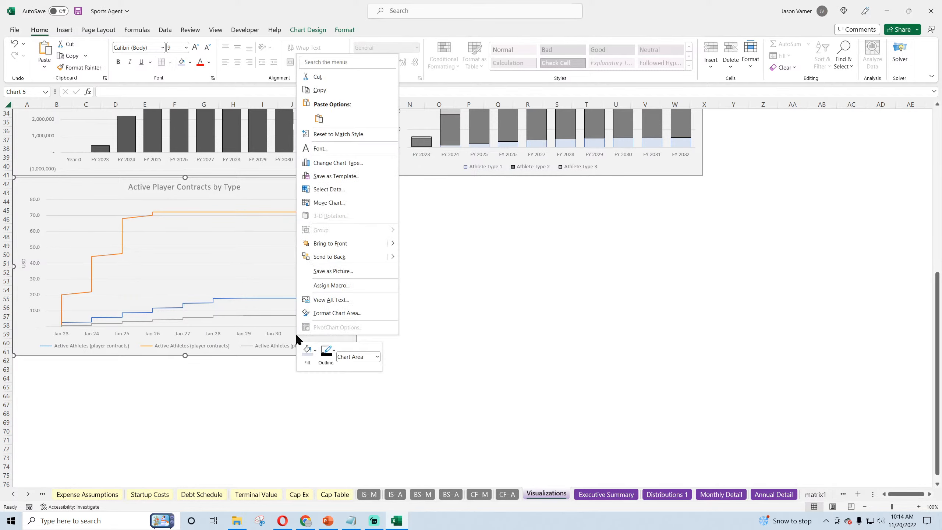
pyautogui.press('Escape')
pyautogui.click(271, 330)
pyautogui.rightClick(272, 332)
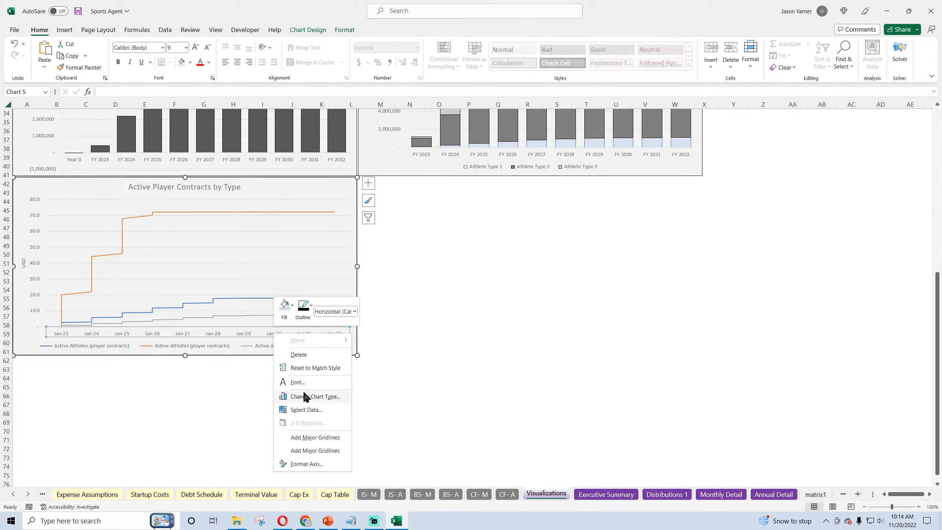
pyautogui.click(304, 464)
pyautogui.click(892, 263)
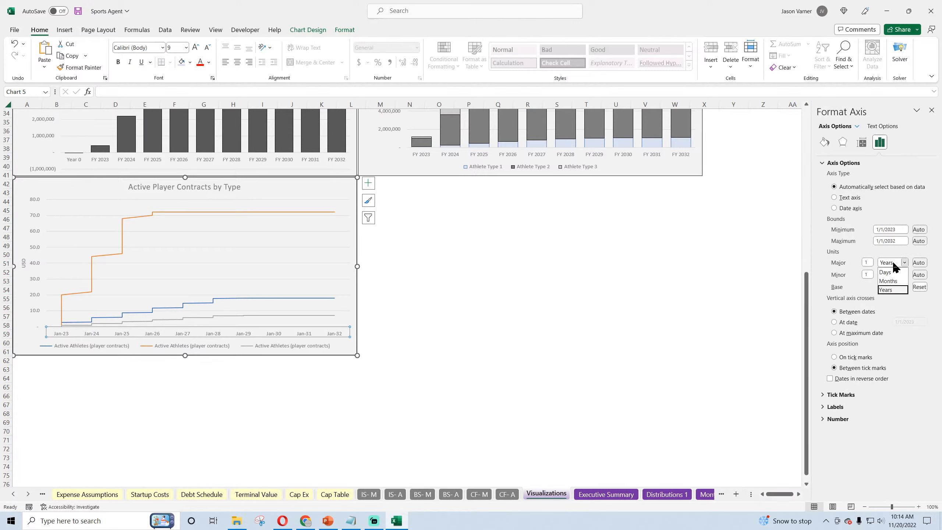
pyautogui.click(890, 280)
pyautogui.click(893, 287)
pyautogui.click(890, 305)
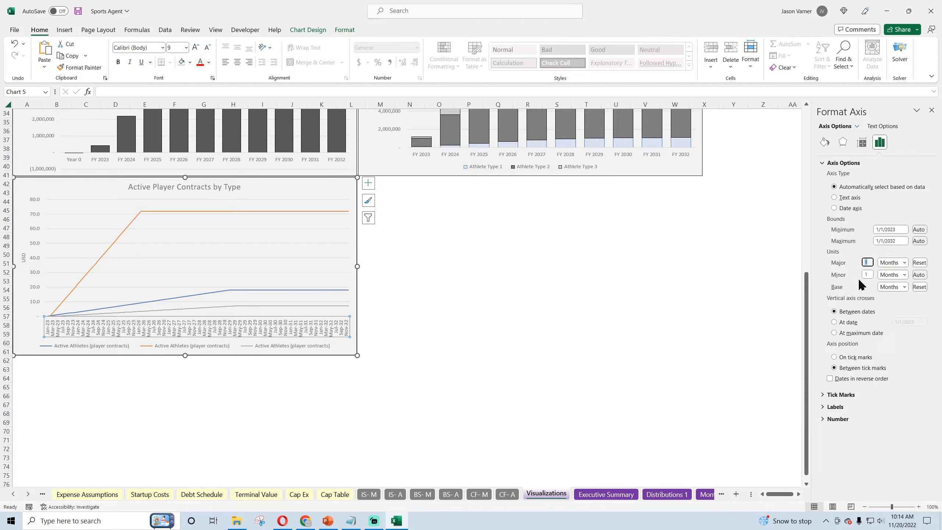
pyautogui.write('3')
pyautogui.click(867, 274)
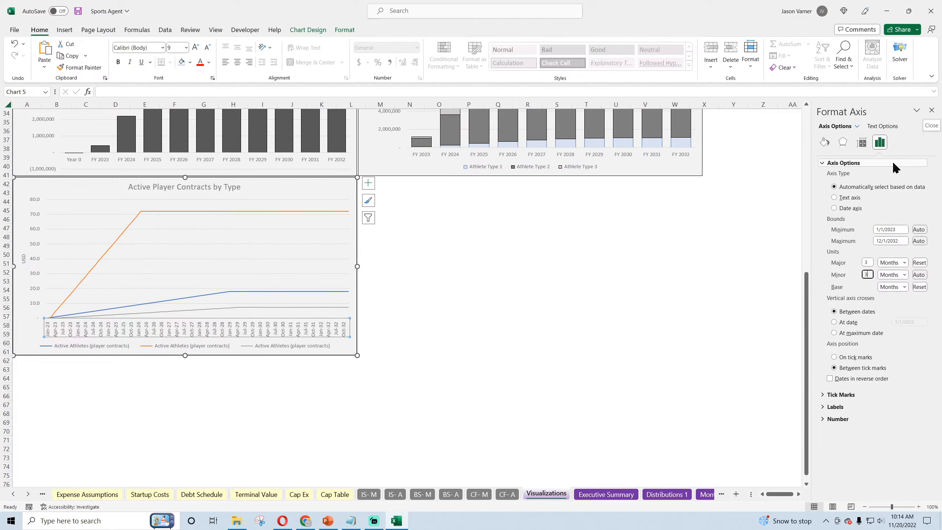
# Set the custom angle of the horizontal axis labels to -30°.
pyautogui.click(861, 142)
pyautogui.click(901, 200)
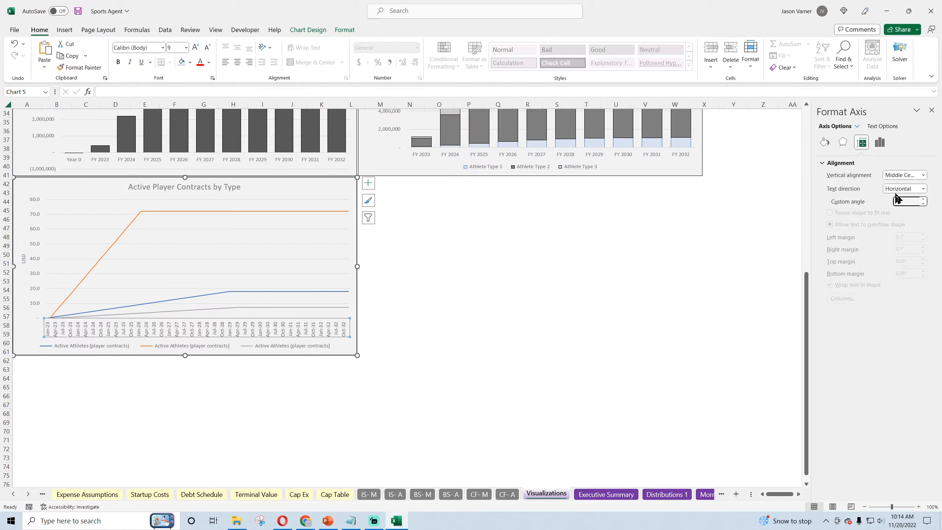
pyautogui.write('-30')
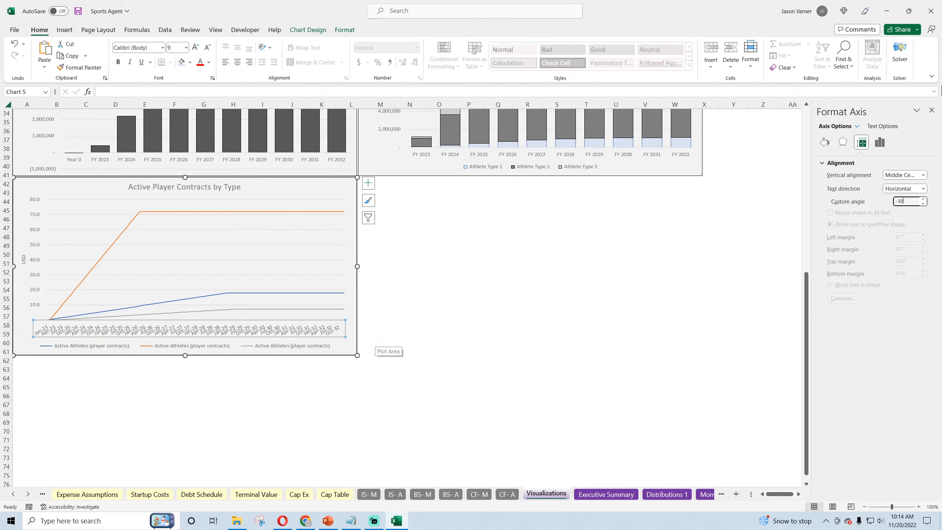
# Set the horizontal date axis's major and minor intervals to 4 months on the Active Player Contracts by Type chart.
pyautogui.rightClick(288, 333)
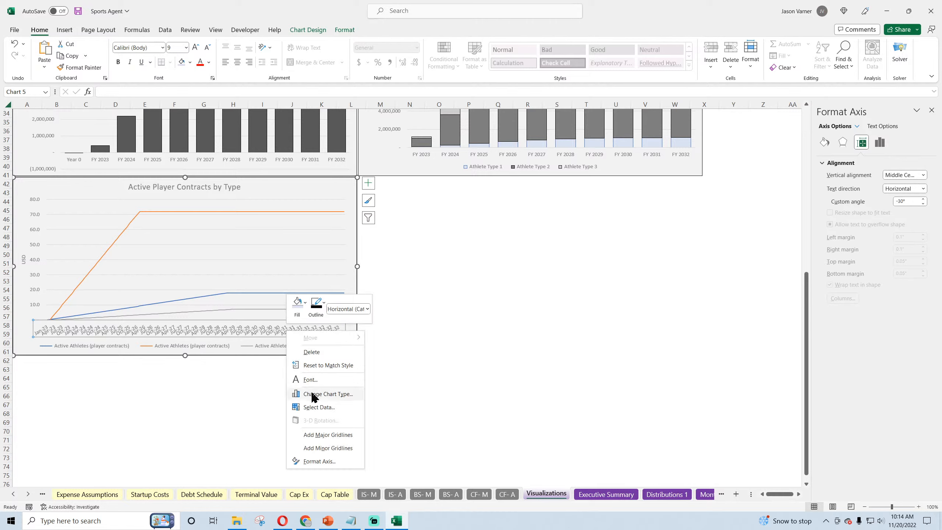
pyautogui.click(320, 461)
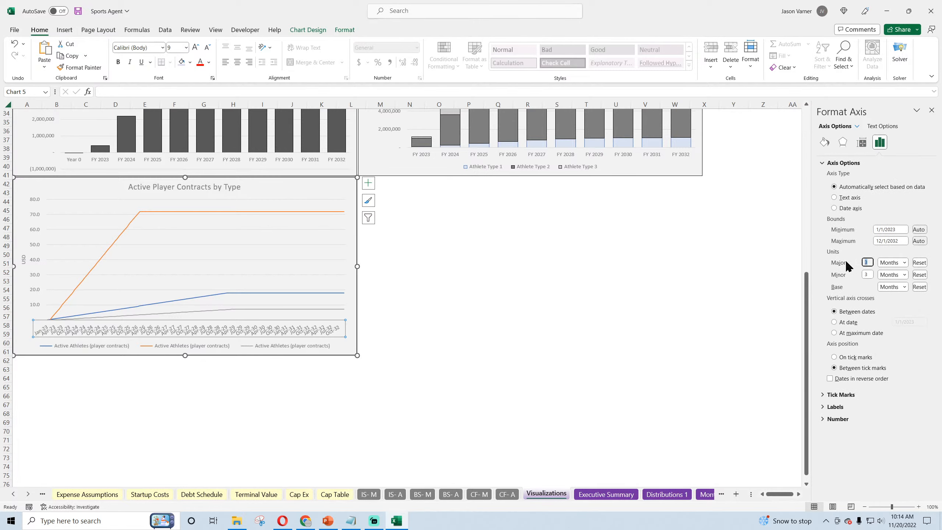
pyautogui.write('4')
pyautogui.click(866, 274)
pyautogui.click(932, 109)
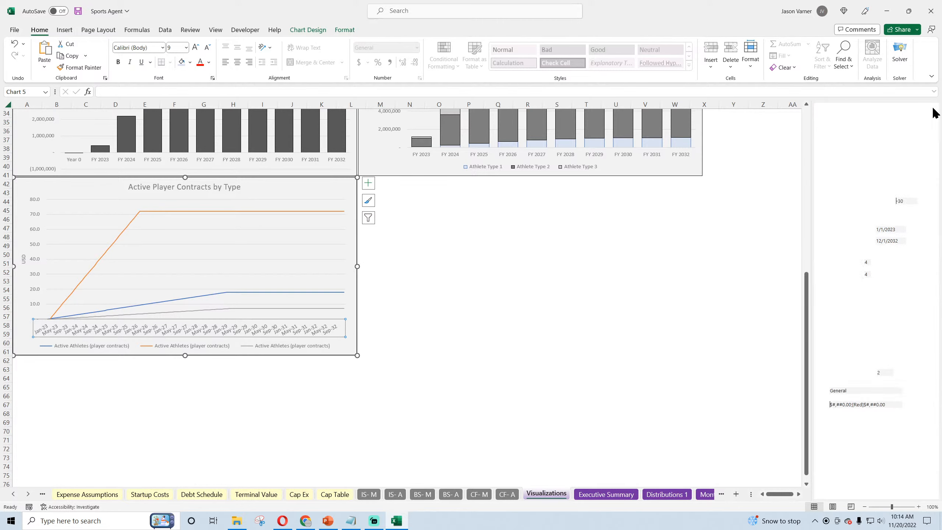
pyautogui.click(641, 262)
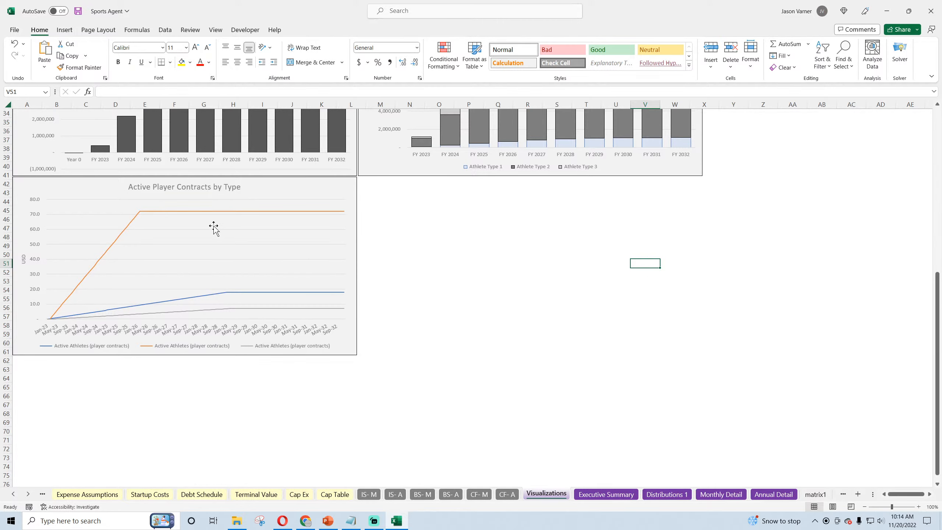
# Set the orange line's outline weight to 3 pt in the Active Player Contracts by Type chart.
pyautogui.rightClick(193, 211)
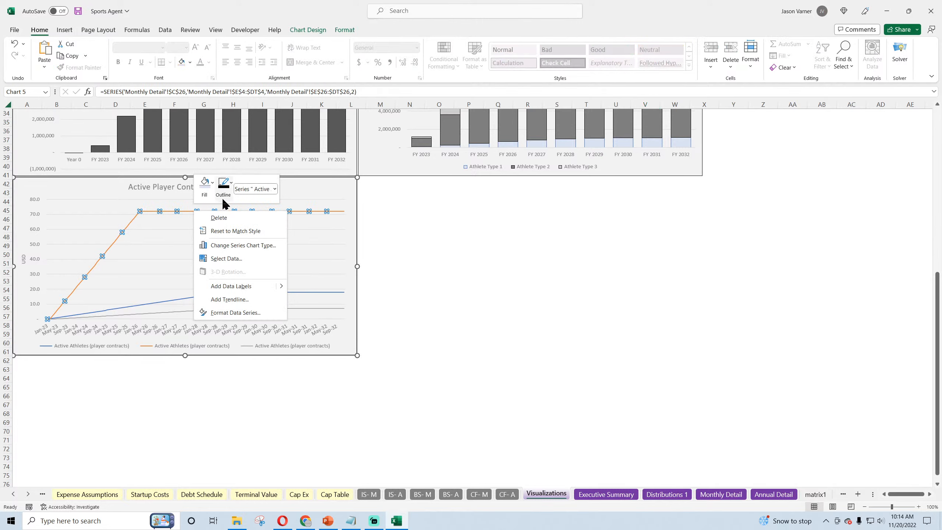
pyautogui.click(223, 196)
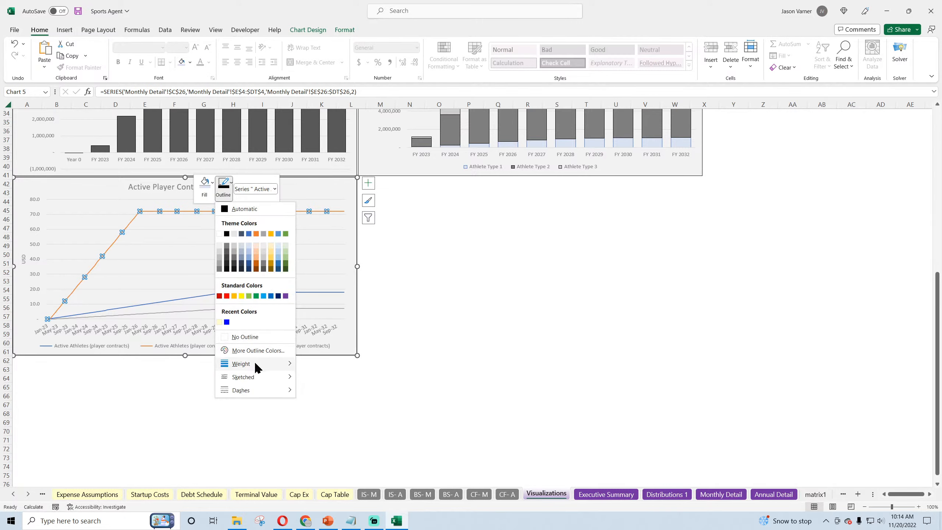
pyautogui.moveTo(255, 361)
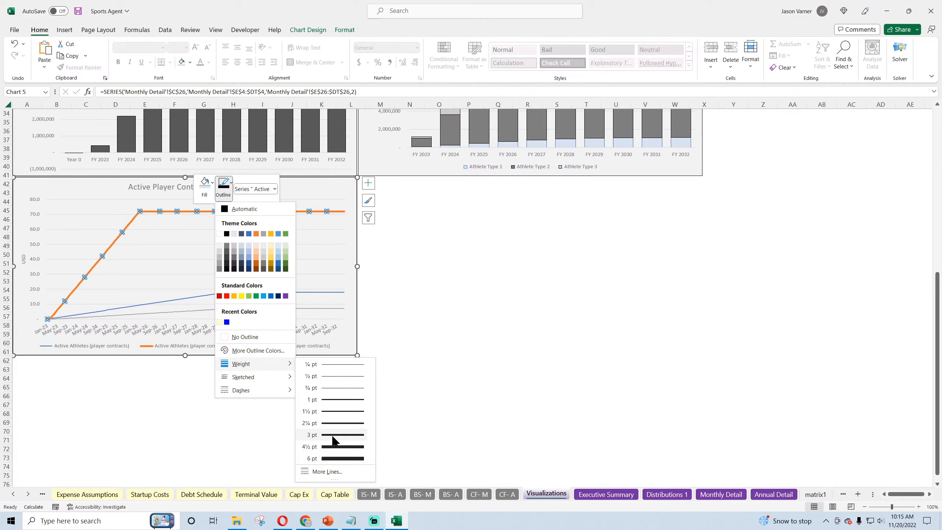
pyautogui.click(332, 435)
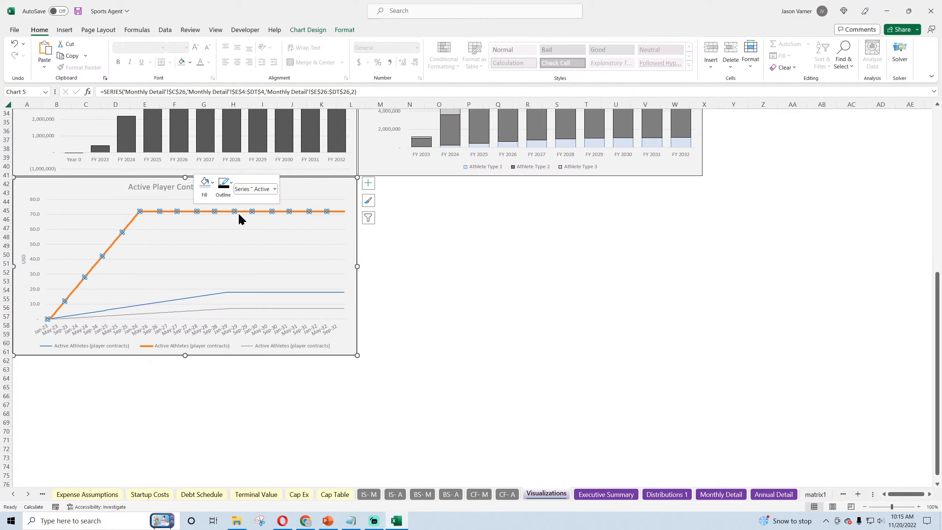
pyautogui.click(223, 187)
pyautogui.moveTo(248, 371)
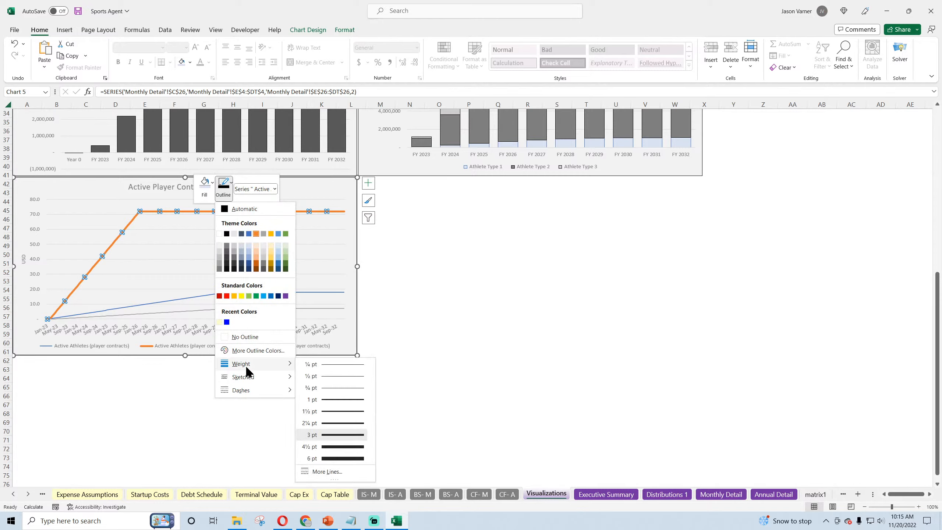
# Set the blue line's weight to 3 pt and thicken the grey line to match.
pyautogui.rightClick(200, 295)
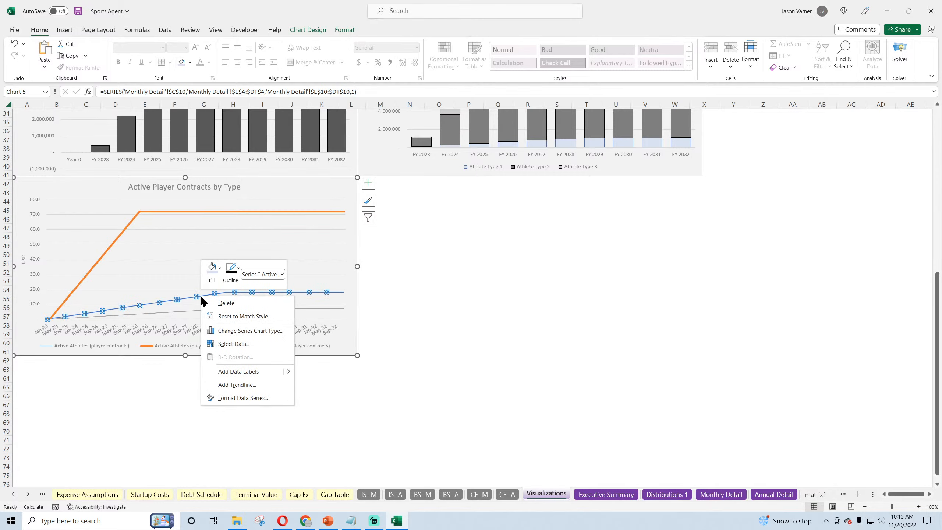
pyautogui.click(229, 284)
pyautogui.moveTo(258, 449)
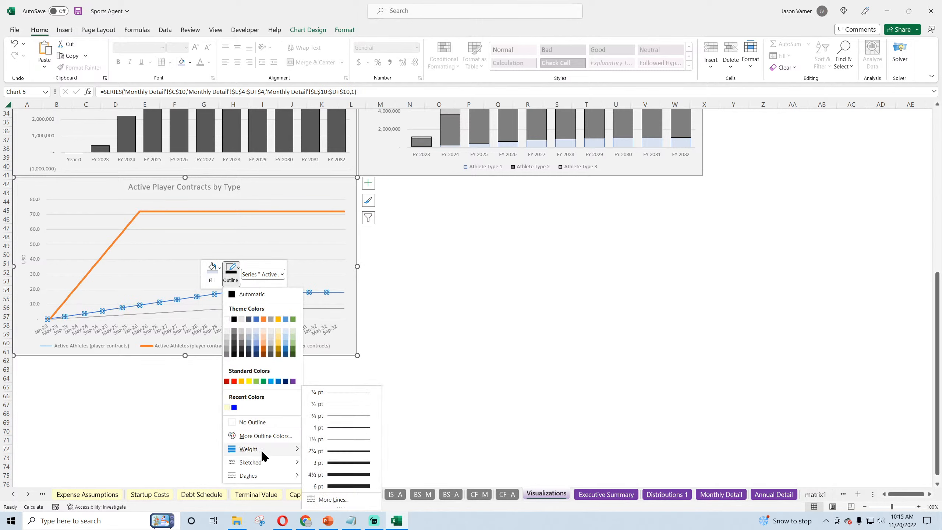
pyautogui.click(336, 463)
pyautogui.rightClick(278, 308)
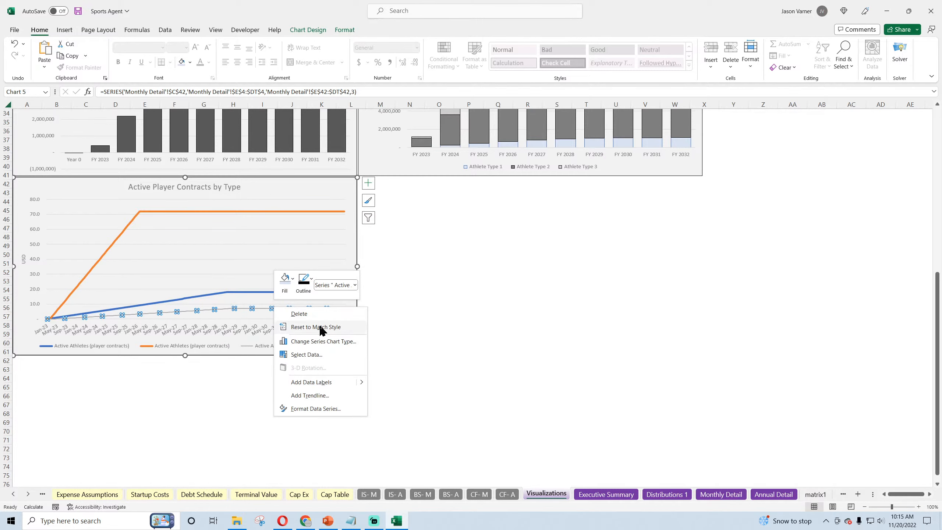
pyautogui.click(303, 287)
pyautogui.moveTo(330, 461)
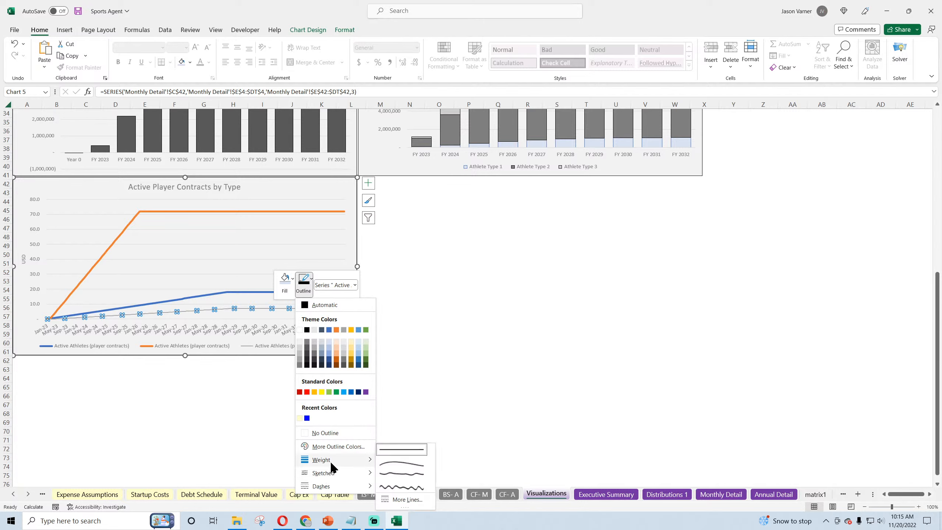
pyautogui.click(389, 464)
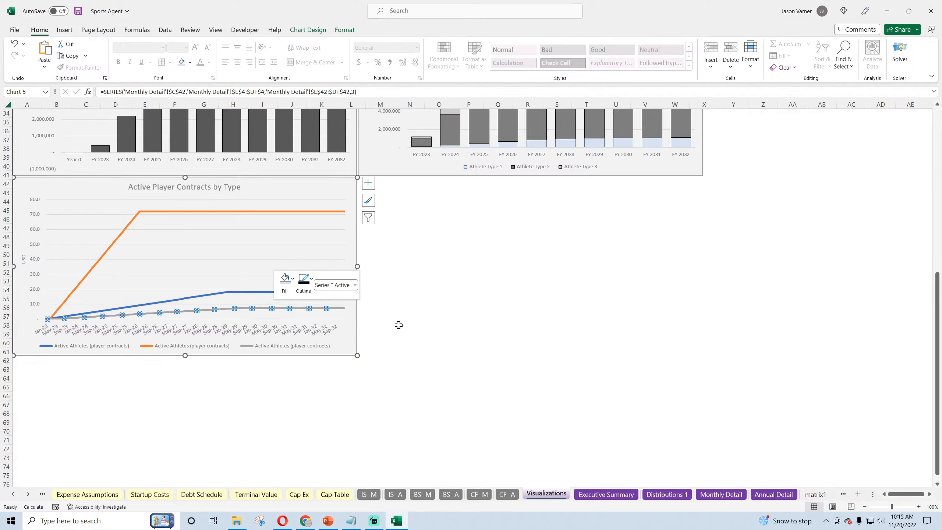
pyautogui.click(445, 337)
# Recolor the orange line of the Active Player Contracts by Type chart black and save the workbook.
pyautogui.rightClick(202, 214)
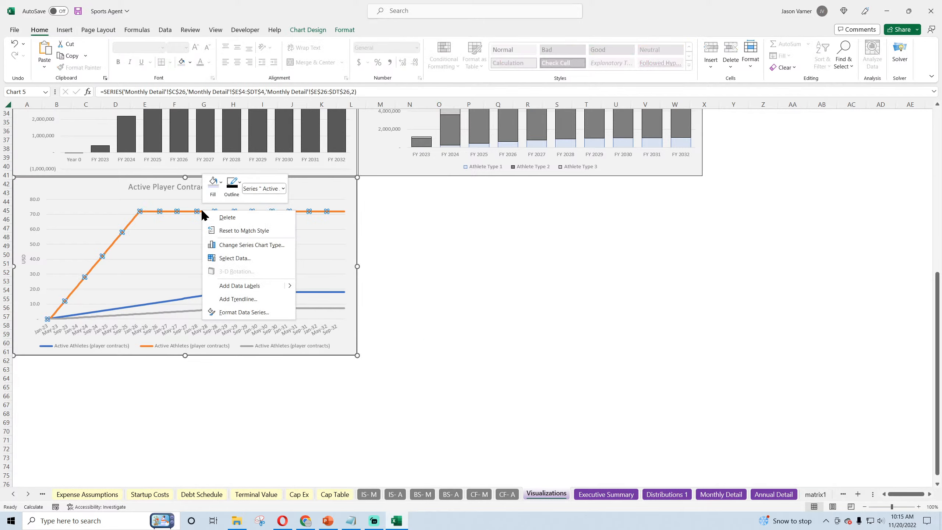
pyautogui.click(232, 186)
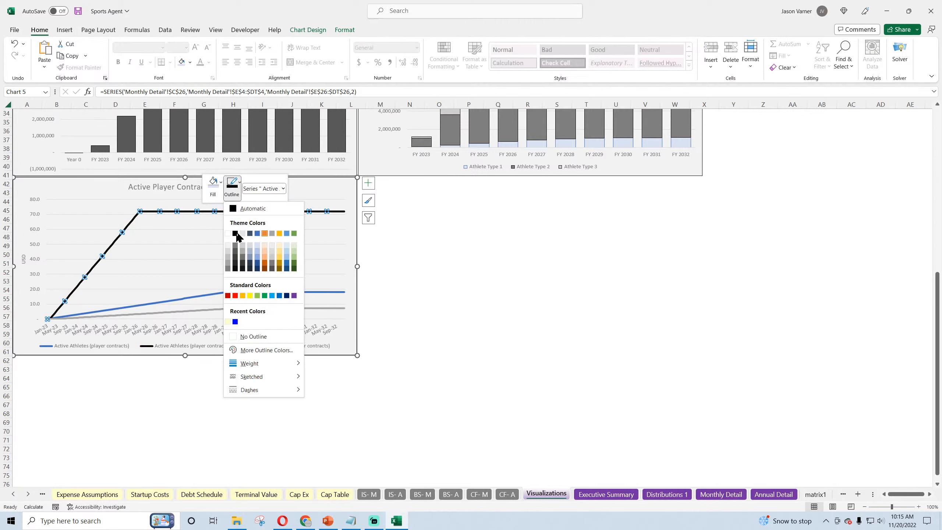
pyautogui.click(236, 233)
pyautogui.rightClick(245, 293)
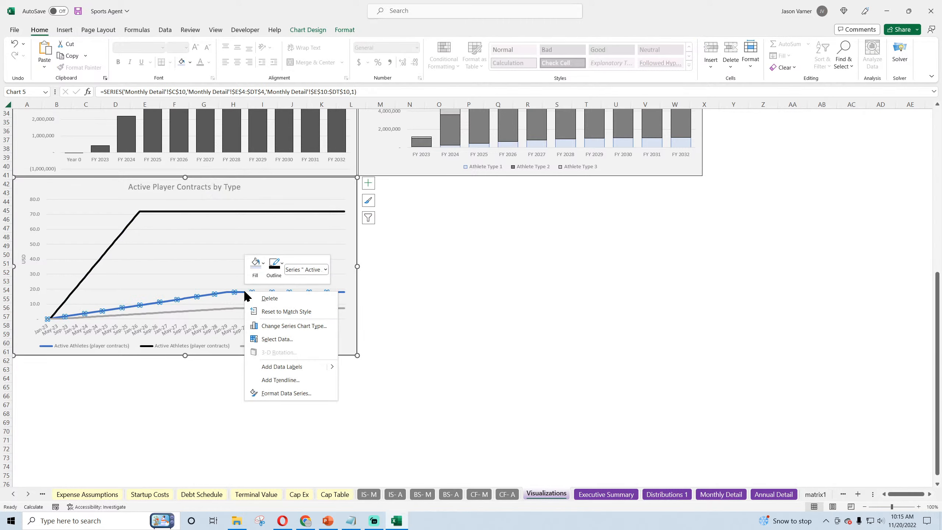
pyautogui.click(492, 314)
pyautogui.click(492, 313)
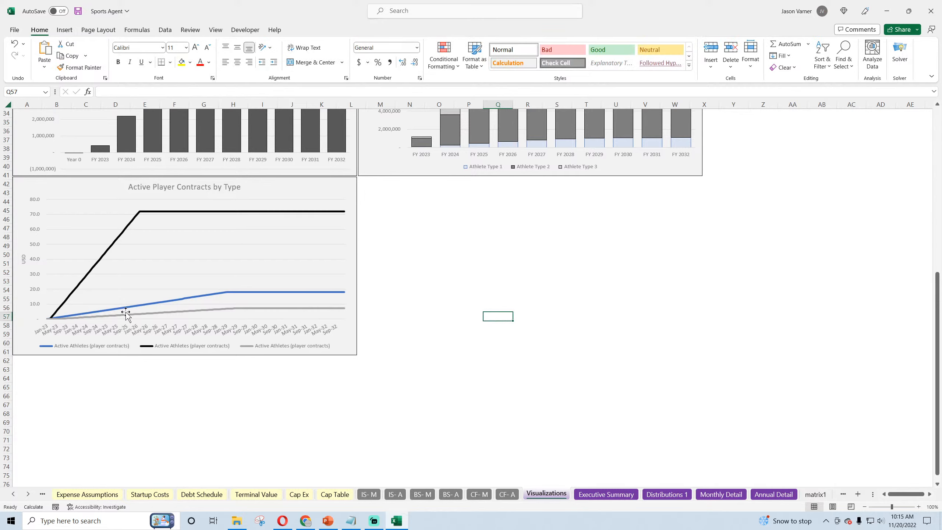
pyautogui.click(78, 11)
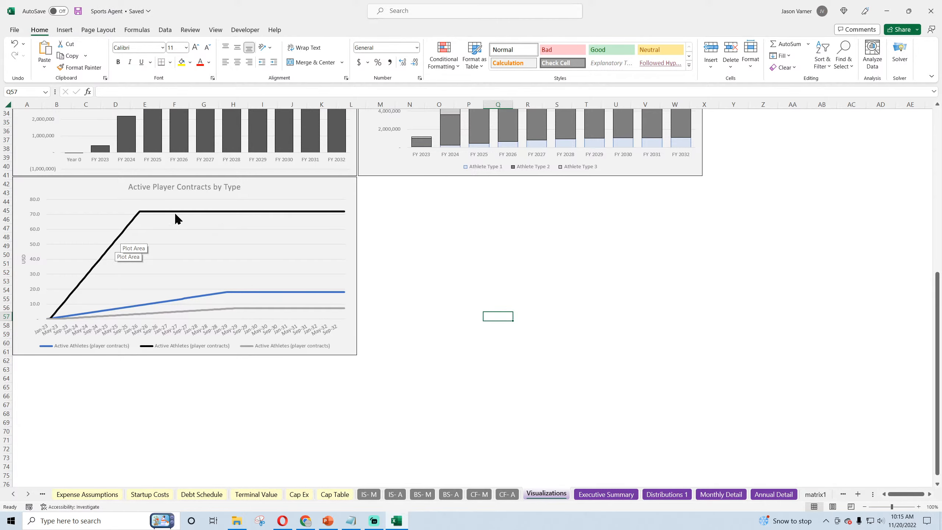
# Look over the matrix2 and Validation 1 sheets, return to the Visualizations sheet and save the workbook.
pyautogui.click(813, 495)
pyautogui.click(839, 495)
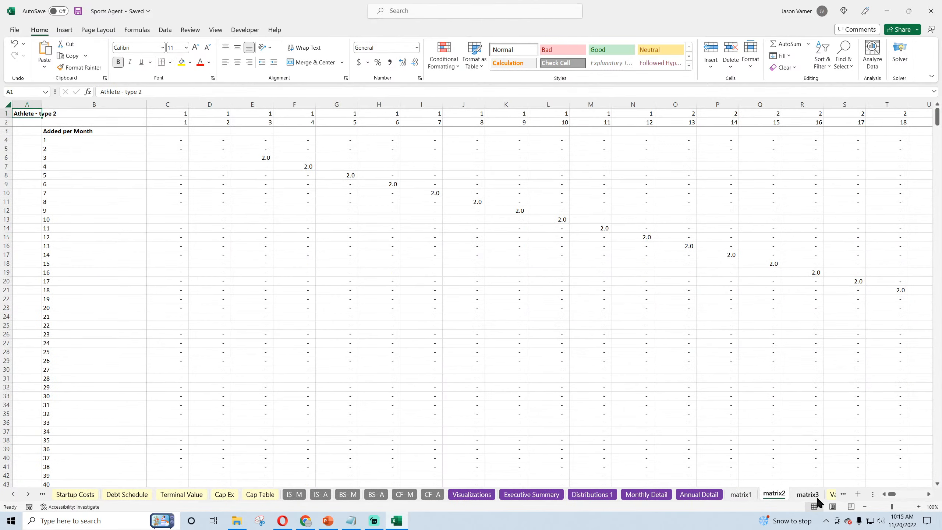
pyautogui.click(831, 495)
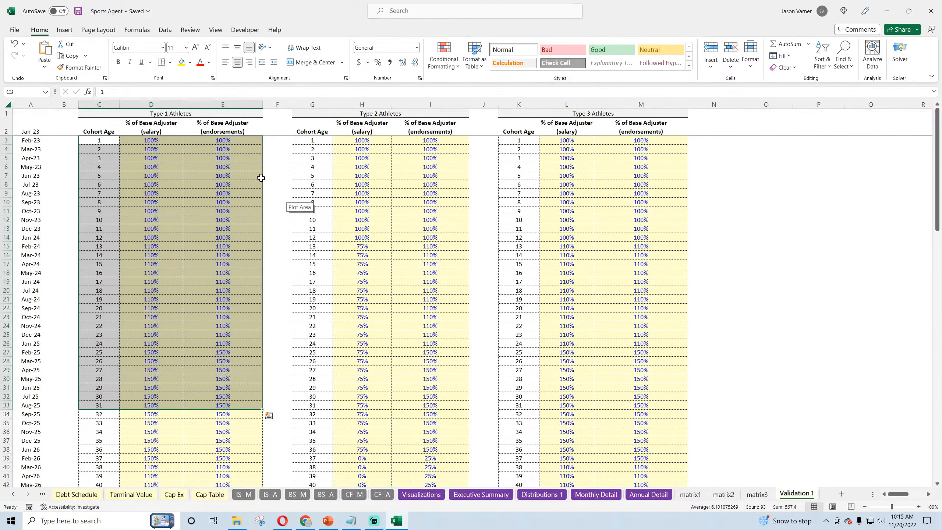
pyautogui.click(421, 495)
pyautogui.click(431, 404)
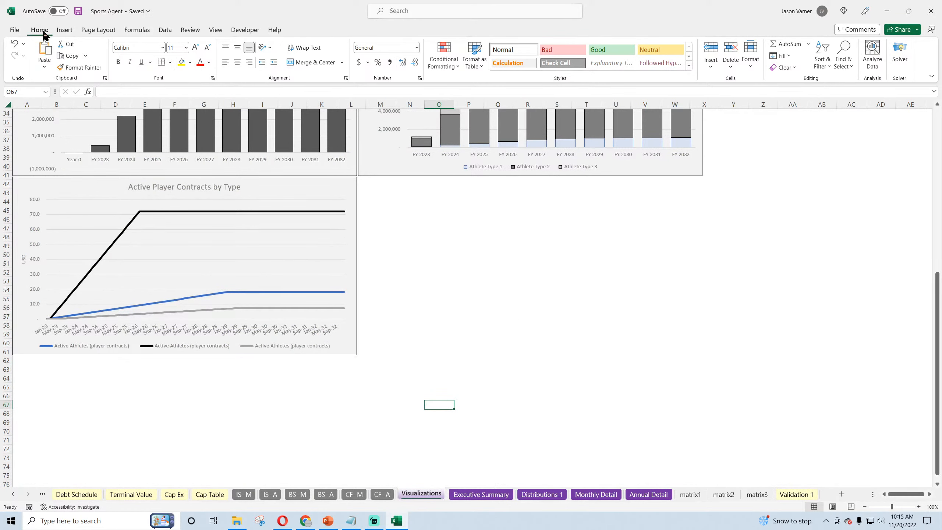
pyautogui.click(78, 11)
# Correct the capitalization in the cash flow chart's title so it reads "Total Cash Flow by Year".
pyautogui.scroll(11, 412, 335)
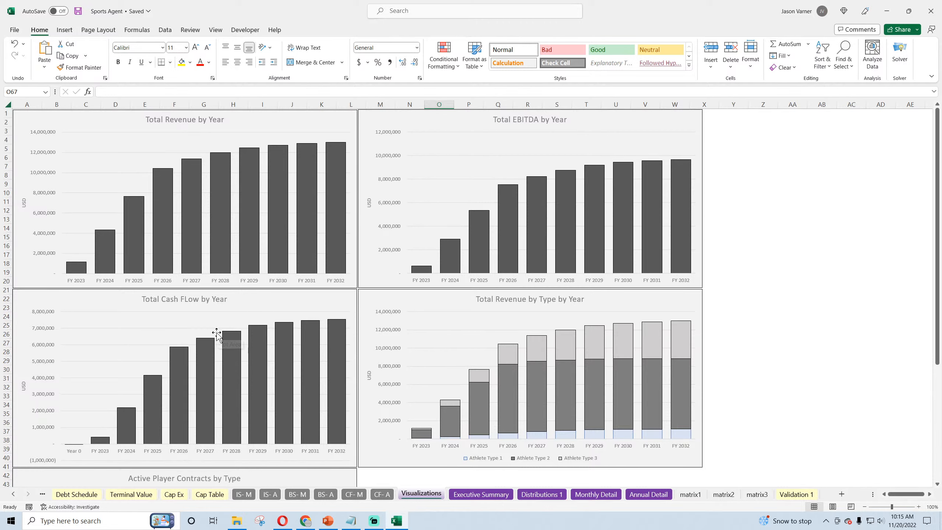
pyautogui.click(186, 299)
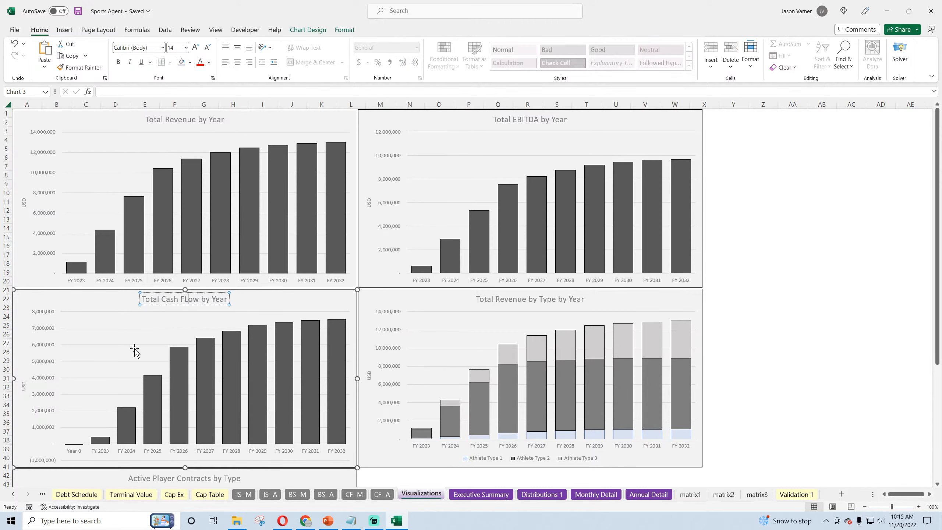
pyautogui.press('BackSpace')
pyautogui.write('l')
pyautogui.click(780, 313)
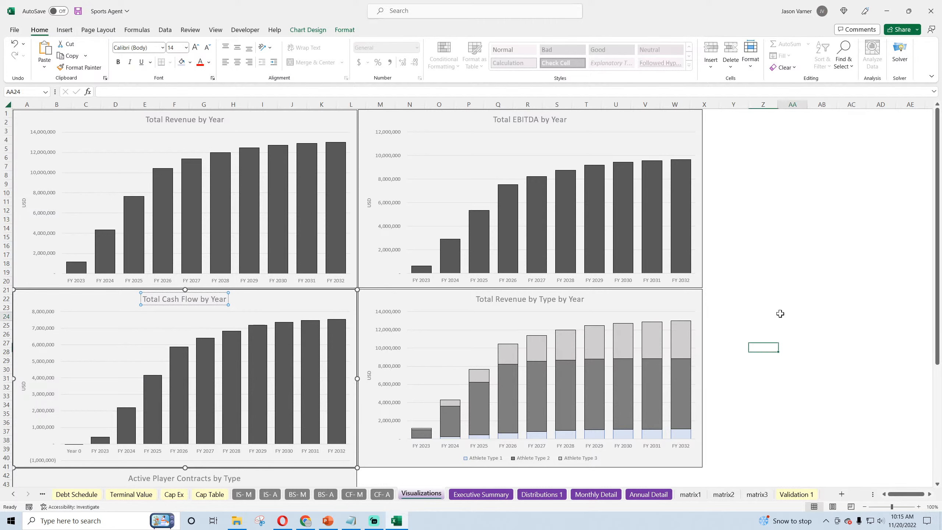
# Duplicate the Active Player Contracts by Type chart, align the copy directly below the Total Revenue by Type by Year chart, and save the workbook.
pyautogui.scroll(-11, 780, 313)
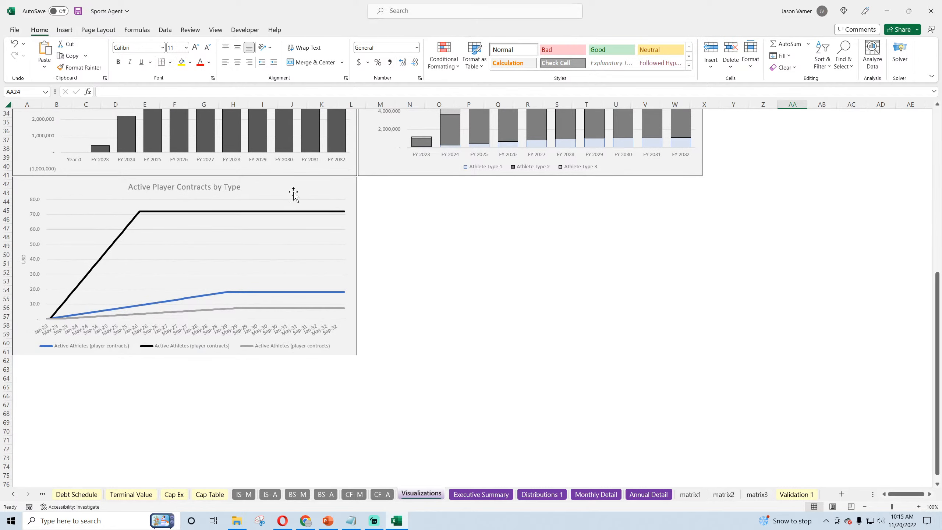
pyautogui.rightClick(293, 192)
pyautogui.click(308, 227)
pyautogui.rightClick(426, 203)
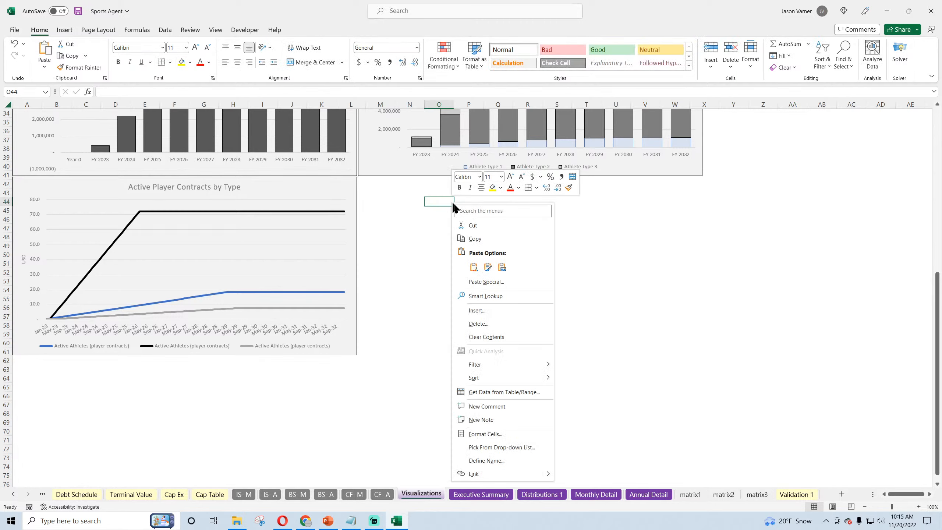
pyautogui.click(473, 263)
pyautogui.moveTo(493, 207); pyautogui.dragTo(433, 186)
pyautogui.click(78, 11)
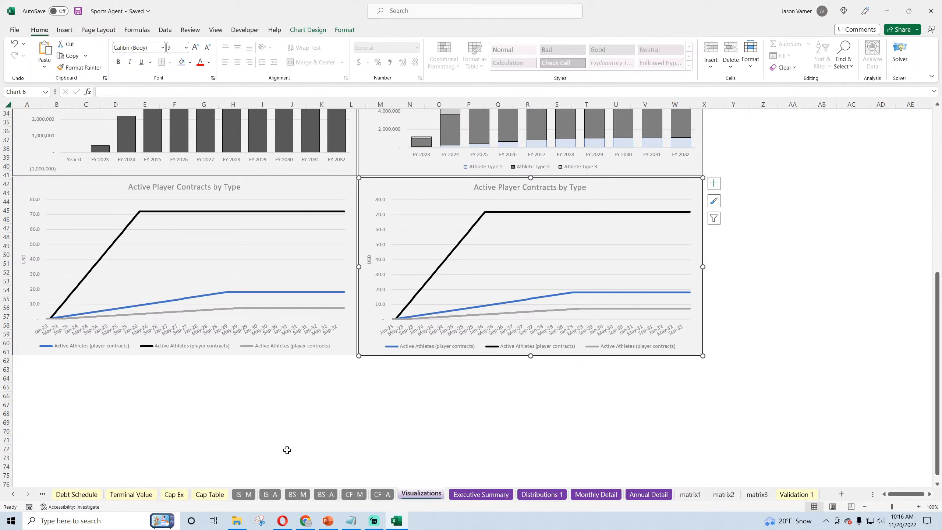
# Examine the Type 1 athletes' average annual contract value and endorsement deals rows on the Revenue Assumptions sheet.
pyautogui.click(12, 495)
pyautogui.click(12, 495)
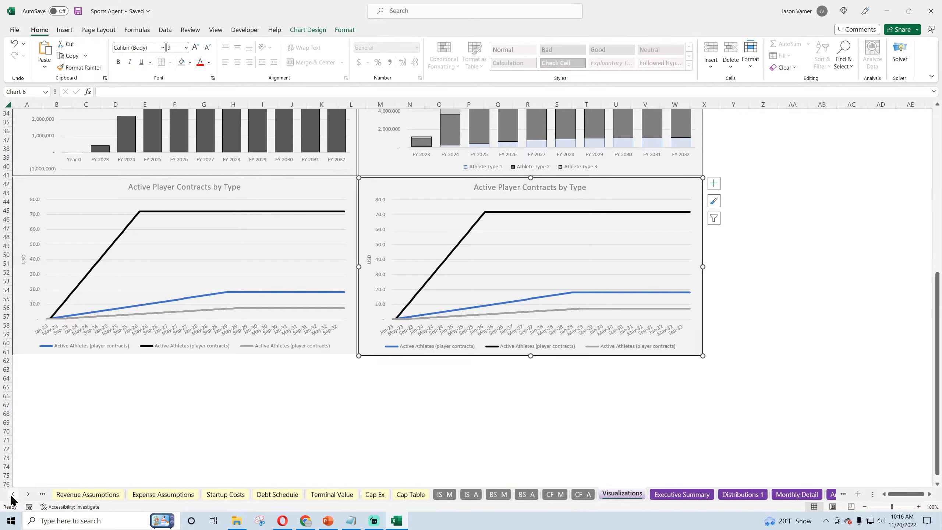
pyautogui.click(12, 494)
pyautogui.click(140, 494)
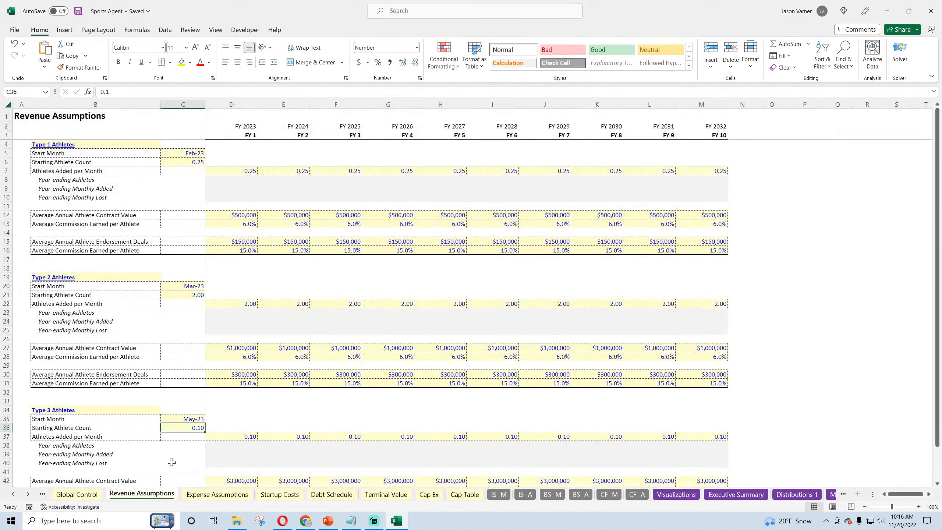
pyautogui.click(96, 216)
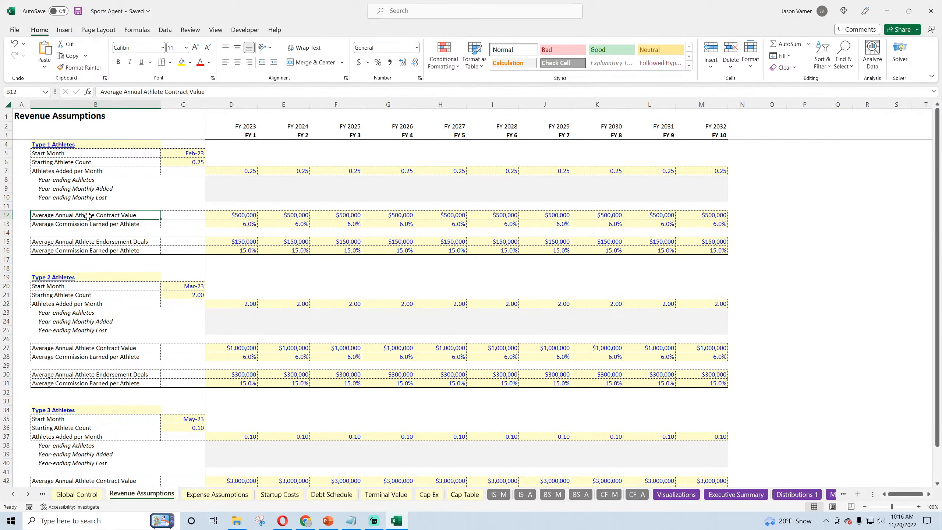
pyautogui.click(233, 215)
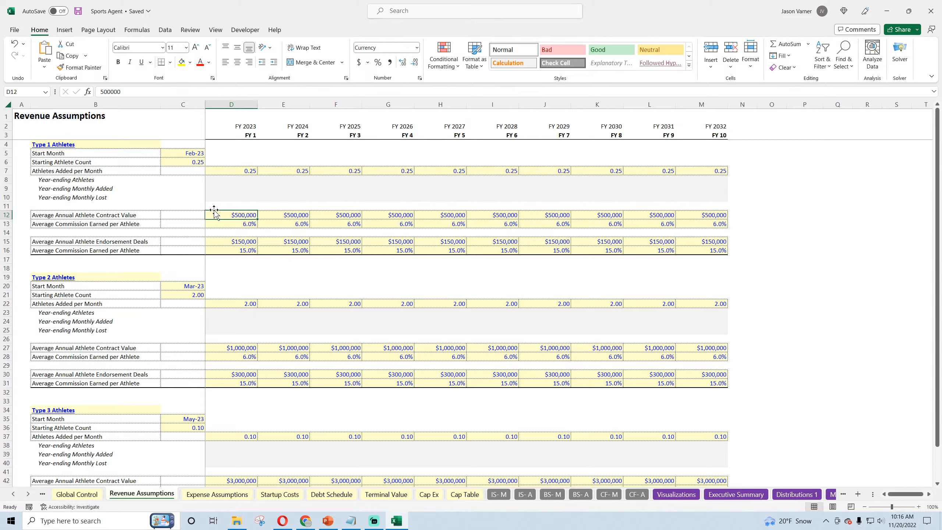
pyautogui.click(278, 215)
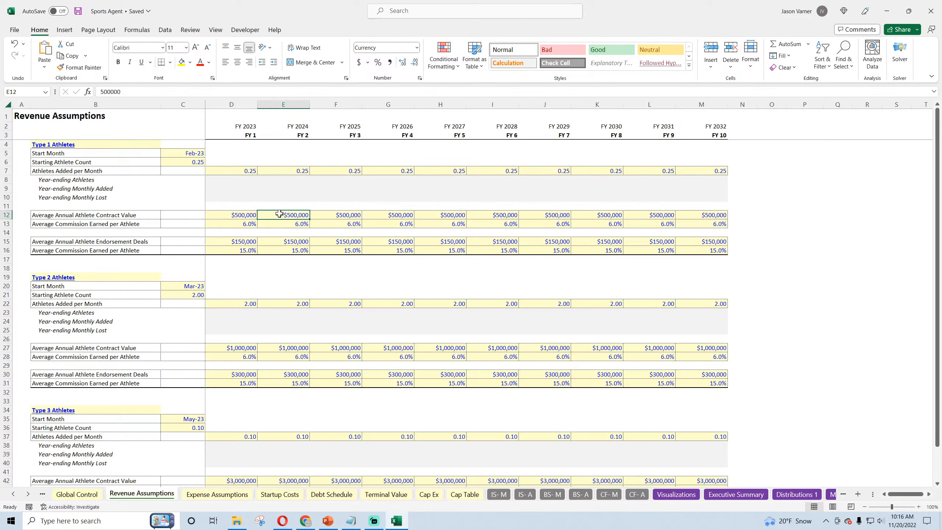
pyautogui.click(242, 215)
pyautogui.click(302, 215)
pyautogui.click(356, 215)
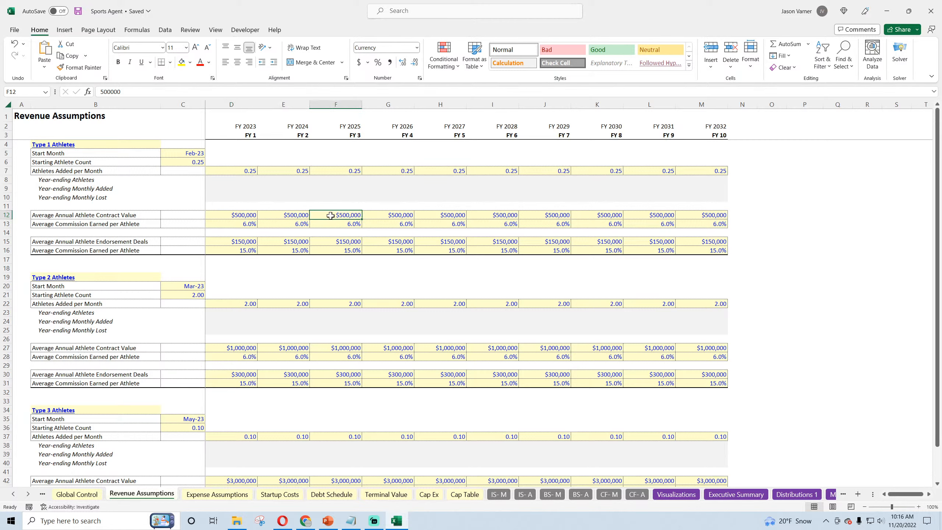
pyautogui.moveTo(243, 215); pyautogui.dragTo(678, 242)
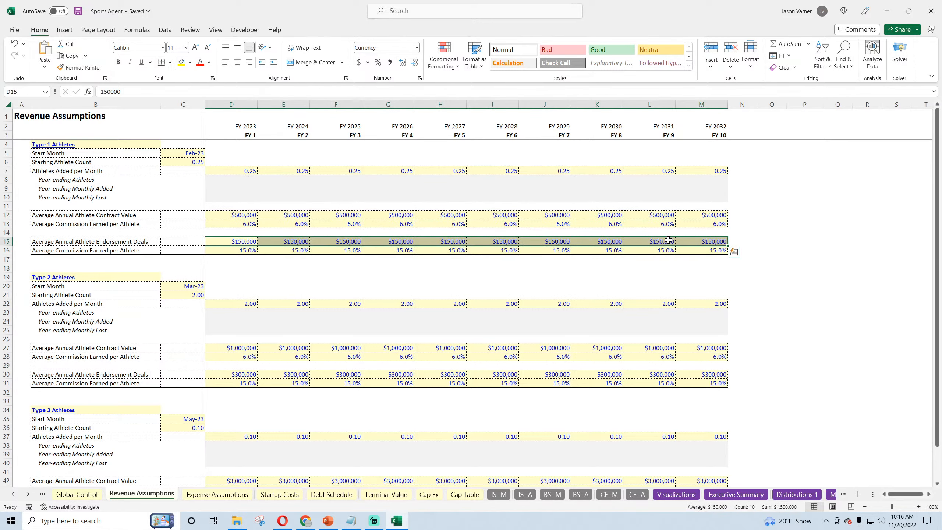
# Save the workbook and return from the Revenue Assumptions sheet to the Visualizations sheet.
pyautogui.click(237, 214)
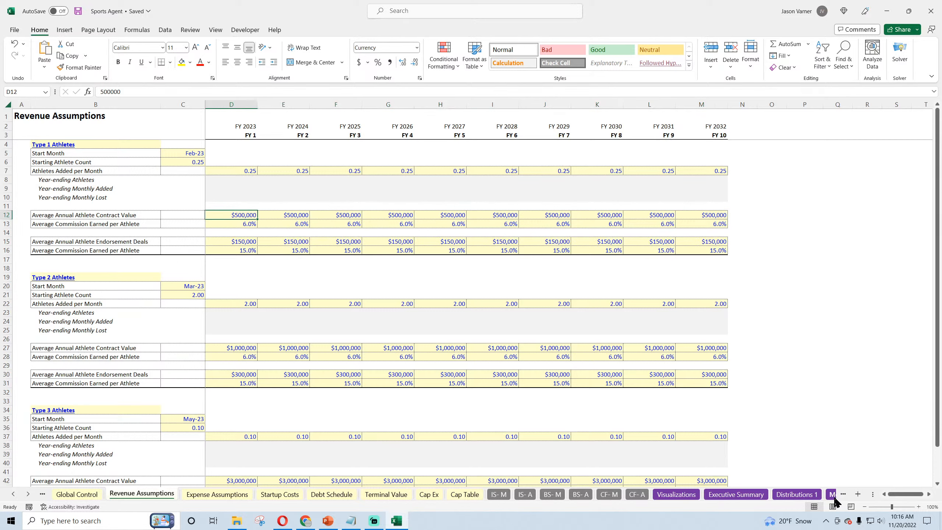
pyautogui.click(78, 11)
pyautogui.scroll(-4, 174, 337)
pyautogui.scroll(4, 197, 382)
pyautogui.click(676, 495)
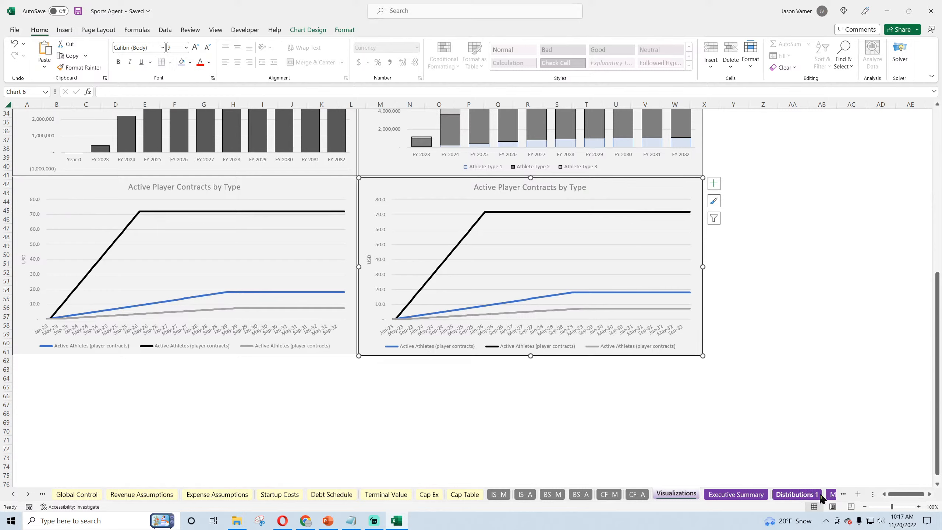
# Remove all three Active Athletes (player contracts) series from the data source of the duplicated chart below Total Revenue by Type by Year.
pyautogui.rightClick(426, 197)
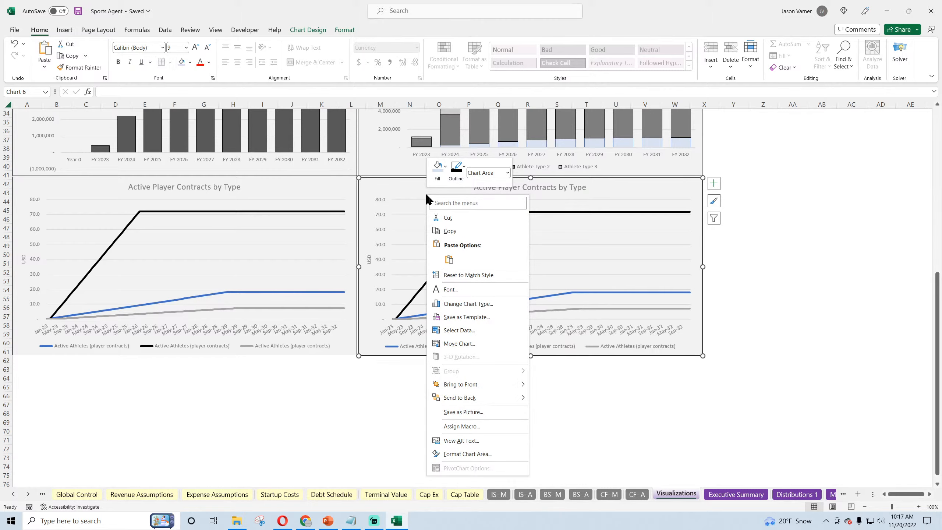
pyautogui.click(459, 330)
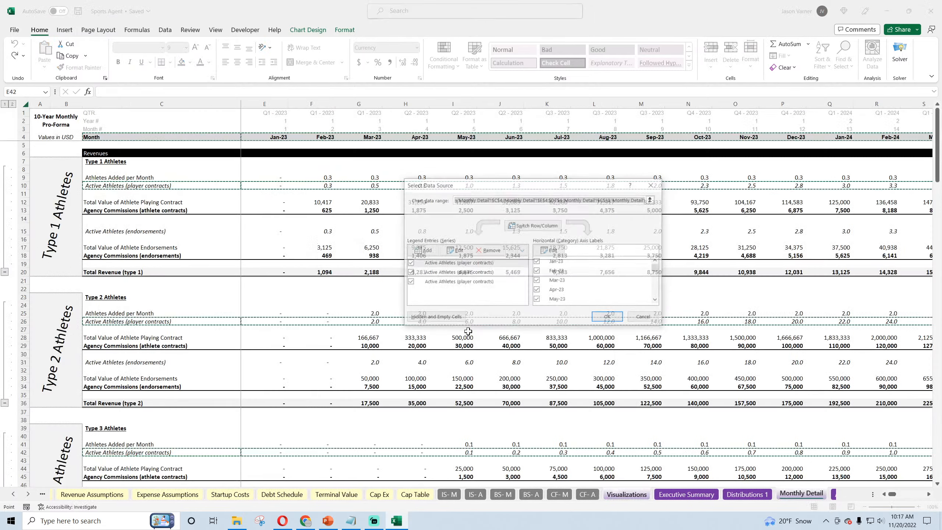
pyautogui.click(488, 250)
pyautogui.click(487, 250)
pyautogui.click(487, 250)
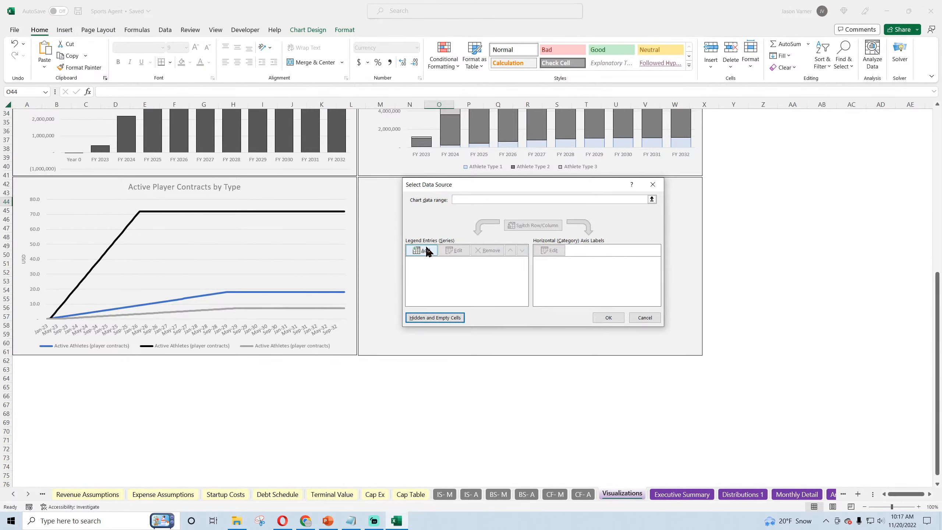
pyautogui.click(423, 250)
pyautogui.click(830, 496)
pyautogui.click(830, 494)
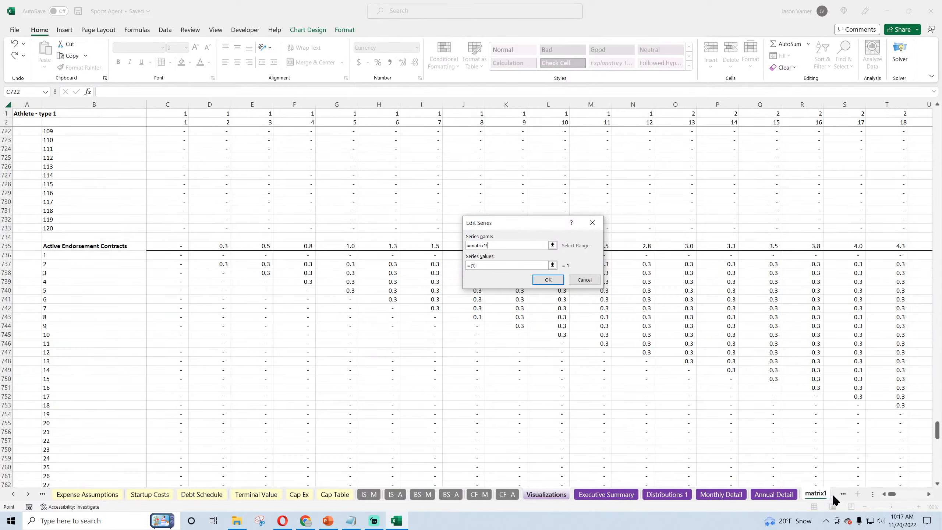
pyautogui.click(830, 494)
pyautogui.click(831, 494)
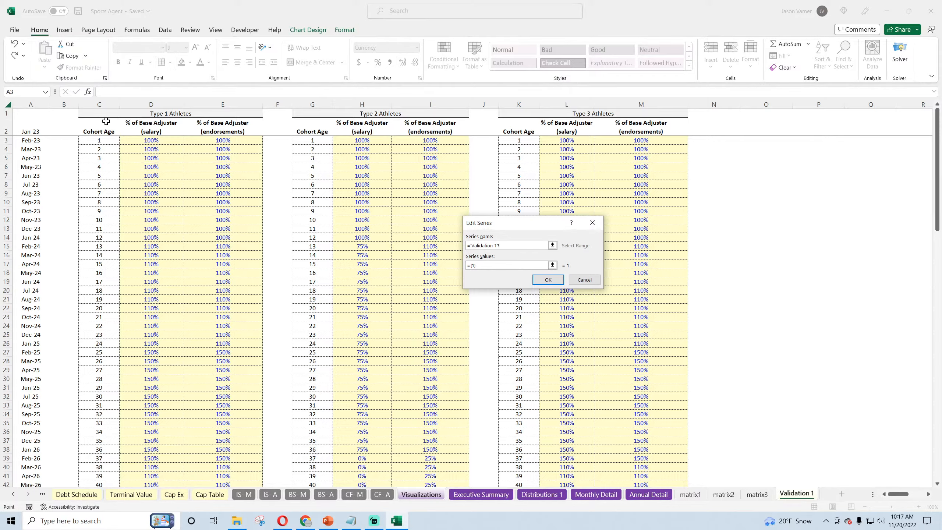
pyautogui.moveTo(106, 121); pyautogui.dragTo(233, 474)
pyautogui.click(472, 287)
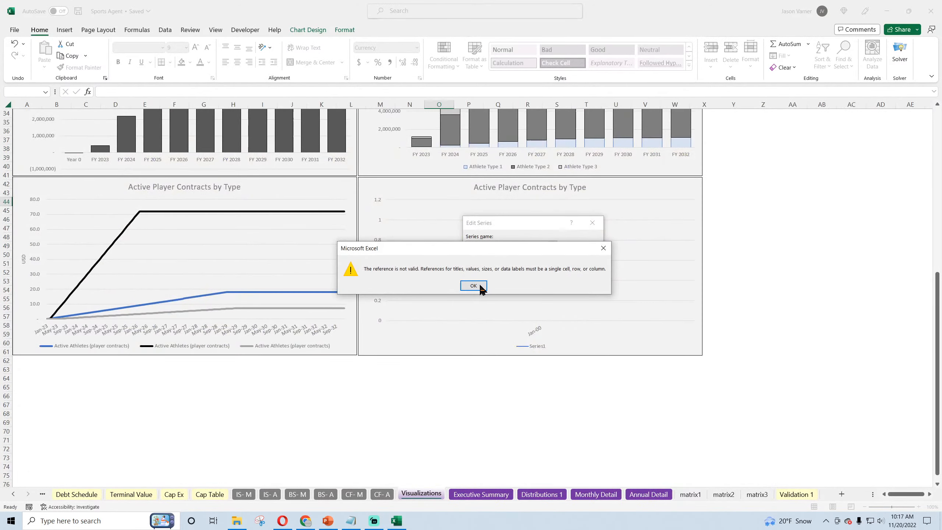
pyautogui.click(480, 286)
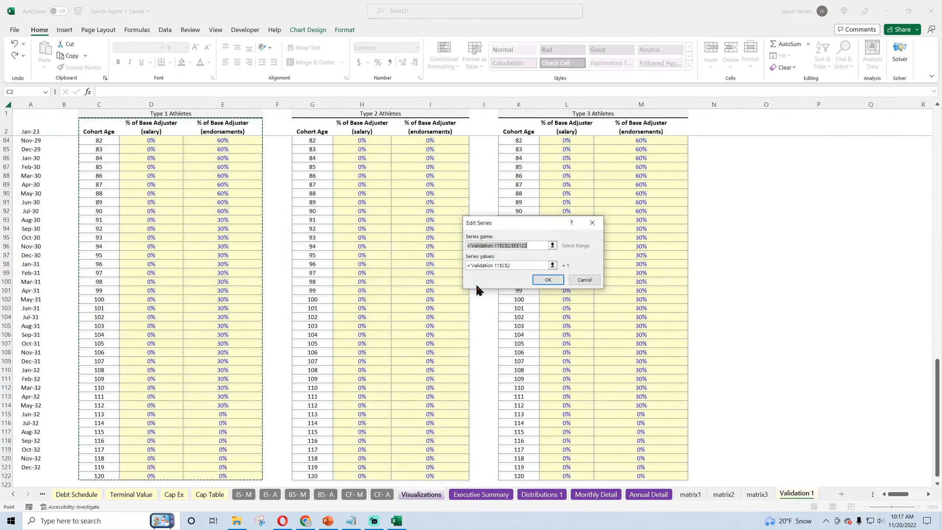
pyautogui.click(584, 280)
# Set the duplicated chart's data range to 'Validation 1'!$C$2:$E$122, covering the Type 1 athletes' cohort age and both base adjuster columns.
pyautogui.click(475, 199)
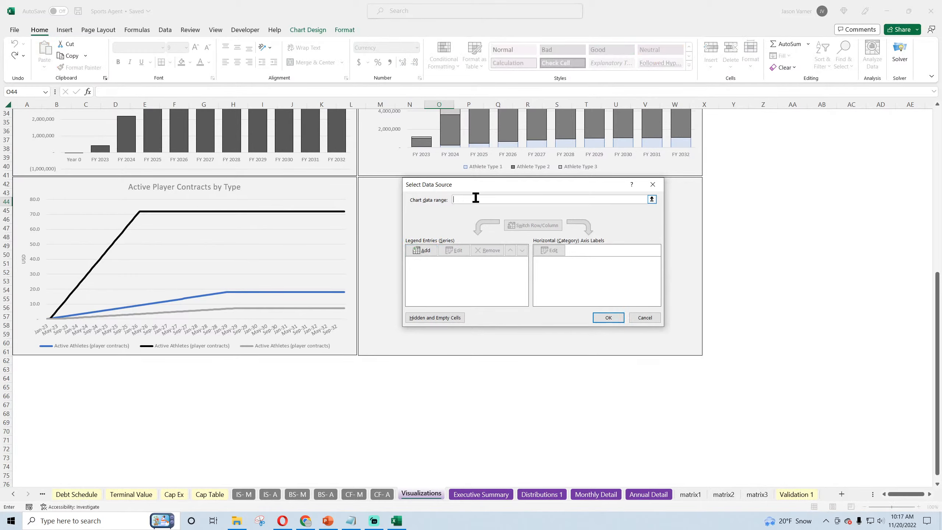
pyautogui.click(796, 493)
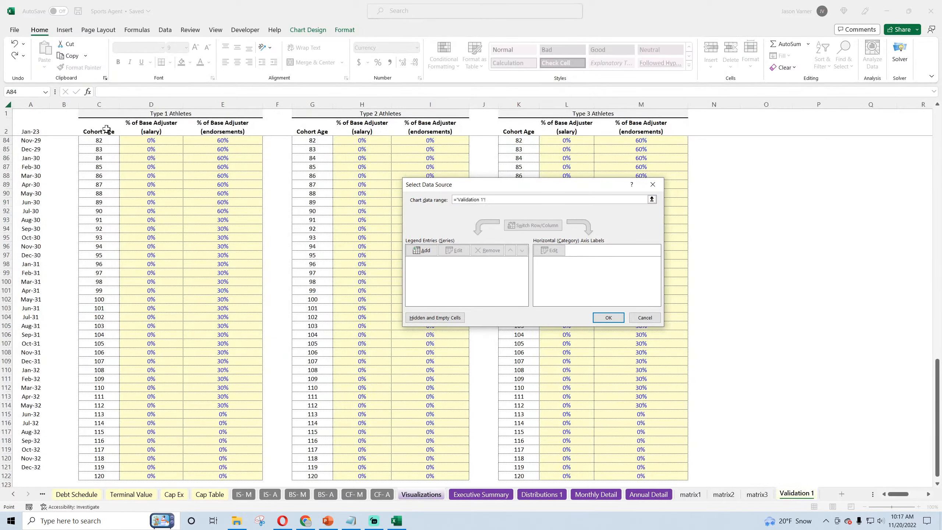
pyautogui.moveTo(106, 129); pyautogui.dragTo(227, 468)
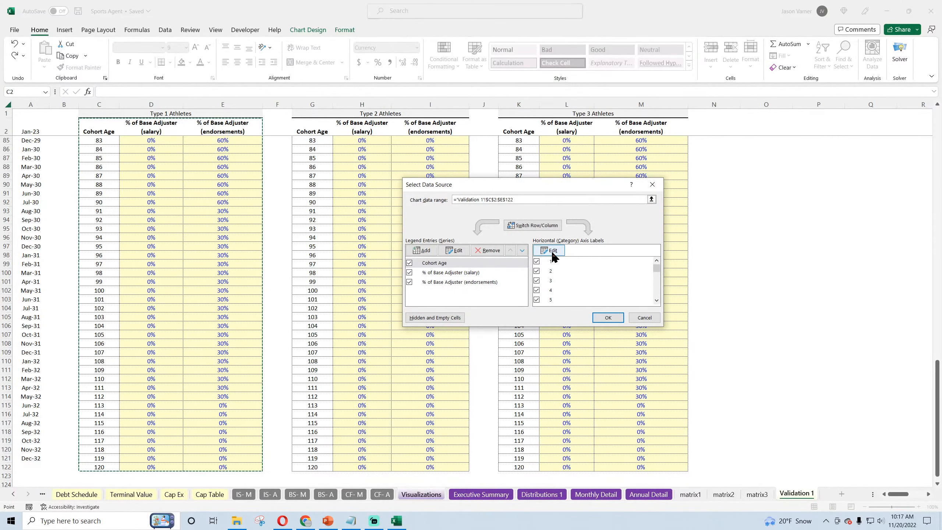
pyautogui.click(601, 318)
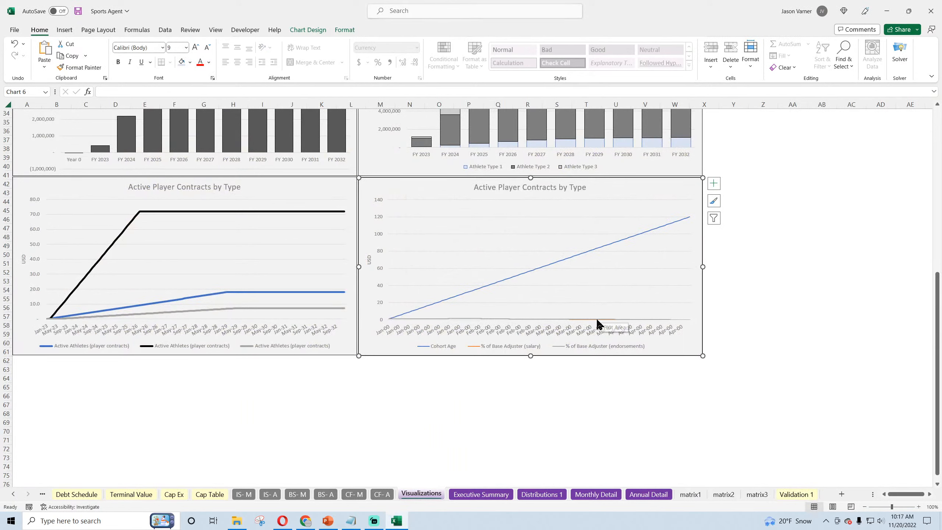
pyautogui.moveTo(593, 320)
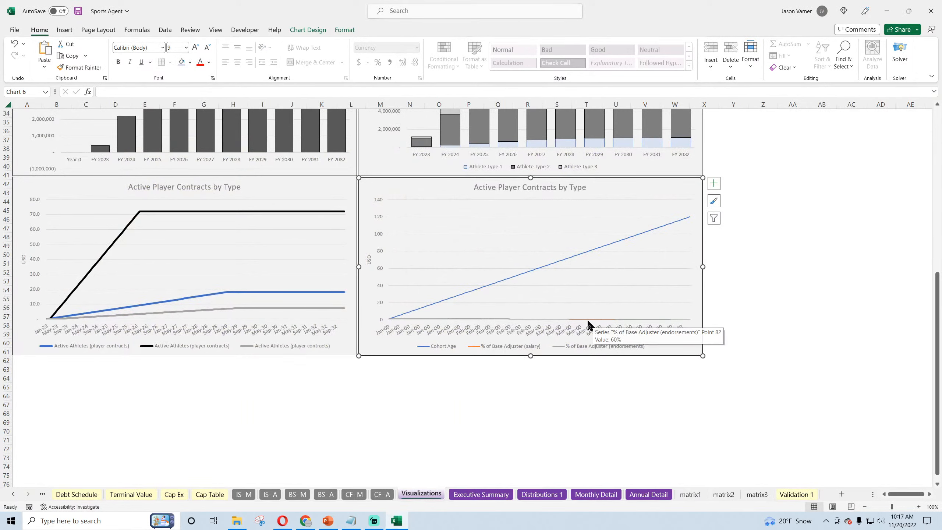
pyautogui.rightClick(253, 188)
pyautogui.click(293, 295)
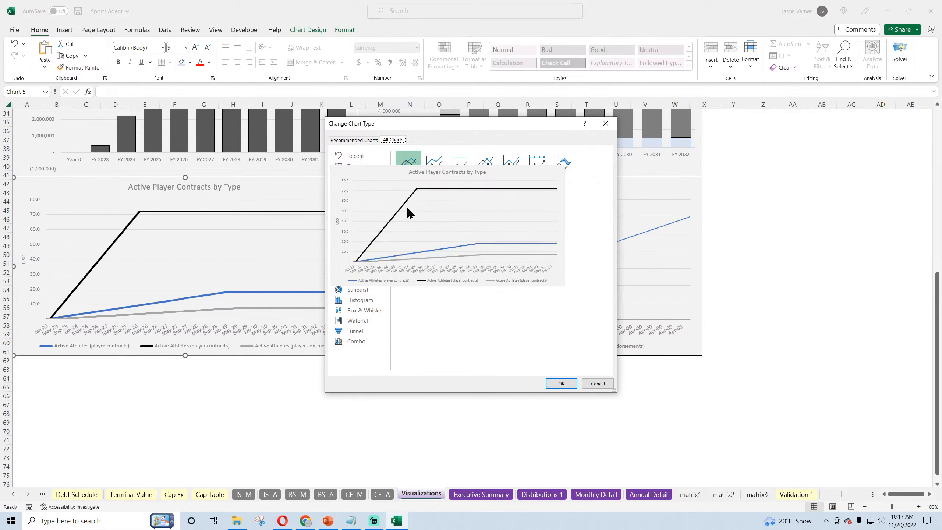
pyautogui.click(600, 384)
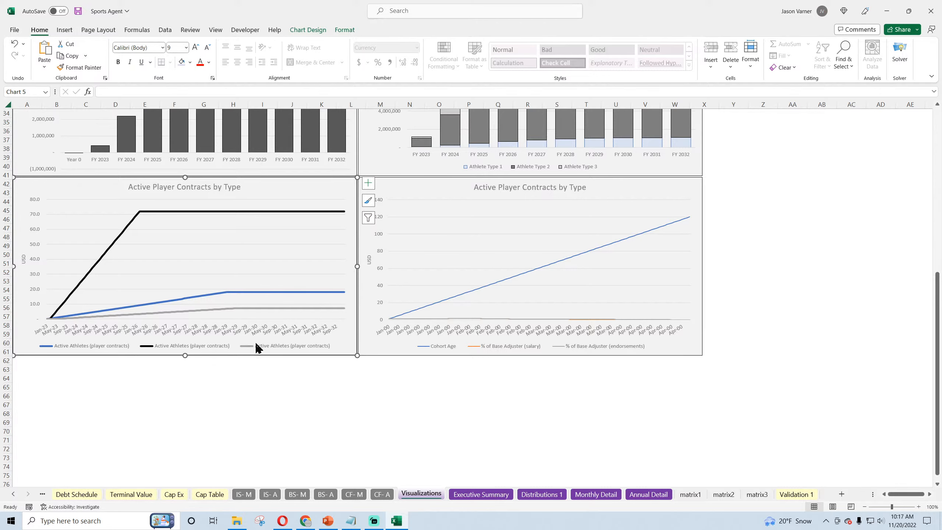
# On the Monthly Detail sheet, append "(type 1)" to the Type 1 Total Value of Athlete Playing Contract label, and undo that edit.
pyautogui.click(596, 494)
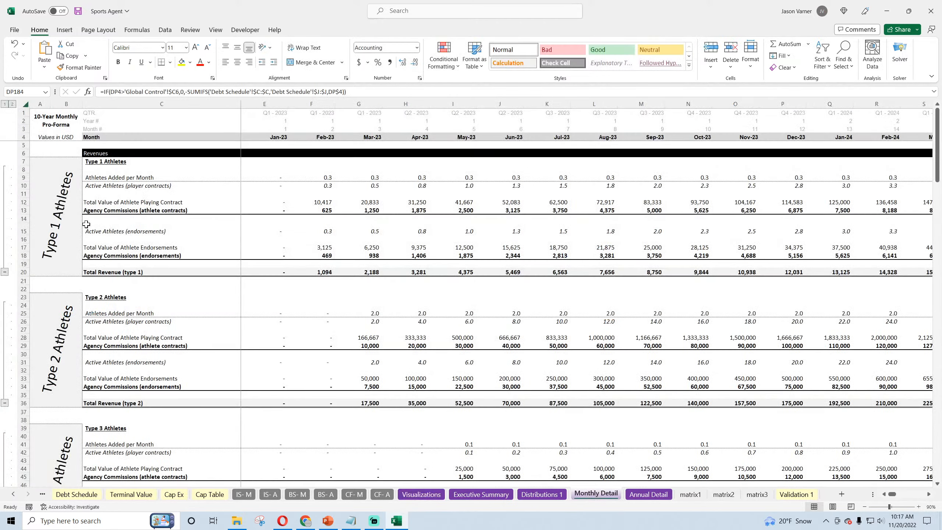
pyautogui.click(125, 204)
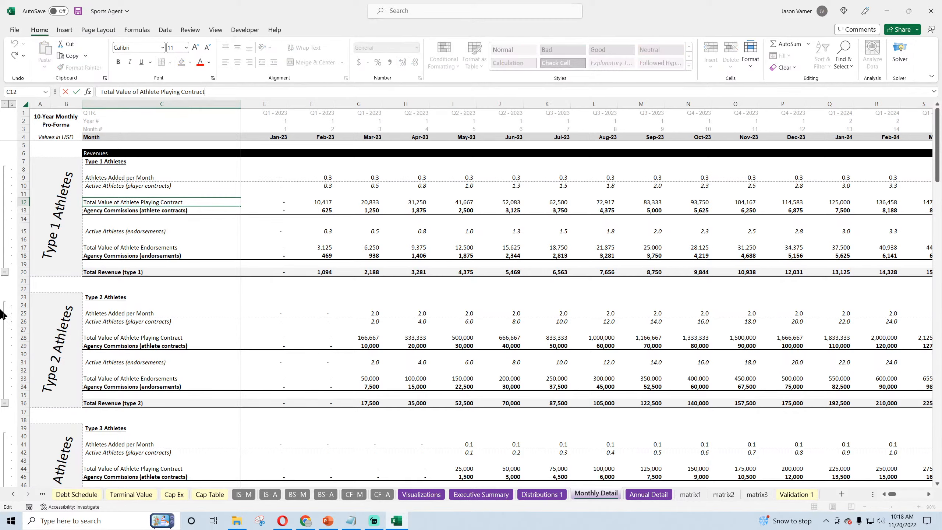
pyautogui.write('(type 1)')
pyautogui.press('Return')
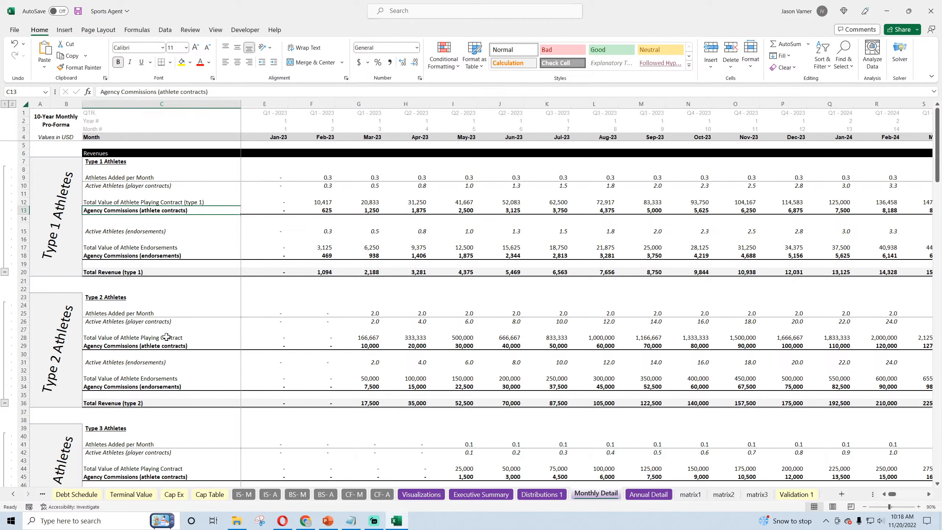
pyautogui.click(156, 322)
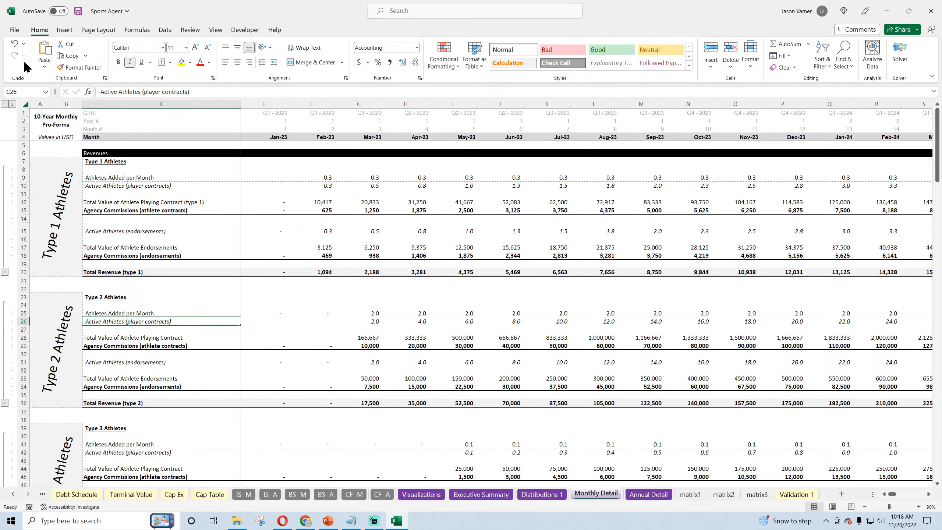
pyautogui.click(14, 43)
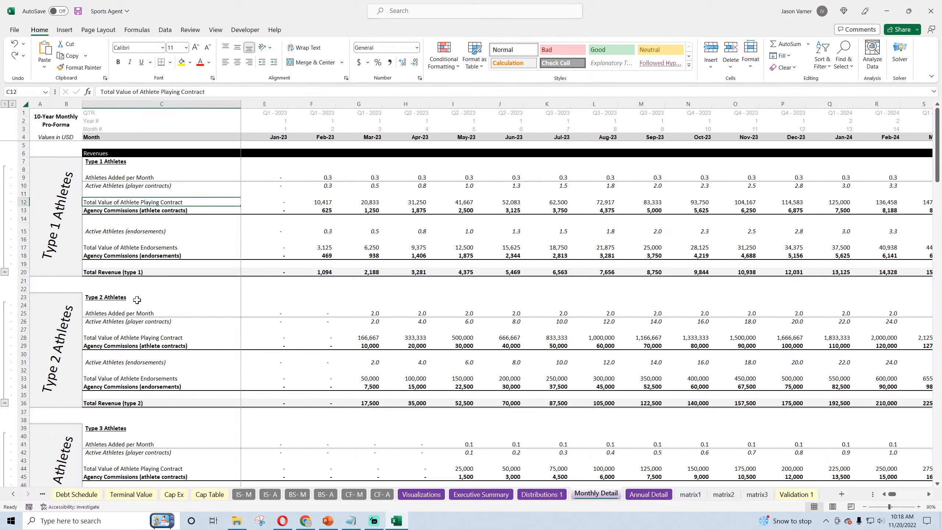
# Select the Active Athletes (player contracts) label in the Type 1 Athletes block of the Monthly Detail sheet.
pyautogui.click(130, 274)
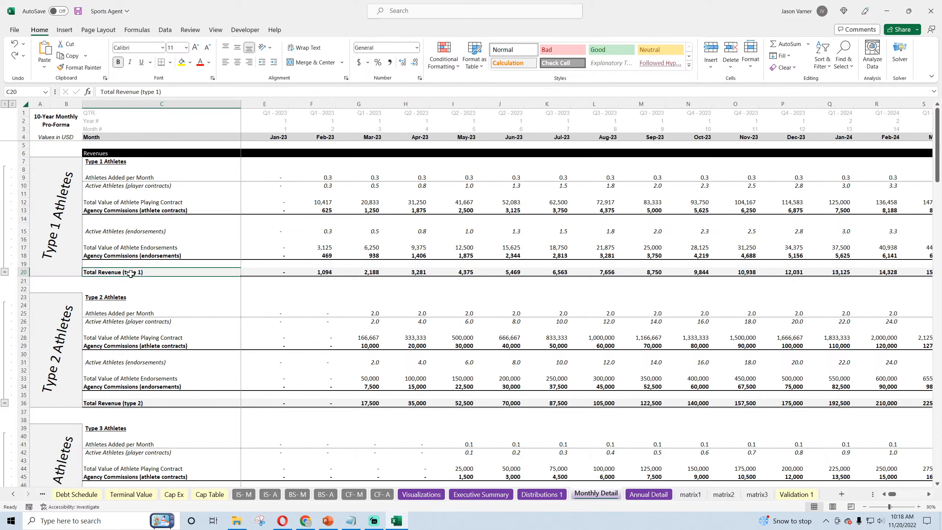
pyautogui.click(144, 210)
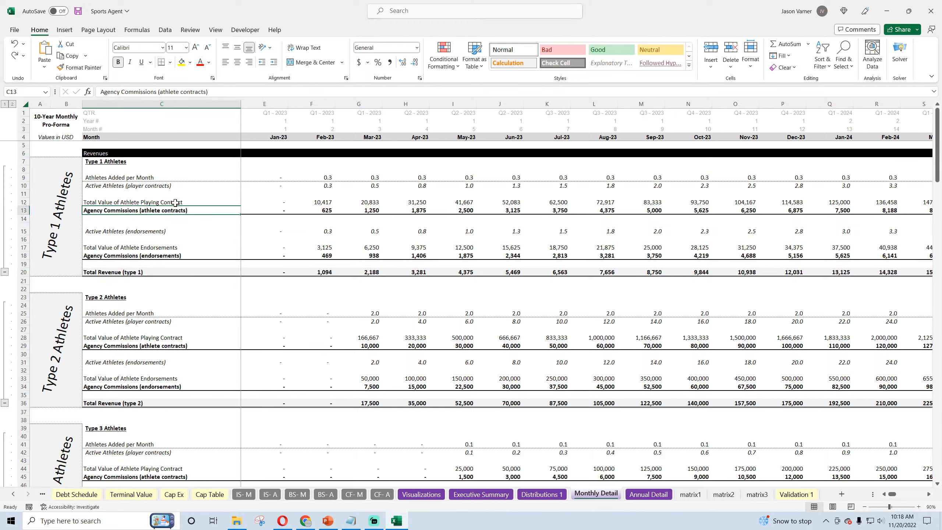
pyautogui.click(147, 184)
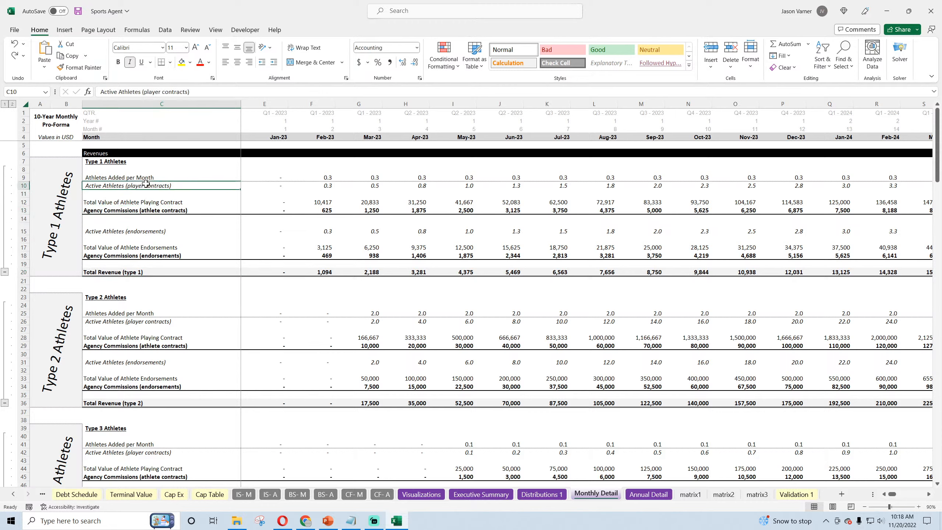
# Append "- Type 1" to the Active Athletes (player contracts) label in C10 of the Monthly Detail sheet.
pyautogui.click(200, 93)
pyautogui.write('- Ty')
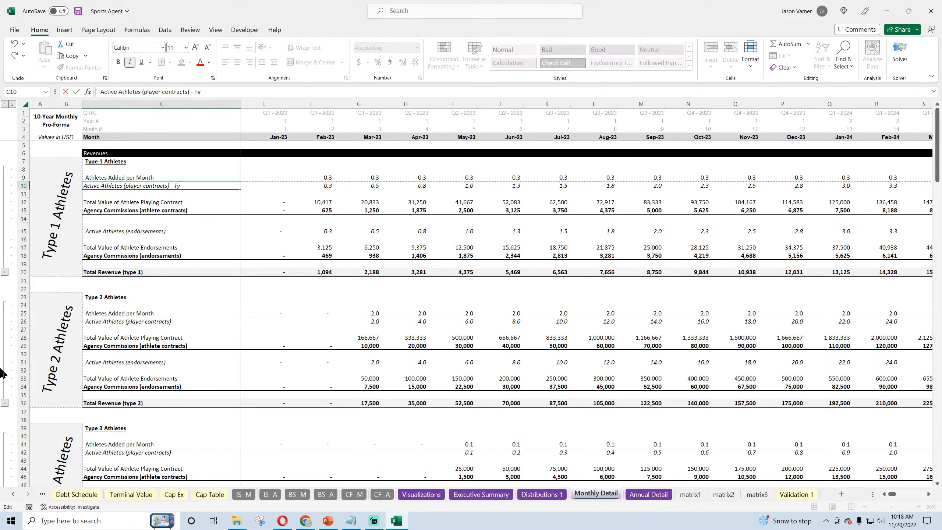
pyautogui.write('pe 1')
pyautogui.press('Return')
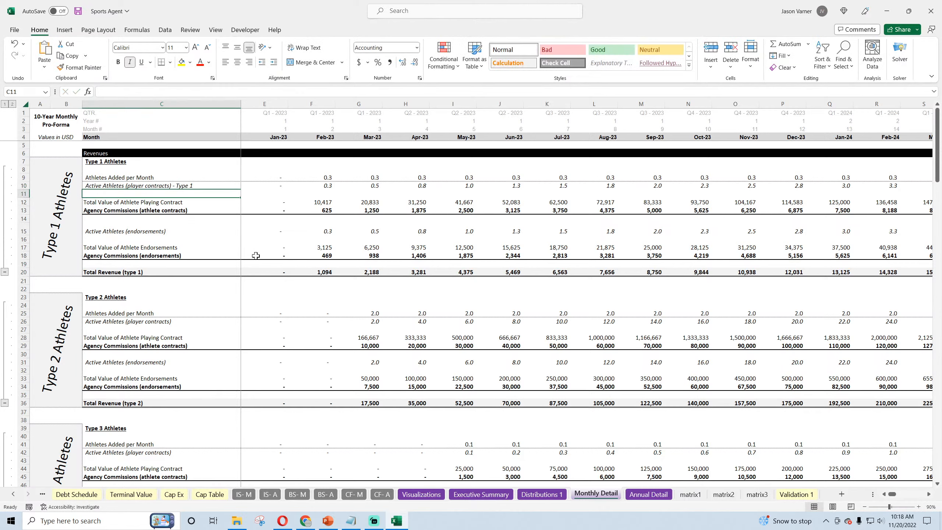
# Append "- Type 2" to the Active Athletes (player contracts) label in C26, in the Type 2 Athletes section.
pyautogui.click(142, 321)
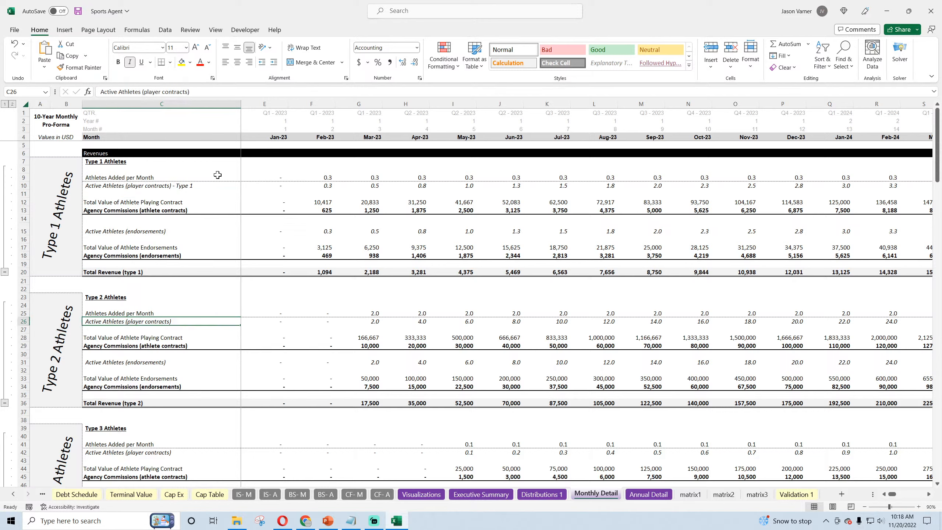
pyautogui.click(204, 91)
pyautogui.write('-')
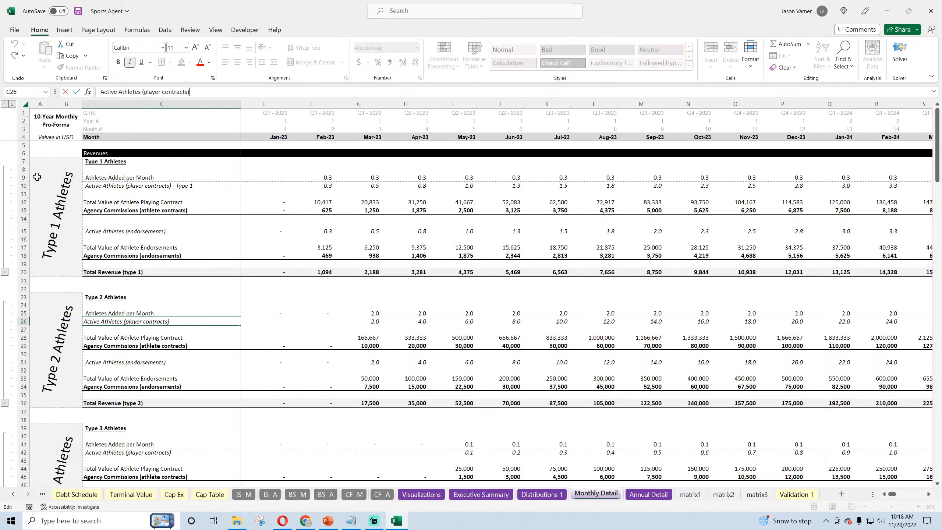
pyautogui.write(' Type 2')
pyautogui.press('Return')
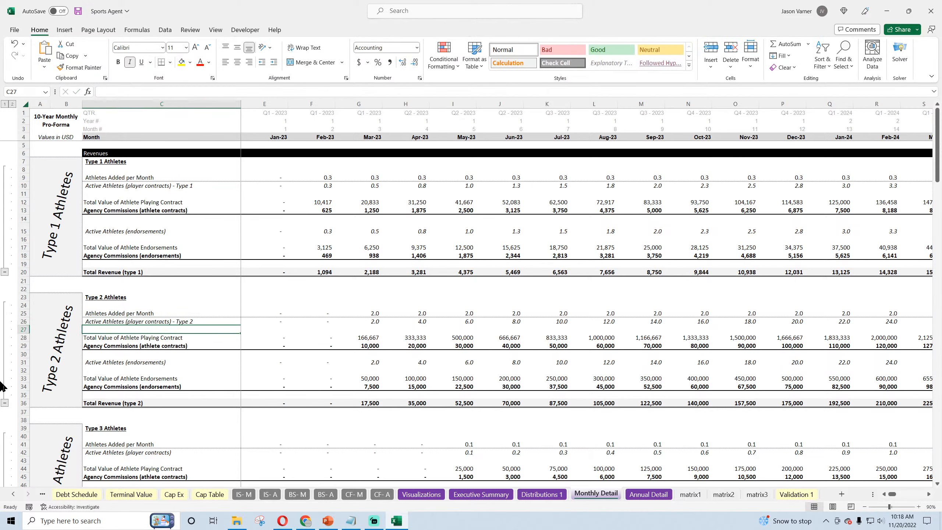
# Append "- Type 3" to the Active Athletes (player contracts) label in C42 and go back to the Visualizations sheet.
pyautogui.click(132, 448)
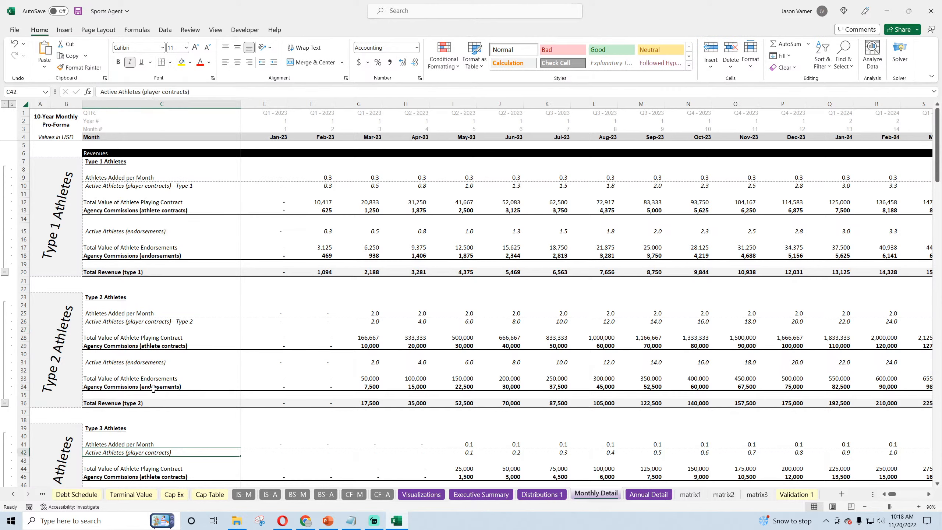
pyautogui.click(228, 90)
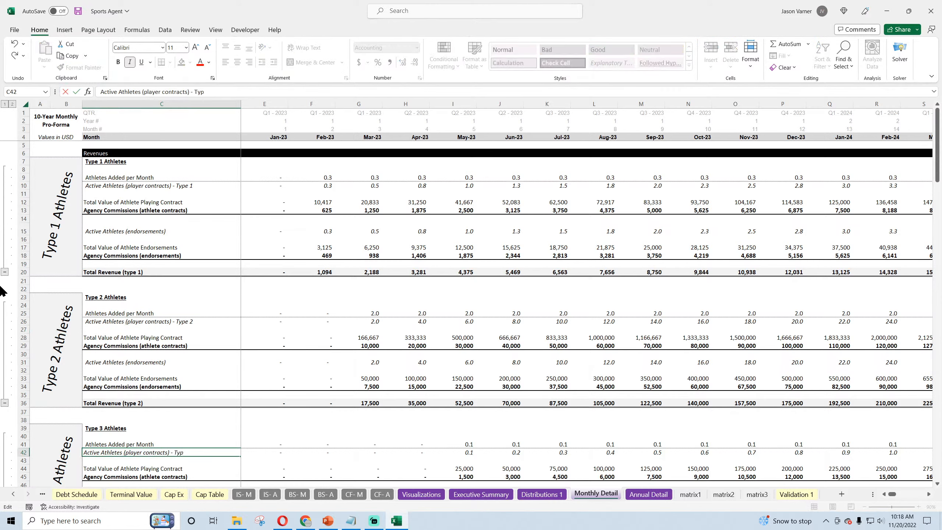
pyautogui.press('Return')
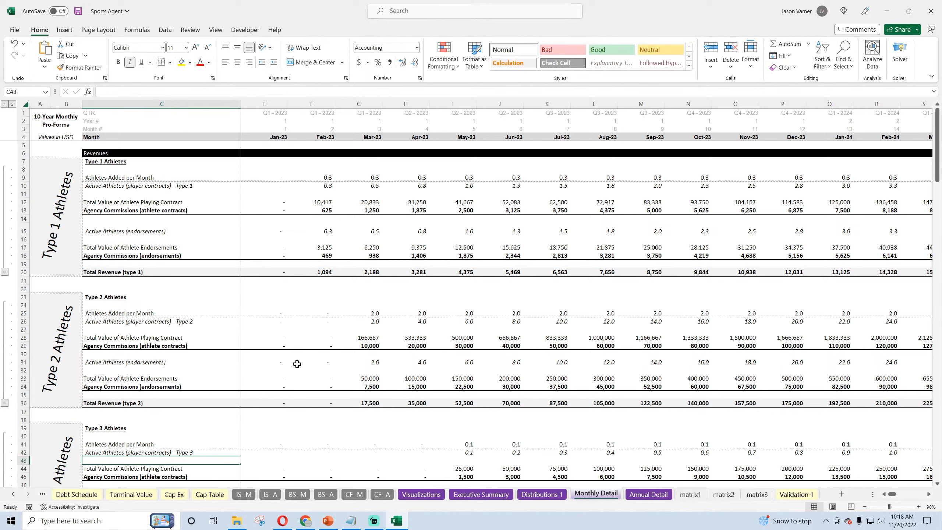
pyautogui.click(437, 495)
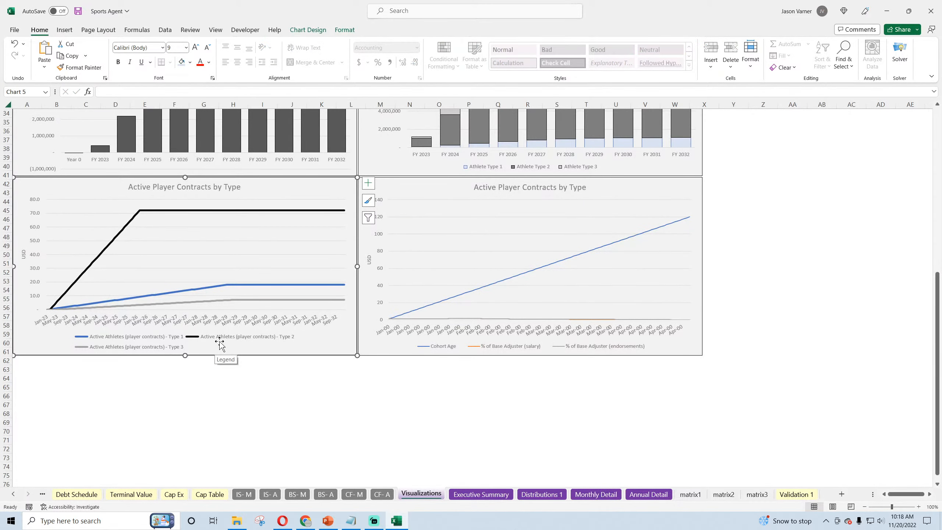
# Try the Right legend position on the line chart of active player contracts, and set the legend back to Bottom.
pyautogui.rightClick(162, 348)
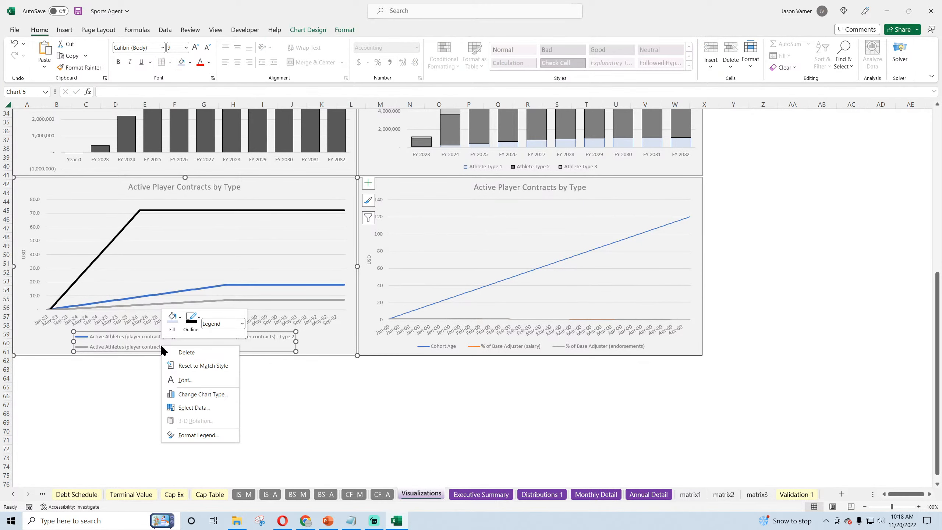
pyautogui.click(191, 434)
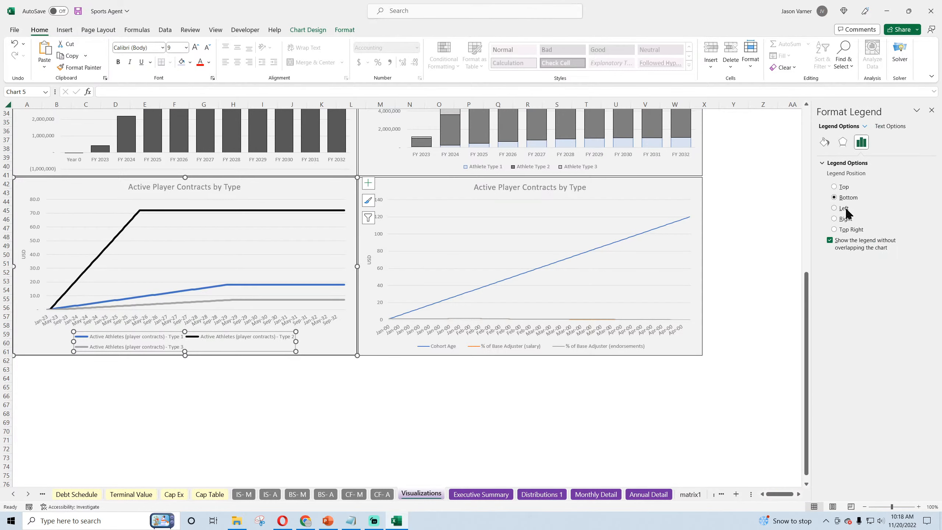
pyautogui.click(845, 219)
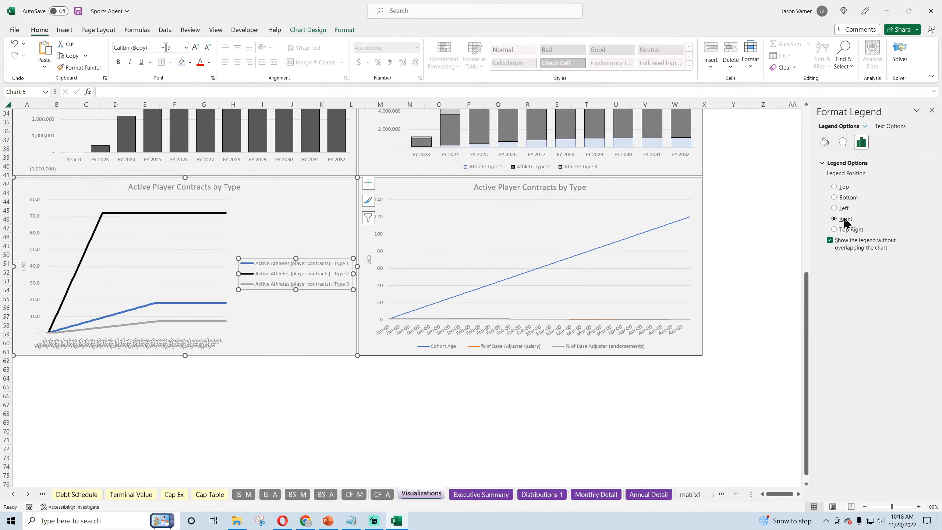
pyautogui.click(848, 197)
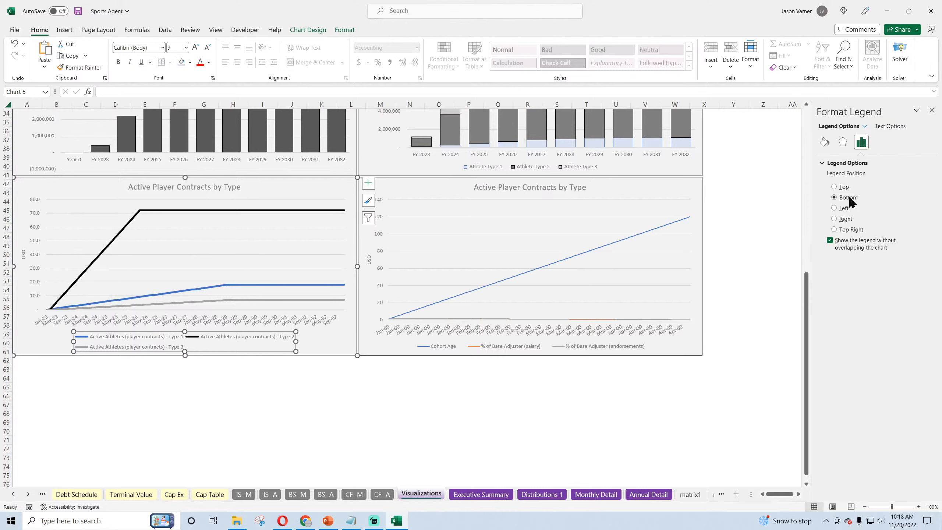
pyautogui.click(830, 240)
pyautogui.click(829, 240)
pyautogui.click(932, 110)
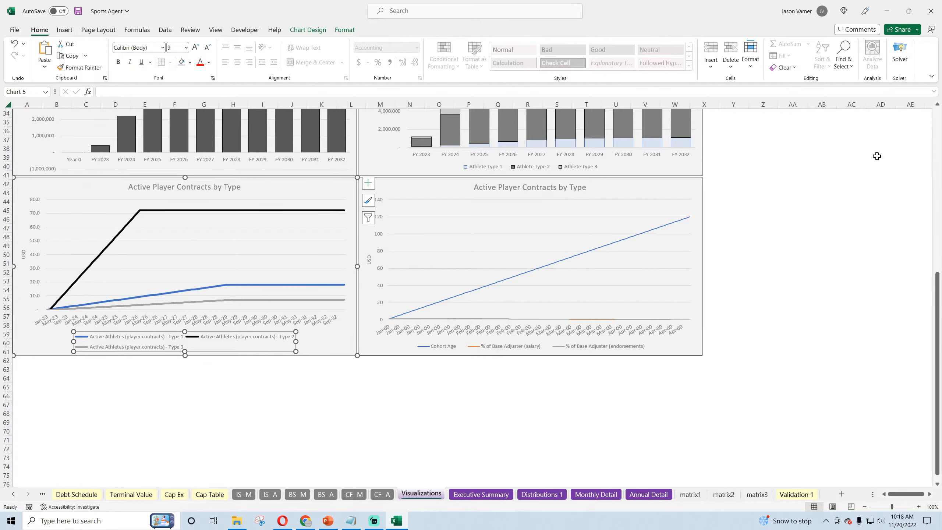
# Deselect the chart and save the workbook.
pyautogui.click(819, 284)
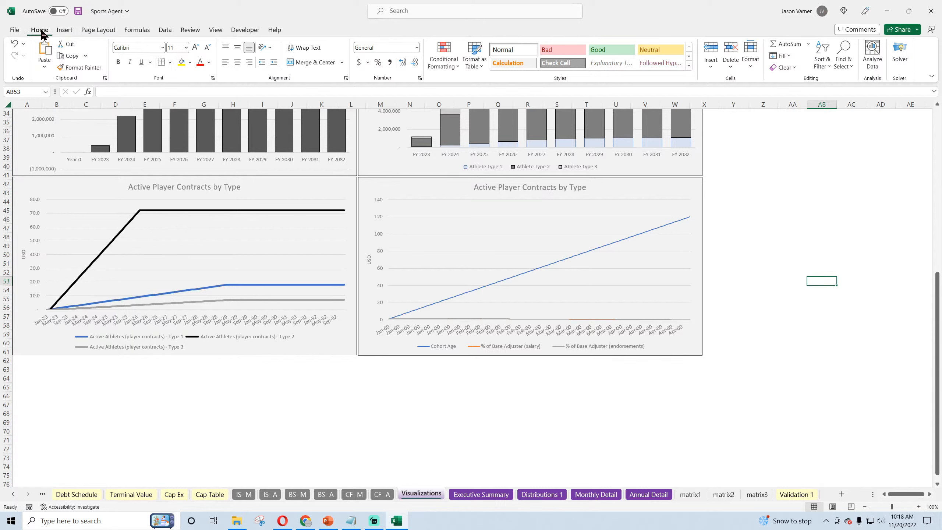
pyautogui.click(78, 11)
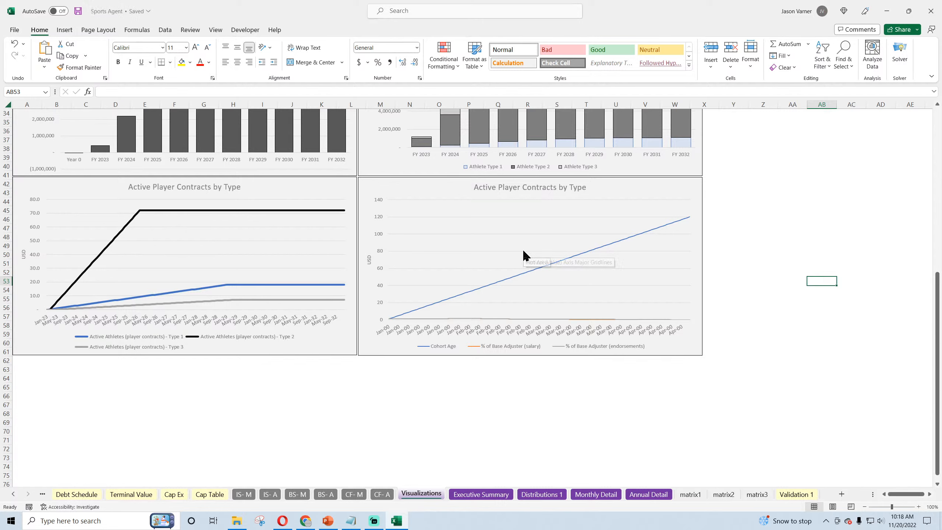
pyautogui.click(524, 253)
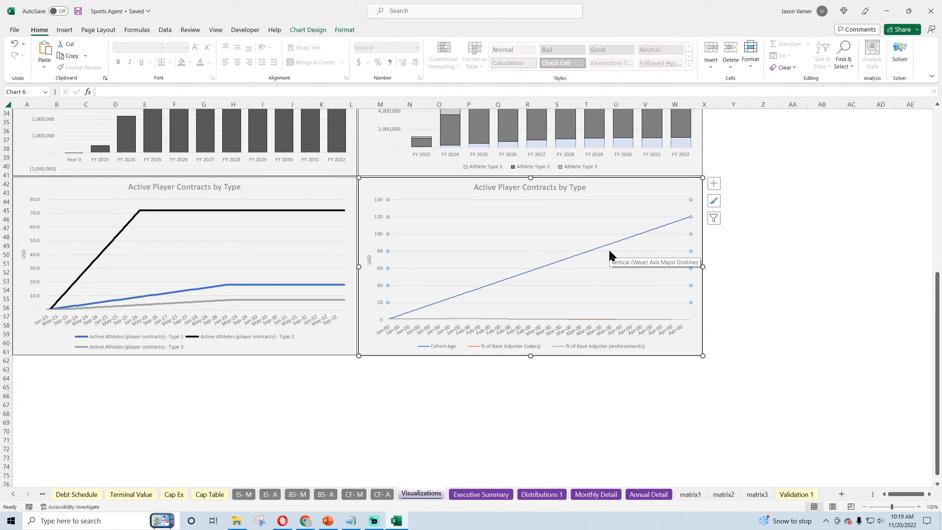
pyautogui.rightClick(559, 228)
pyautogui.click(584, 260)
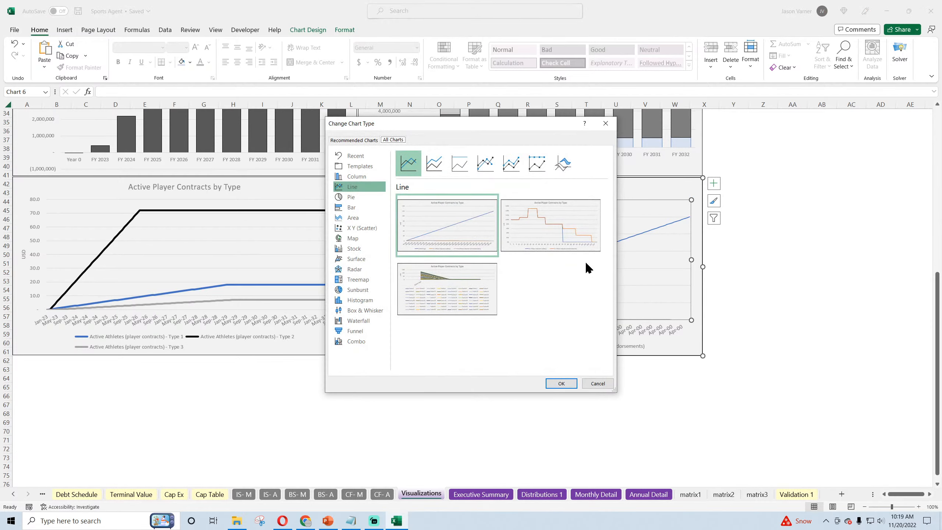
pyautogui.click(598, 384)
# Remove the Cohort Age series from the data source of the chart that plots the % of Base Adjuster series.
pyautogui.rightClick(549, 254)
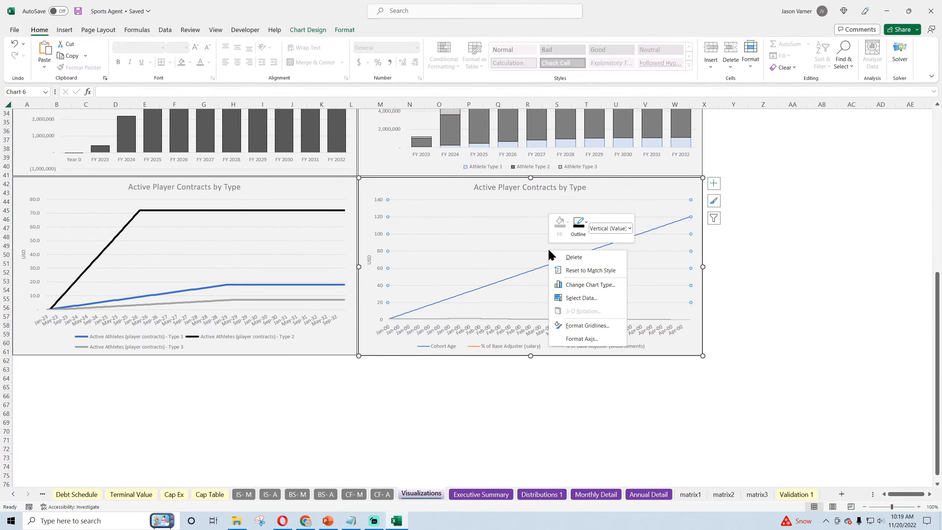
pyautogui.click(580, 298)
pyautogui.click(441, 267)
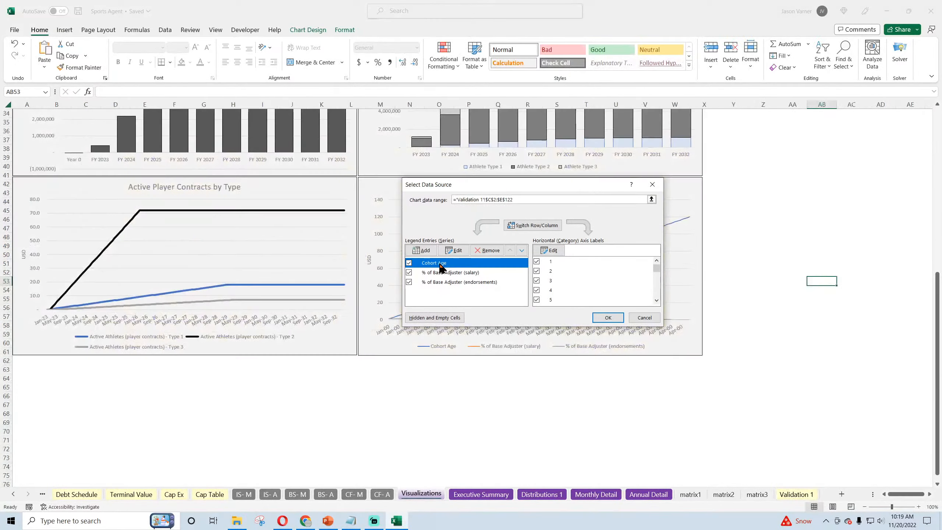
pyautogui.click(487, 250)
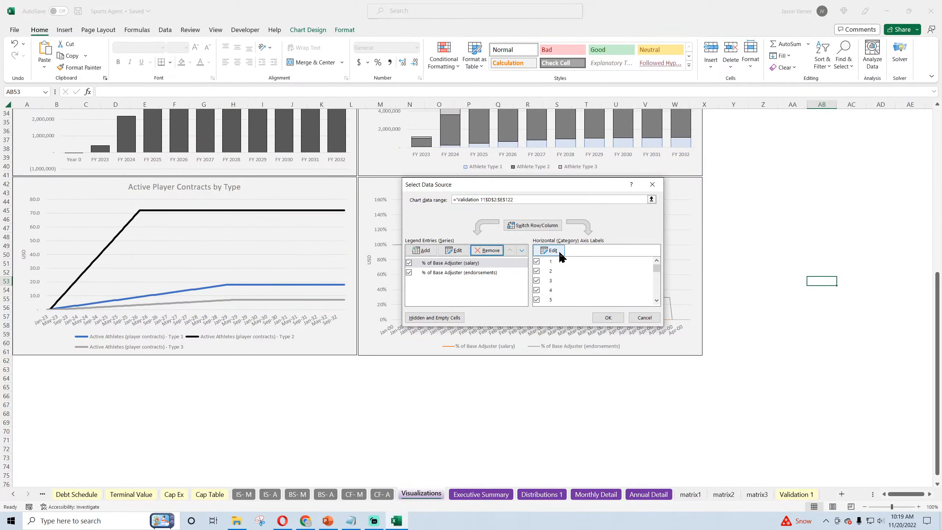
pyautogui.click(608, 318)
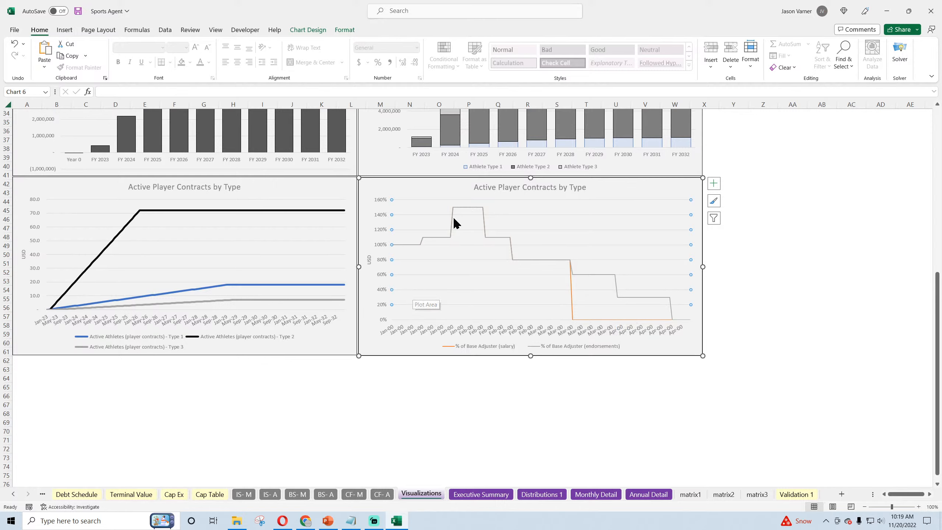
# Retitle the chart of the % of Base Adjuster series as "% of Base Adjustment - Type 1".
pyautogui.click(508, 187)
pyautogui.moveTo(477, 188); pyautogui.dragTo(630, 198)
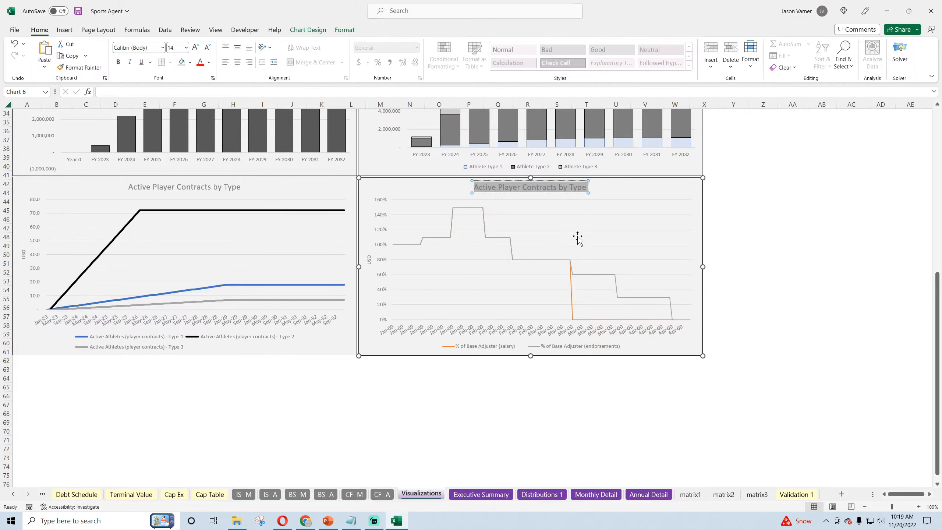
pyautogui.write('%')
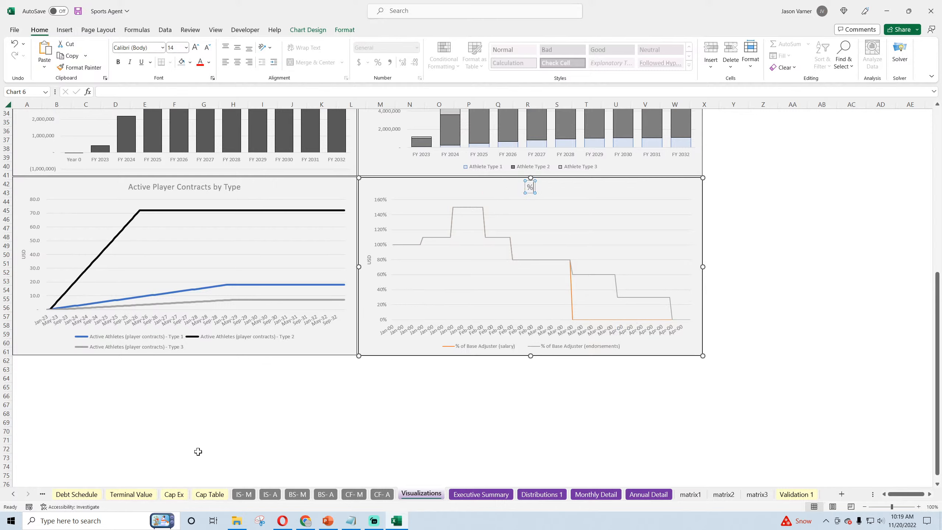
pyautogui.write(' of Base Adjustment by')
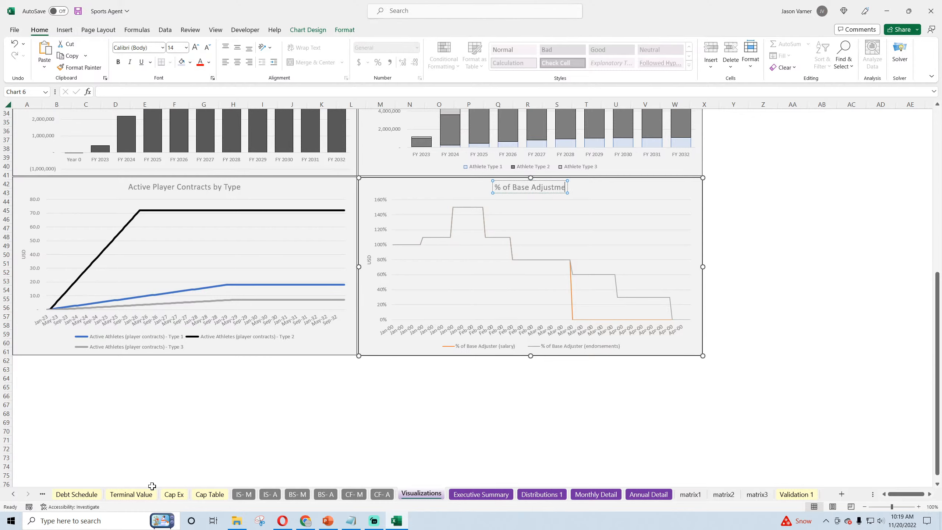
pyautogui.press('BackSpace')
pyautogui.press('BackSpace')
pyautogui.press('BackSpace')
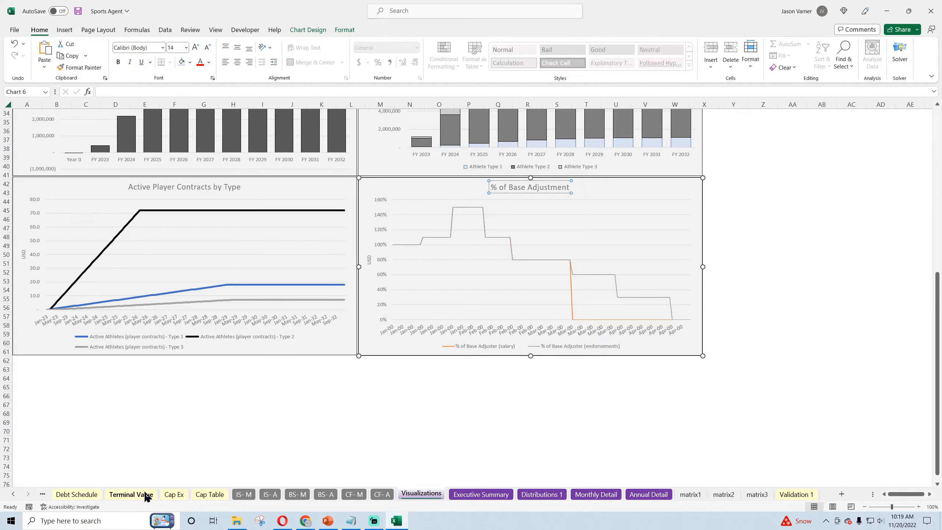
pyautogui.write('- Type 1')
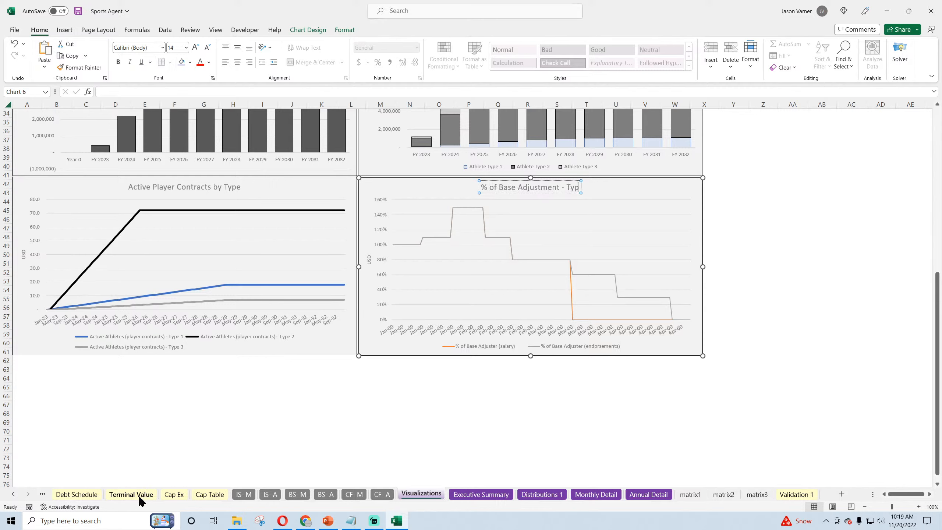
pyautogui.click(437, 421)
# Format the horizontal axis labels of the % of Base Adjustment chart as Number with 0 decimal places.
pyautogui.rightClick(500, 334)
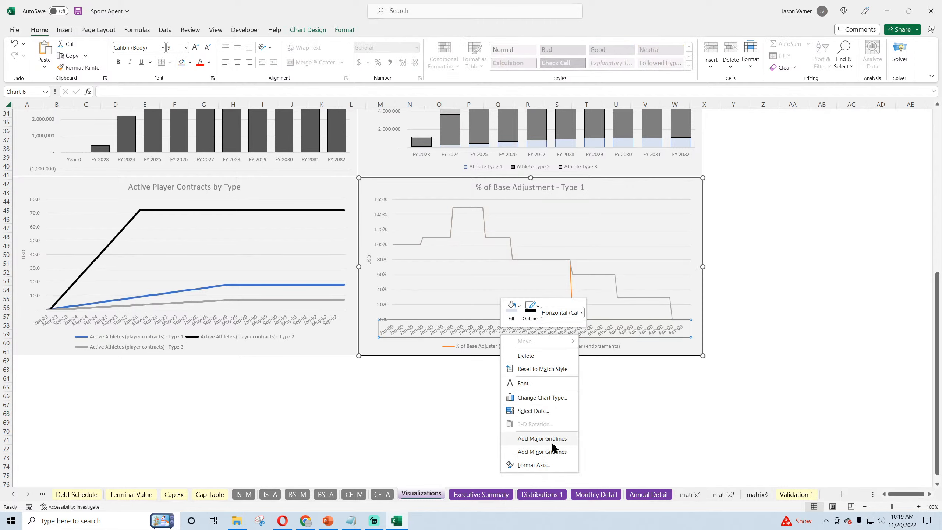
pyautogui.click(540, 464)
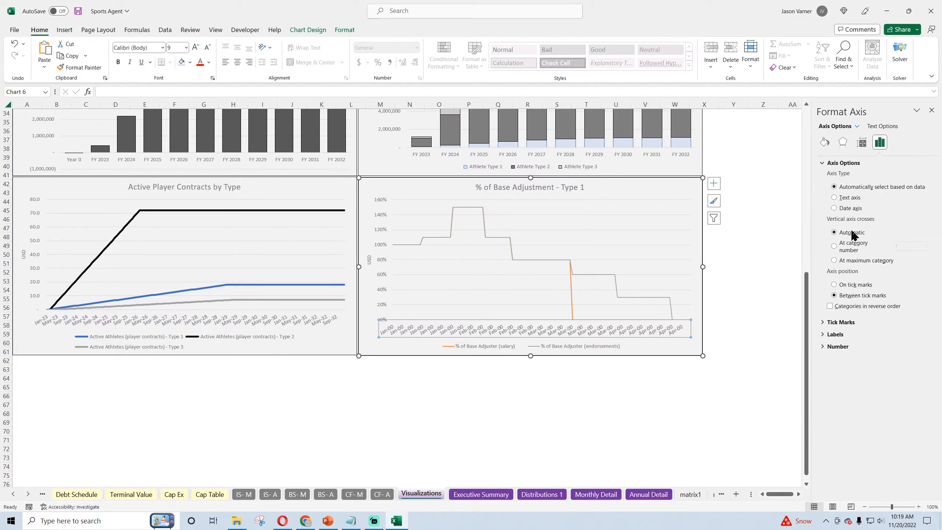
pyautogui.click(841, 335)
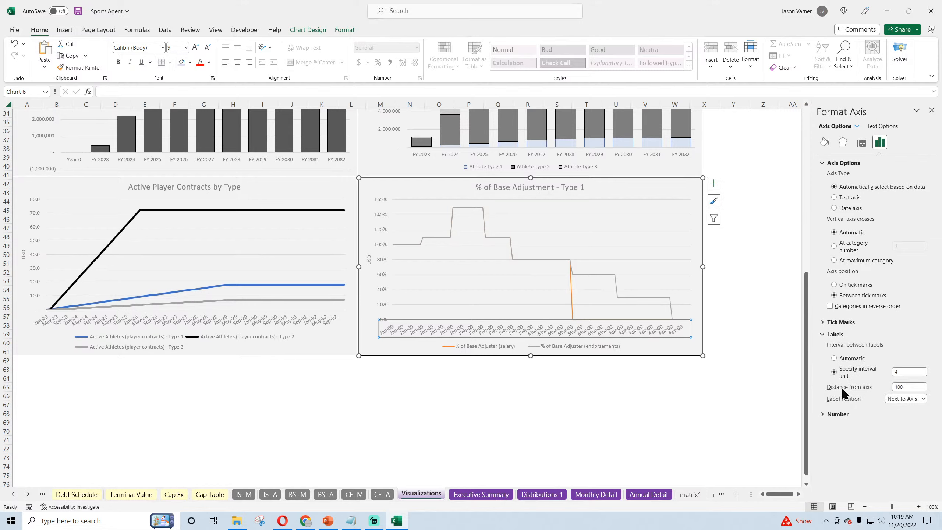
pyautogui.click(837, 414)
pyautogui.click(846, 434)
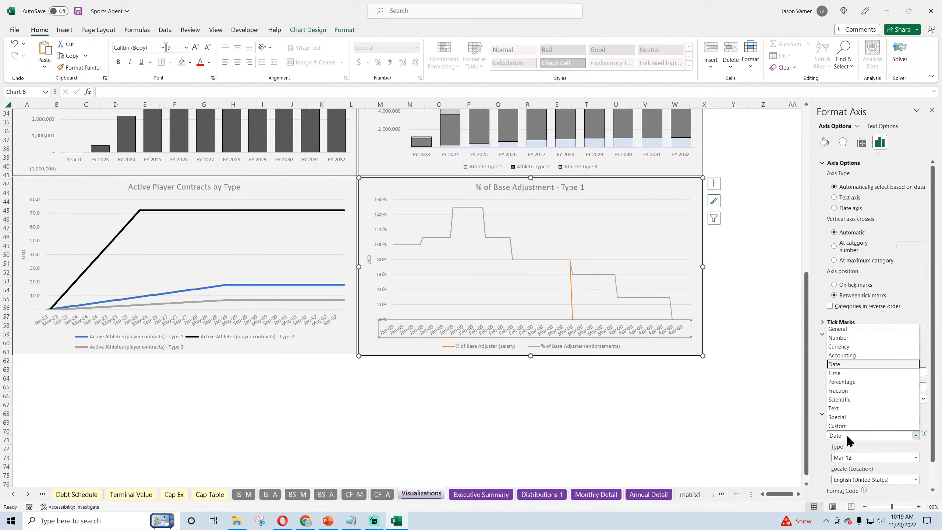
pyautogui.click(838, 337)
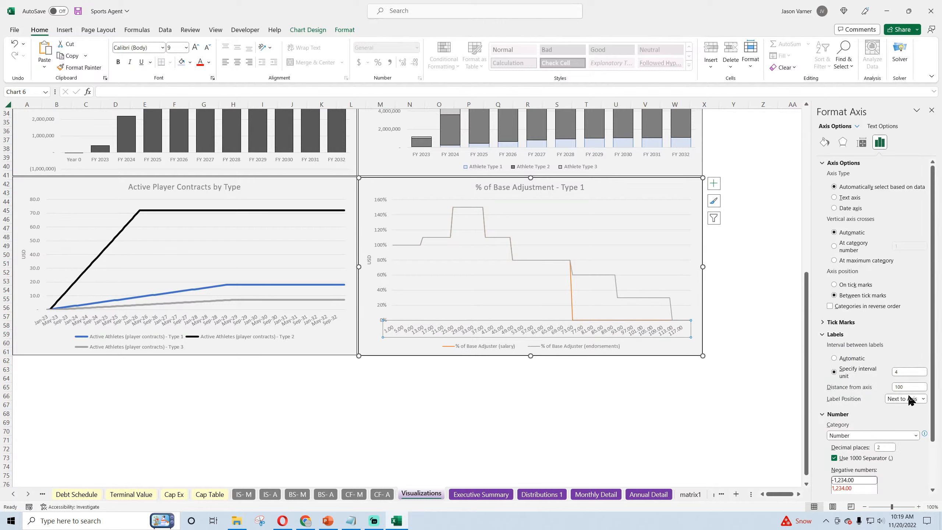
pyautogui.click(887, 447)
pyautogui.click(931, 110)
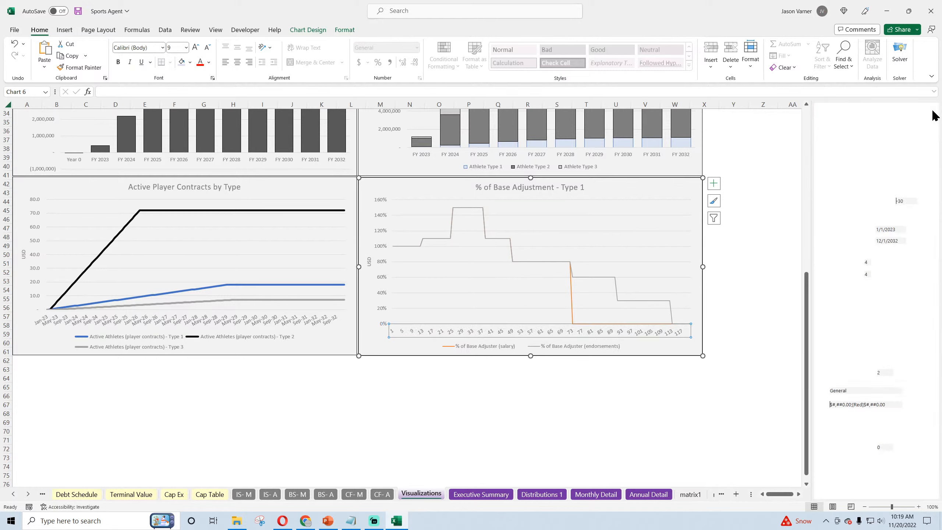
# Retitle the Type 1 base adjustment chart as "% of Base Adjustment Earned Over Athlete Career - Type 1" and save the workbook.
pyautogui.click(546, 189)
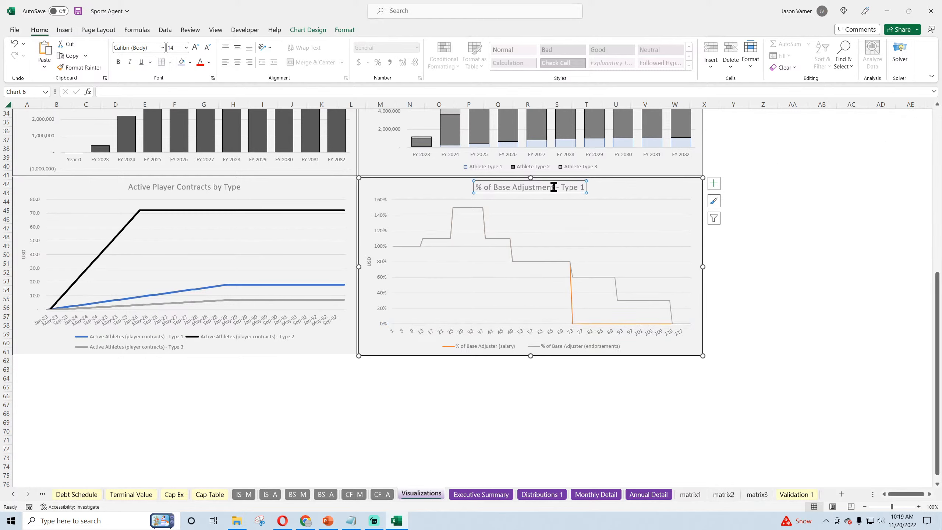
pyautogui.click(554, 186)
pyautogui.write('Over')
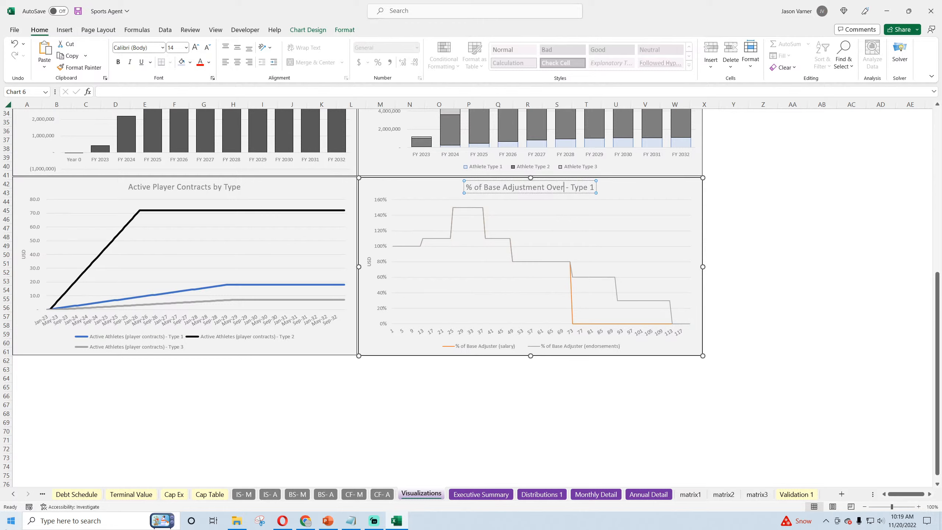
pyautogui.write(' Athlete Li ')
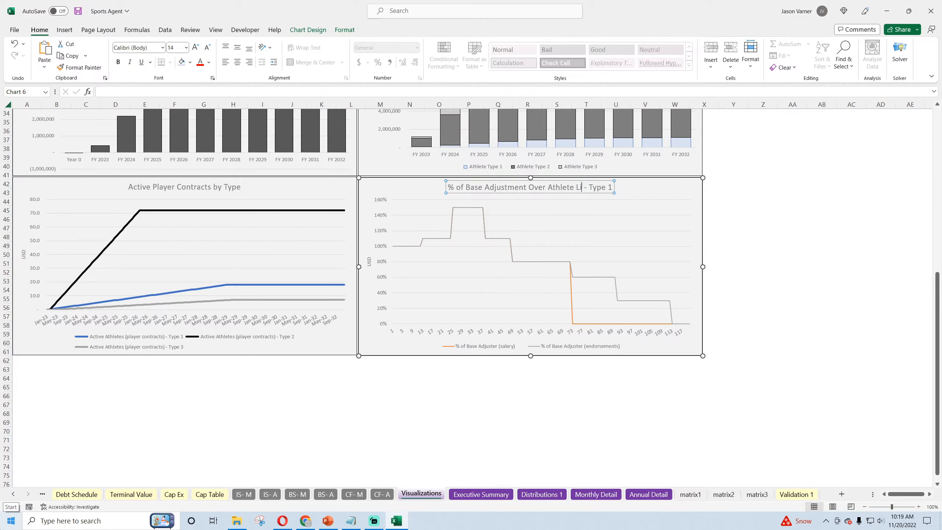
pyautogui.write('fe')
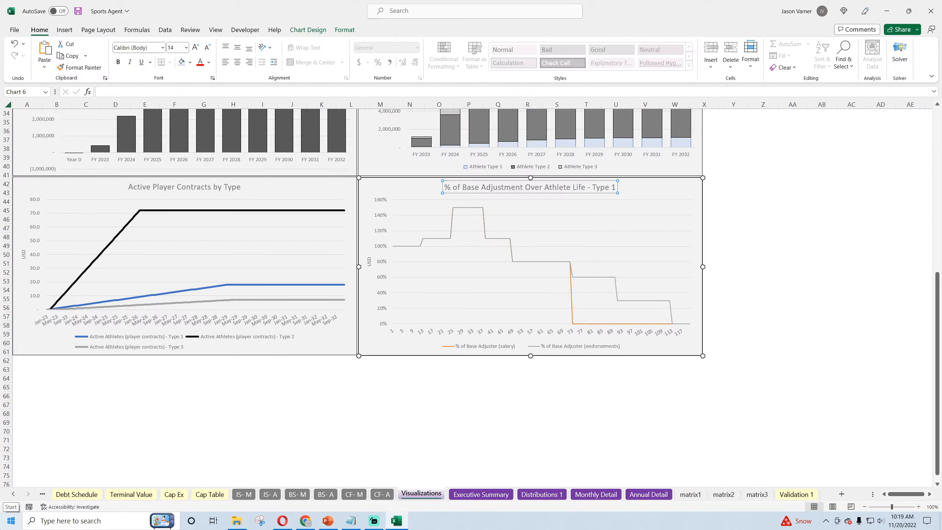
pyautogui.press('BackSpace')
pyautogui.press('BackSpace')
pyautogui.press('BackSpace')
pyautogui.press('BackSpace')
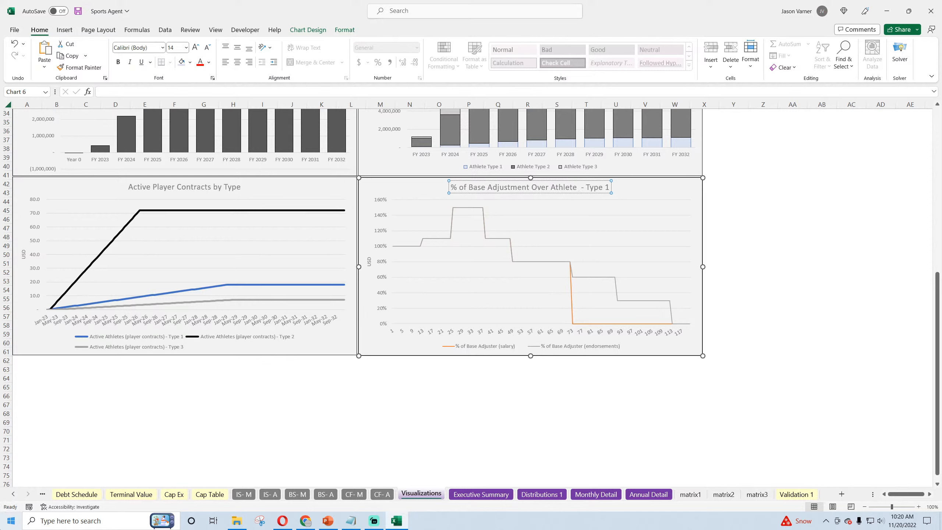
pyautogui.write('Career')
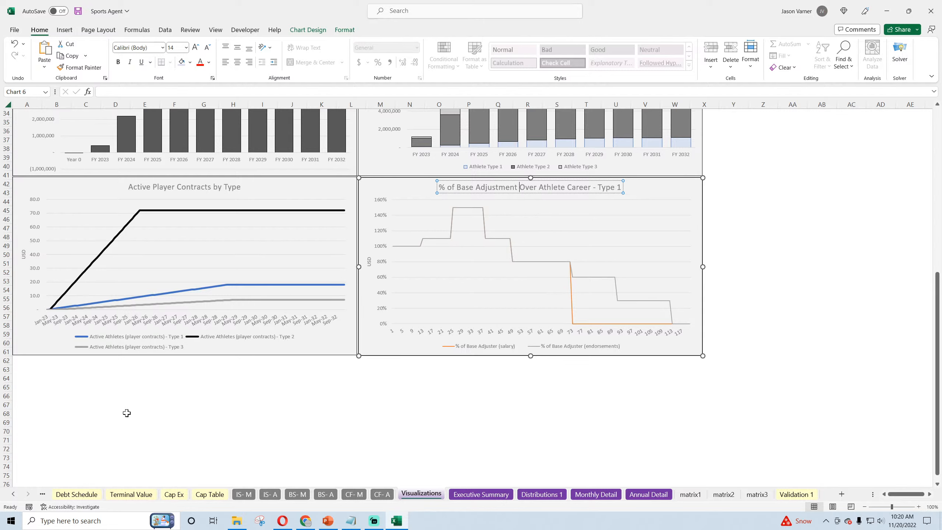
pyautogui.write('Earned')
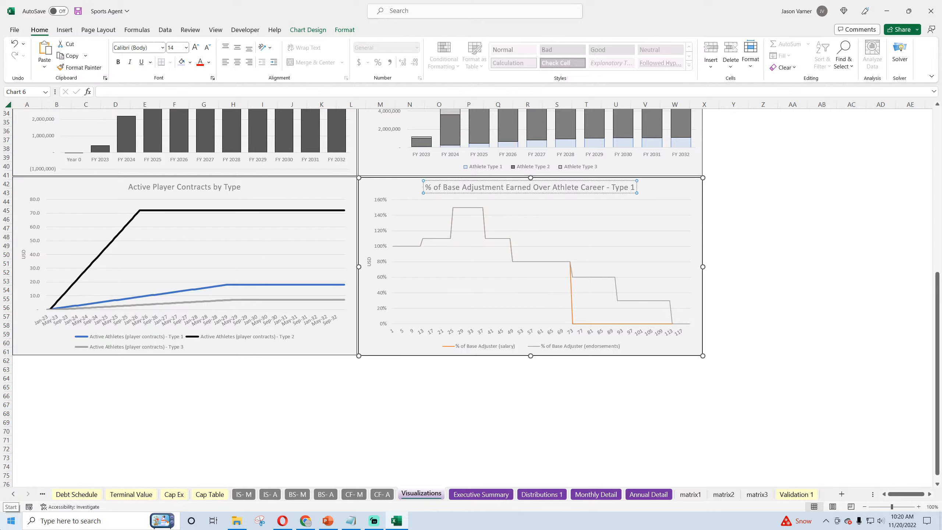
pyautogui.click(530, 448)
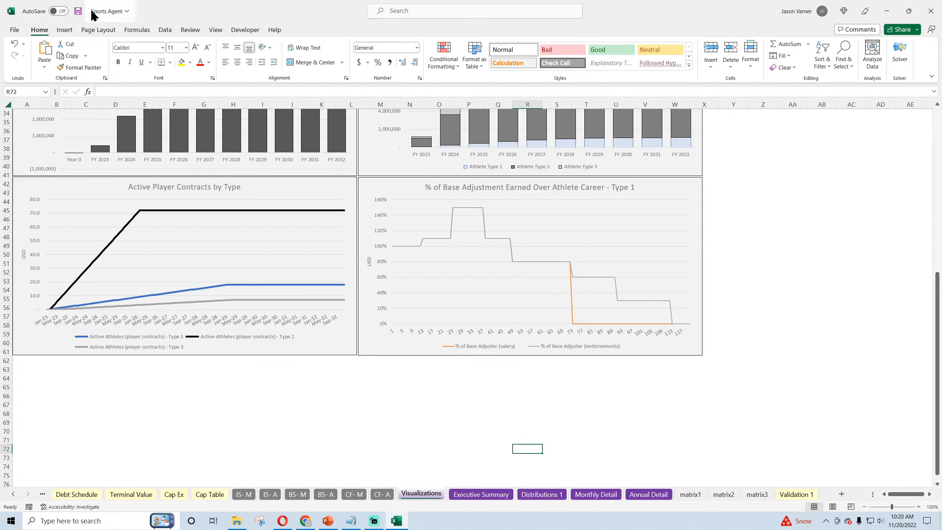
pyautogui.click(78, 11)
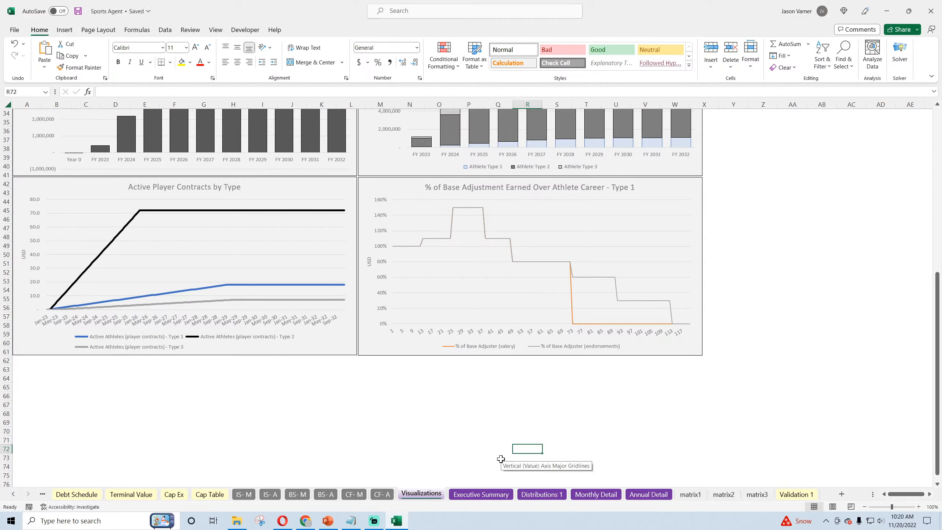
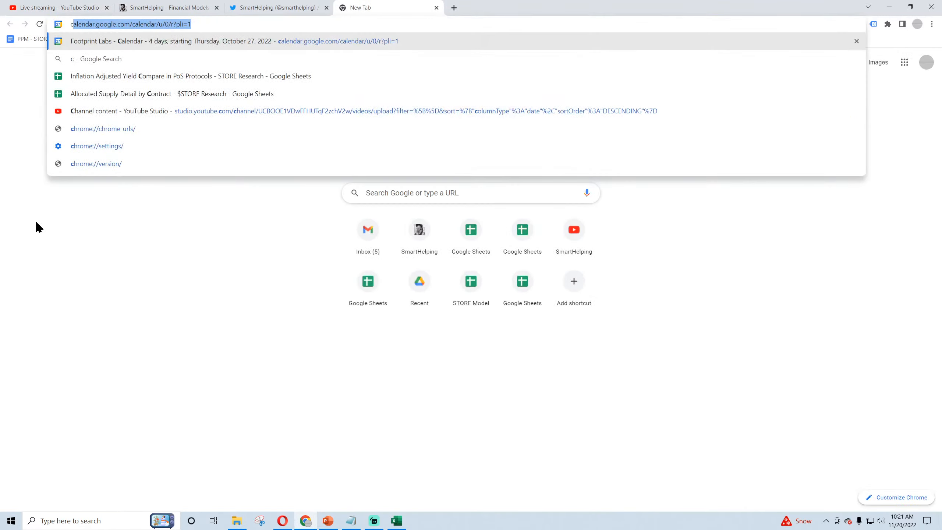
# Search the web for "career", close the results tab, switch back to the Excel workbook and deselect the chart.
pyautogui.write('career')
pyautogui.press('Return')
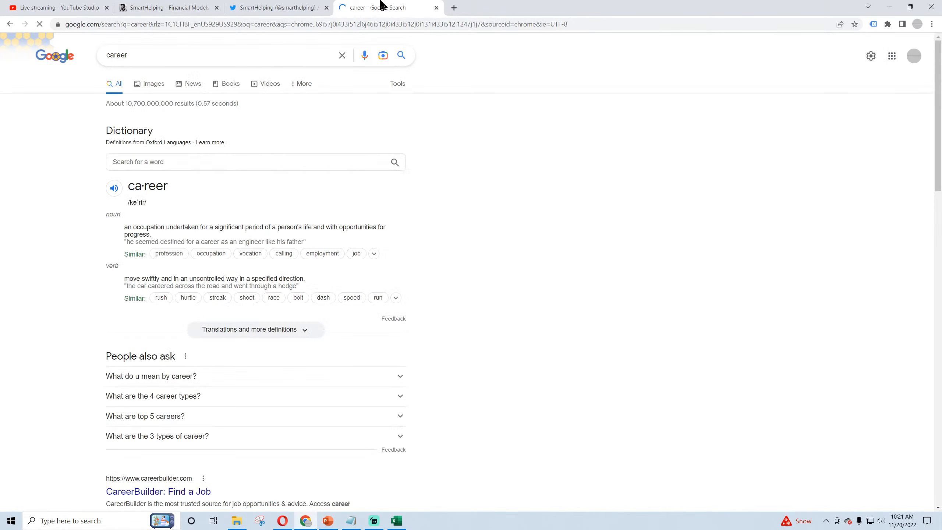
pyautogui.click(436, 8)
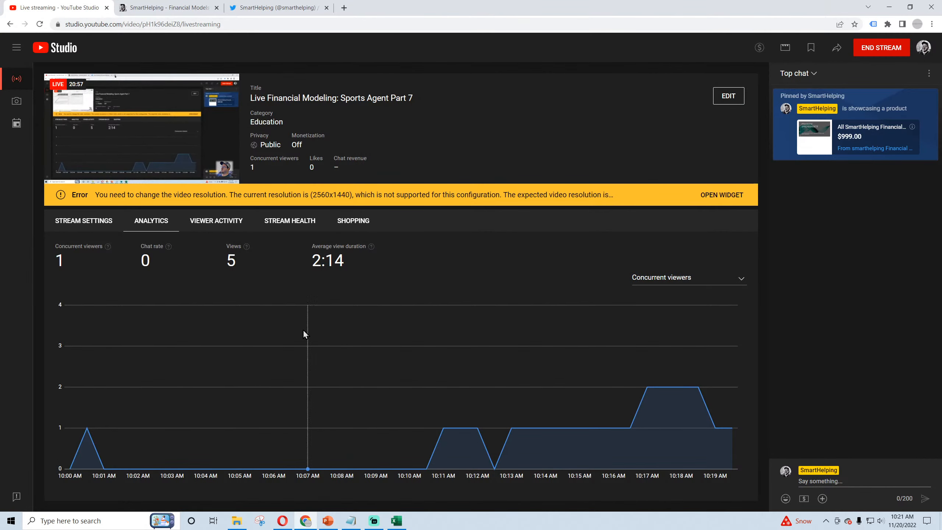
pyautogui.click(396, 521)
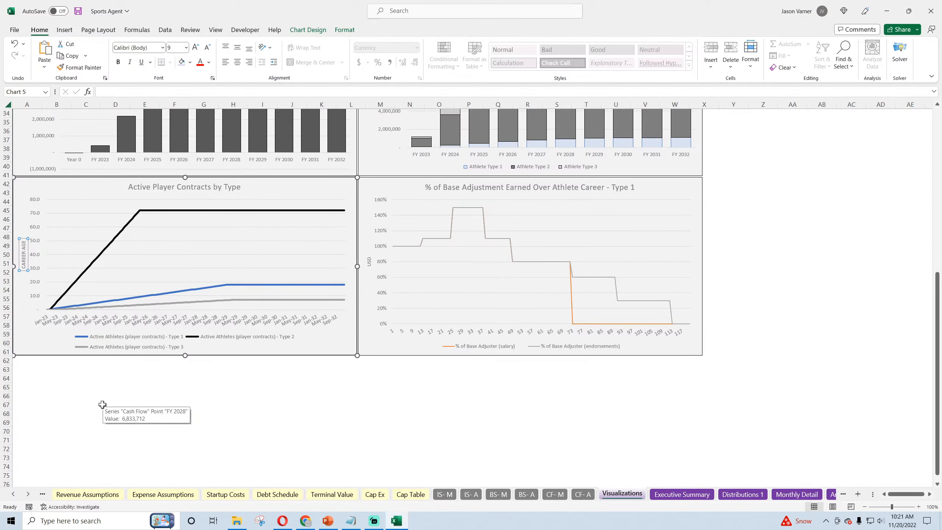
pyautogui.click(86, 417)
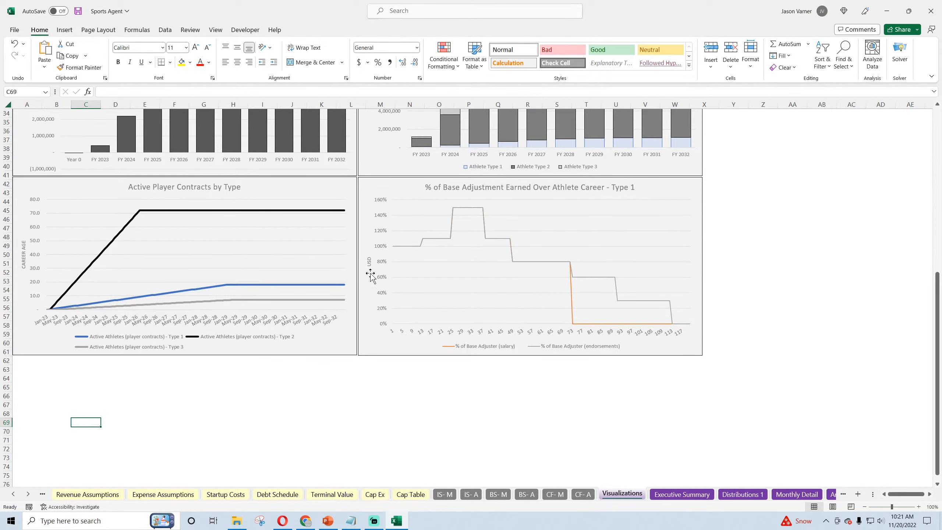
# Delete the USD vertical axis title from the Type 1 base adjustment chart.
pyautogui.click(369, 259)
pyautogui.press('BackSpace')
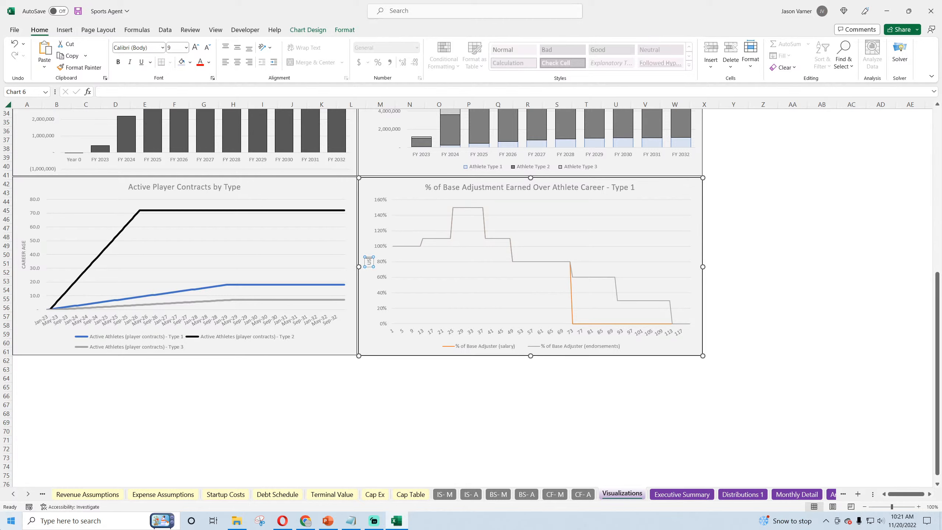
pyautogui.click(296, 448)
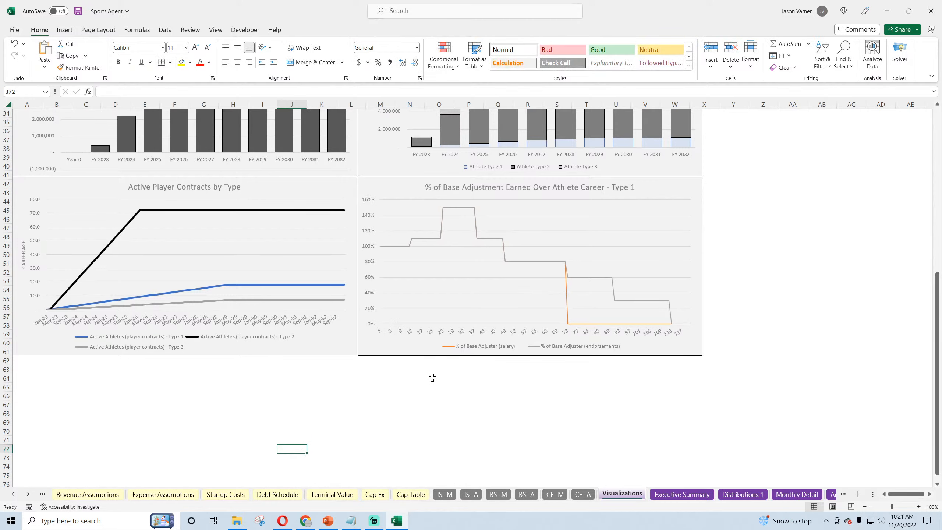
# Copy the Type 1 base adjustment chart and place the duplicate directly below the Active Player Contracts by Type chart.
pyautogui.rightClick(666, 185)
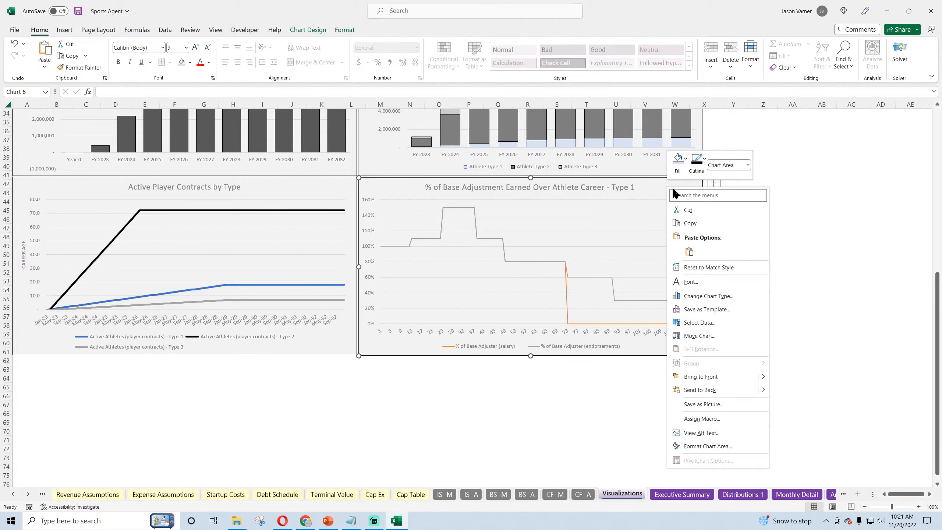
pyautogui.click(696, 223)
pyautogui.scroll(-4, 196, 328)
pyautogui.rightClick(200, 301)
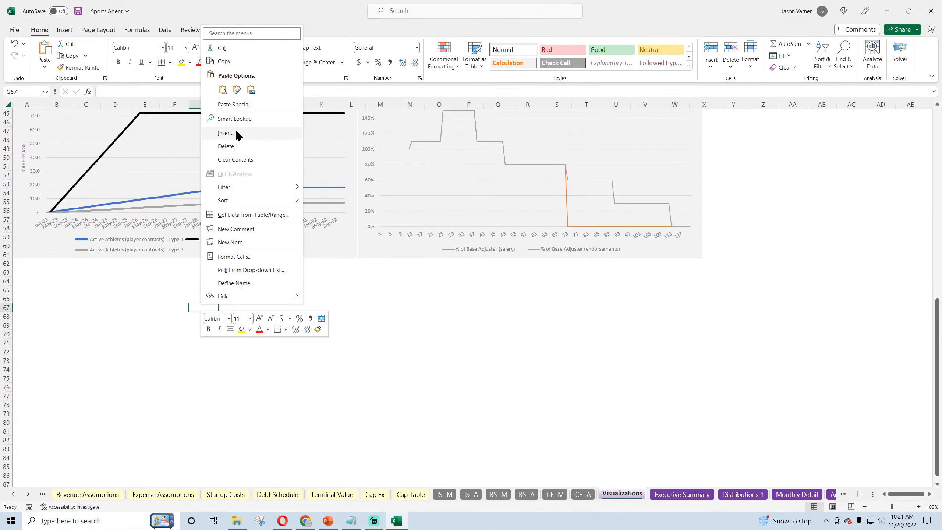
pyautogui.click(233, 134)
pyautogui.moveTo(232, 306); pyautogui.dragTo(59, 263)
# Replace the duplicate chart's data source with the Type 2 Athletes columns G2:I122 on the Validation 1 sheet.
pyautogui.rightClick(215, 319)
pyautogui.click(252, 379)
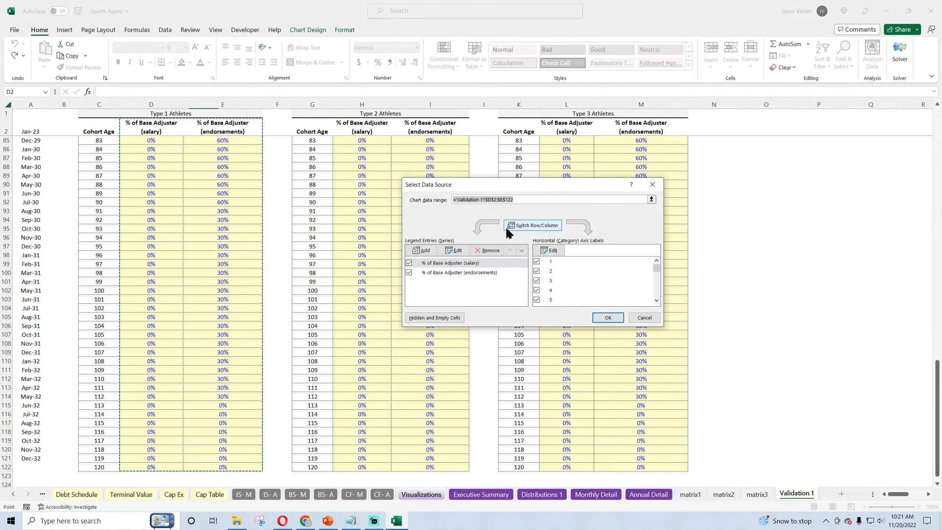
pyautogui.click(487, 250)
pyautogui.click(487, 250)
pyautogui.click(505, 199)
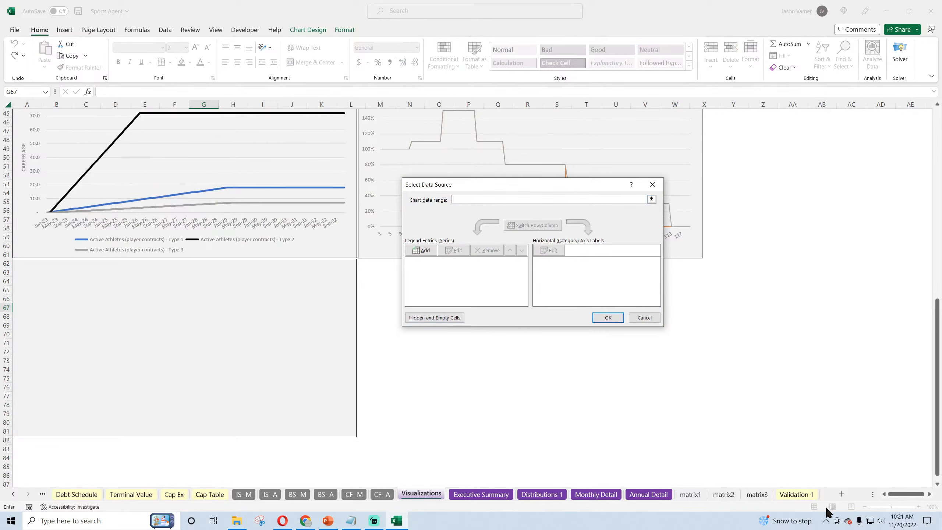
pyautogui.click(796, 493)
pyautogui.moveTo(313, 131); pyautogui.dragTo(437, 469)
pyautogui.click(603, 318)
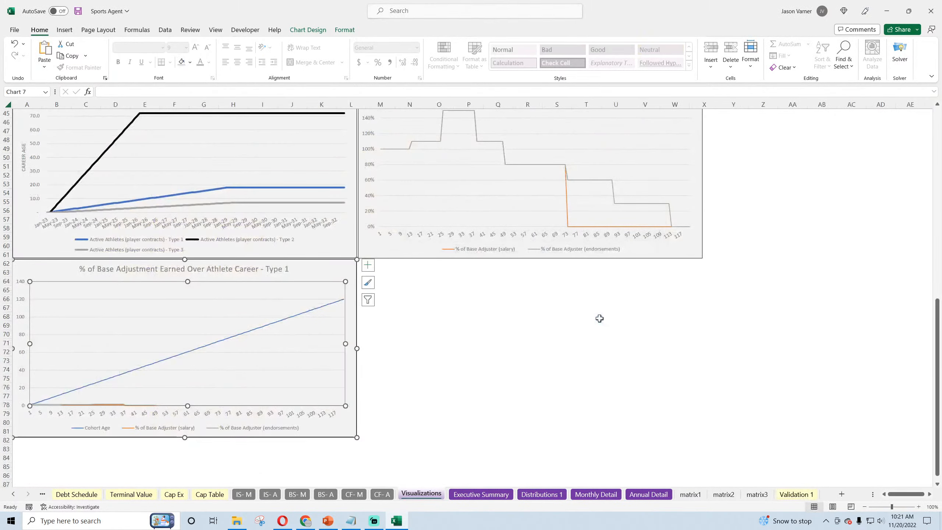
# Retitle the duplicate chart as "% of Base Adjustment Earned Over Athlete Career - Type 2".
pyautogui.click(285, 270)
pyautogui.doubleClick(289, 269)
pyautogui.write('2')
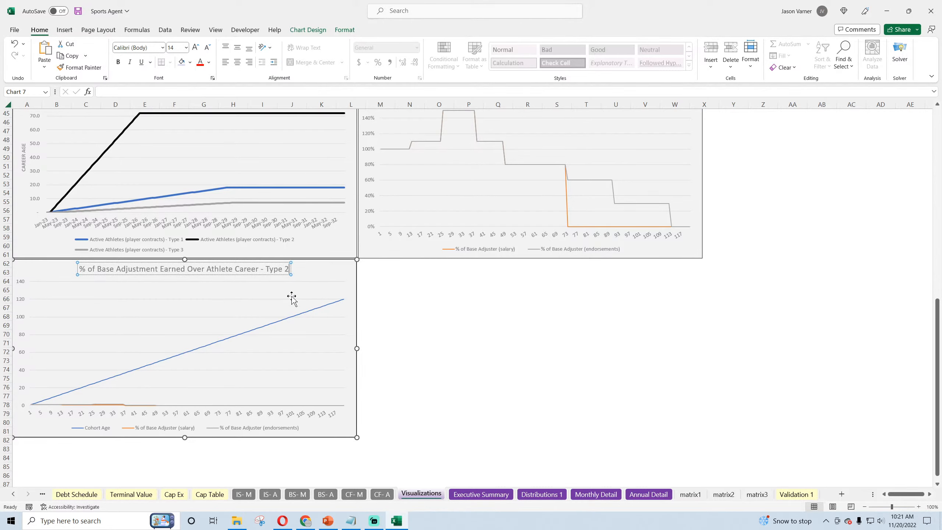
# Remove the Cohort Age series from the Type 2 chart's data source and deselect the chart.
pyautogui.rightClick(291, 338)
pyautogui.click(334, 400)
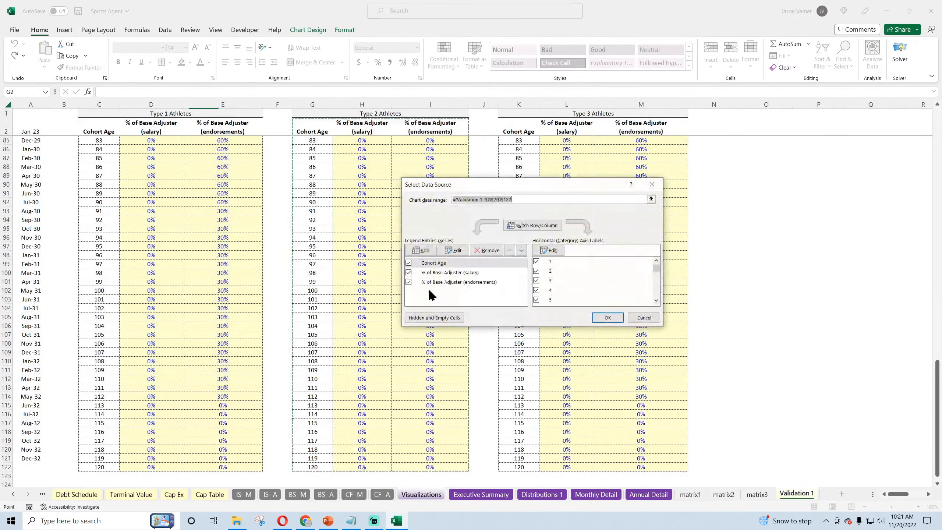
pyautogui.click(487, 251)
pyautogui.click(607, 317)
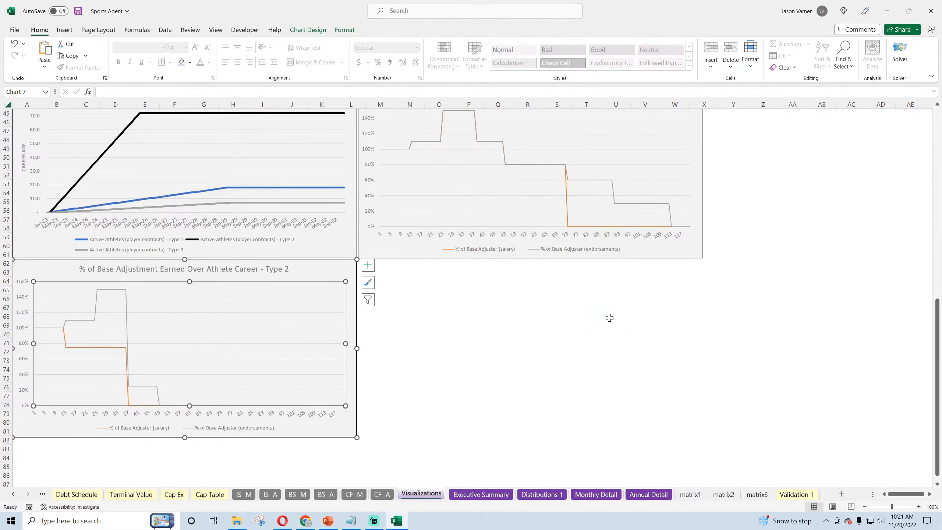
pyautogui.click(556, 377)
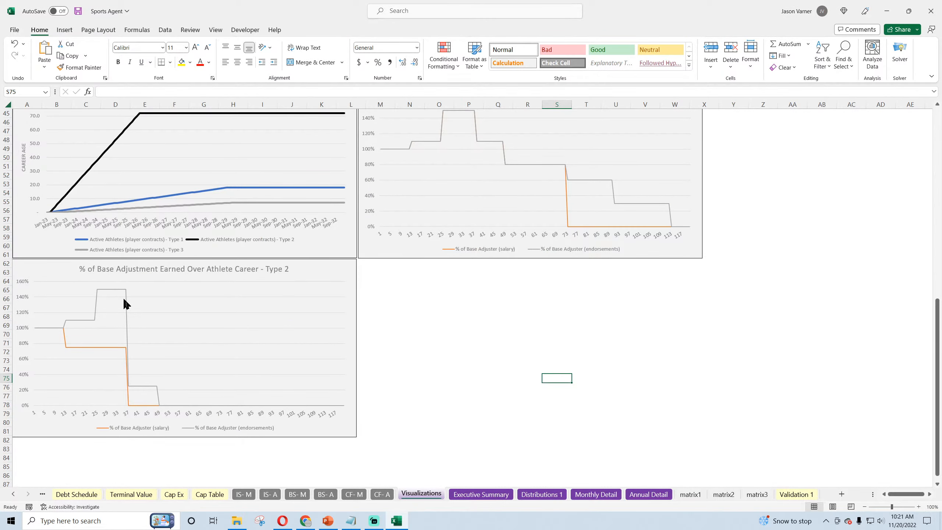
# Move the Type 2 and Type 1 base adjustment charts down side by side, starting at row 74.
pyautogui.scroll(4, 133, 371)
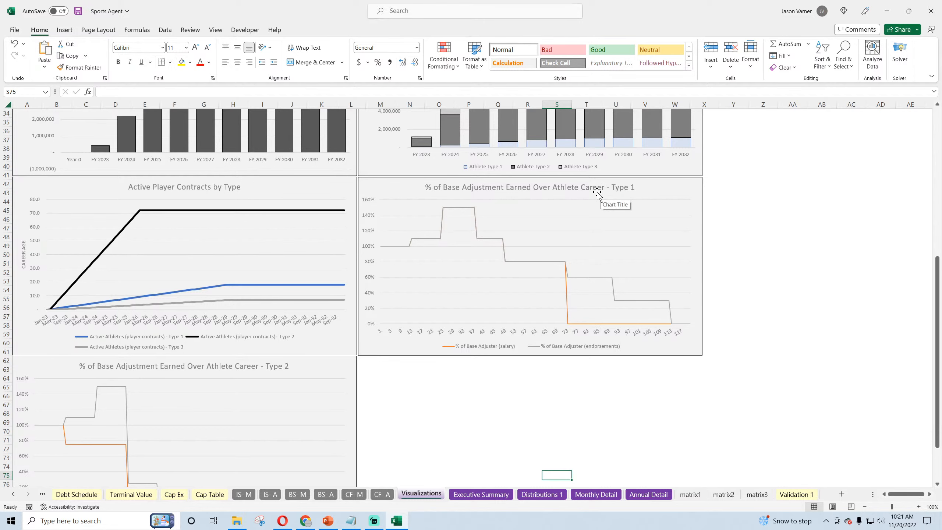
pyautogui.scroll(-4, 392, 332)
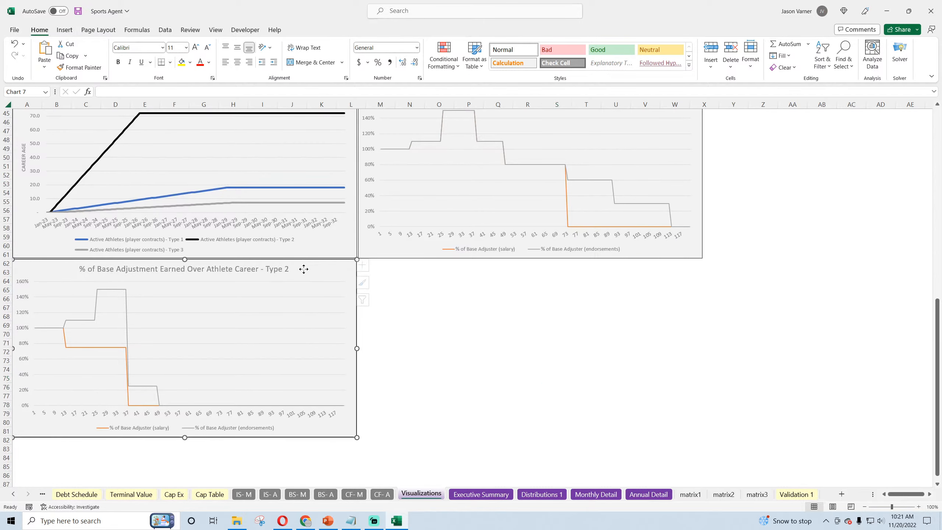
pyautogui.moveTo(305, 270); pyautogui.dragTo(304, 377)
pyautogui.moveTo(375, 244); pyautogui.dragTo(388, 436)
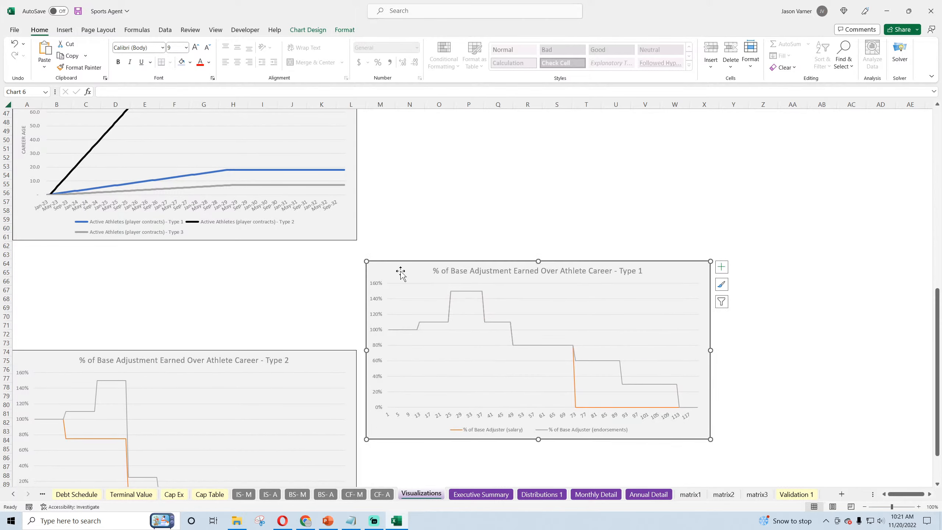
pyautogui.moveTo(402, 268); pyautogui.dragTo(391, 359)
# Move both base adjustment charts up to row 62, with Type 2 beneath the Active Player Contracts chart and Type 1 beside it.
pyautogui.scroll(4, 386, 319)
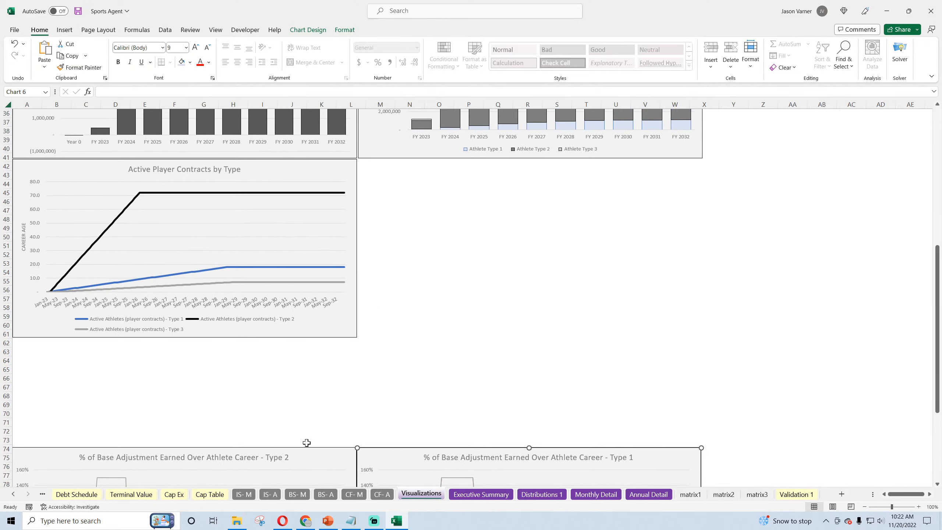
pyautogui.moveTo(309, 455); pyautogui.dragTo(308, 345)
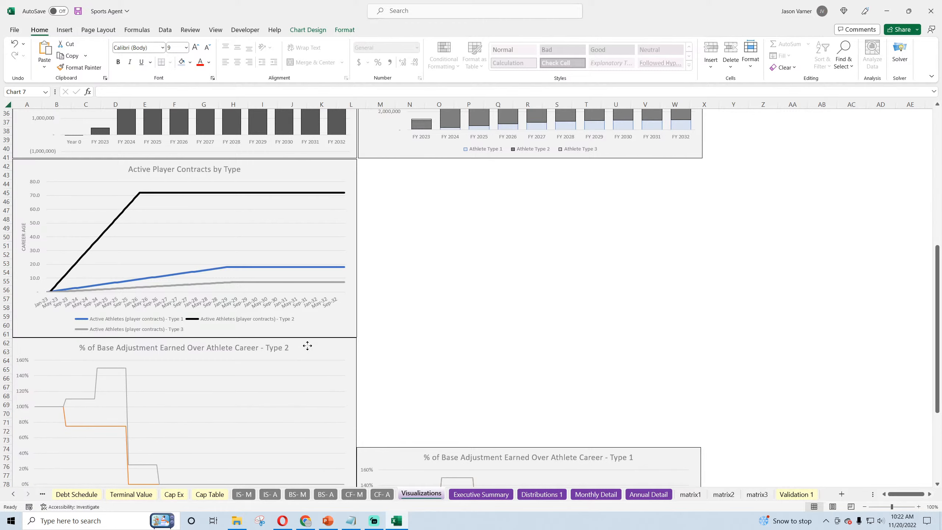
pyautogui.moveTo(367, 453); pyautogui.dragTo(368, 345)
pyautogui.scroll(-4, 393, 305)
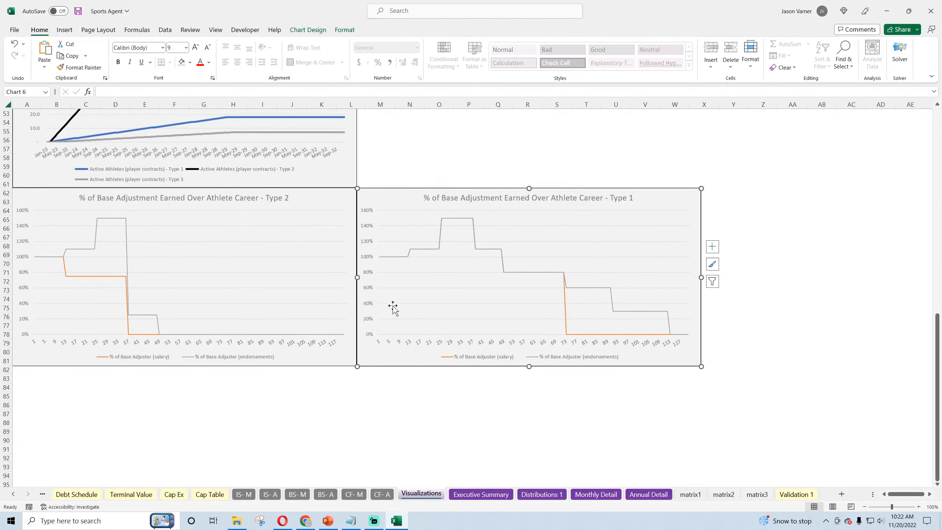
# Swap the two base adjustment charts so Type 1 sits beneath the Active Player Contracts chart and Type 2 follows it.
pyautogui.scroll(4, 392, 305)
pyautogui.moveTo(310, 347); pyautogui.dragTo(882, 340)
pyautogui.click(390, 343)
pyautogui.moveTo(390, 343); pyautogui.dragTo(38, 345)
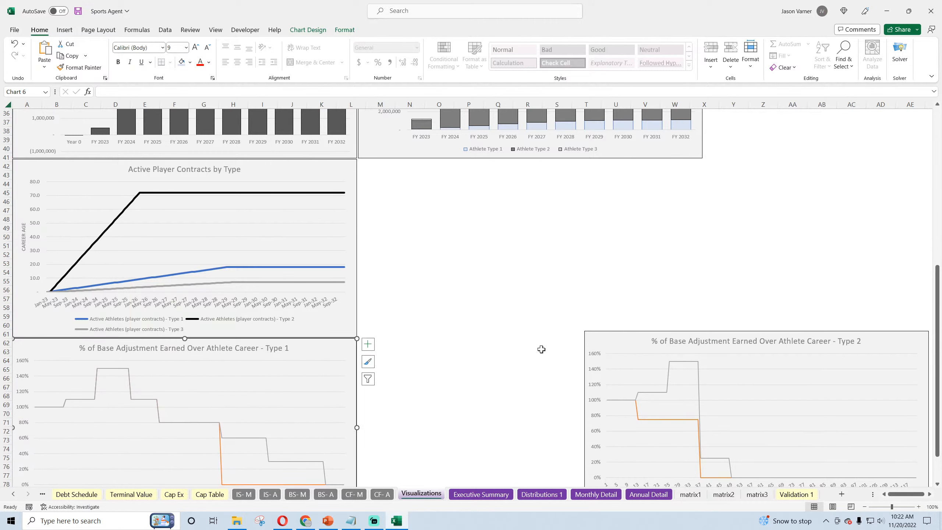
pyautogui.moveTo(596, 337); pyautogui.dragTo(381, 342)
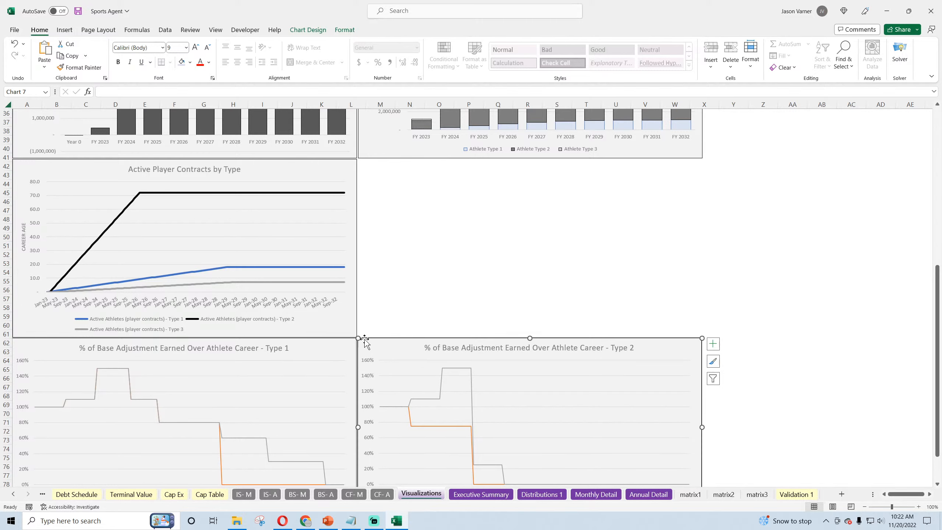
# Examine the salary and endorsement curves in the Type 1 and Type 2 base adjustment charts.
pyautogui.scroll(-4, 115, 340)
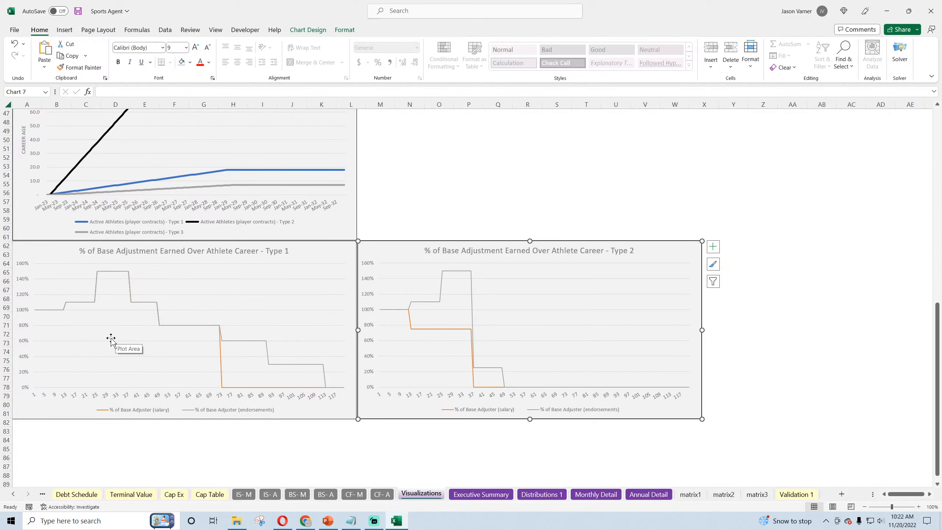
pyautogui.click(111, 271)
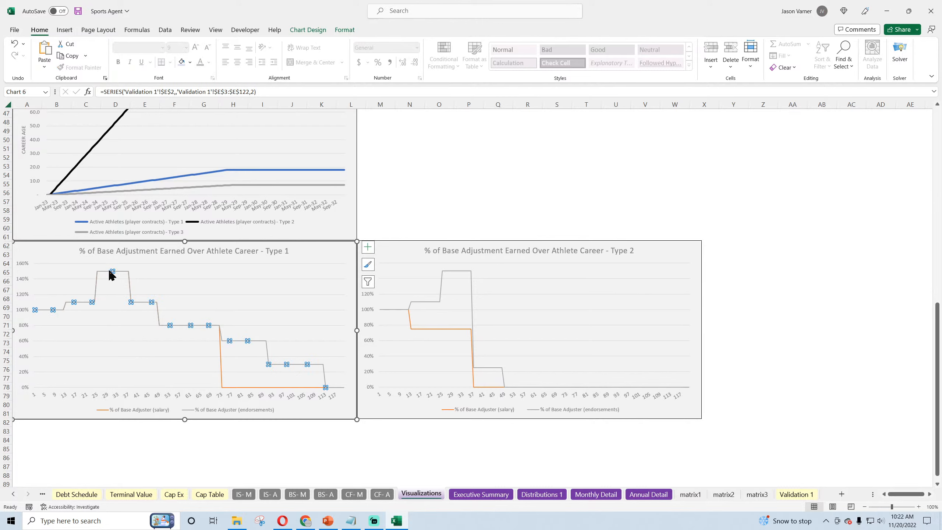
pyautogui.click(497, 194)
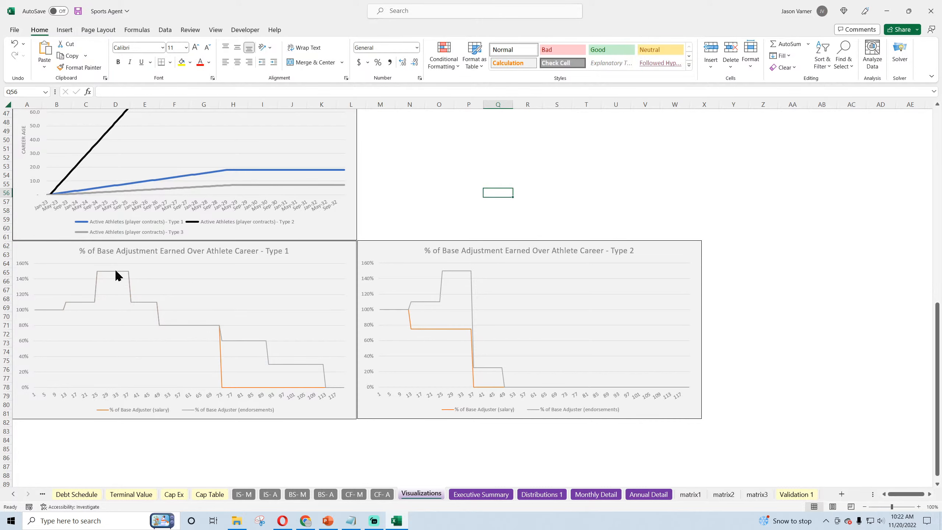
pyautogui.moveTo(114, 272)
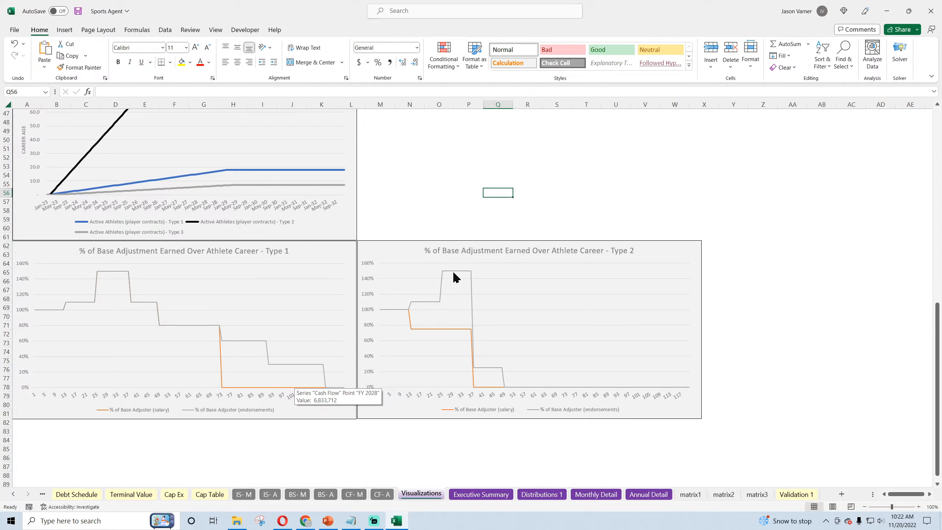
pyautogui.moveTo(457, 274)
pyautogui.moveTo(461, 329)
pyautogui.click(808, 336)
# Duplicate the Type 2 base adjustment chart and place the copy directly beneath the Type 1 chart, starting at row 82.
pyautogui.rightClick(667, 256)
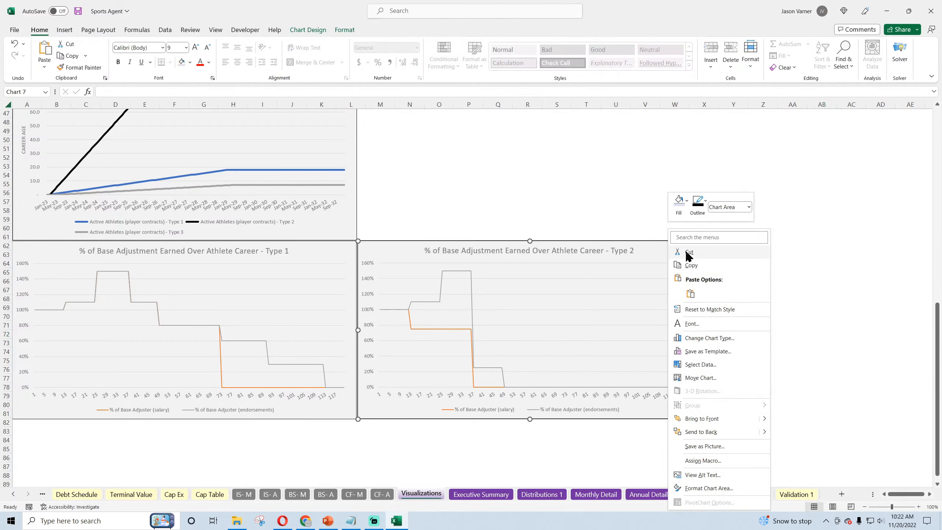
pyautogui.press('Escape')
pyautogui.scroll(-7, 177, 297)
pyautogui.rightClick(177, 297)
pyautogui.click(199, 84)
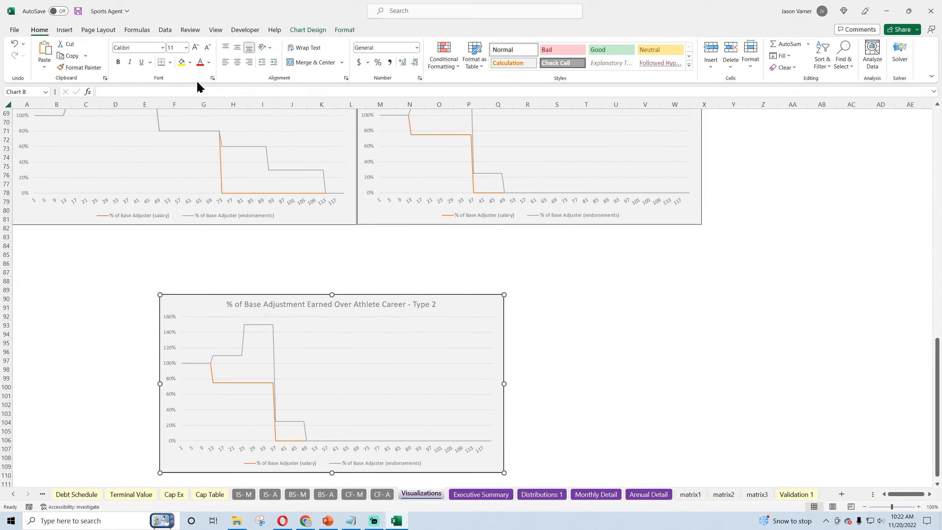
pyautogui.moveTo(210, 300); pyautogui.dragTo(66, 231)
# Replace the copied chart's two series with the Type 3 Athletes range K2:M122 from the Validation 1 sheet.
pyautogui.rightClick(193, 293)
pyautogui.click(237, 343)
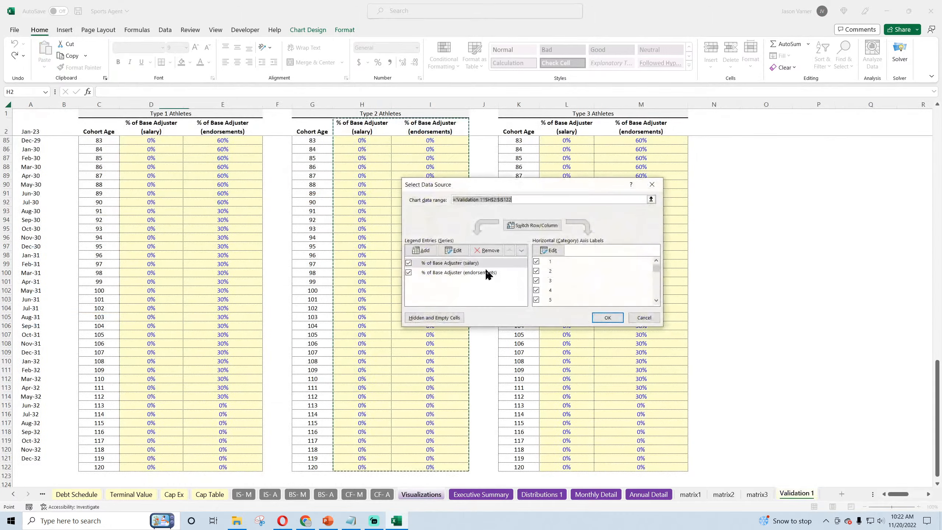
pyautogui.click(486, 250)
pyautogui.click(487, 250)
pyautogui.click(485, 201)
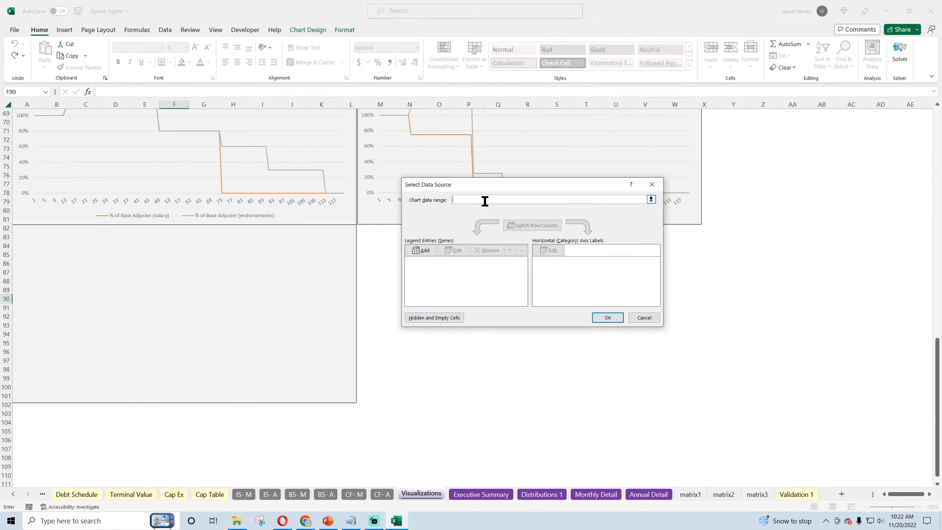
pyautogui.click(794, 494)
pyautogui.moveTo(522, 129); pyautogui.dragTo(628, 464)
pyautogui.click(607, 317)
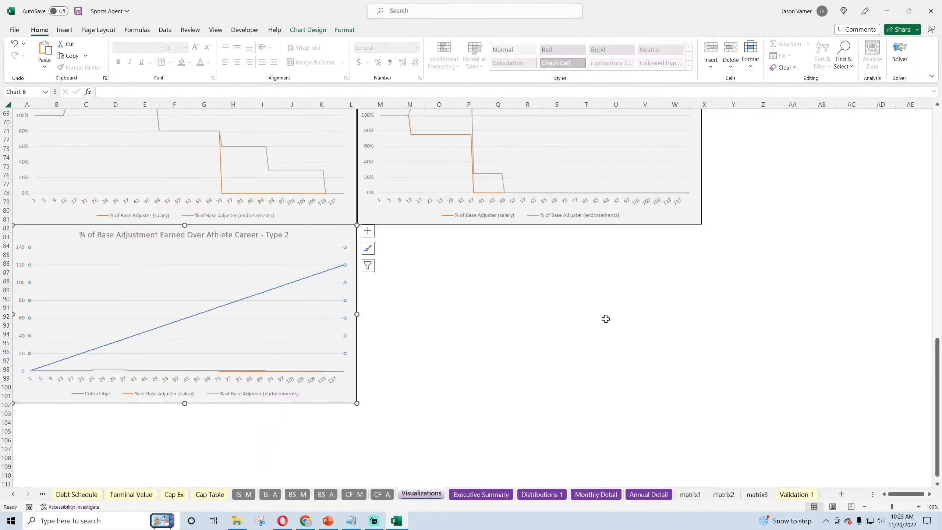
# Remove the Cohort Age series from the copied chart's data source.
pyautogui.rightClick(282, 275)
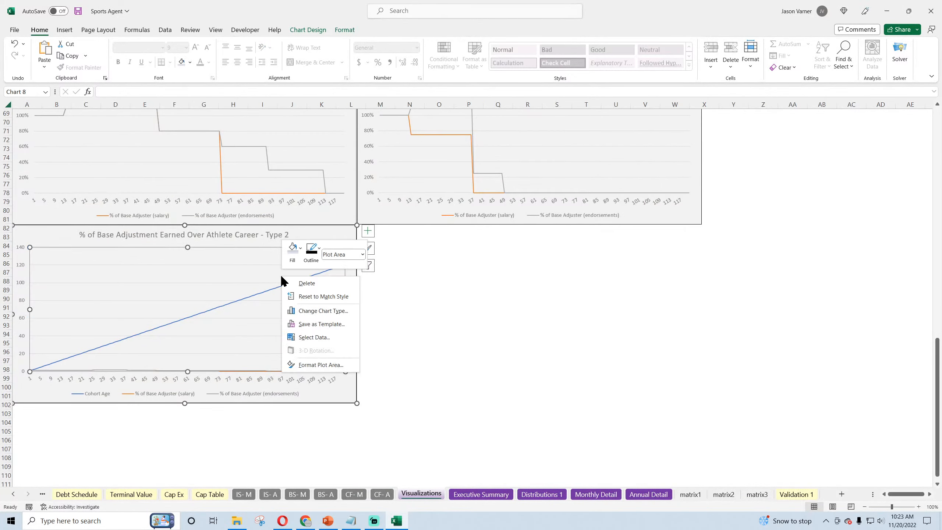
pyautogui.click(316, 336)
pyautogui.click(445, 264)
pyautogui.click(487, 250)
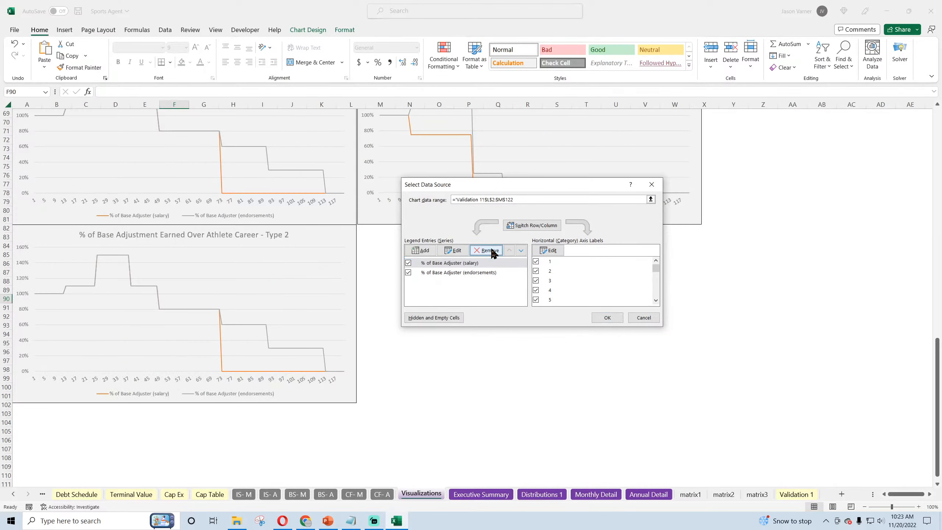
pyautogui.click(608, 317)
# Change the ending of the copied chart's title to Type 3 and deselect the chart.
pyautogui.click(284, 234)
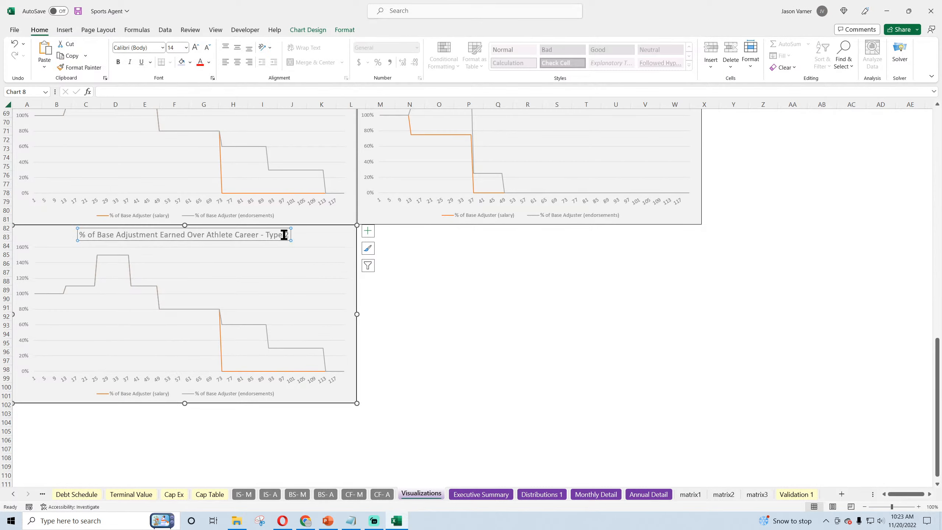
pyautogui.press('BackSpace')
pyautogui.write('3')
pyautogui.press('Escape')
pyautogui.press('Escape')
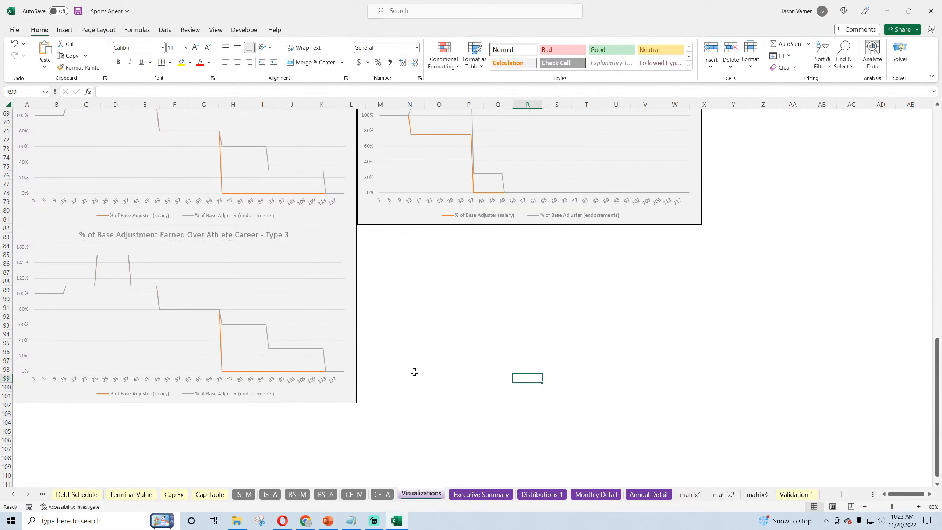
# Review the three base adjustment charts together with the Active Player Contracts chart above them.
pyautogui.scroll(4, 414, 371)
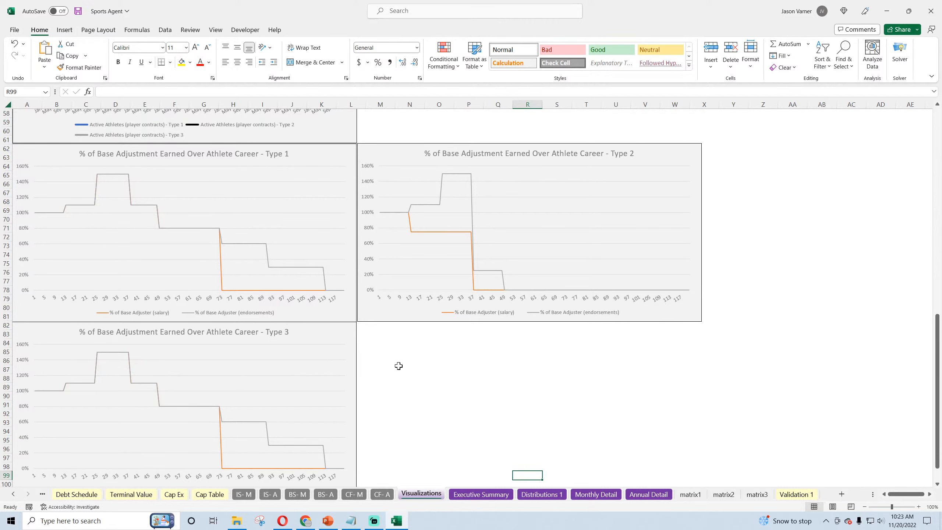
pyautogui.scroll(4, 399, 365)
pyautogui.scroll(-4, 145, 320)
pyautogui.scroll(-3, 269, 427)
pyautogui.scroll(7, 271, 427)
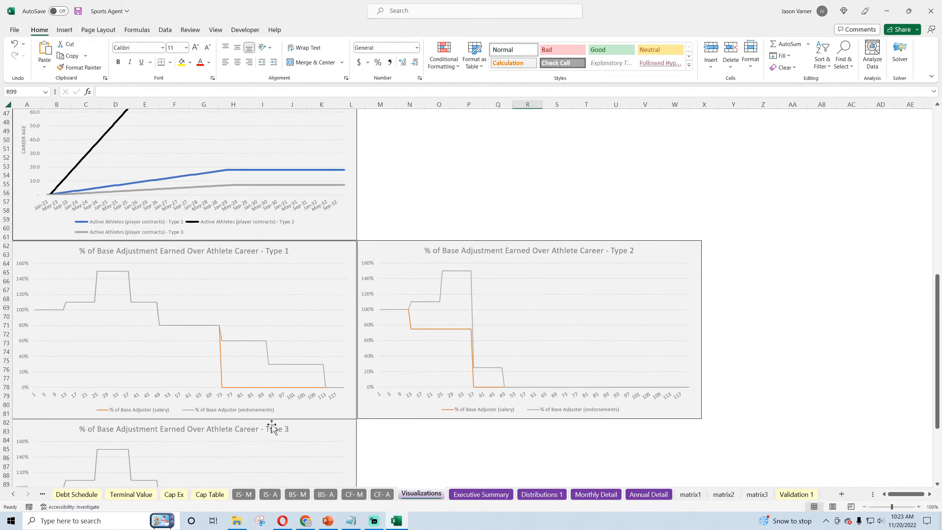
pyautogui.scroll(4, 271, 427)
# Copy the Active Player Contracts by Type chart.
pyautogui.click(298, 168)
pyautogui.rightClick(299, 167)
pyautogui.click(185, 207)
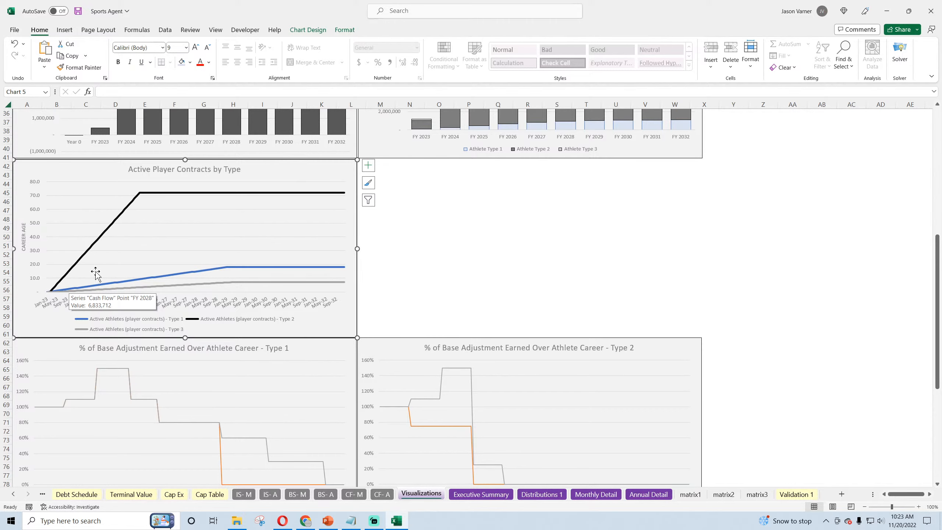
# Check the Type 1 and Type 2 Athletes Added per Month inputs on the Revenue Assumptions sheet, then return to Visualizations.
pyautogui.scroll(-7, 321, 306)
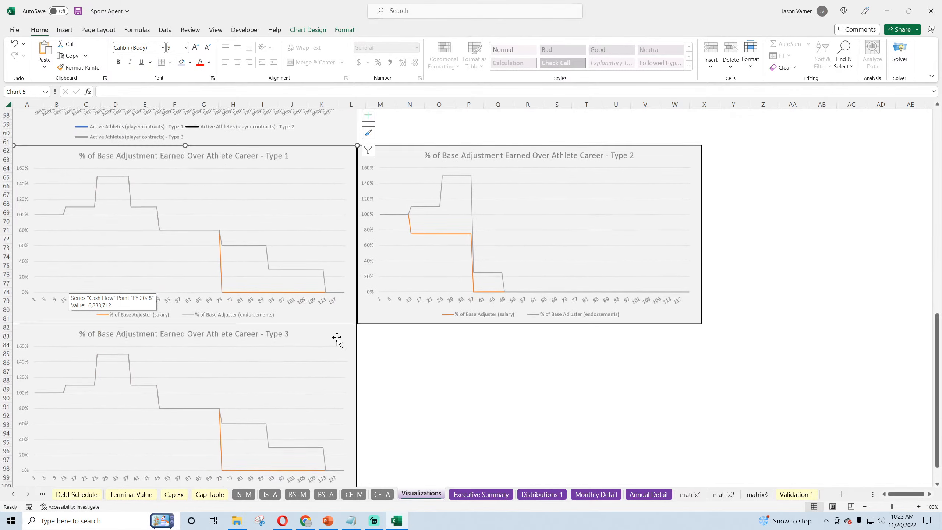
pyautogui.scroll(7, 289, 334)
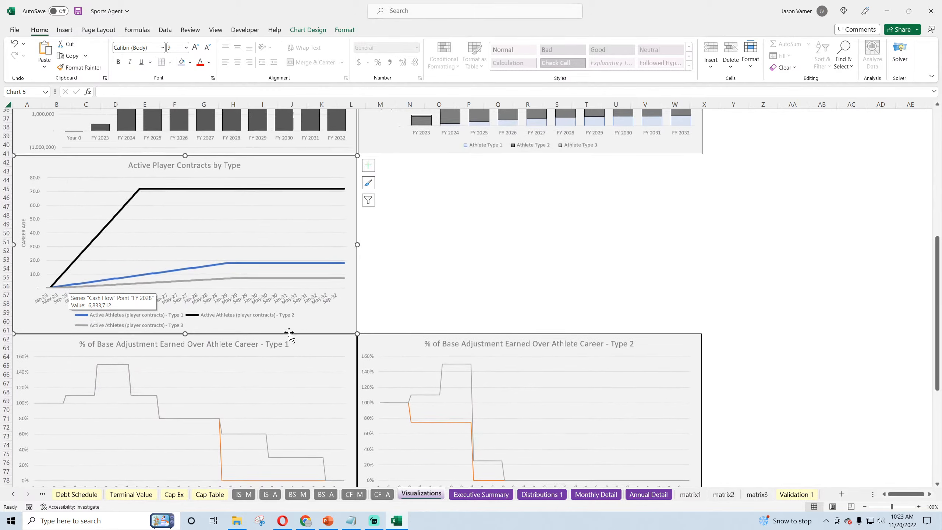
pyautogui.click(13, 493)
pyautogui.click(13, 494)
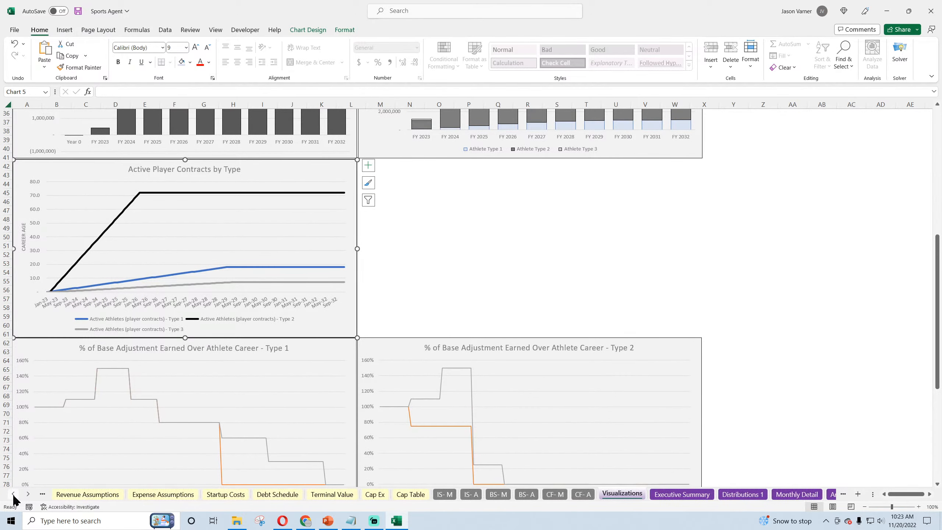
pyautogui.click(13, 493)
pyautogui.click(148, 497)
pyautogui.click(251, 169)
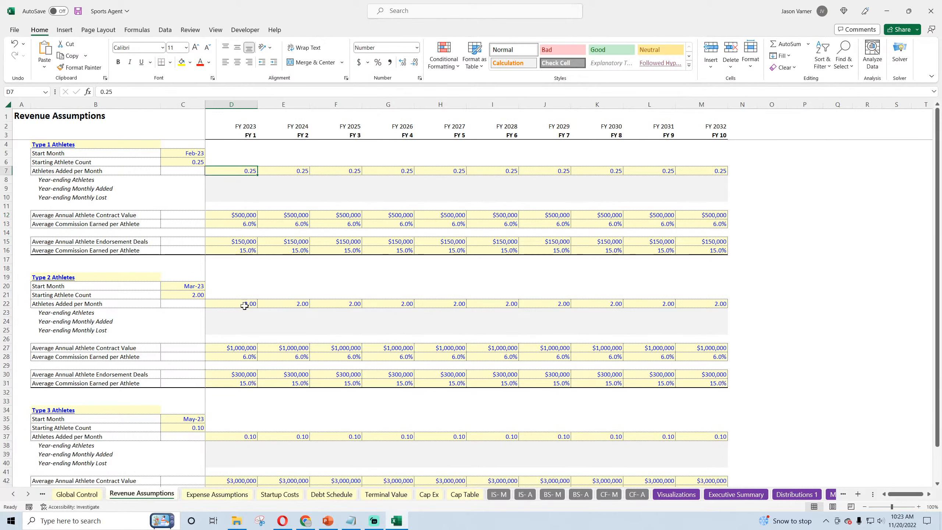
pyautogui.click(244, 304)
pyautogui.click(733, 495)
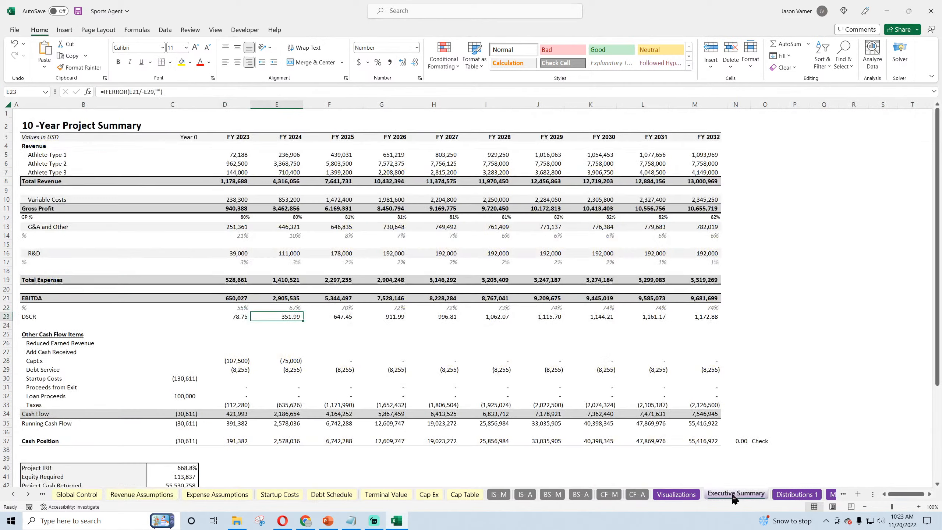
pyautogui.click(682, 495)
# Paste the copied contracts chart beside the original, aligned at row 42 above the Type 2 chart, and save the workbook.
pyautogui.click(412, 181)
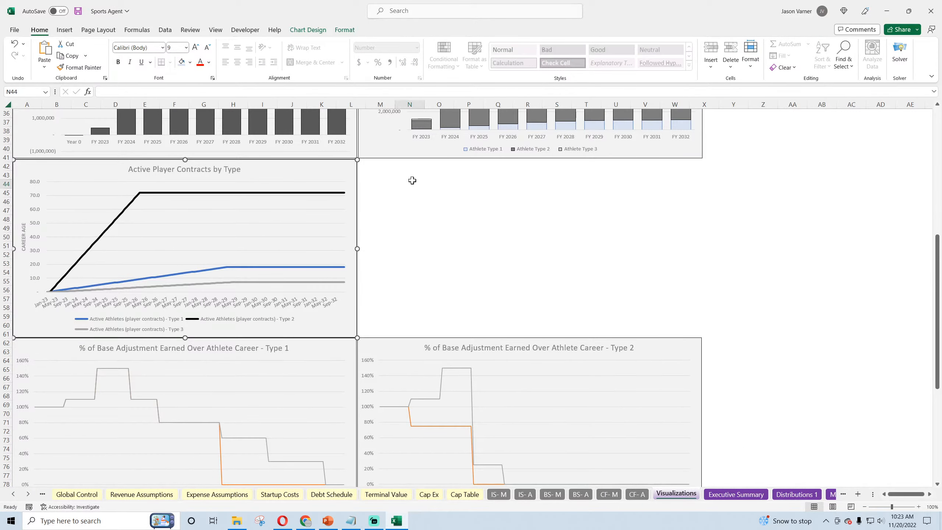
pyautogui.rightClick(412, 181)
pyautogui.click(434, 245)
pyautogui.moveTo(451, 191); pyautogui.dragTo(413, 172)
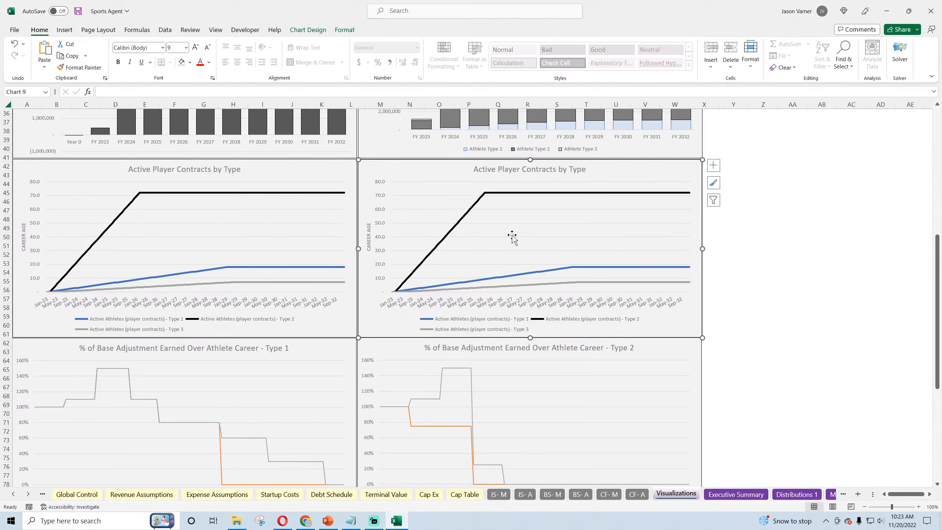
pyautogui.click(784, 296)
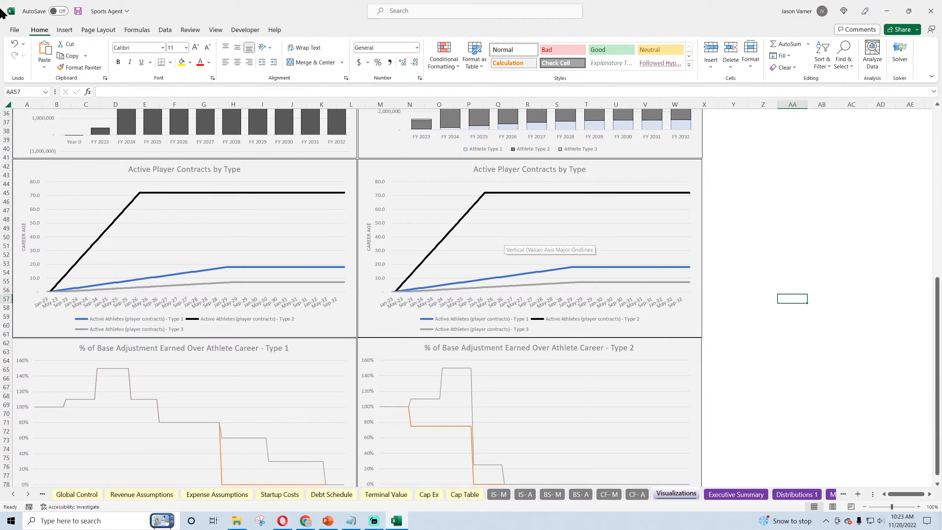
pyautogui.click(78, 14)
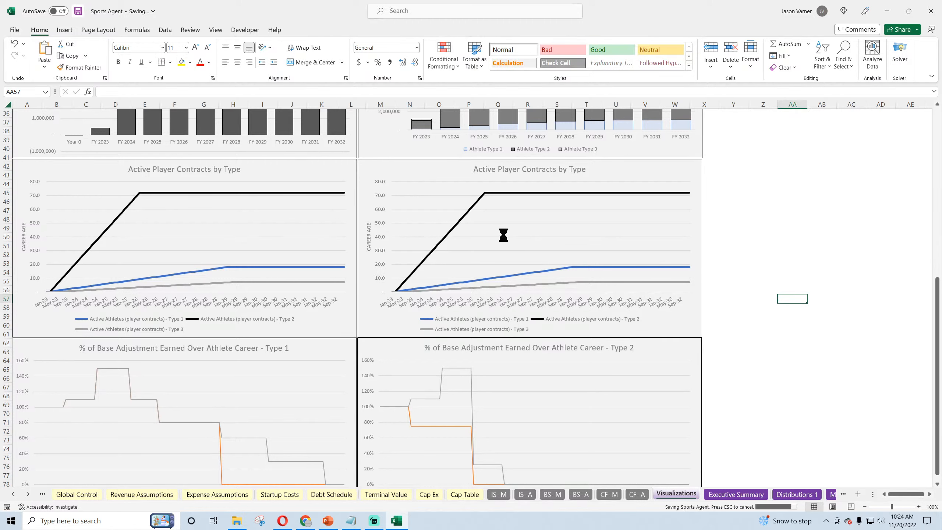
# In the duplicated contracts chart, repoint the Type 1 series to Monthly Detail row 15, with its name from C15 and monthly values from column E onward.
pyautogui.click(515, 233)
pyautogui.rightClick(516, 233)
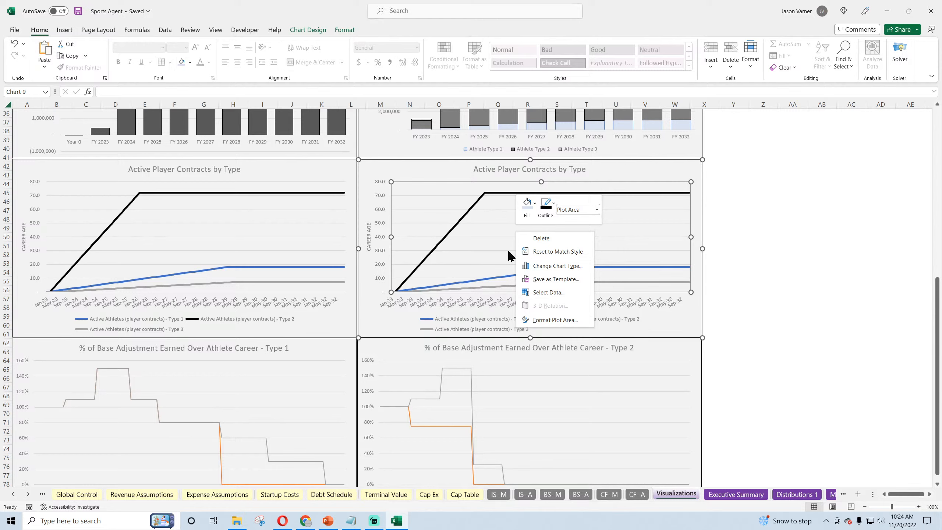
pyautogui.click(43, 31)
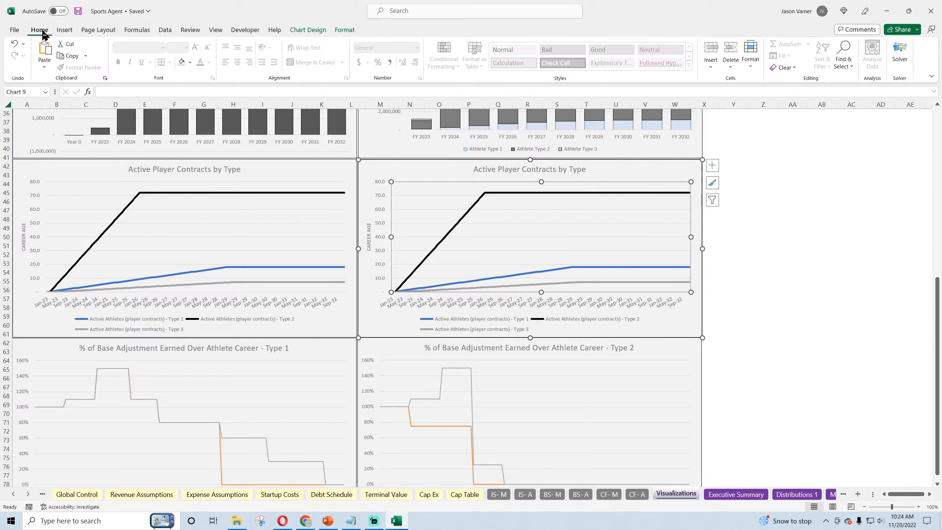
pyautogui.rightClick(530, 230)
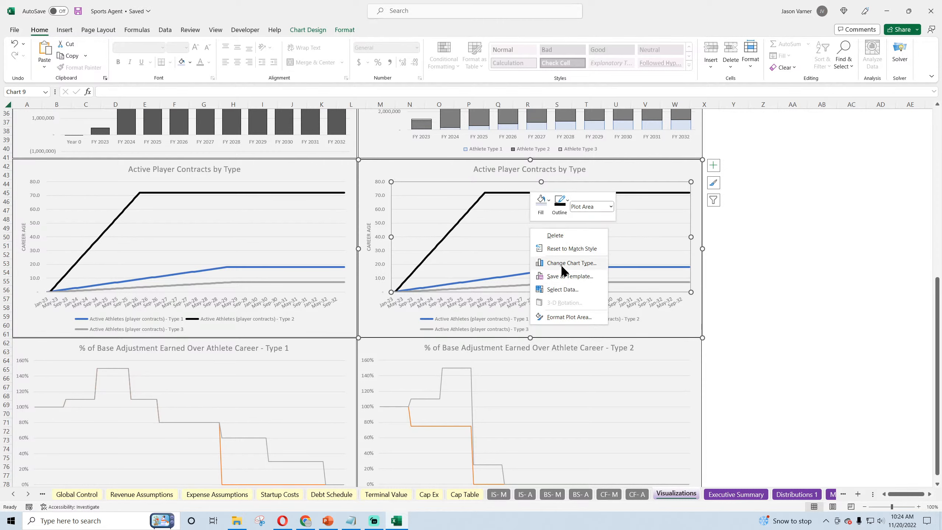
pyautogui.click(561, 289)
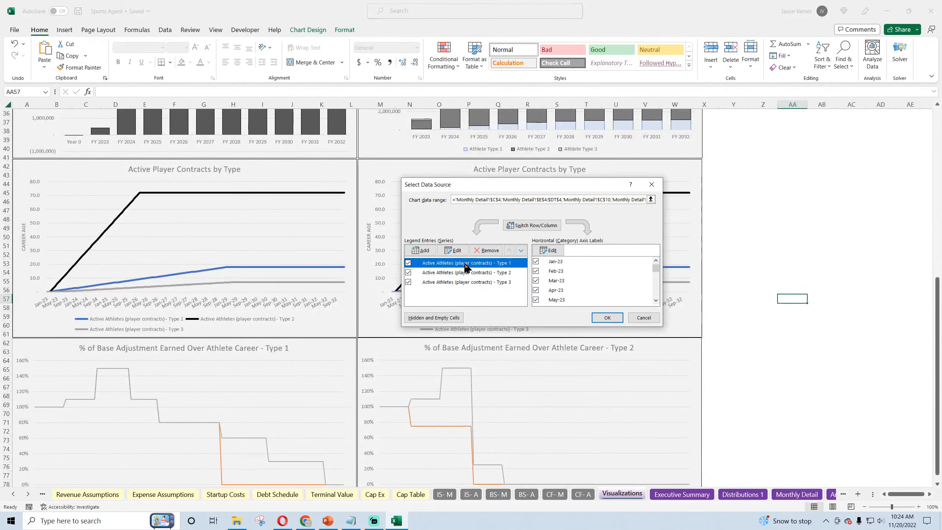
pyautogui.click(453, 250)
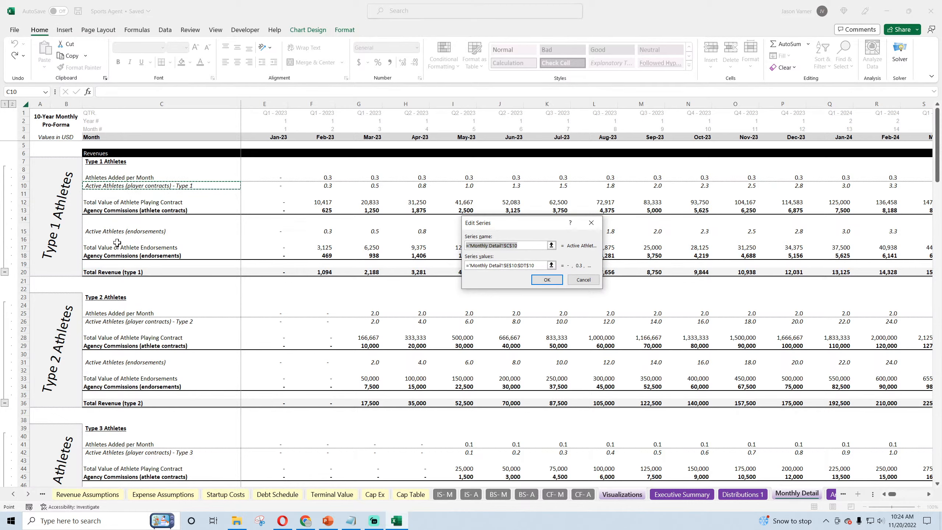
pyautogui.click(117, 228)
pyautogui.moveTo(539, 264); pyautogui.dragTo(418, 257)
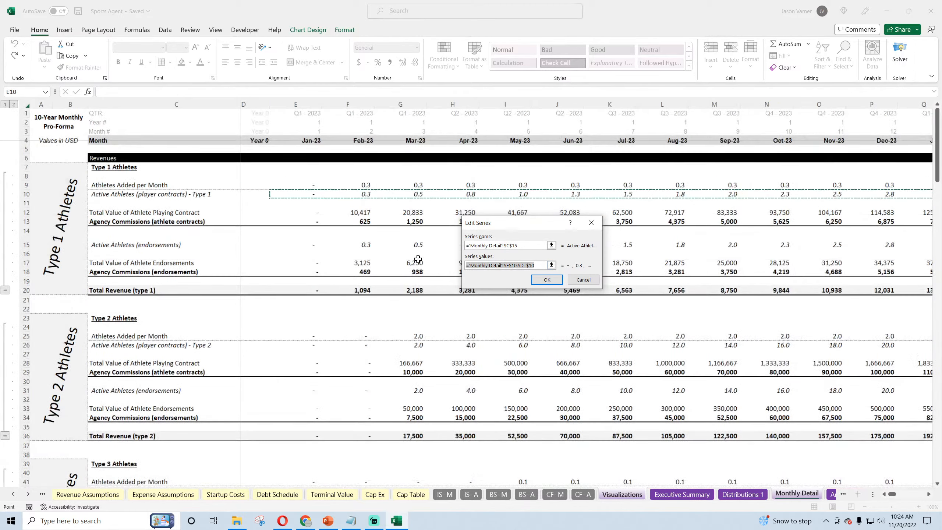
pyautogui.press('BackSpace')
pyautogui.click(348, 262)
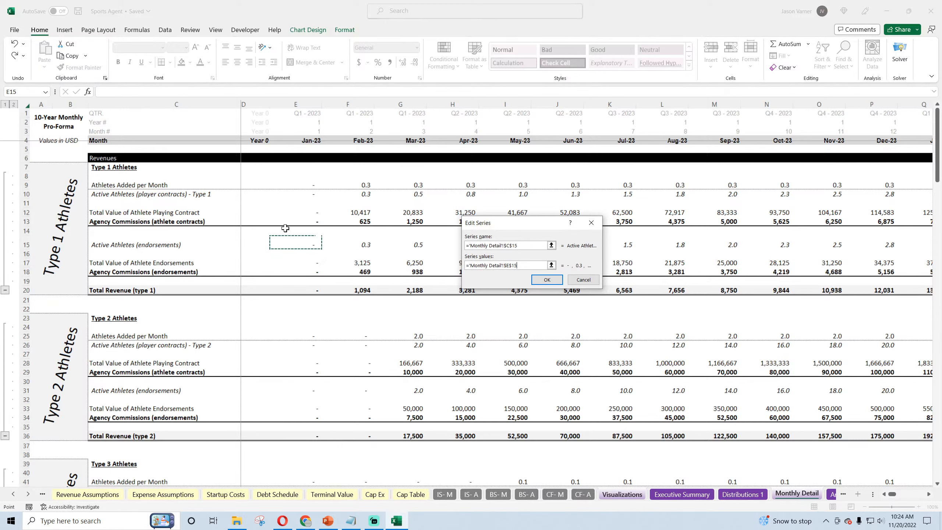
pyautogui.moveTo(285, 227); pyautogui.dragTo(894, 232)
pyautogui.click(561, 279)
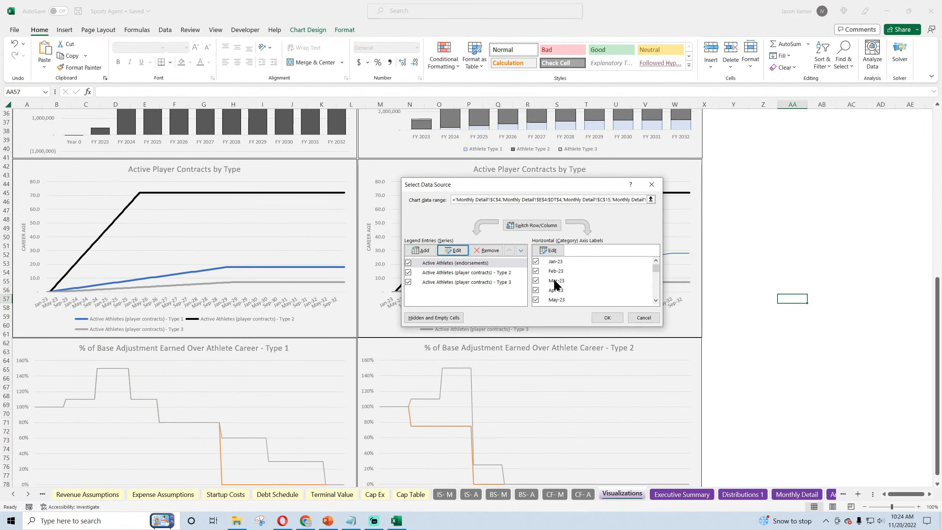
# Repoint the duplicated chart's Type 2 series to Monthly Detail row 31, with its name from C31 and values from E31:DT31.
pyautogui.click(462, 273)
pyautogui.click(460, 248)
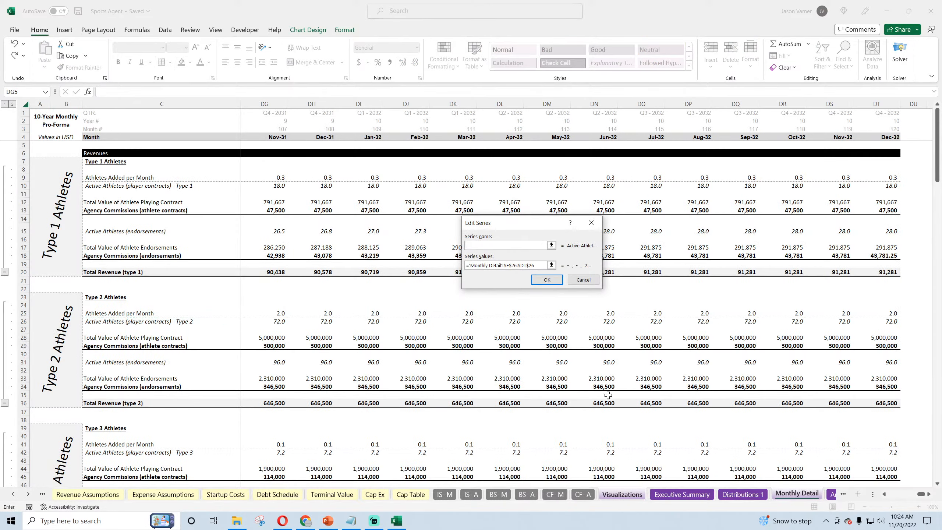
pyautogui.click(116, 359)
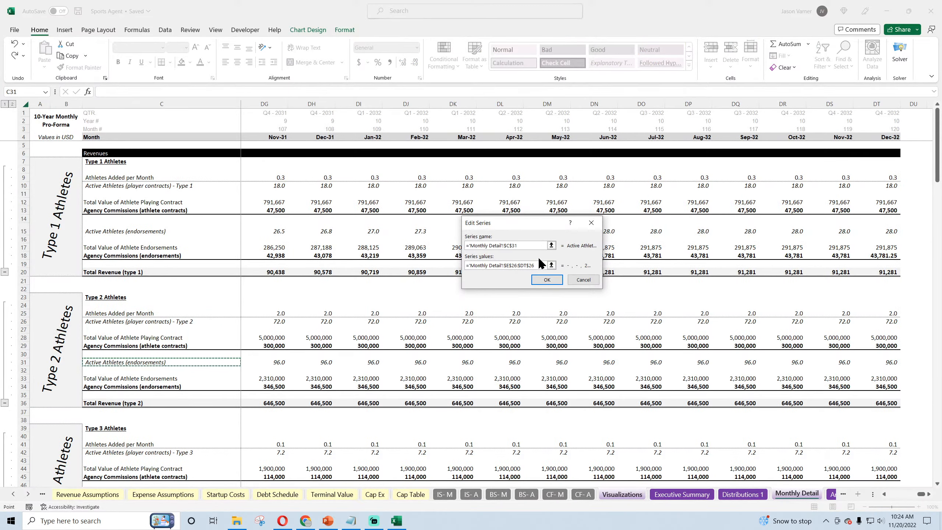
pyautogui.press('Tab')
pyautogui.press('BackSpace')
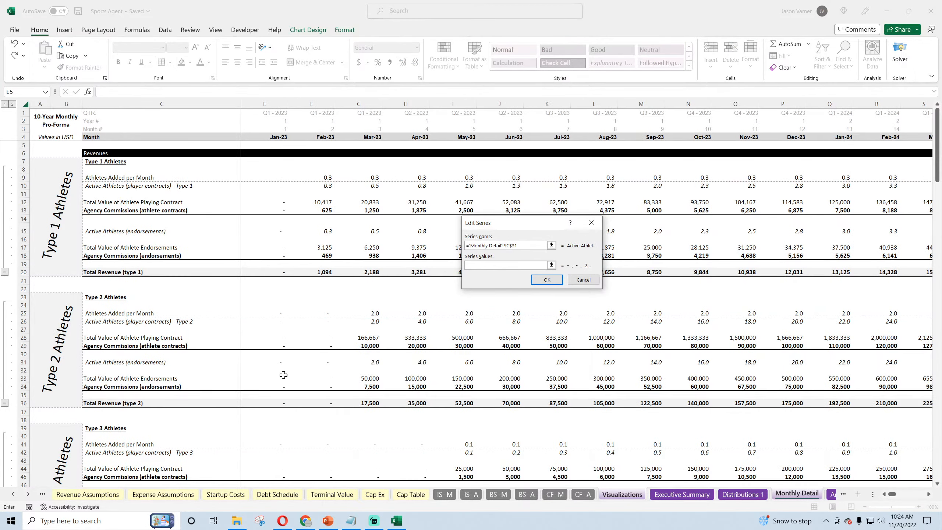
pyautogui.moveTo(276, 362); pyautogui.dragTo(915, 367)
pyautogui.click(545, 277)
# Repoint the duplicated chart's Type 3 series to Monthly Detail row 47, with its name from C47 and values from E47:DT47.
pyautogui.click(467, 282)
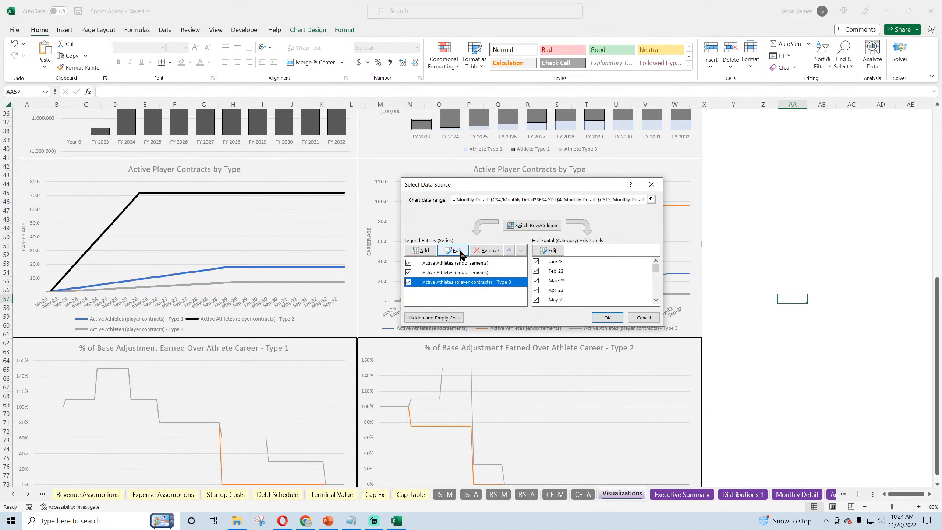
pyautogui.click(452, 250)
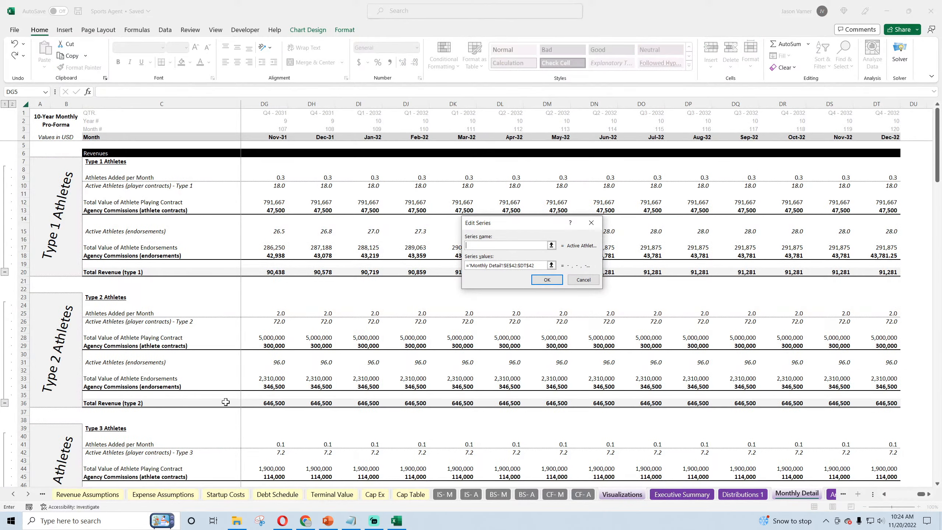
pyautogui.scroll(-3, 110, 372)
pyautogui.click(100, 403)
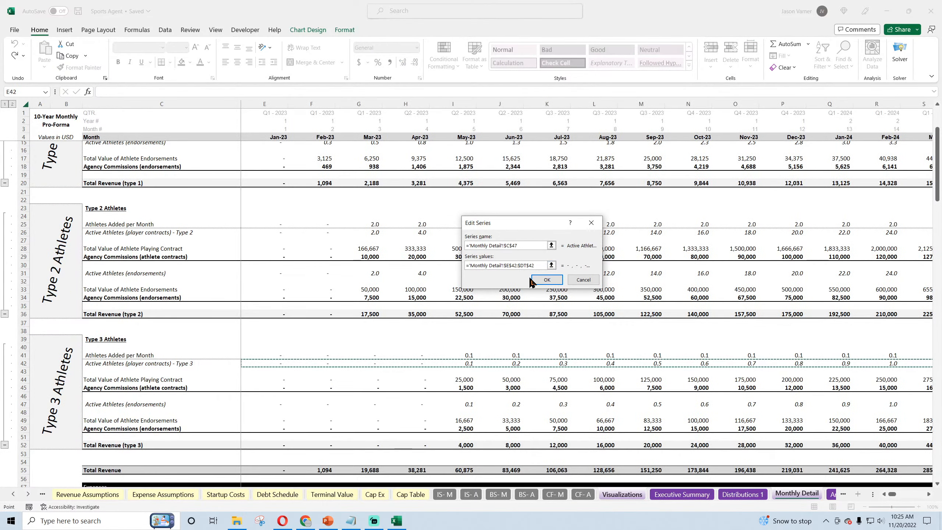
pyautogui.moveTo(534, 266); pyautogui.dragTo(451, 266)
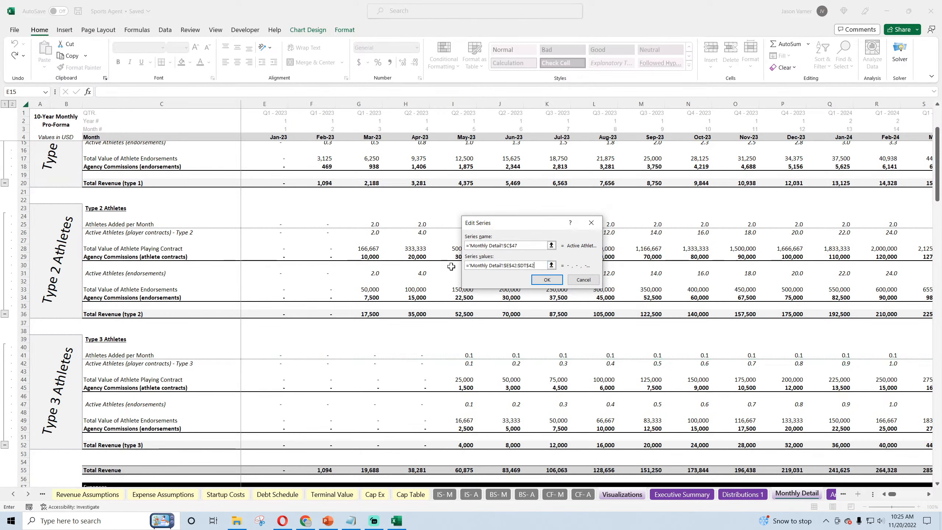
pyautogui.press('BackSpace')
pyautogui.press('BackSpace')
pyautogui.press('BackSpace')
pyautogui.press('BackSpace')
pyautogui.press('BackSpace')
pyautogui.press('BackSpace')
pyautogui.press('BackSpace')
pyautogui.press('BackSpace')
pyautogui.press('BackSpace')
pyautogui.press('BackSpace')
pyautogui.press('BackSpace')
pyautogui.press('BackSpace')
pyautogui.press('BackSpace')
pyautogui.press('BackSpace')
pyautogui.press('BackSpace')
pyautogui.press('BackSpace')
pyautogui.press('BackSpace')
pyautogui.press('BackSpace')
pyautogui.press('BackSpace')
pyautogui.press('BackSpace')
pyautogui.moveTo(255, 404); pyautogui.dragTo(939, 404)
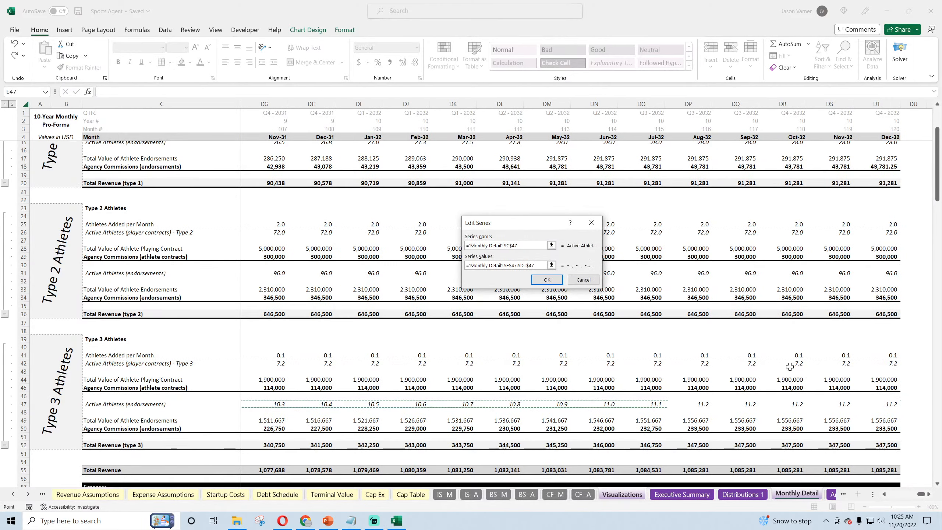
pyautogui.click(548, 279)
# Check the horizontal axis label range and the three endorsement series, then apply the chart's data source changes.
pyautogui.click(549, 246)
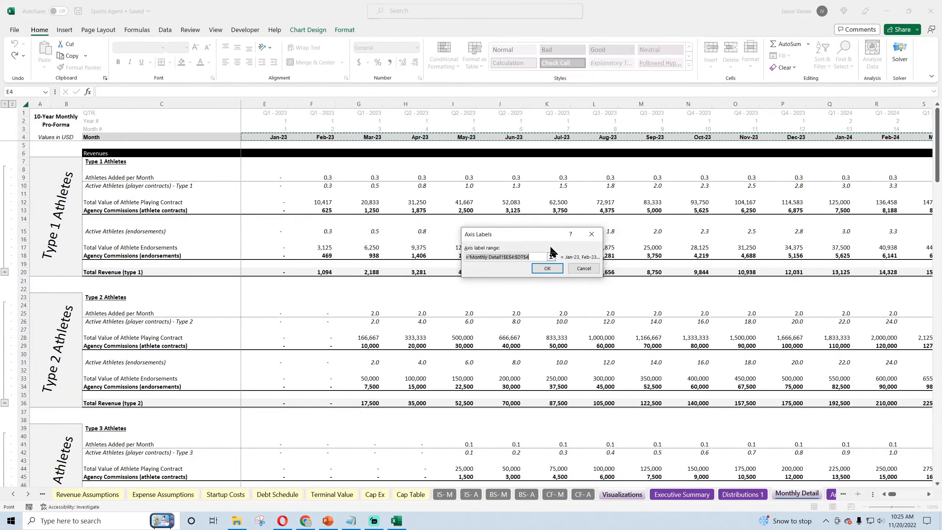
pyautogui.click(548, 268)
pyautogui.click(471, 263)
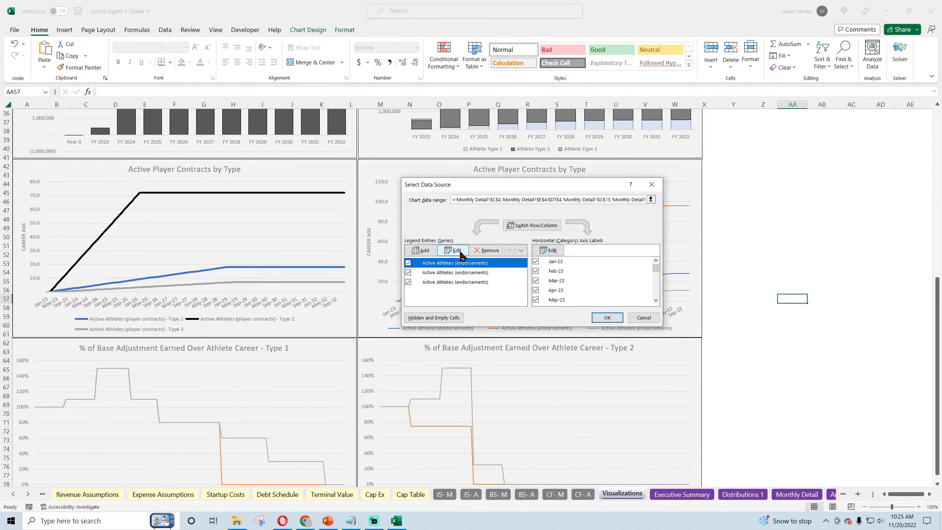
pyautogui.click(448, 274)
pyautogui.click(446, 282)
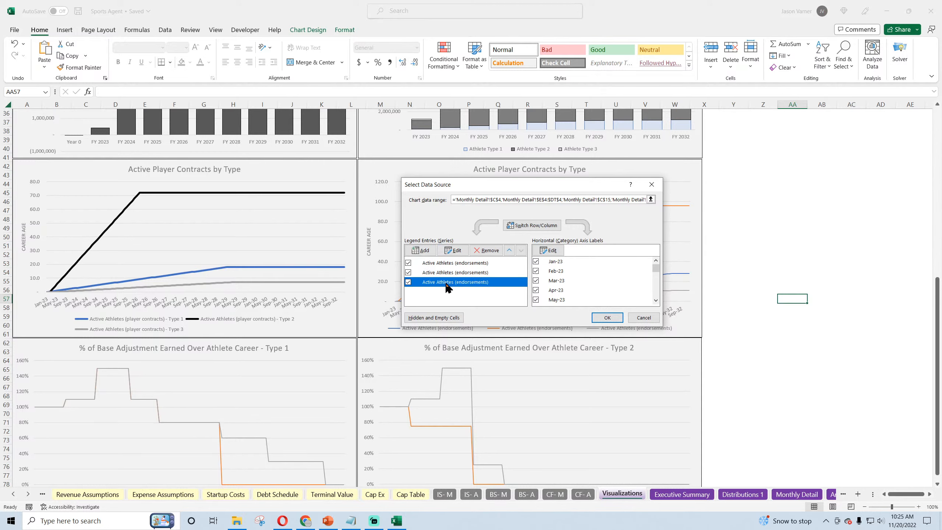
pyautogui.click(605, 317)
# Retitle the duplicated chart as "Active Athlete Endorsements by Type".
pyautogui.click(521, 169)
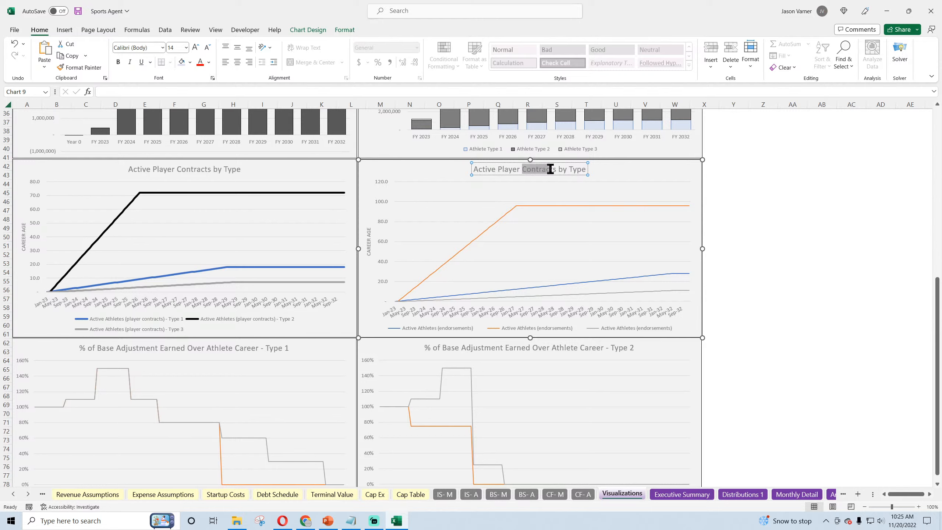
pyautogui.moveTo(555, 169); pyautogui.dragTo(556, 169)
pyautogui.write('Endorsemen')
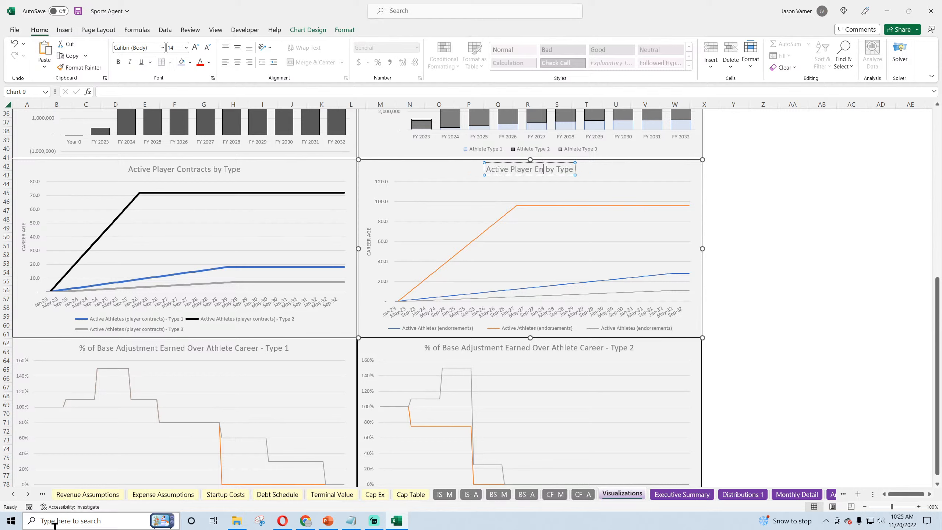
pyautogui.write('ts')
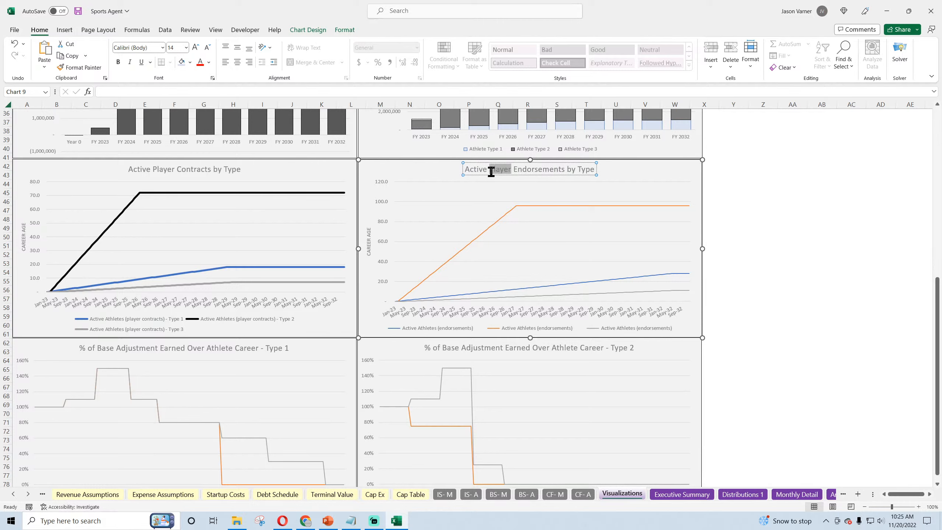
pyautogui.write('Athlete')
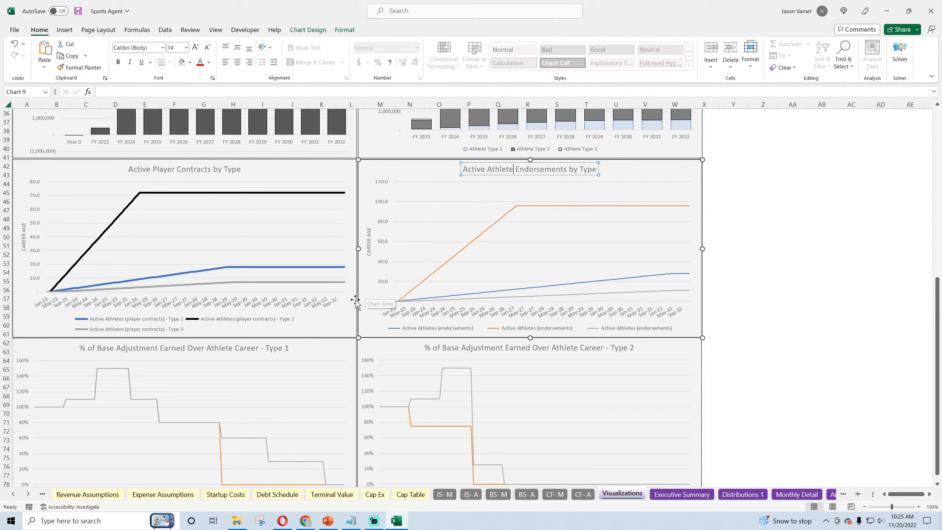
# Retitle the original contracts chart as "Active Athlete Contracts by Type".
pyautogui.click(172, 168)
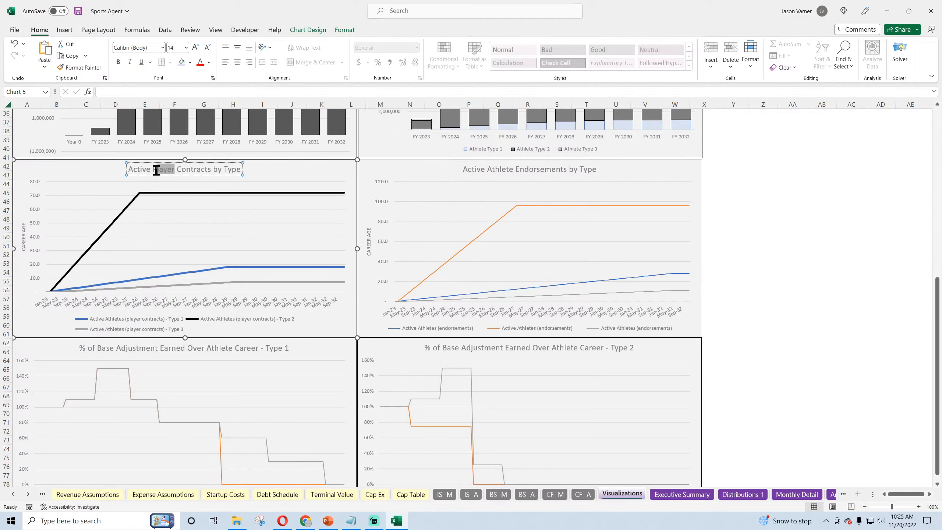
pyautogui.press('BackSpace')
pyautogui.press('BackSpace')
pyautogui.write('athloe')
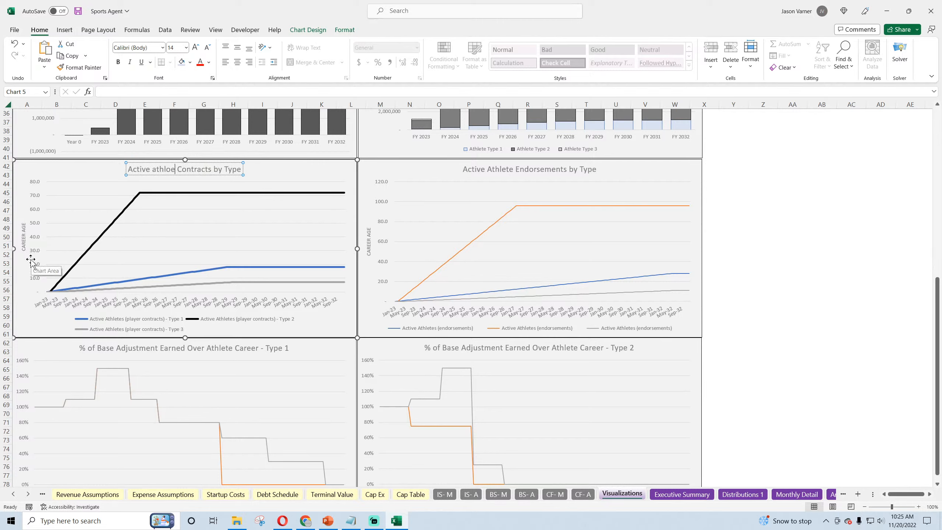
pyautogui.press('BackSpace')
pyautogui.press('BackSpace')
pyautogui.press('BackSpace')
pyautogui.press('BackSpace')
pyautogui.press('BackSpace')
pyautogui.press('BackSpace')
pyautogui.write('Athlete')
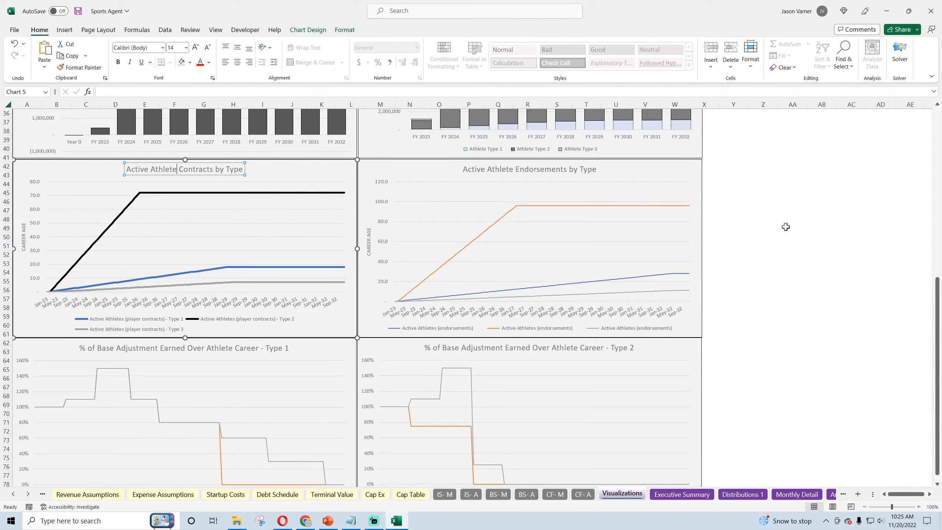
pyautogui.click(787, 228)
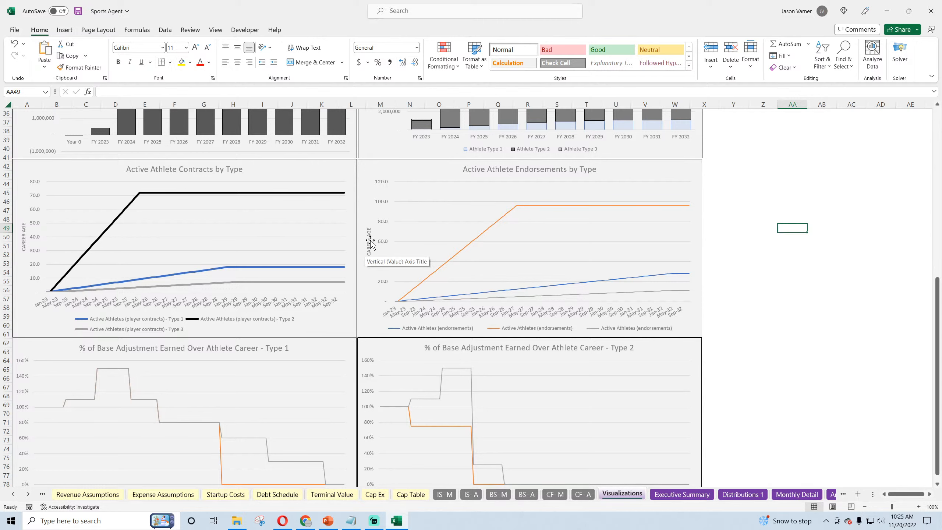
# Delete the CAREER AGE axis title from both the endorsements and contracts charts, then save the workbook.
pyautogui.click(371, 242)
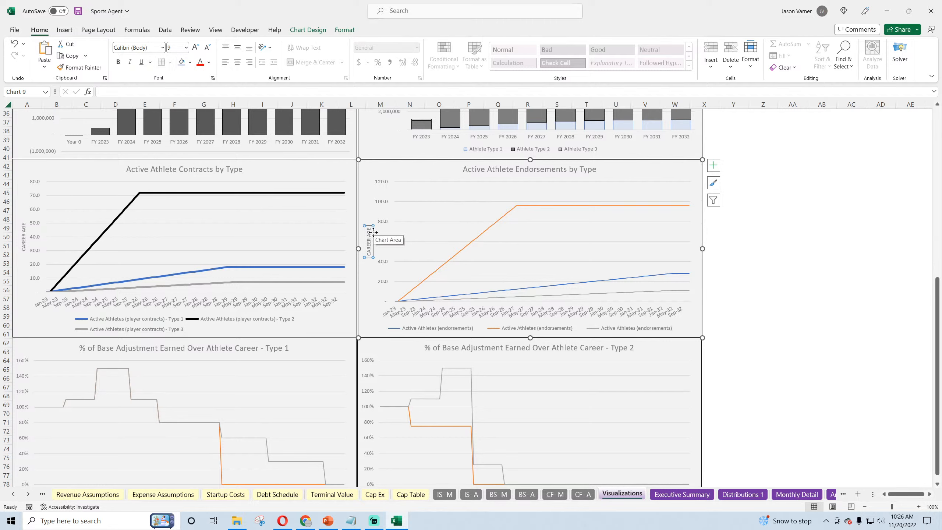
pyautogui.rightClick(373, 231)
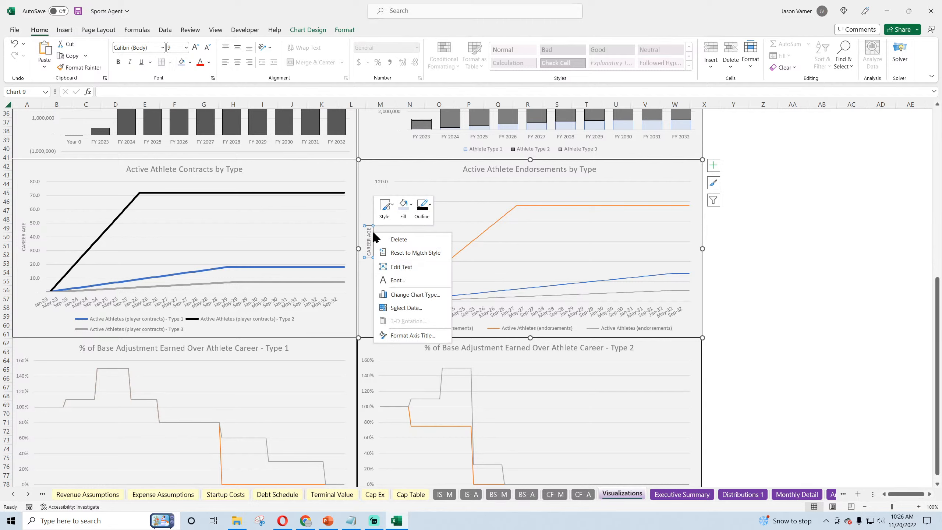
pyautogui.click(398, 240)
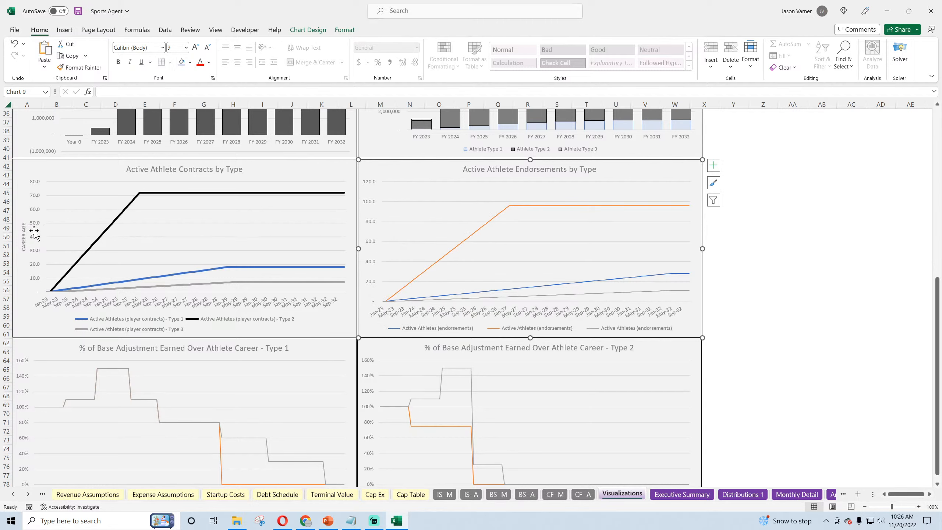
pyautogui.rightClick(34, 231)
pyautogui.click(45, 237)
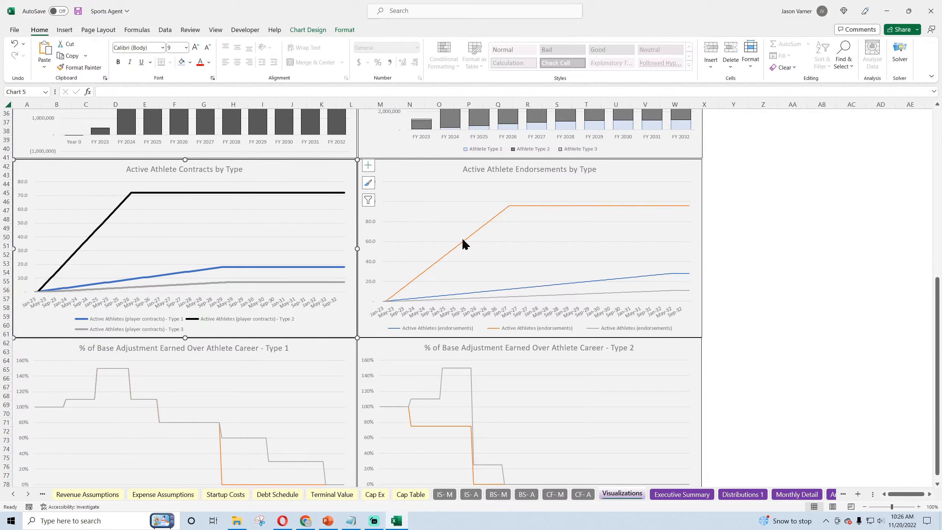
pyautogui.click(481, 169)
pyautogui.click(221, 170)
pyautogui.click(544, 169)
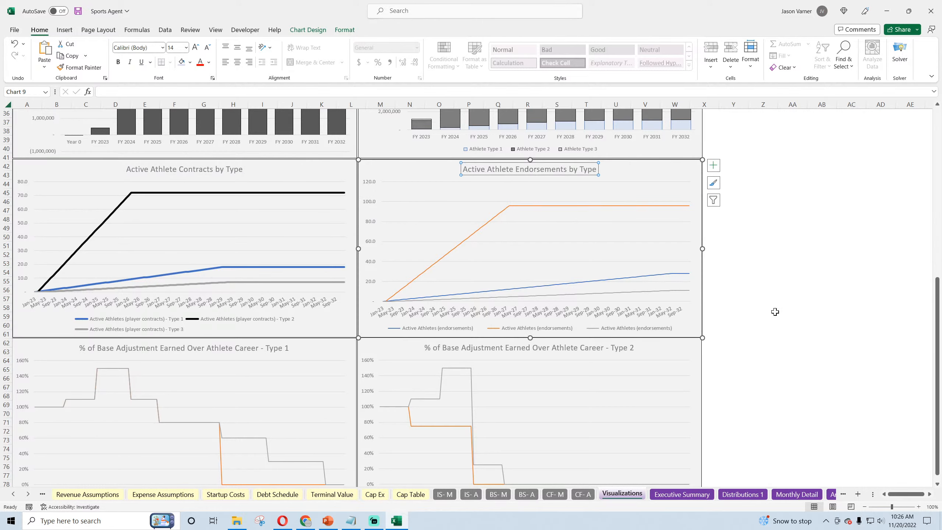
pyautogui.click(774, 311)
pyautogui.click(78, 11)
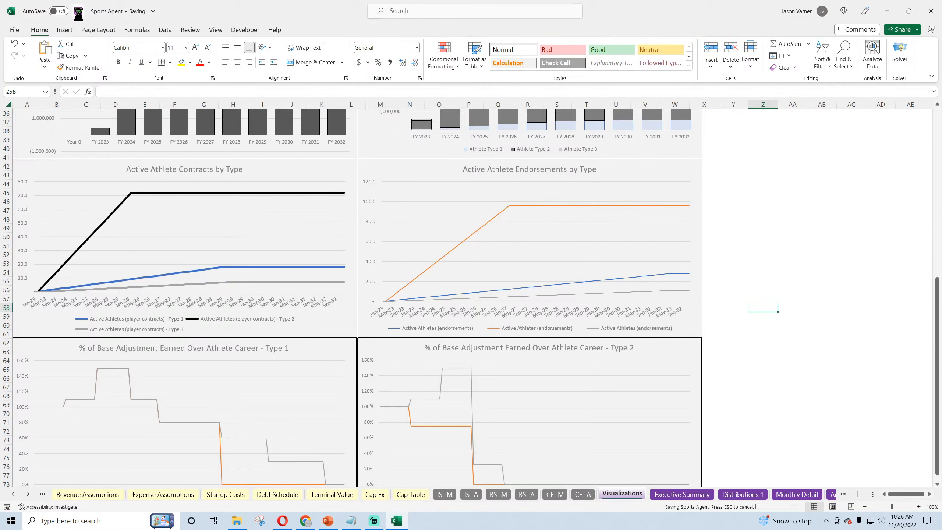
# Thicken all three series lines in the Active Athlete Endorsements by Type chart to match the contracts chart.
pyautogui.rightClick(577, 206)
pyautogui.click(607, 179)
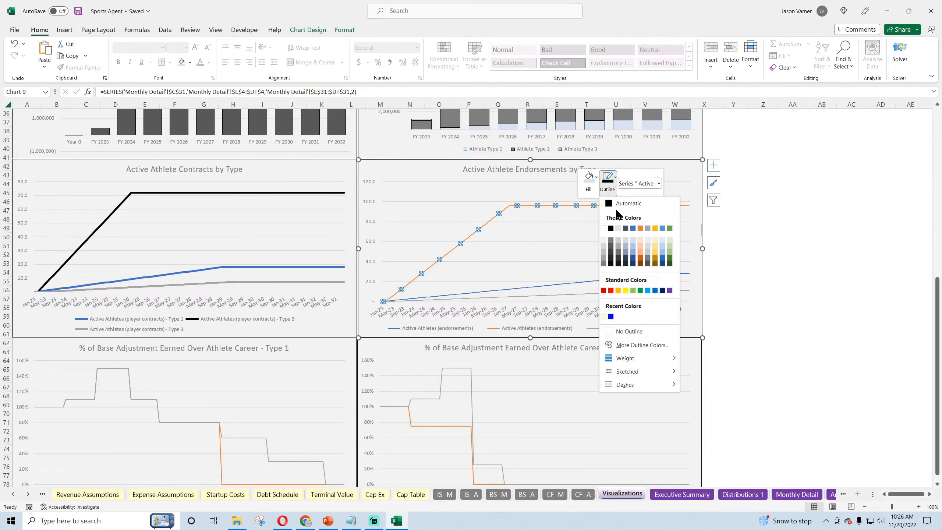
pyautogui.moveTo(655, 359)
pyautogui.click(709, 418)
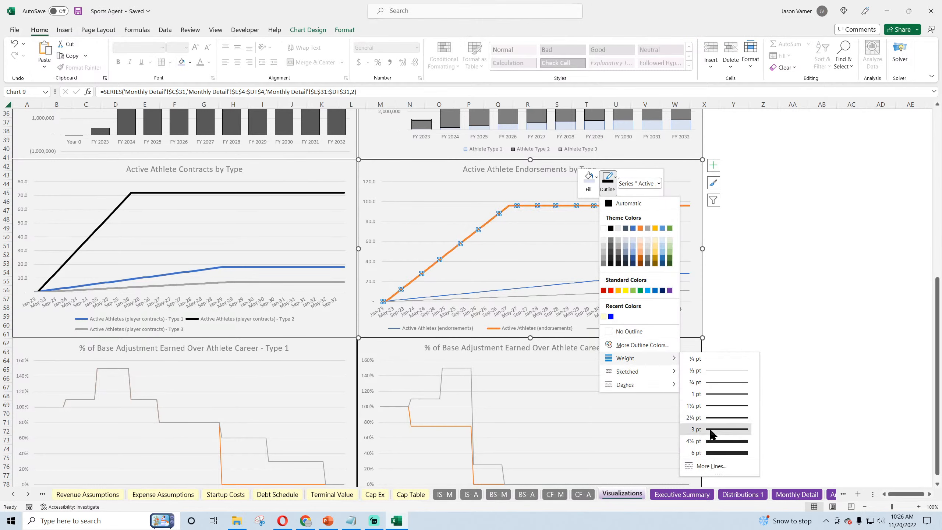
pyautogui.rightClick(571, 282)
pyautogui.click(603, 268)
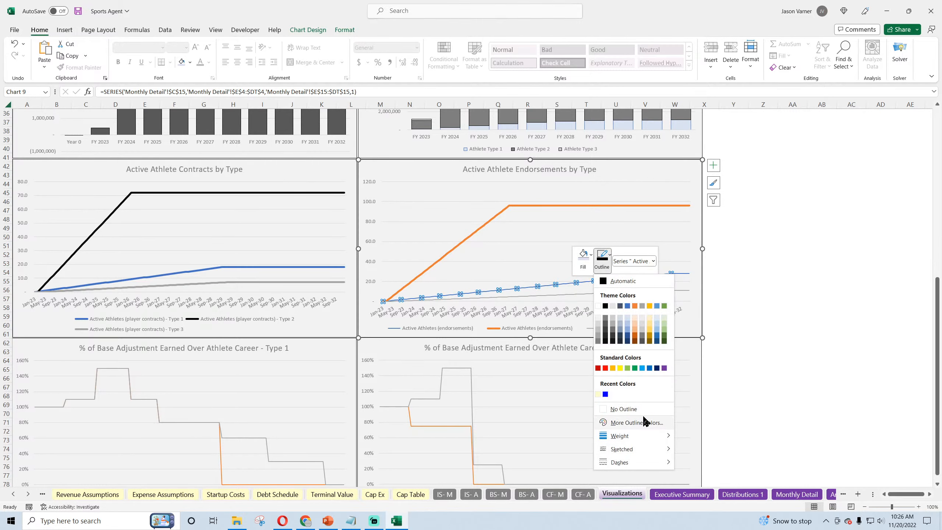
pyautogui.moveTo(634, 434)
pyautogui.click(710, 463)
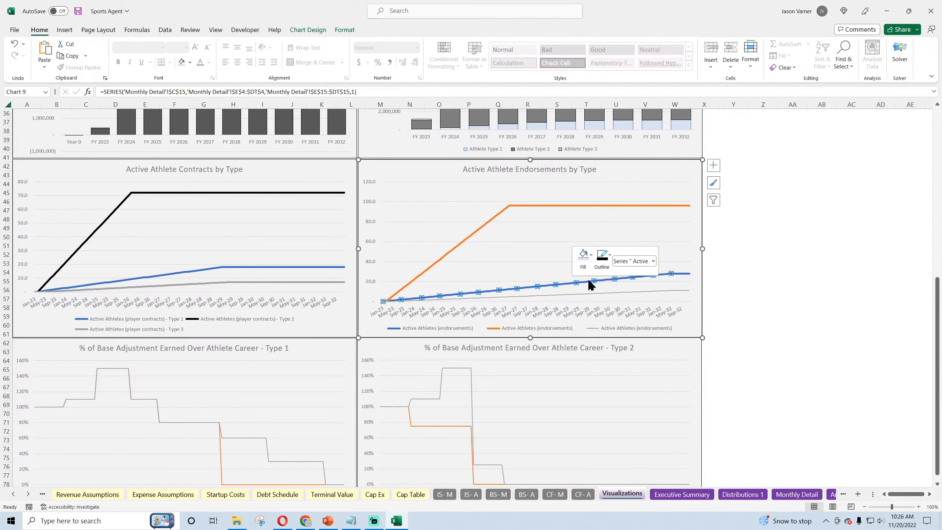
pyautogui.rightClick(594, 293)
pyautogui.click(622, 267)
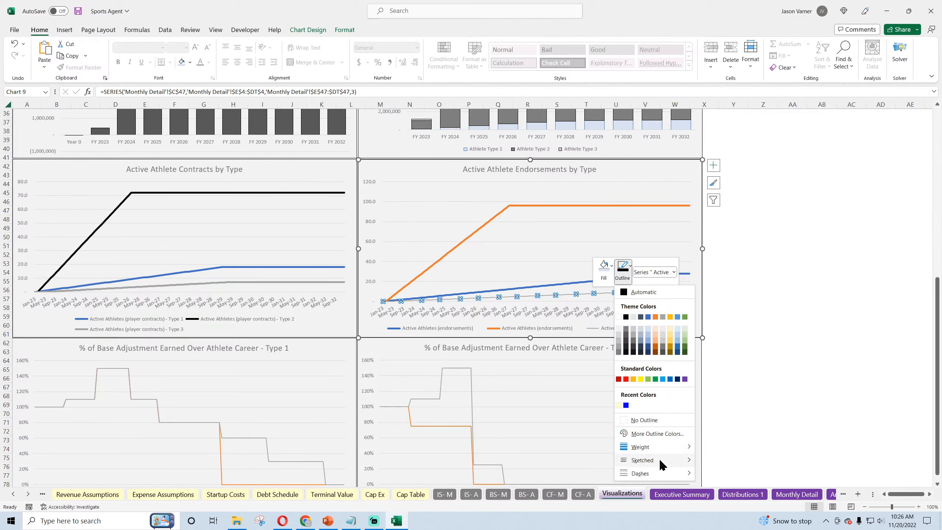
pyautogui.moveTo(663, 445)
pyautogui.click(737, 458)
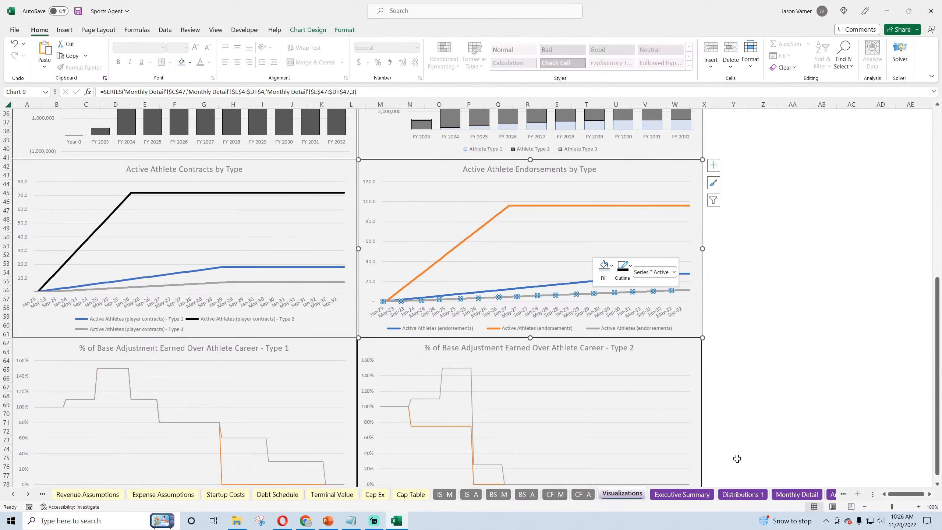
pyautogui.click(787, 333)
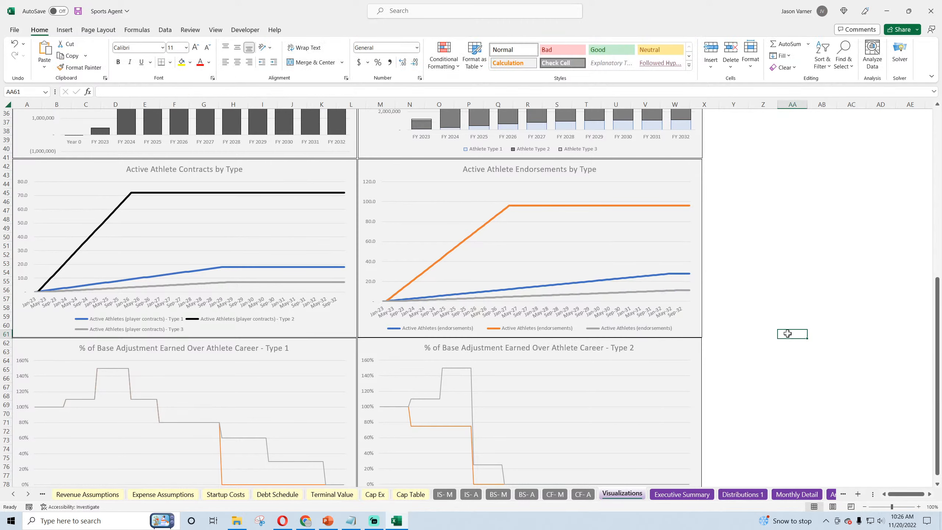
# Recolor the orange Type 2 line in the endorsements chart to black and save the workbook.
pyautogui.rightClick(563, 207)
pyautogui.click(592, 182)
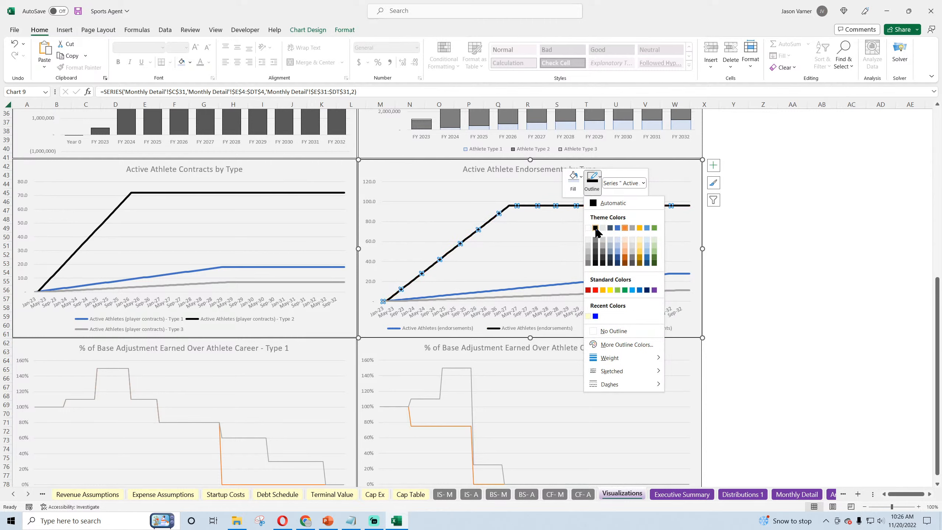
pyautogui.click(595, 227)
pyautogui.click(802, 273)
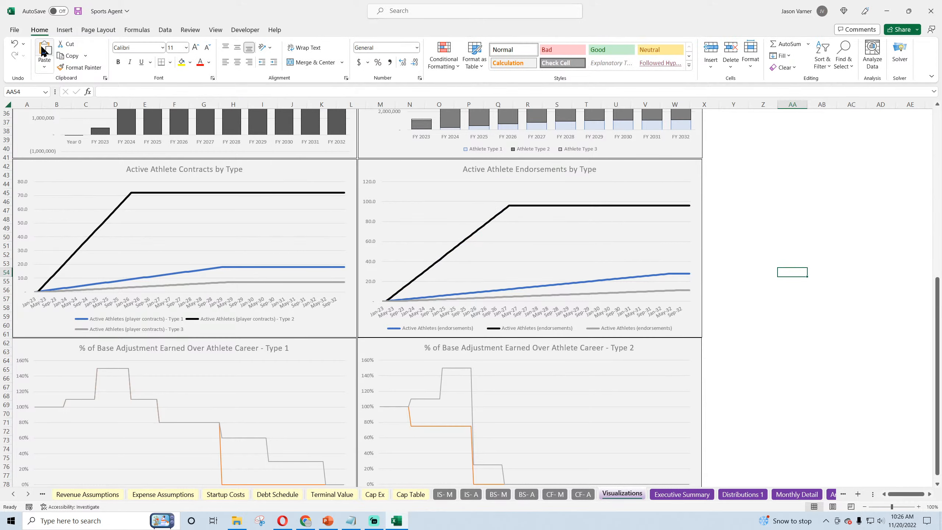
pyautogui.click(78, 12)
pyautogui.scroll(-2, 175, 219)
pyautogui.scroll(-5, 175, 219)
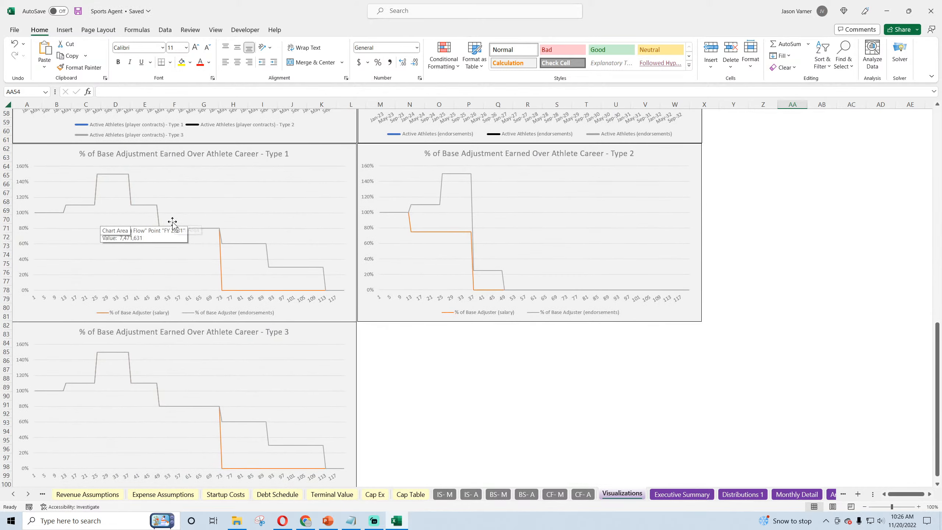
# Thicken the salary and endorsements lines in the "% of Base Adjustment Earned Over Athlete Career - Type 1" chart.
pyautogui.rightClick(122, 175)
pyautogui.click(152, 149)
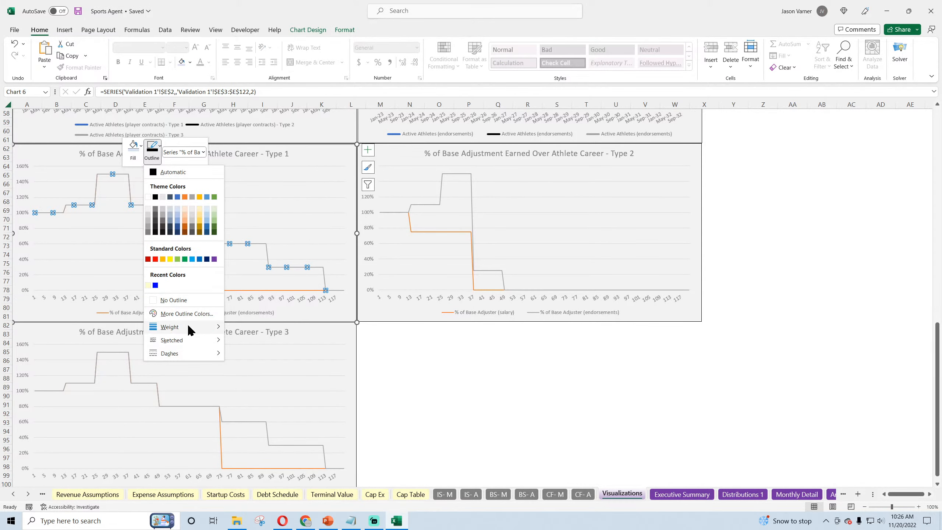
pyautogui.moveTo(191, 327)
pyautogui.click(253, 408)
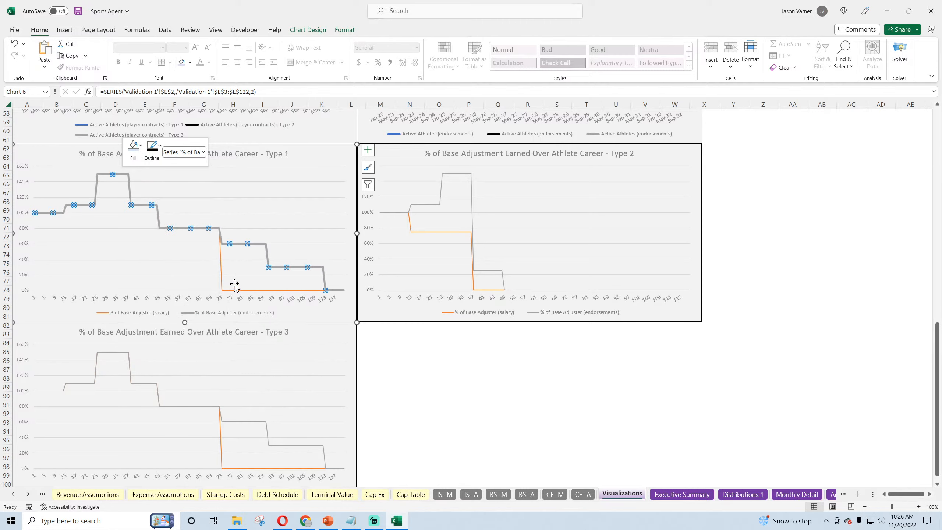
pyautogui.rightClick(221, 271)
pyautogui.click(249, 257)
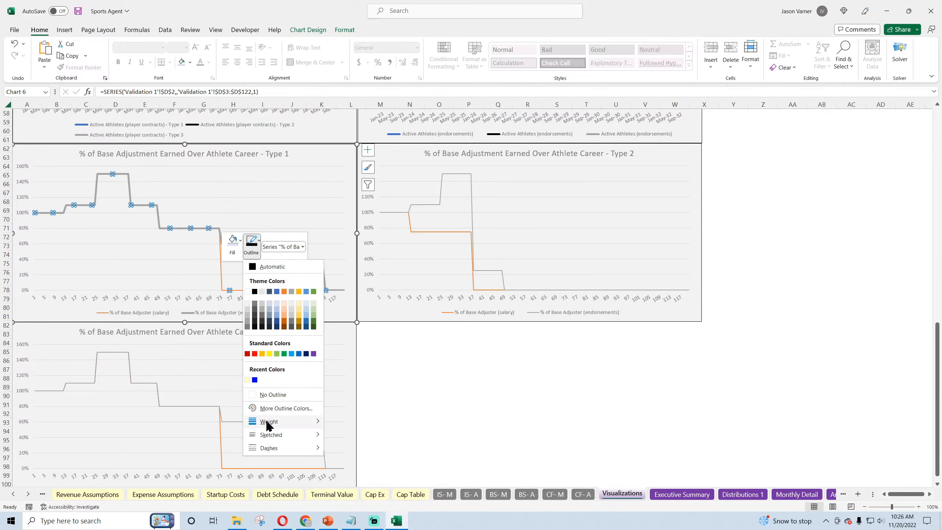
pyautogui.moveTo(268, 422)
pyautogui.click(352, 474)
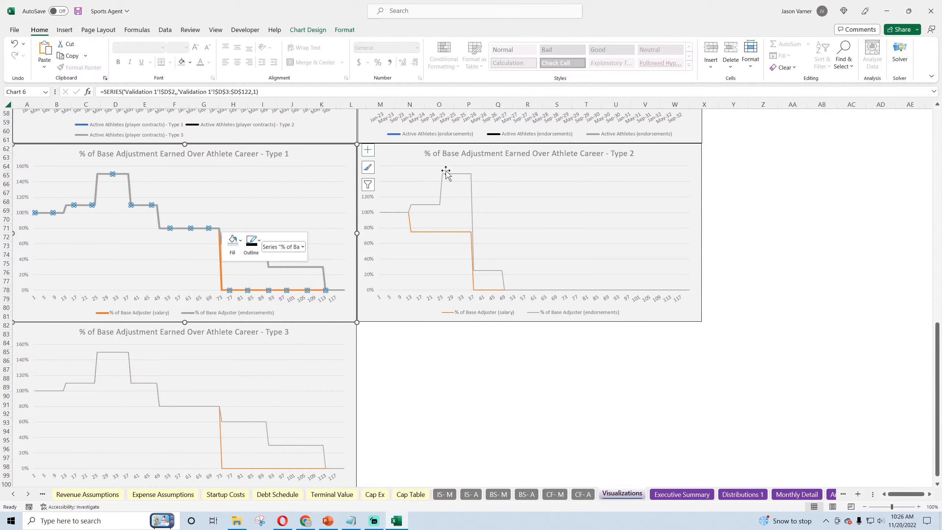
# Thicken the salary and endorsements lines in the Type 2 base adjustment chart to match the Type 1 chart.
pyautogui.rightClick(450, 178)
pyautogui.click(481, 158)
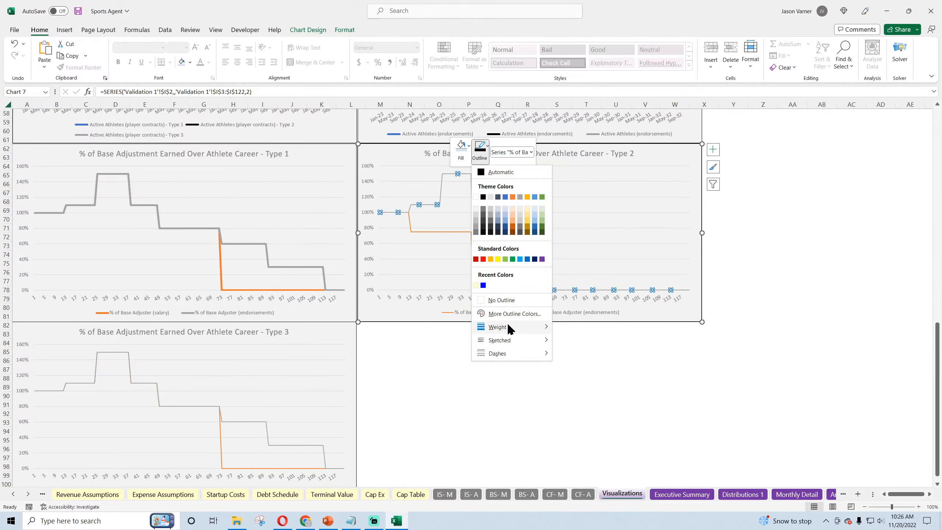
pyautogui.moveTo(510, 327)
pyautogui.click(581, 391)
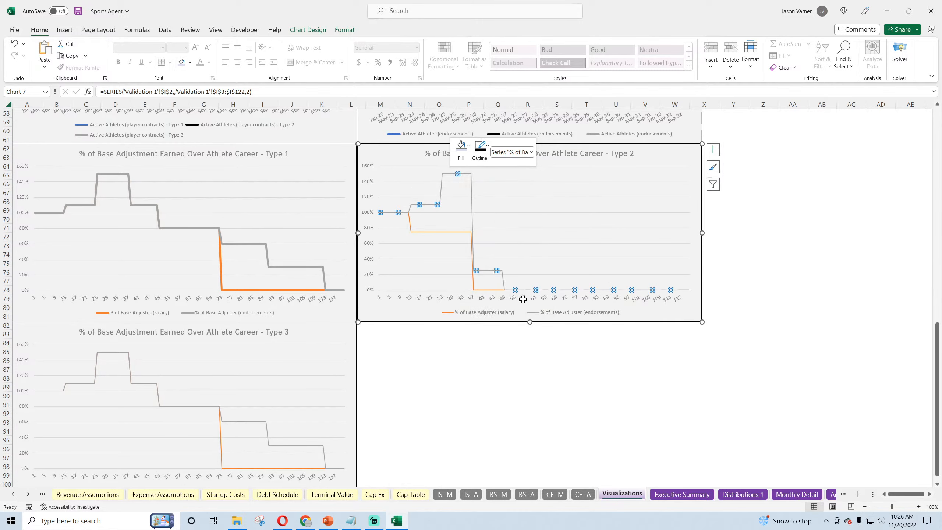
pyautogui.rightClick(443, 231)
pyautogui.click(473, 209)
pyautogui.moveTo(515, 387)
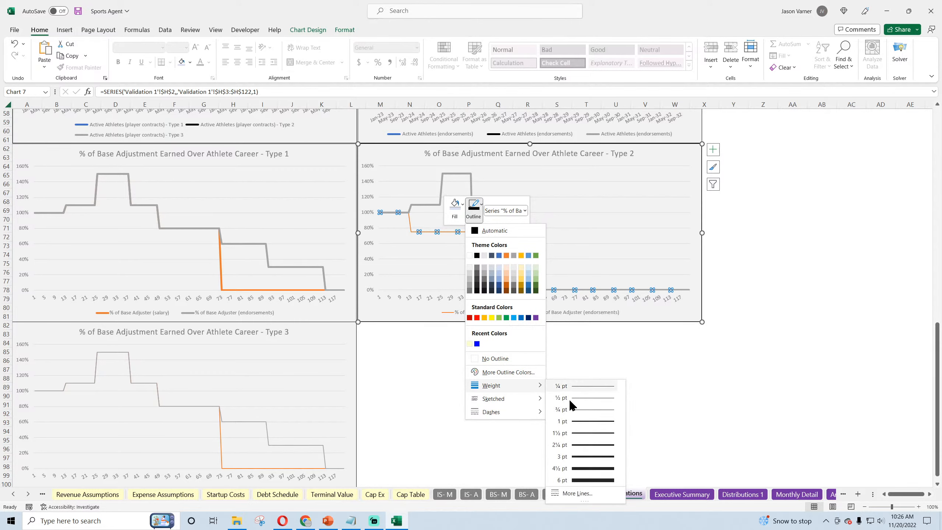
pyautogui.click(578, 464)
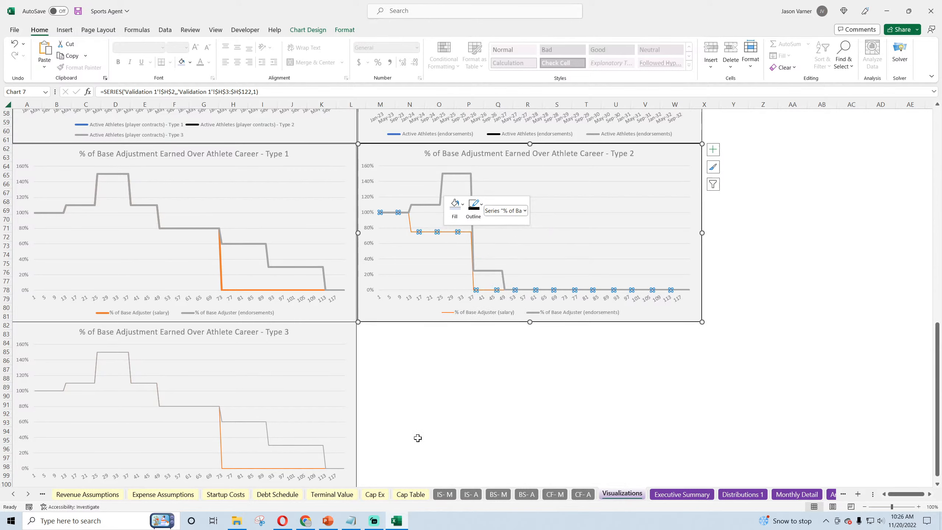
# Thicken the salary and endorsements lines in the Type 3 base adjustment chart and deselect the chart.
pyautogui.rightClick(236, 421)
pyautogui.click(265, 437)
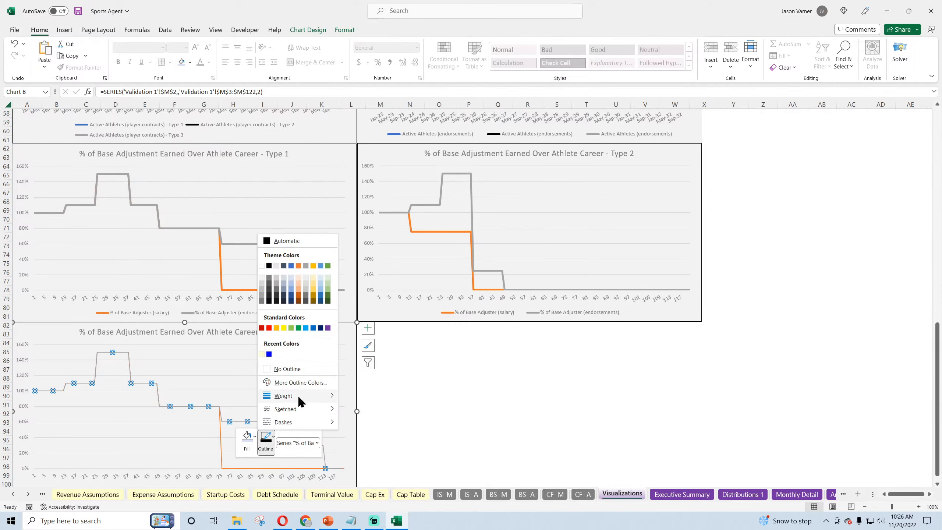
pyautogui.moveTo(300, 397)
pyautogui.click(366, 465)
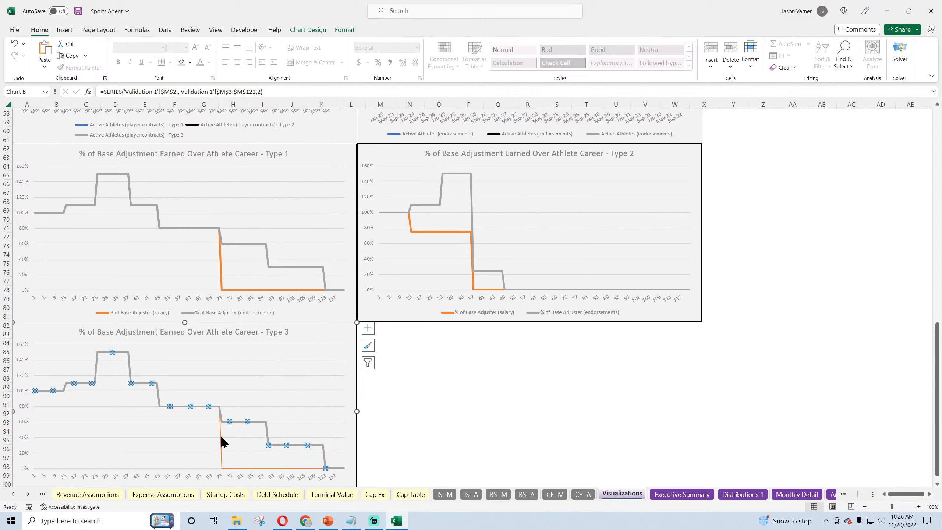
pyautogui.rightClick(221, 440)
pyautogui.click(252, 454)
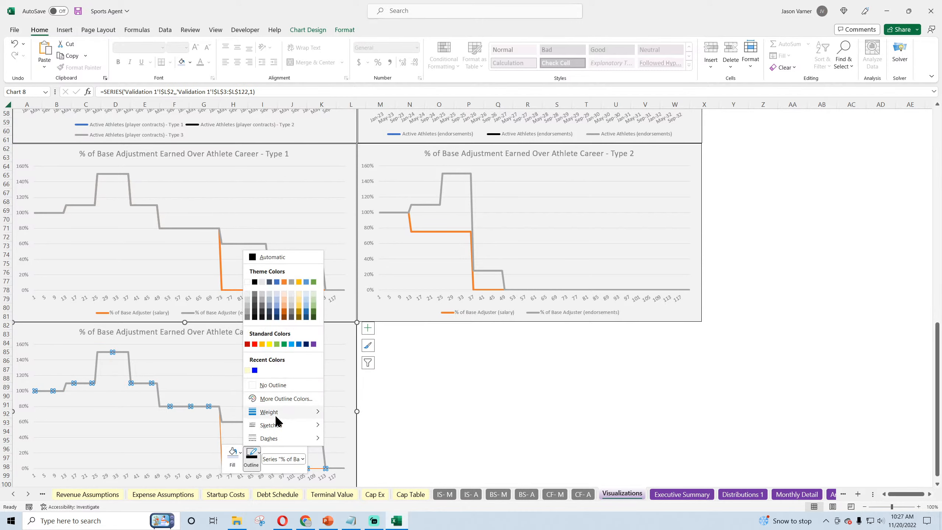
pyautogui.moveTo(276, 412)
pyautogui.click(355, 467)
pyautogui.click(539, 423)
# Look over the restyled charts on the Visualizations sheet and save the workbook.
pyautogui.scroll(4, 452, 386)
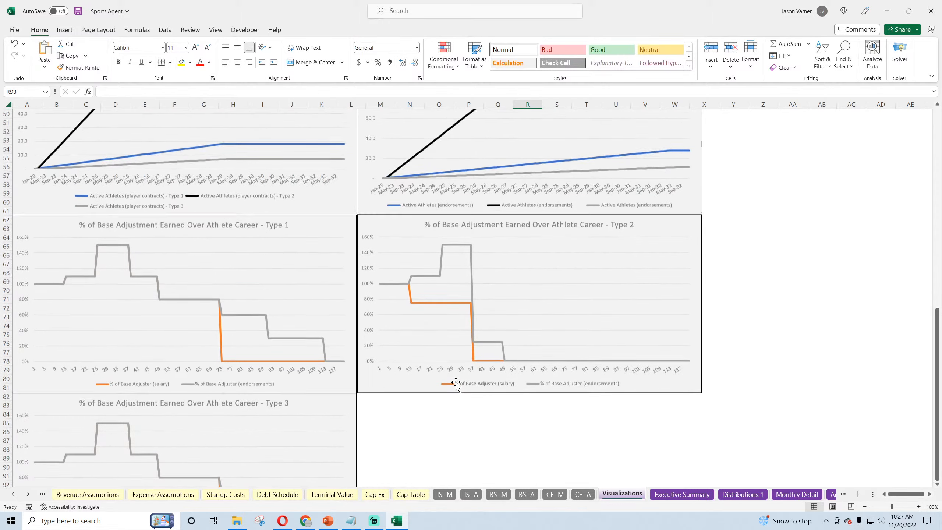
pyautogui.scroll(-4, 452, 386)
pyautogui.scroll(6, 456, 383)
pyautogui.scroll(1, 456, 383)
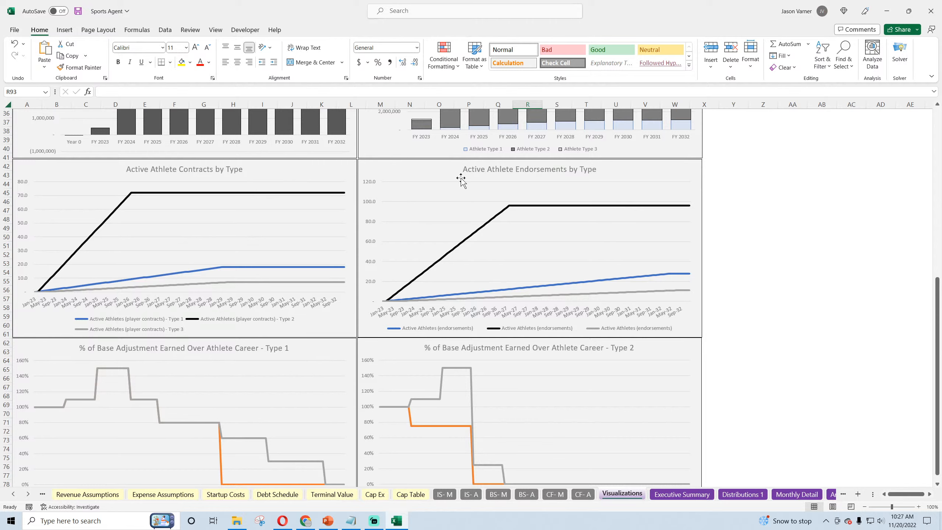
pyautogui.click(78, 11)
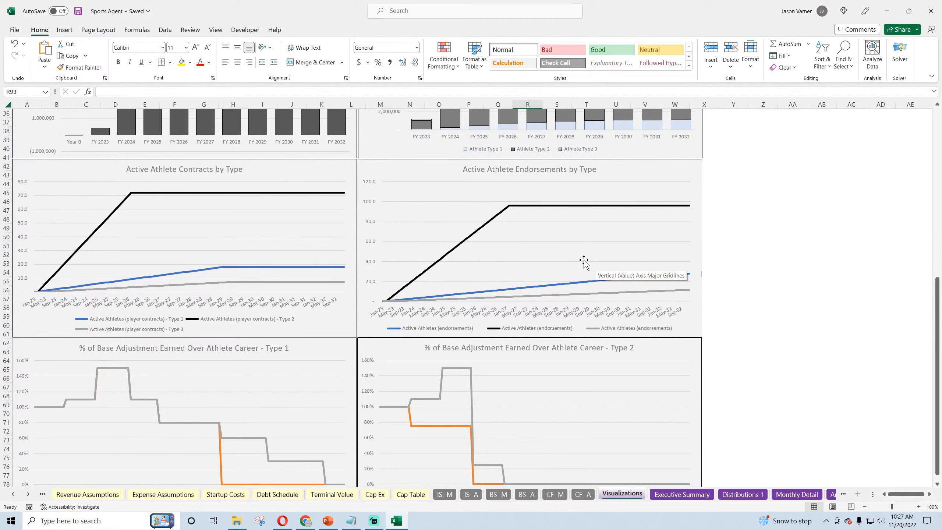
pyautogui.scroll(-7, 512, 219)
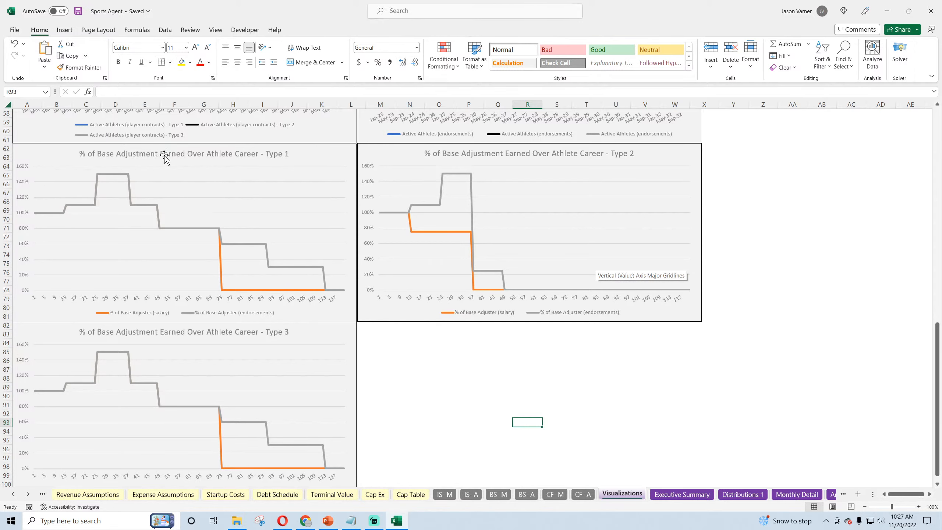
pyautogui.scroll(-4, 254, 267)
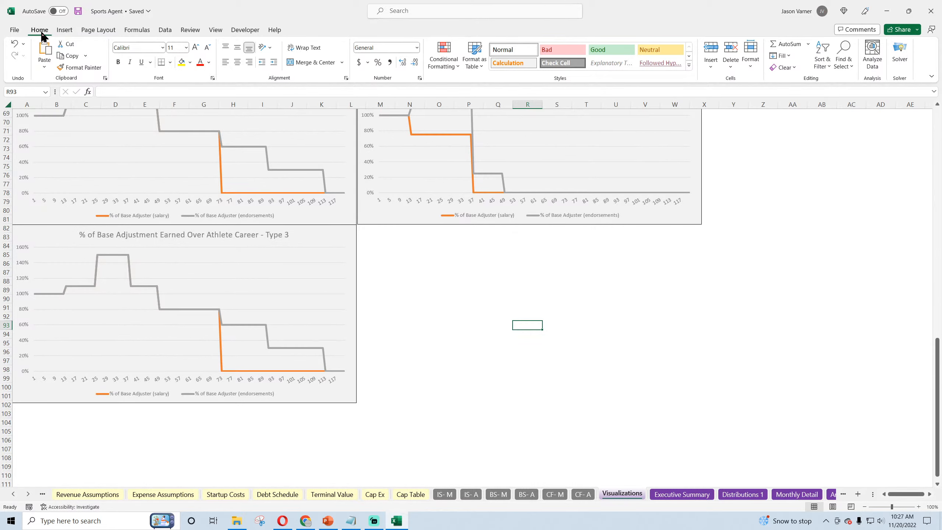
pyautogui.click(441, 369)
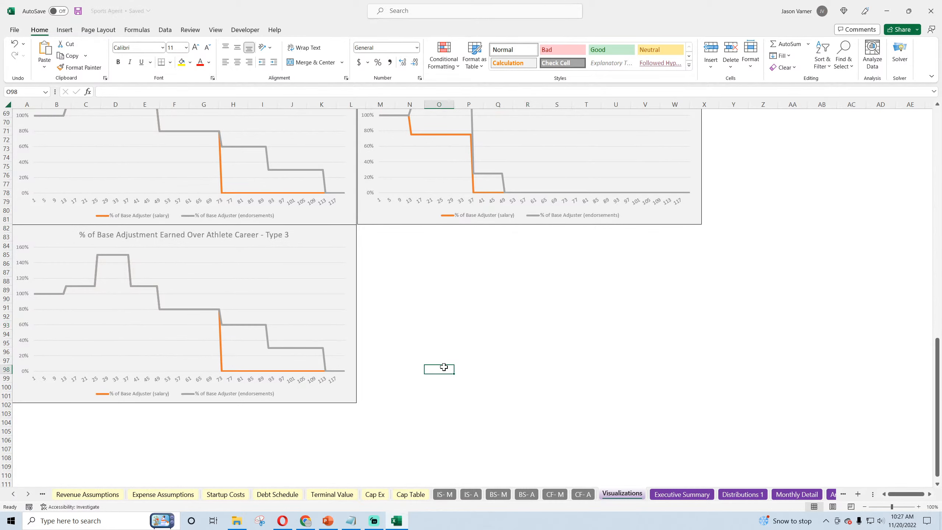
pyautogui.scroll(4, 444, 366)
pyautogui.scroll(19, 444, 365)
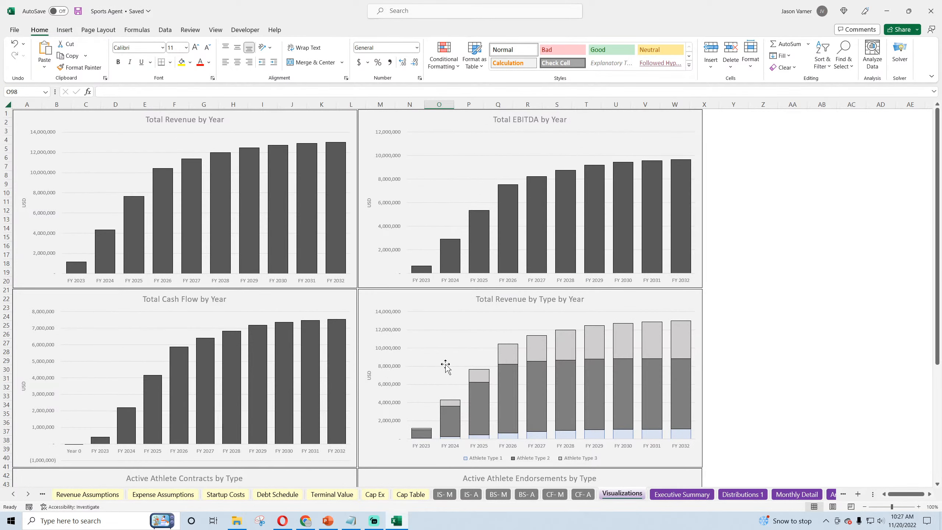
# On the Monthly Detail sheet, rename the Type 1 endorsements row label in C15 to "Active Athletes (endorsements) - Type 1".
pyautogui.click(792, 496)
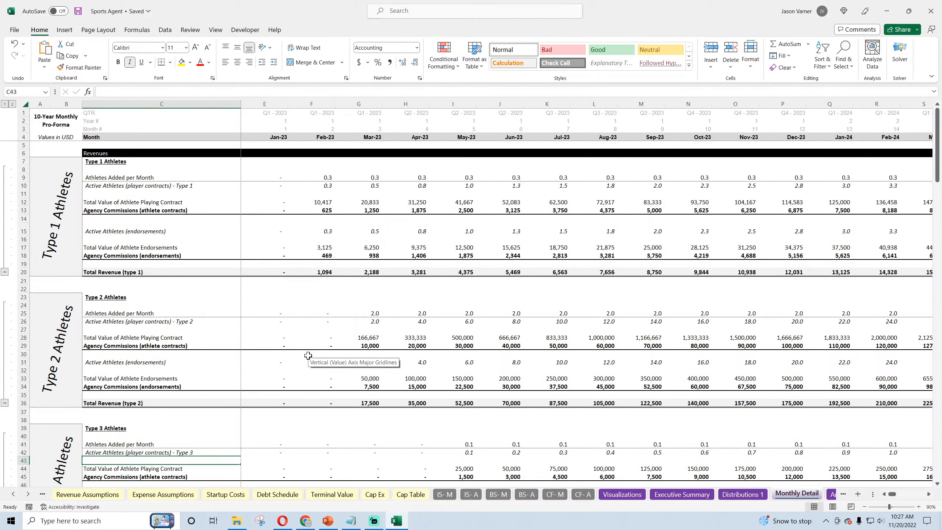
pyautogui.click(135, 226)
pyautogui.press('F2')
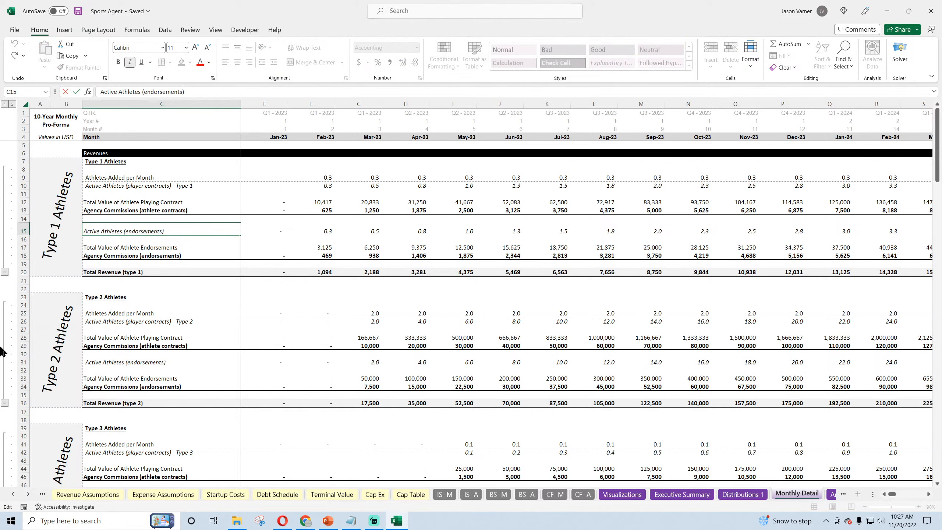
pyautogui.write('- Type 1')
pyautogui.press('Return')
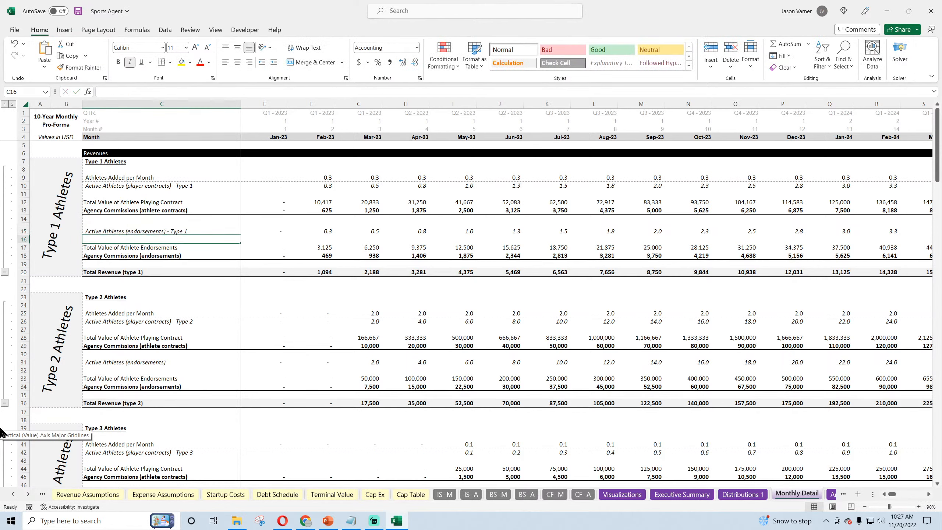
# Rename the Type 2 endorsements row label in C31 to "Active Athletes (endorsements) - Type 2".
pyautogui.click(152, 363)
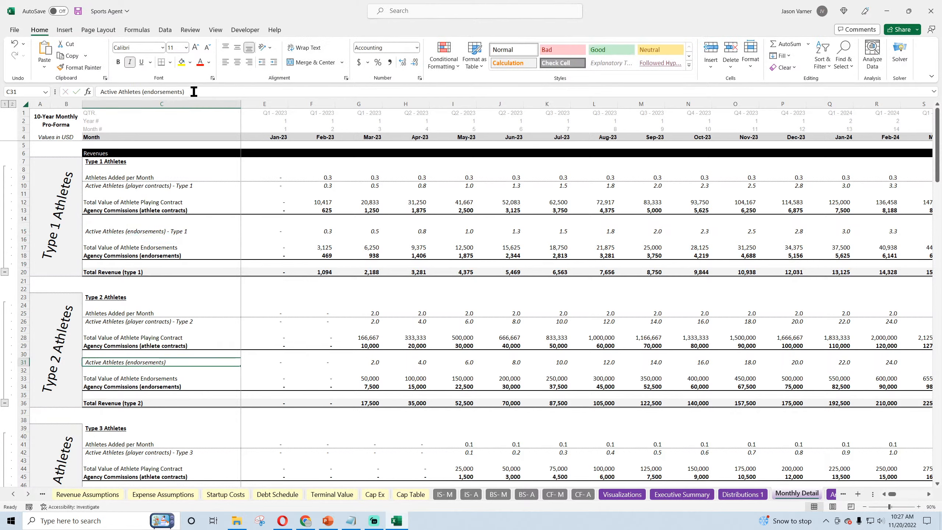
pyautogui.press('F2')
pyautogui.write('-')
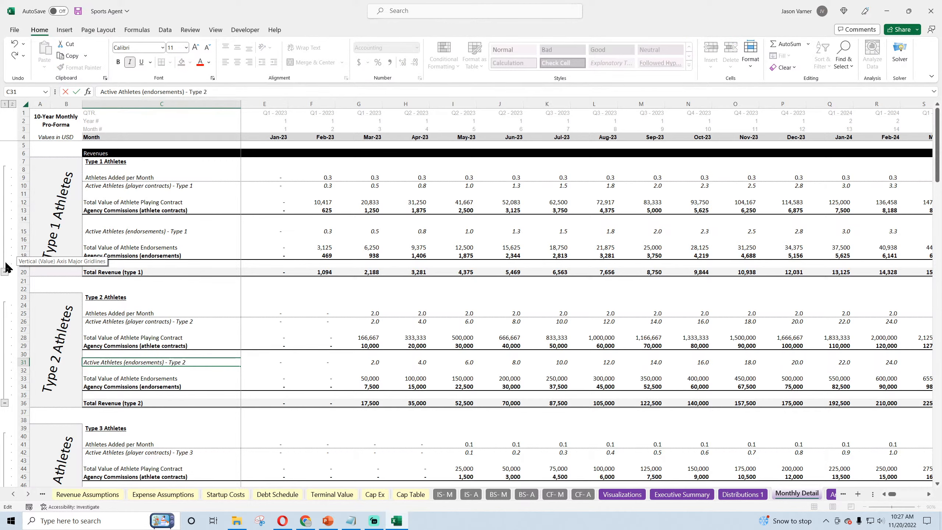
pyautogui.write(' Type 2')
pyautogui.press('Return')
# Rename the Type 3 endorsements row label in C47 to "Active Athletes (endorsements) - Type 3" and save the workbook.
pyautogui.scroll(-4, 206, 330)
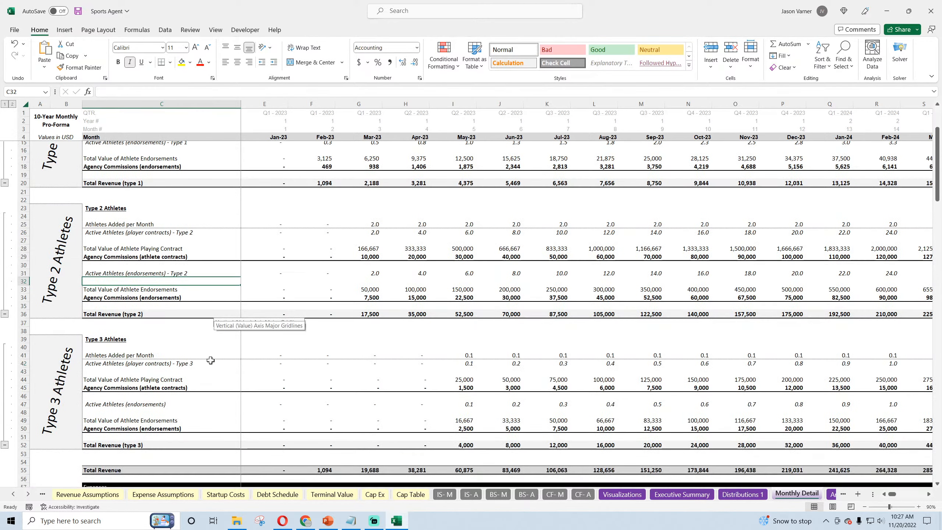
pyautogui.click(178, 398)
pyautogui.press('Down')
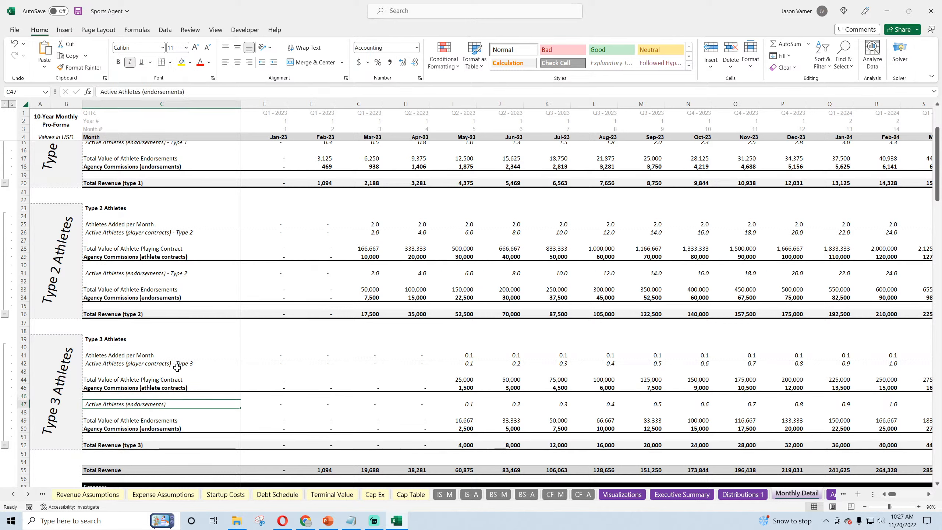
pyautogui.click(190, 93)
pyautogui.write('-')
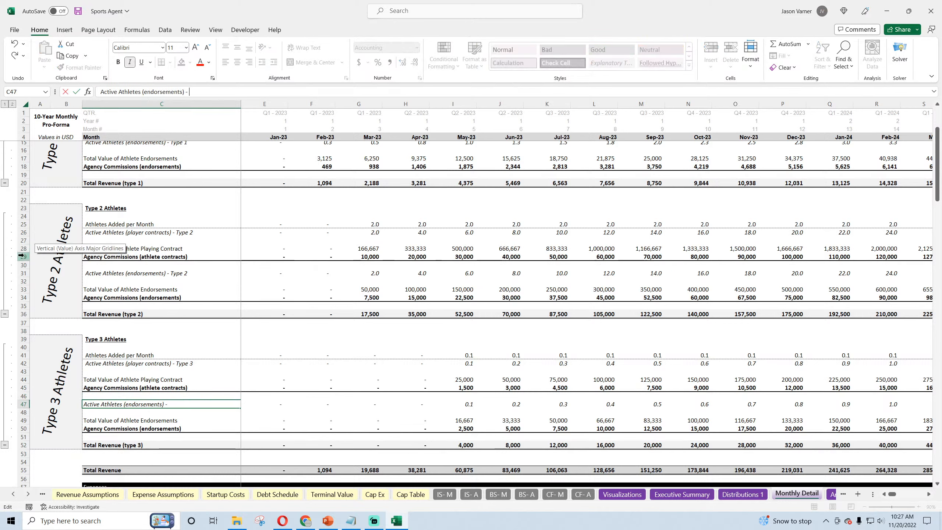
pyautogui.write(' Type 3')
pyautogui.press('Return')
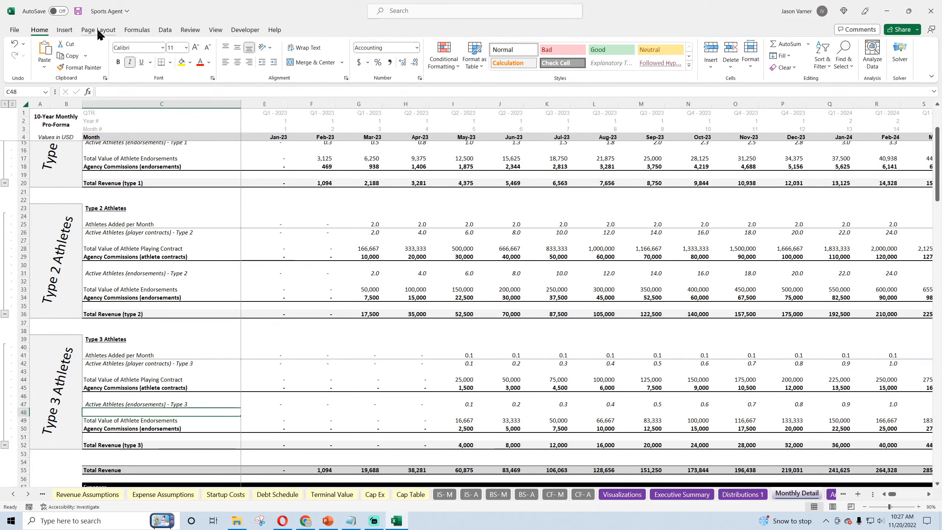
pyautogui.click(78, 11)
# Review the Monthly Detail sheet from the Type 1 athlete revenues down to the cumulative cash flow.
pyautogui.scroll(3, 228, 341)
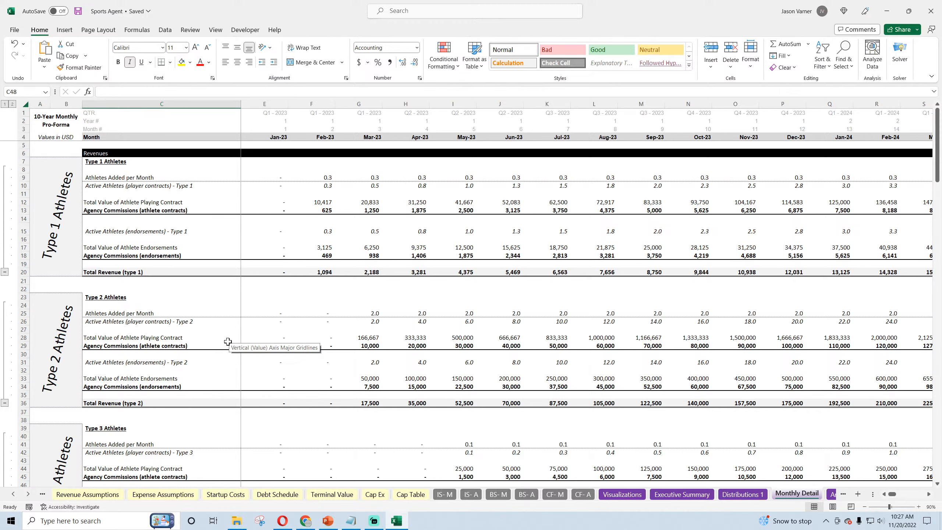
pyautogui.click(314, 202)
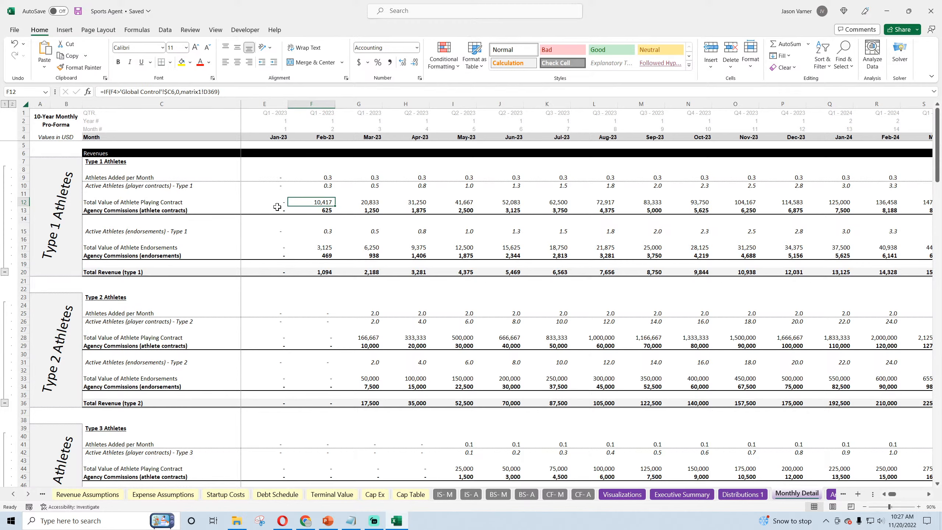
pyautogui.scroll(-14, 300, 347)
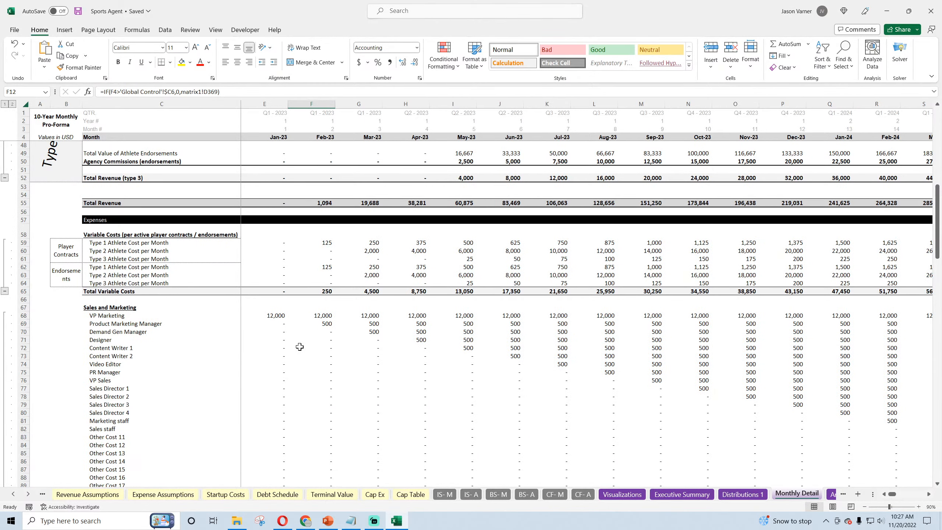
pyautogui.scroll(-20, 299, 347)
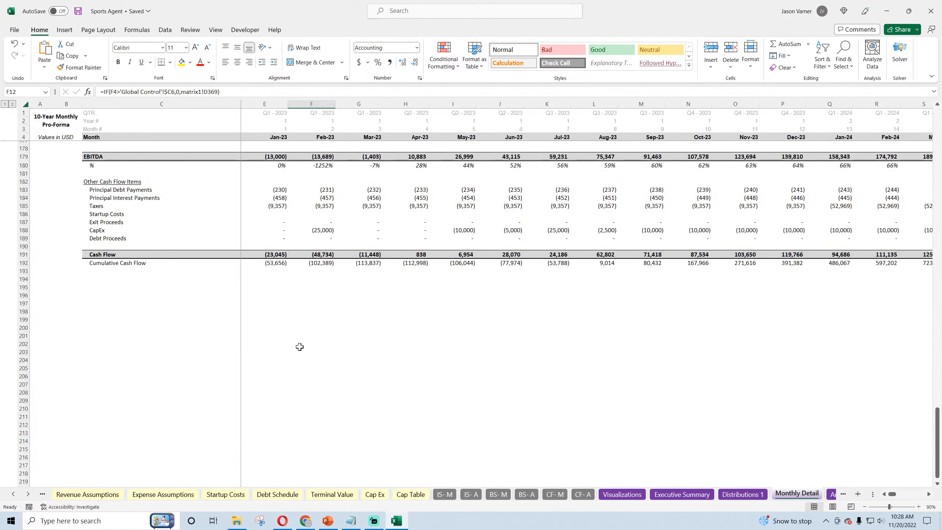
pyautogui.scroll(20, 298, 346)
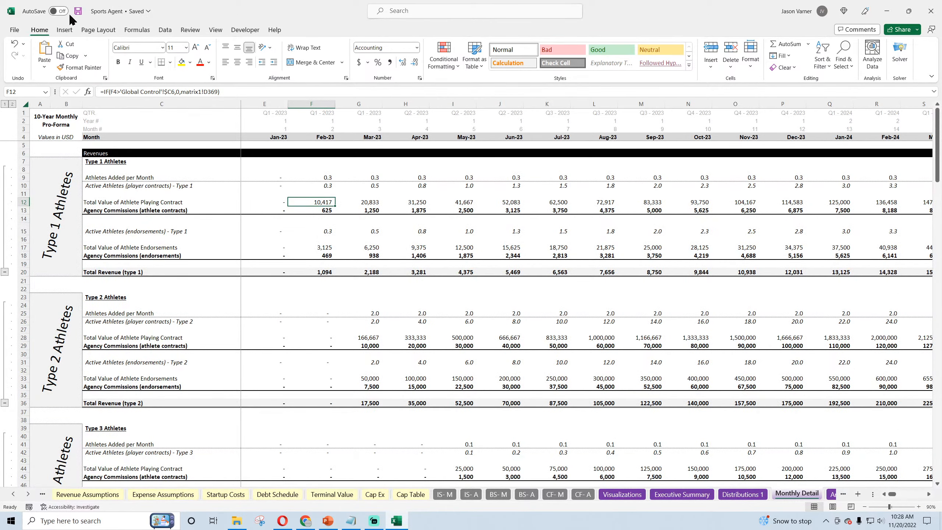
# Check the legend of the Active Athlete Endorsements by Type chart on Visualizations and open the Revenue Assumptions sheet.
pyautogui.click(626, 494)
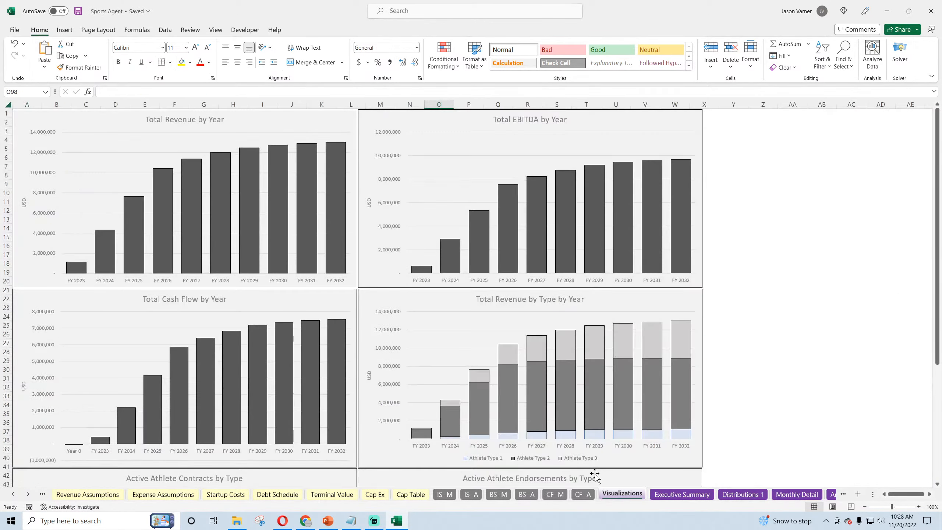
pyautogui.scroll(-11, 594, 468)
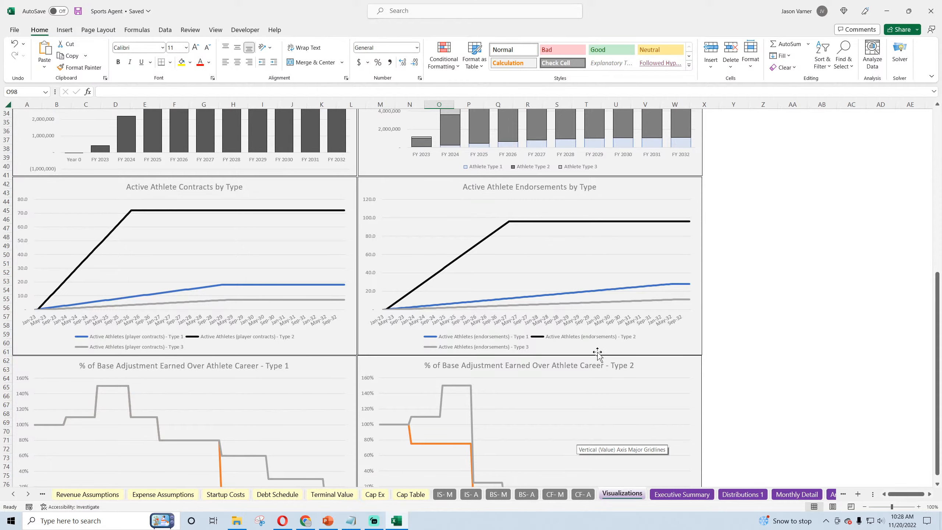
pyautogui.click(193, 496)
pyautogui.click(111, 495)
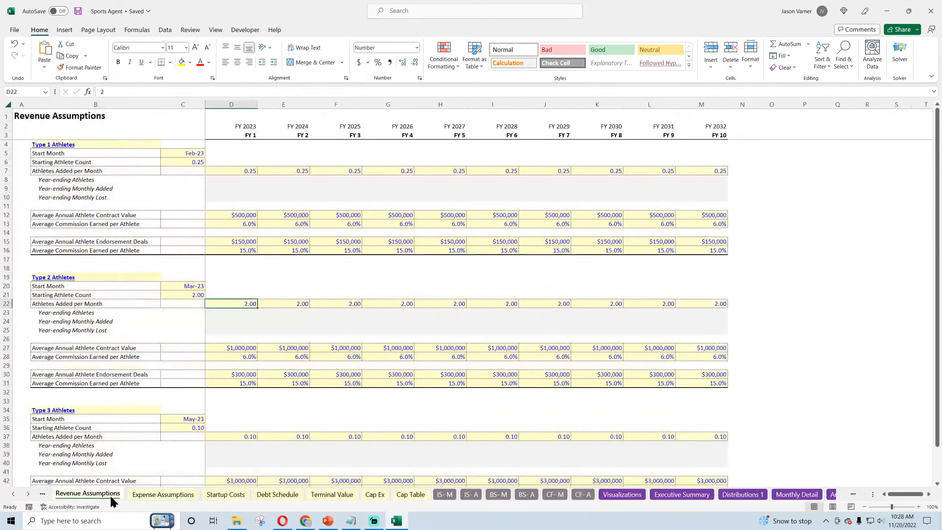
# Set the Type 2 athletes added per month for FY 2023 and the Type 2 starting athlete count to 0.5.
pyautogui.write('0.5')
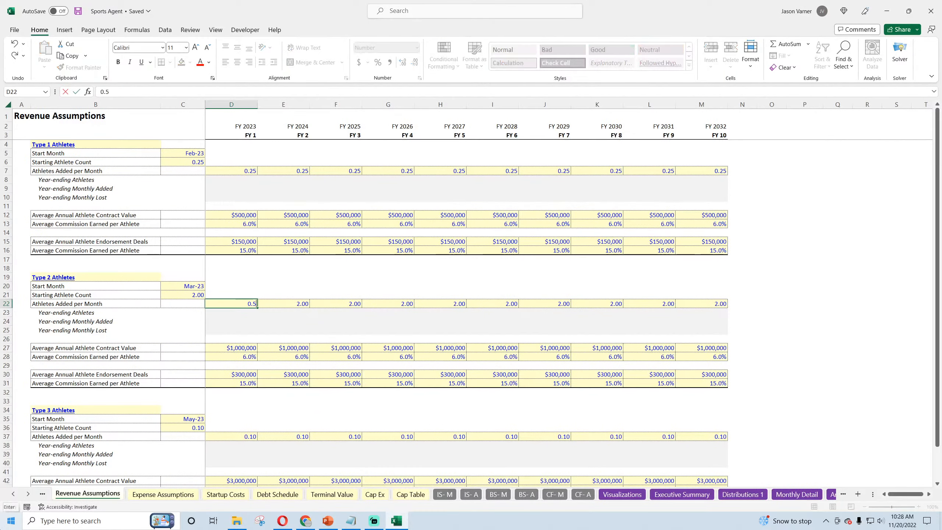
pyautogui.press('Return')
pyautogui.click(196, 295)
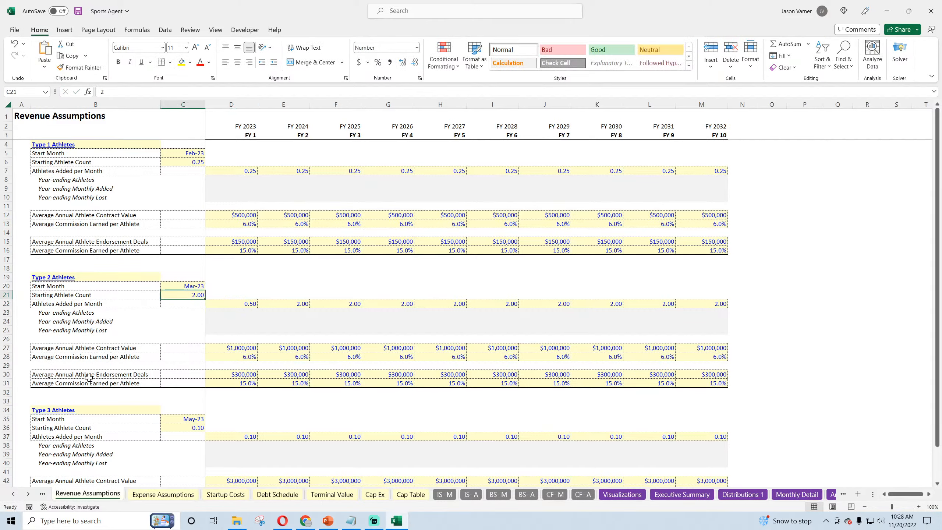
pyautogui.write('0.')
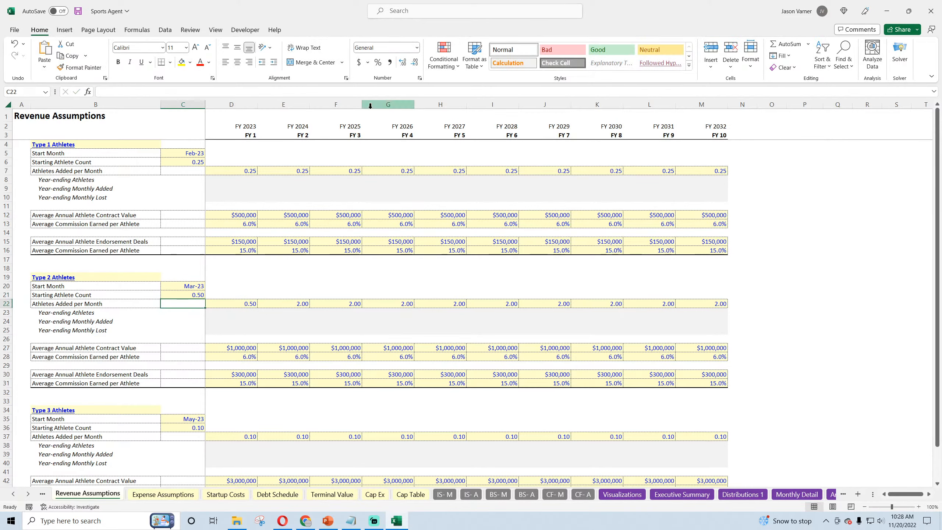
# Fill the FY 2023 Type 2 athletes added per month across D22:M22 through FY 2032 and save the workbook.
pyautogui.click(254, 303)
pyautogui.moveTo(254, 304); pyautogui.dragTo(653, 305)
pyautogui.click(803, 320)
pyautogui.click(247, 303)
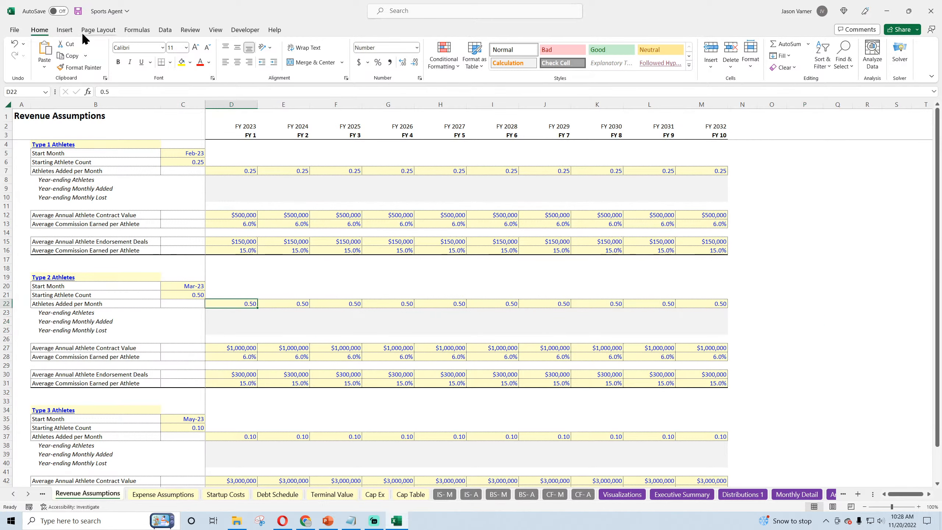
pyautogui.click(78, 13)
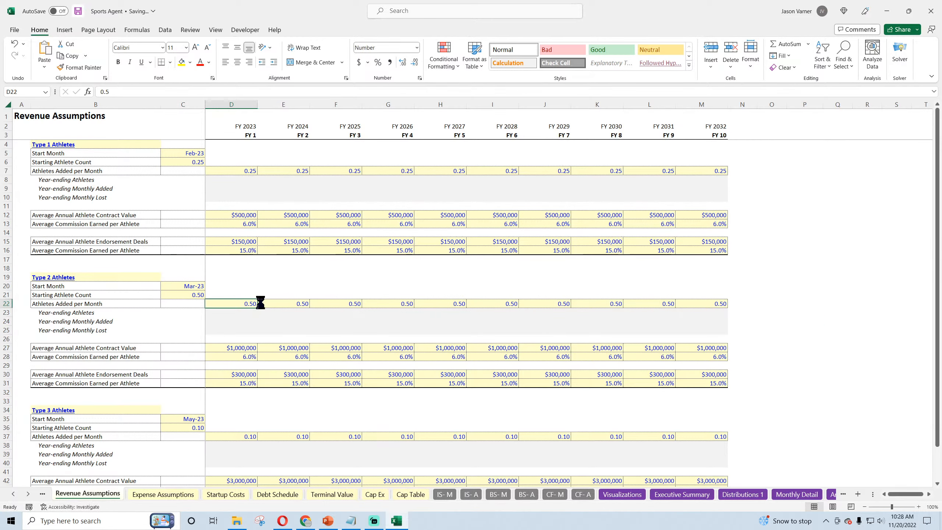
# Try 0.1 as the Type 2 athletes added per month for FY 2023 in D22.
pyautogui.click(288, 307)
pyautogui.click(326, 306)
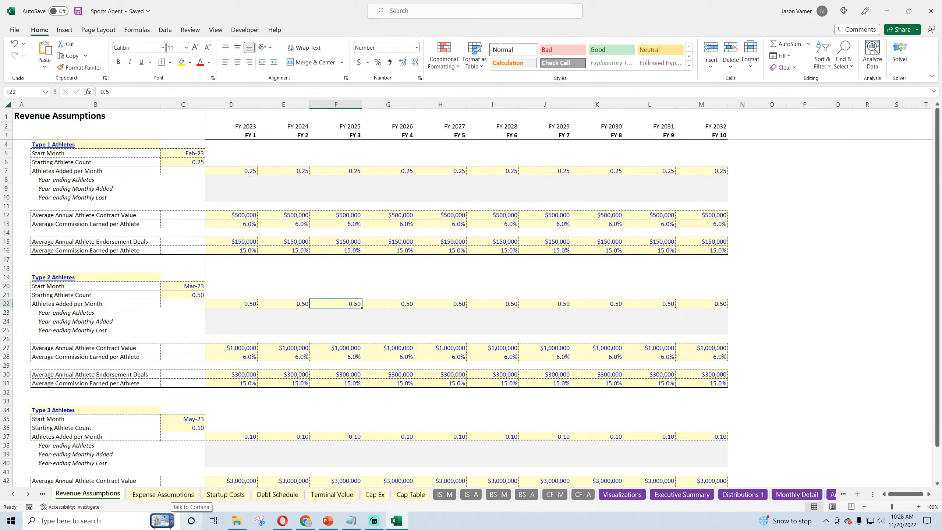
pyautogui.click(248, 305)
pyautogui.write('.041')
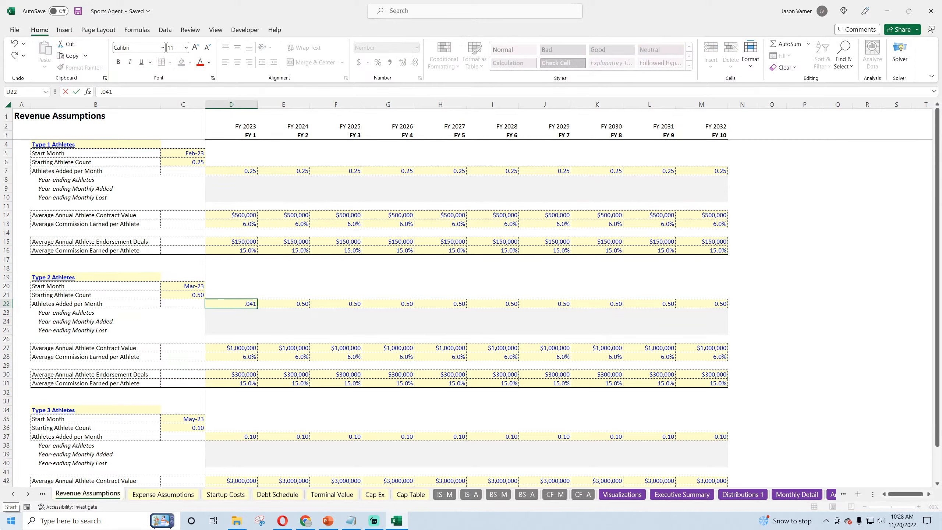
pyautogui.press('BackSpace')
pyautogui.press('BackSpace')
pyautogui.write('1')
pyautogui.hotkey('ctrl', 'Return')
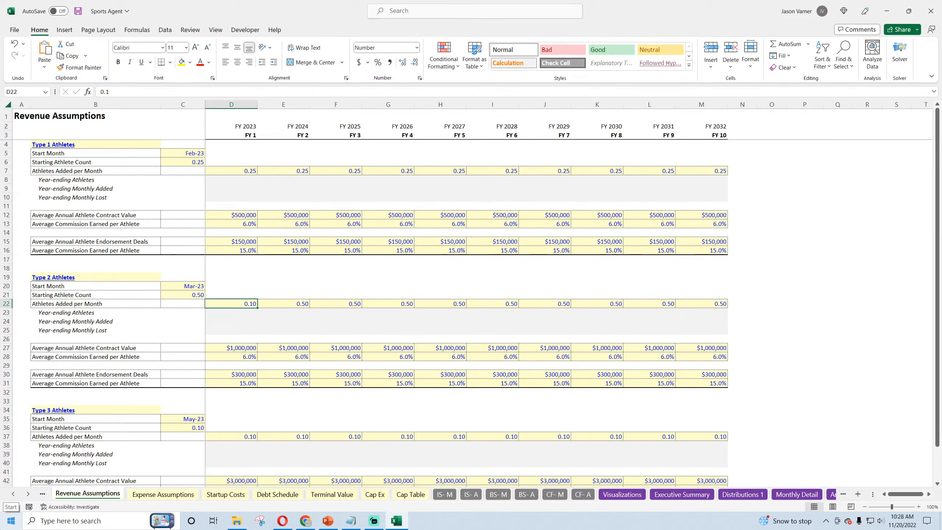
pyautogui.press('Right')
pyautogui.press('Right')
pyautogui.press('Right')
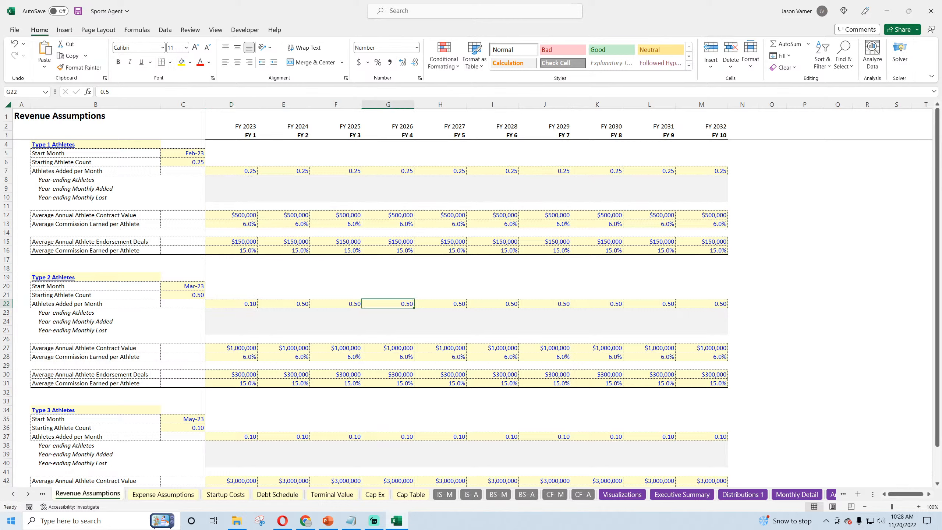
# Set the Type 2 athletes added per month for FY 2023 in D22 to 0.5 and save the workbook.
pyautogui.press('Left')
pyautogui.press('Left')
pyautogui.press('Left')
pyautogui.write('0.')
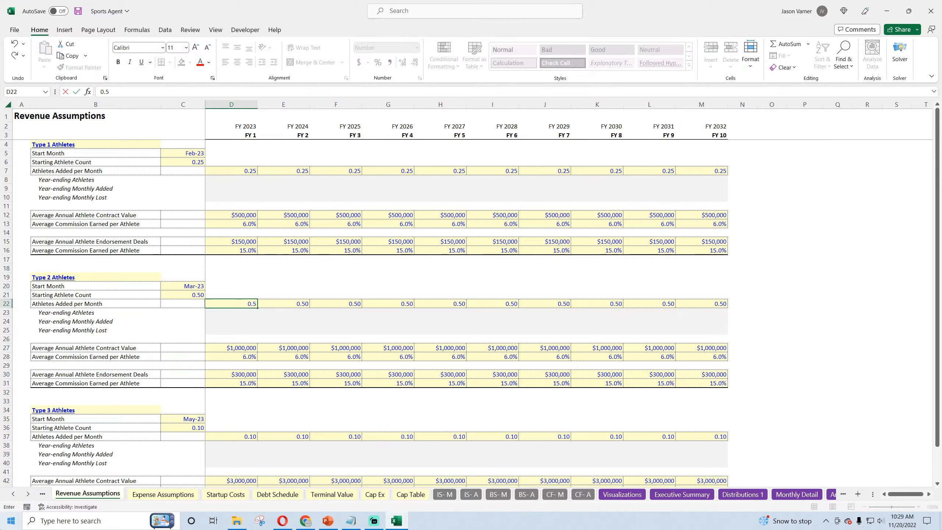
pyautogui.press('Return')
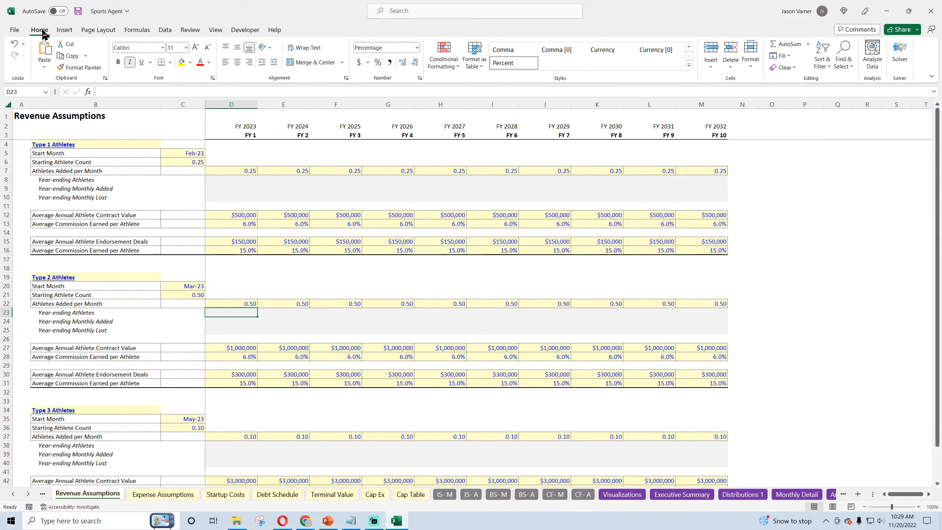
pyautogui.click(78, 12)
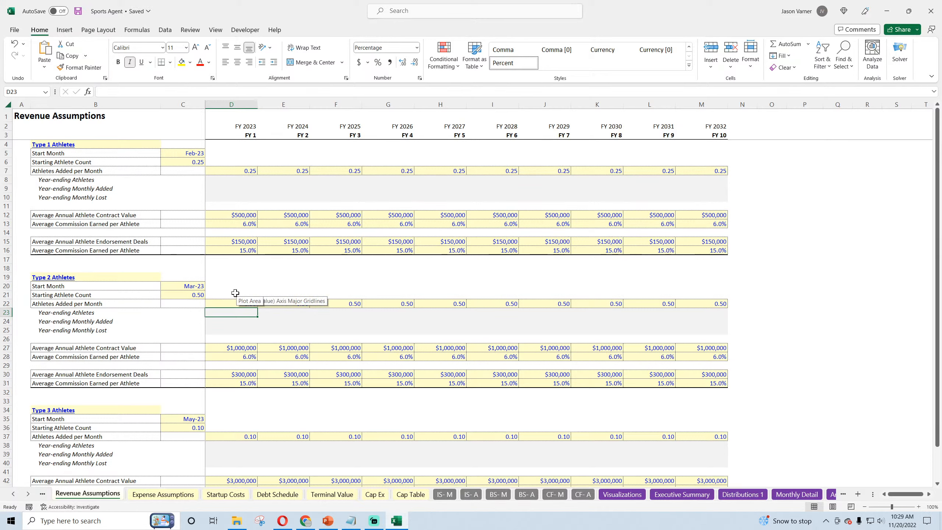
pyautogui.click(78, 11)
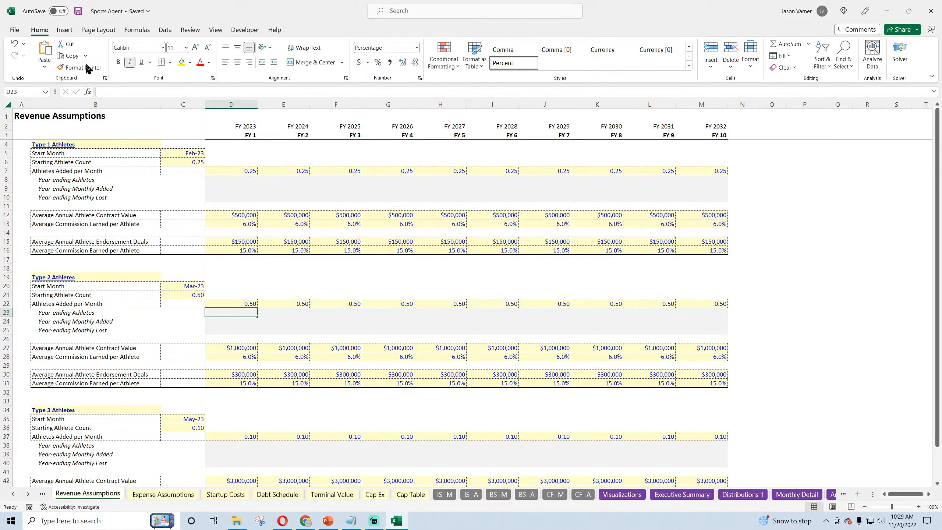
# Review the Type 2 and Type 3 revenue assumptions and the monthly income statement down to net income.
pyautogui.click(195, 294)
pyautogui.scroll(-4, 241, 362)
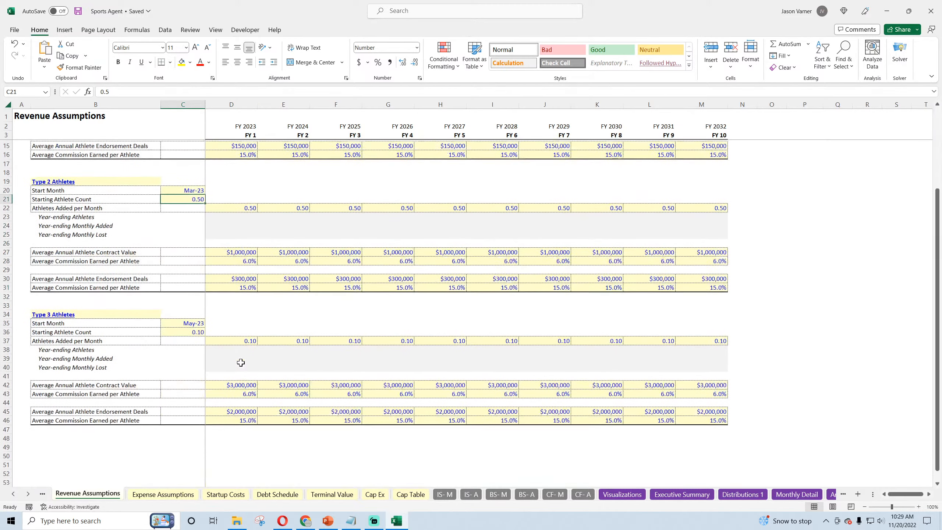
pyautogui.scroll(4, 240, 362)
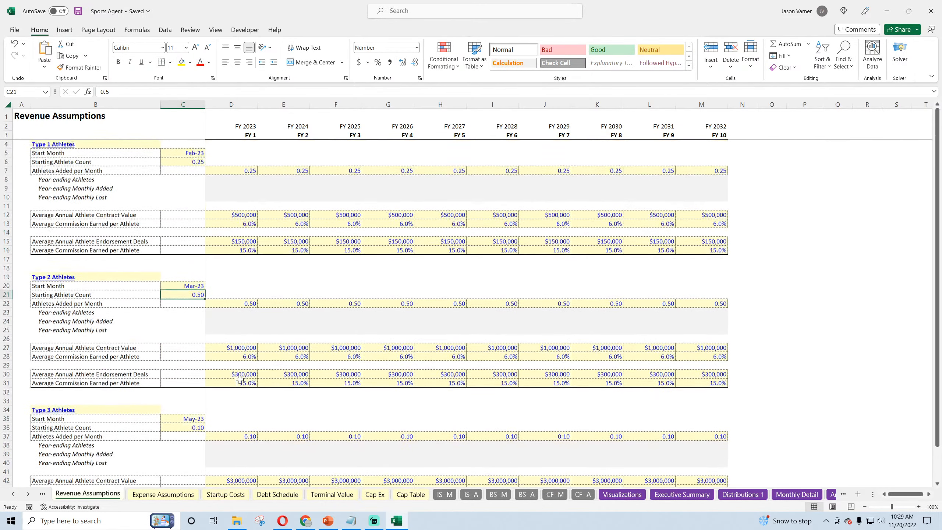
pyautogui.click(445, 494)
pyautogui.scroll(-8, 431, 447)
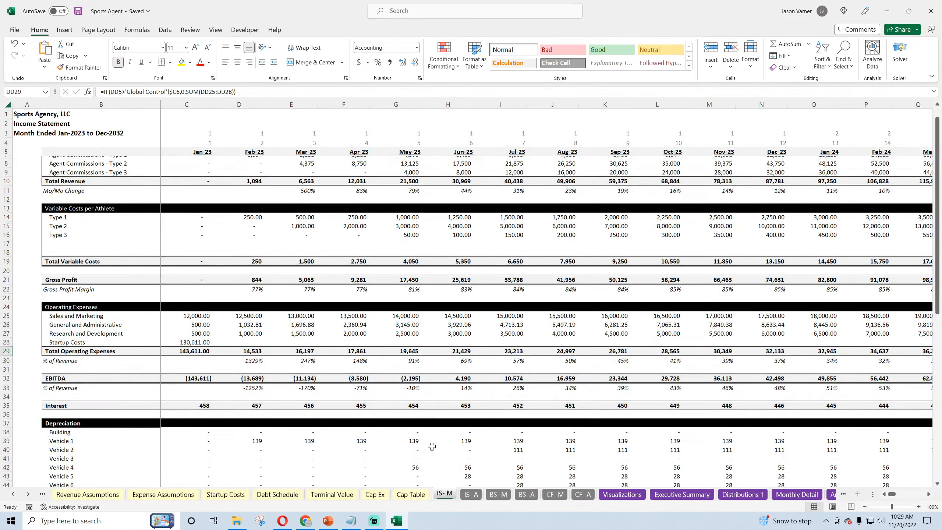
pyautogui.scroll(4, 432, 447)
pyautogui.scroll(-10, 431, 446)
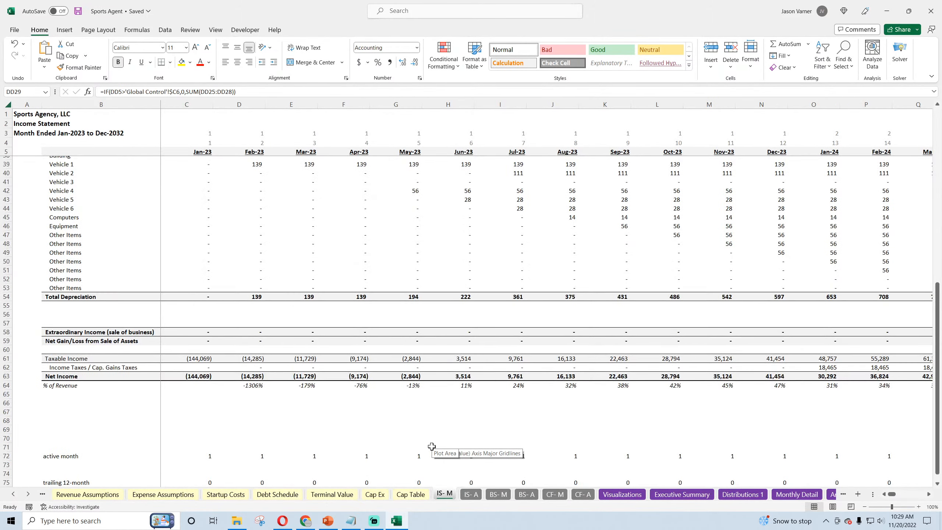
pyautogui.scroll(15, 431, 446)
# Review the monthly balance sheet and the monthly and annual cash flow statements, saving the workbook along the way.
pyautogui.click(498, 494)
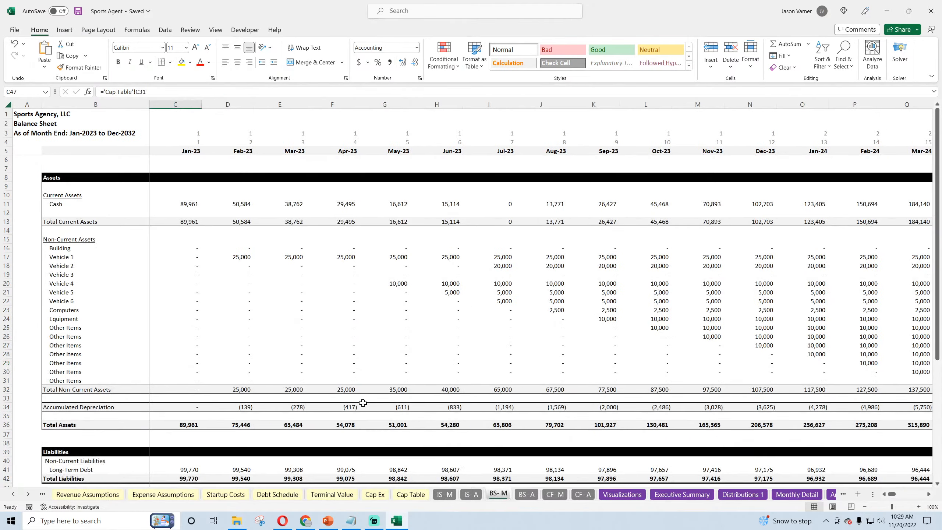
pyautogui.scroll(-11, 362, 403)
pyautogui.scroll(11, 362, 403)
pyautogui.click(554, 493)
pyautogui.click(442, 429)
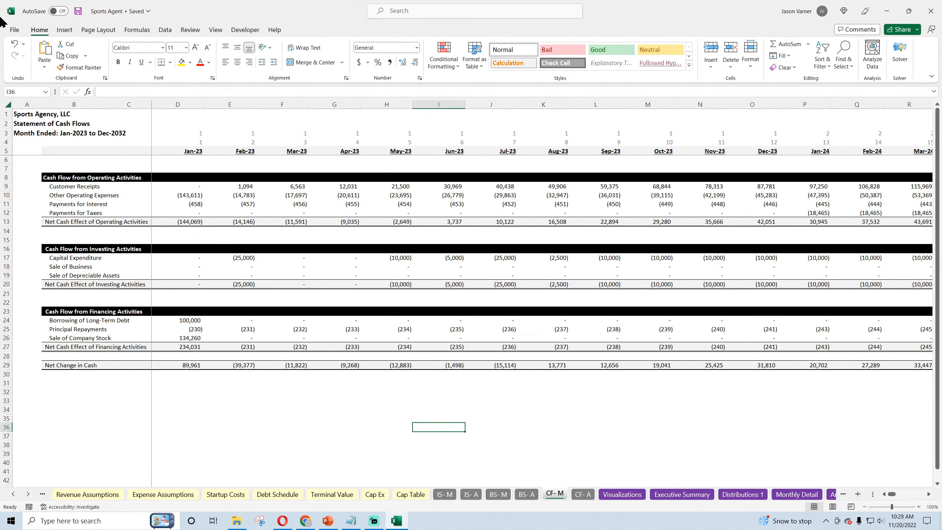
pyautogui.click(78, 11)
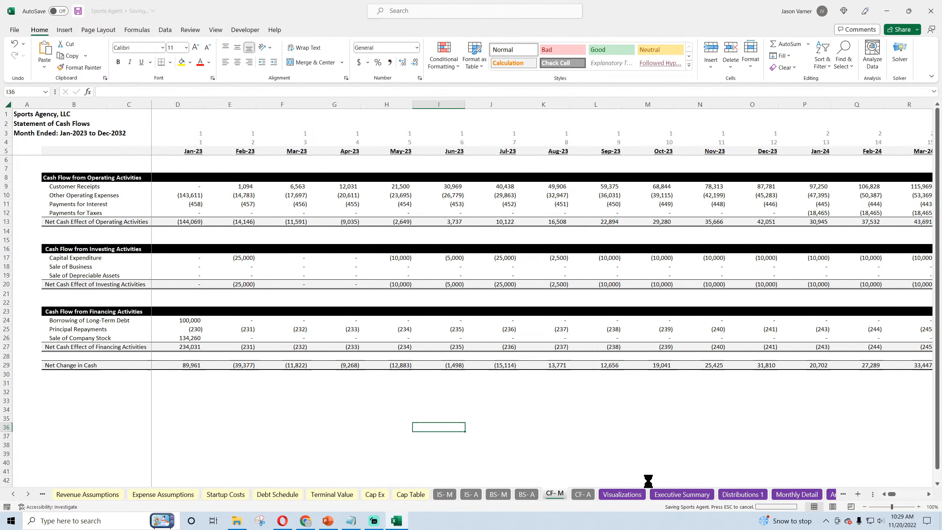
pyautogui.click(582, 494)
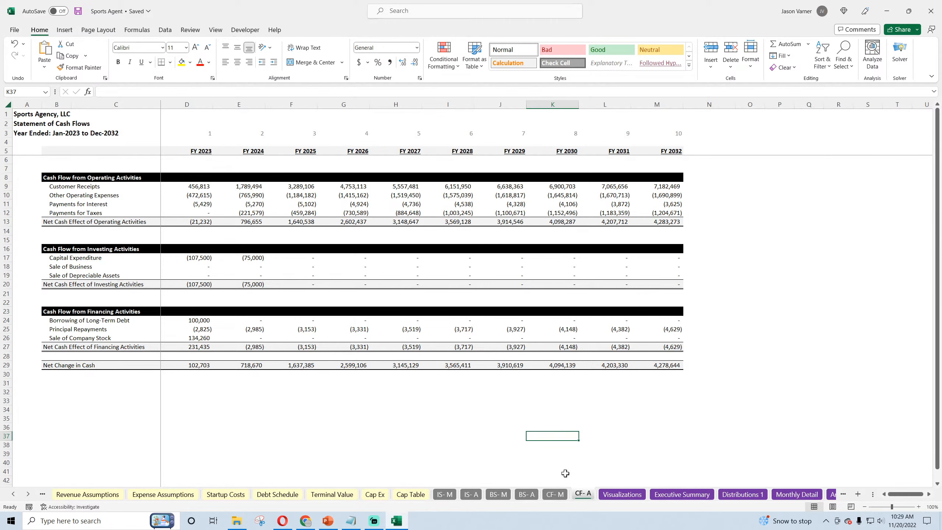
# Review the charts on the Visualizations sheet, check the FY 2032 bar of Total Revenue by Year, and save the workbook.
pyautogui.click(641, 495)
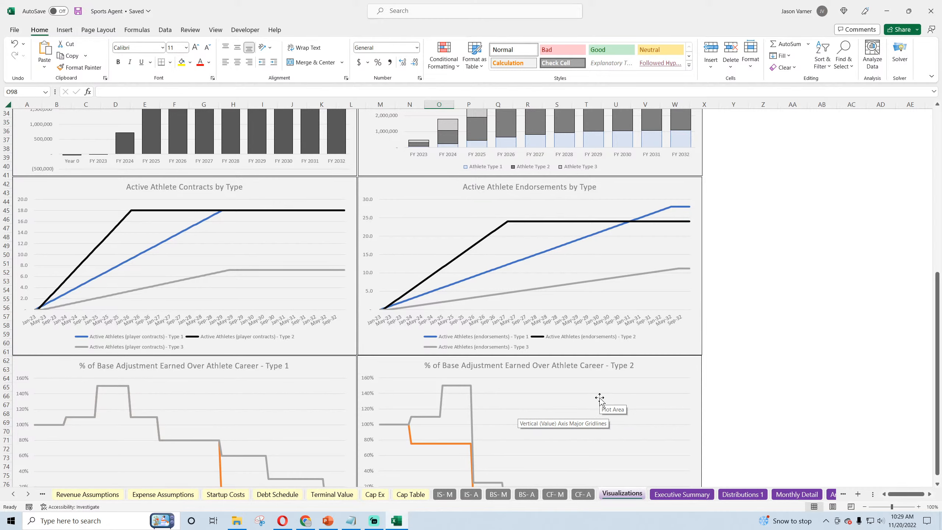
pyautogui.scroll(-4, 600, 397)
pyautogui.scroll(7, 600, 396)
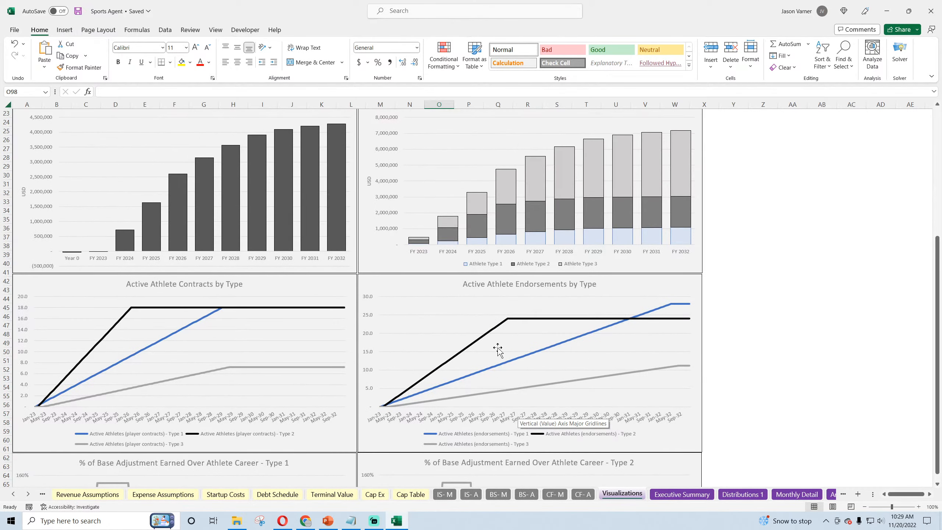
pyautogui.scroll(7, 435, 357)
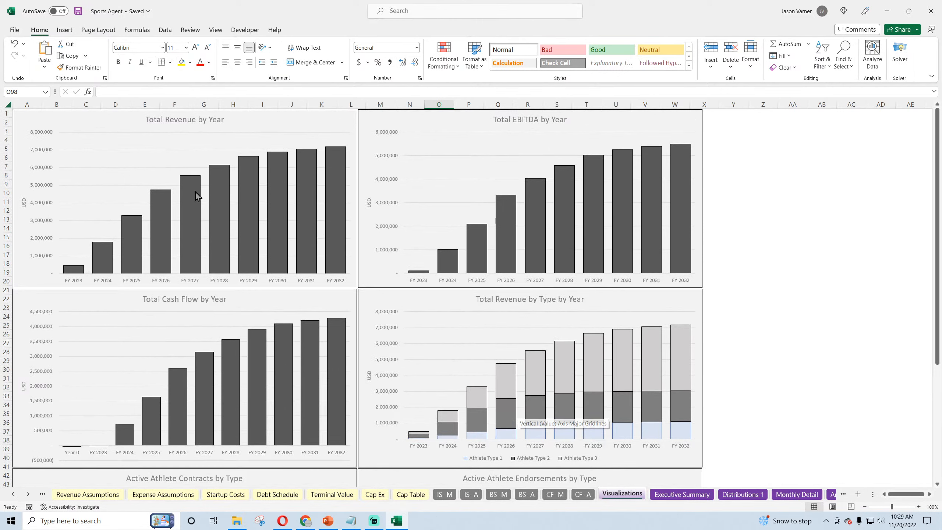
pyautogui.moveTo(333, 157)
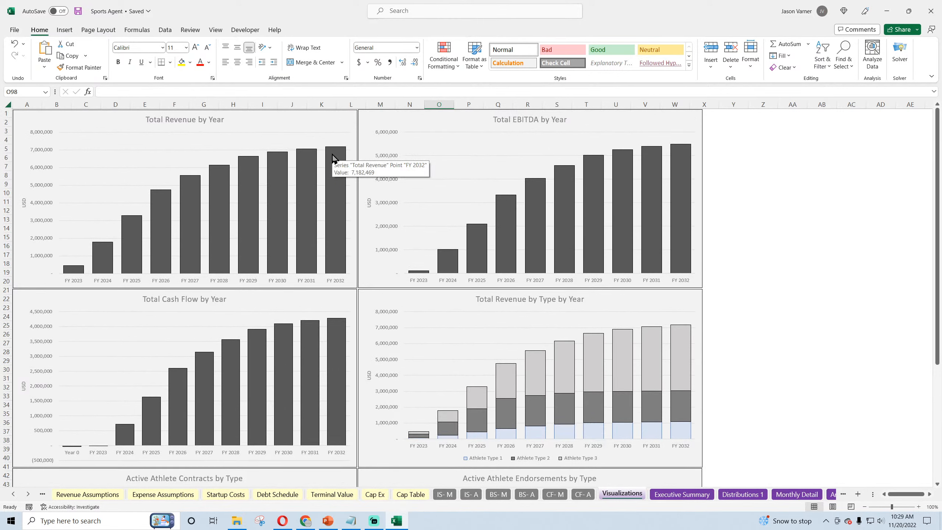
pyautogui.click(79, 11)
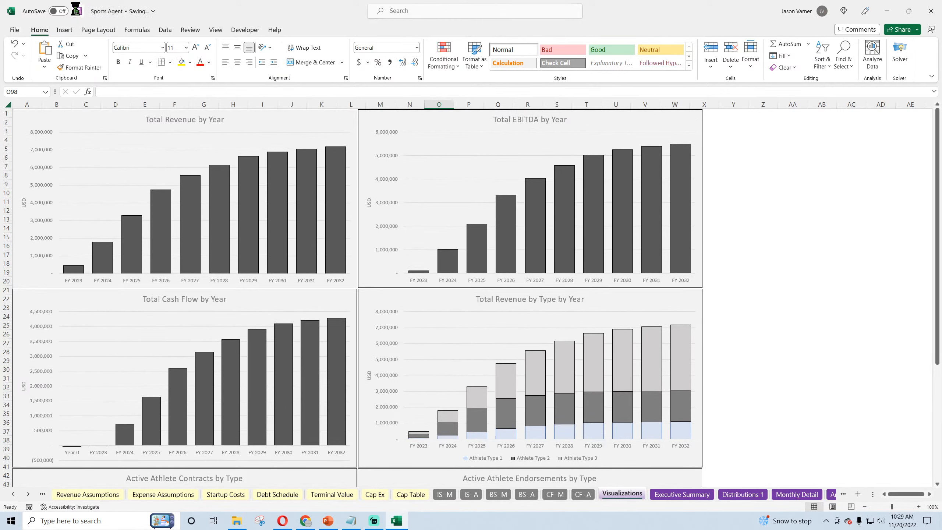
# Retitle the revenue-by-type chart on Visualizations "Total Revenue by Athlete Type by Year" and save the workbook.
pyautogui.scroll(-4, 173, 236)
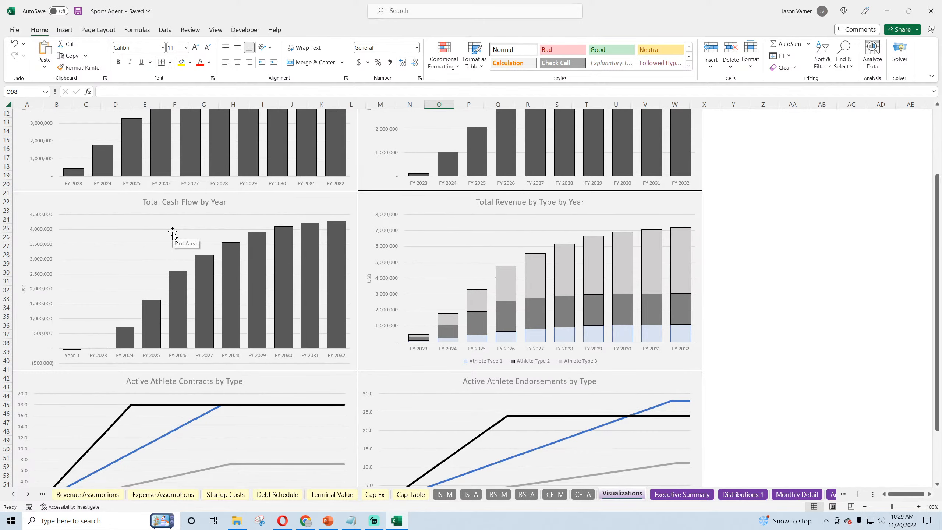
pyautogui.click(545, 202)
pyautogui.click(540, 200)
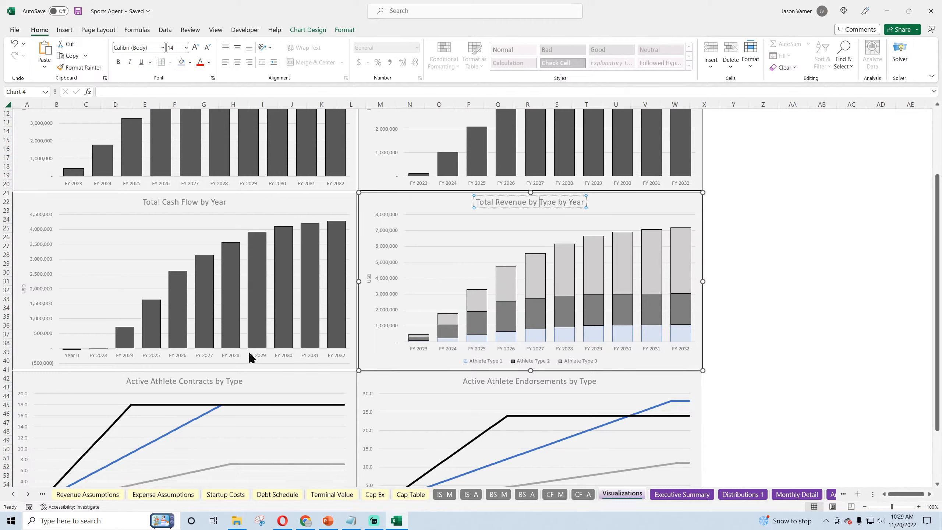
pyautogui.write('Athlete')
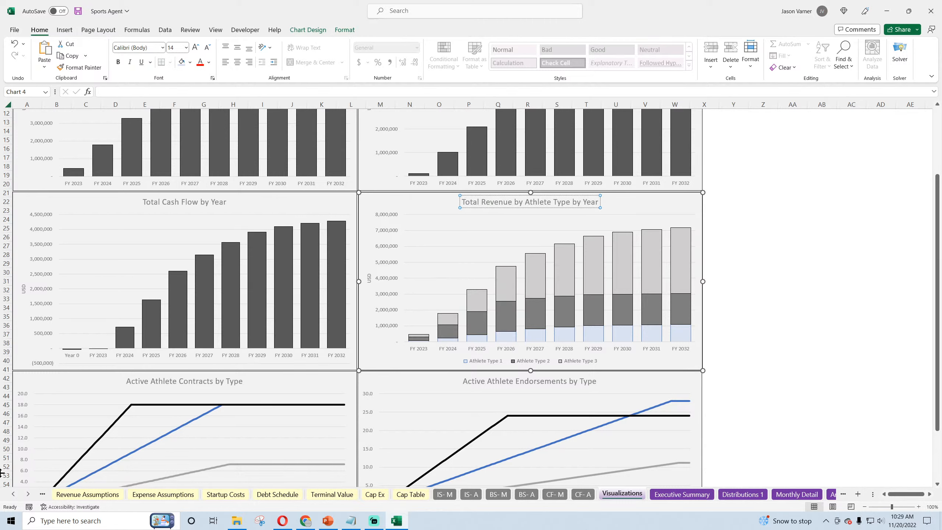
pyautogui.click(820, 316)
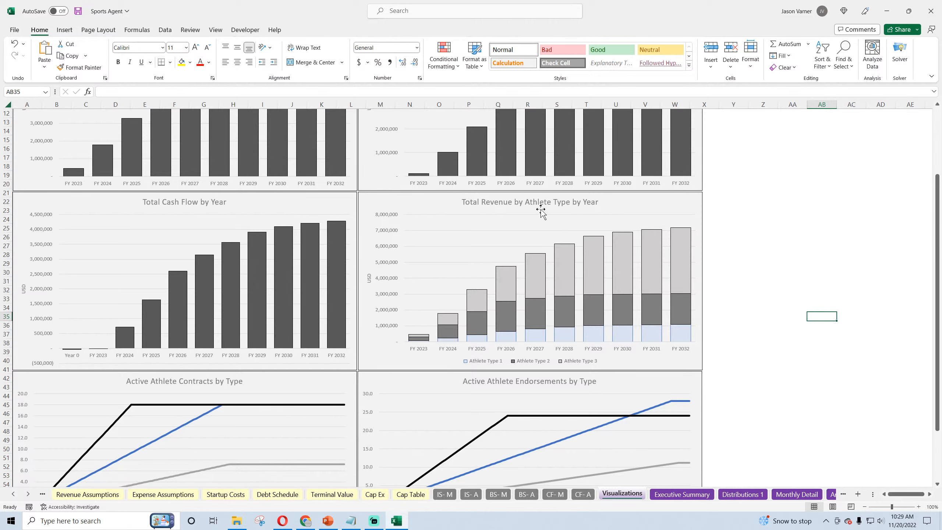
pyautogui.scroll(2, 756, 261)
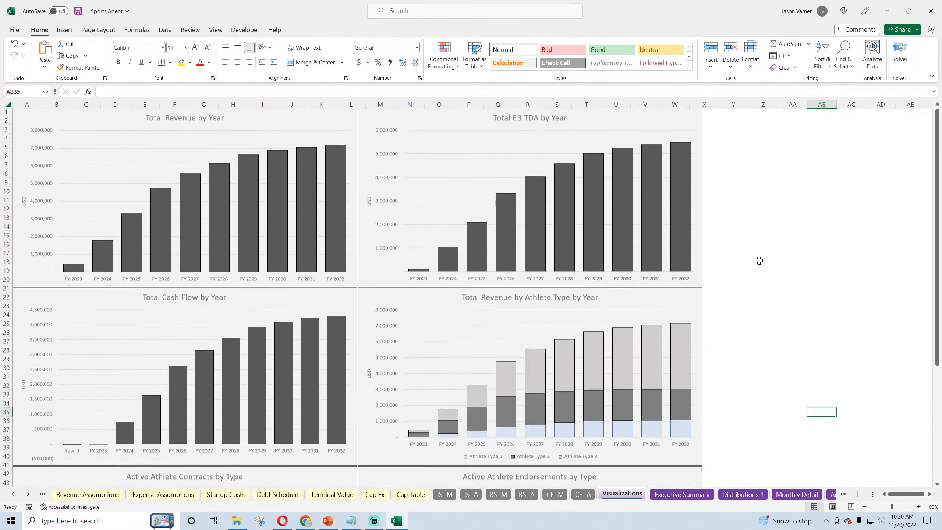
pyautogui.scroll(-2, 758, 261)
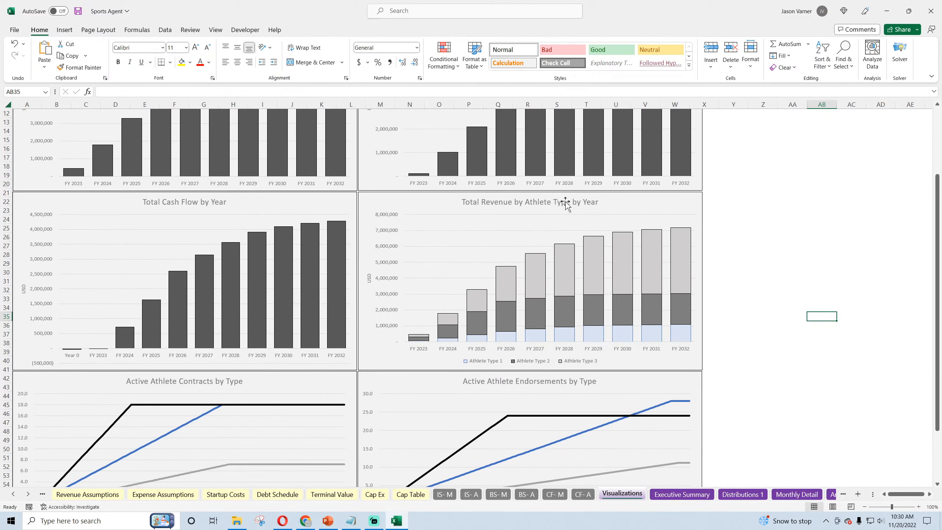
pyautogui.click(79, 12)
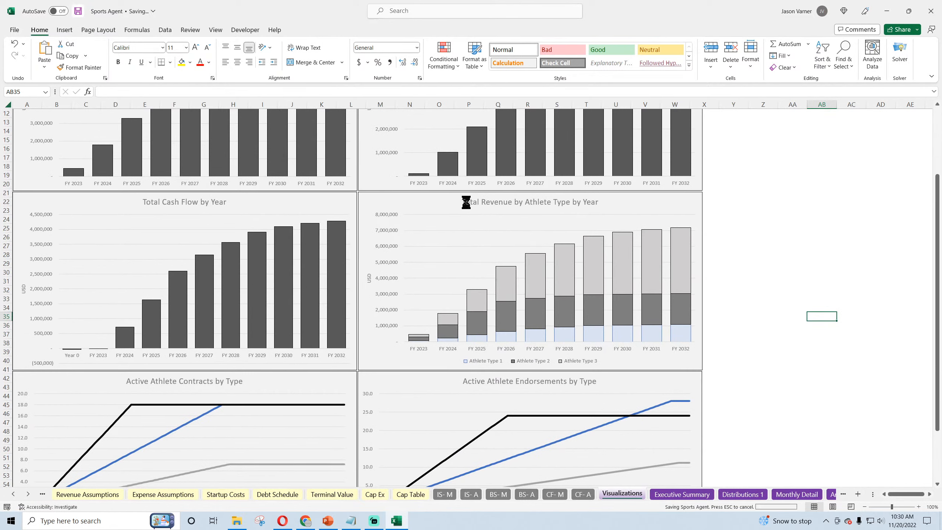
# Look over the Visualizations charts once more and open the Monthly Detail sheet.
pyautogui.click(814, 218)
pyautogui.scroll(-4, 788, 301)
pyautogui.scroll(7, 788, 303)
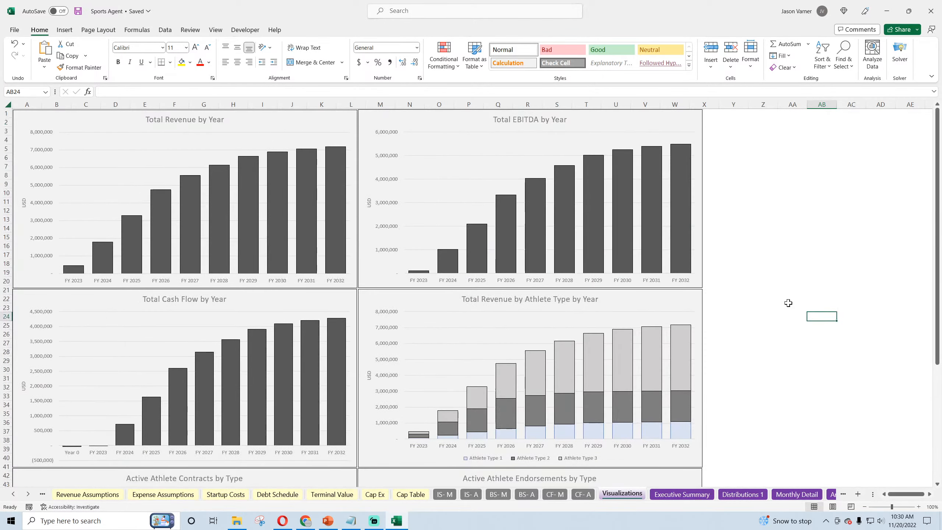
pyautogui.click(792, 495)
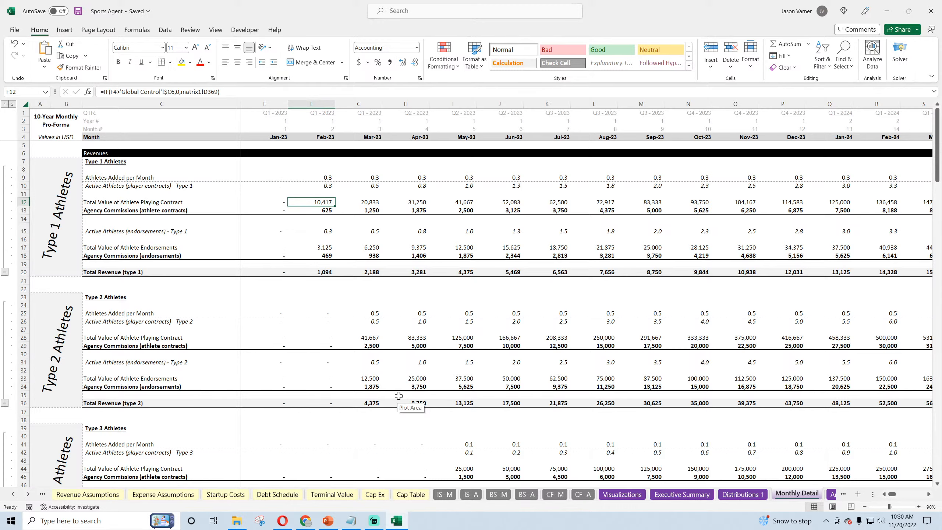
# Duplicate the Active Athlete Contracts by Type chart on Visualizations and place the copy beside the Type 3 base adjustment chart.
pyautogui.scroll(-12, 398, 396)
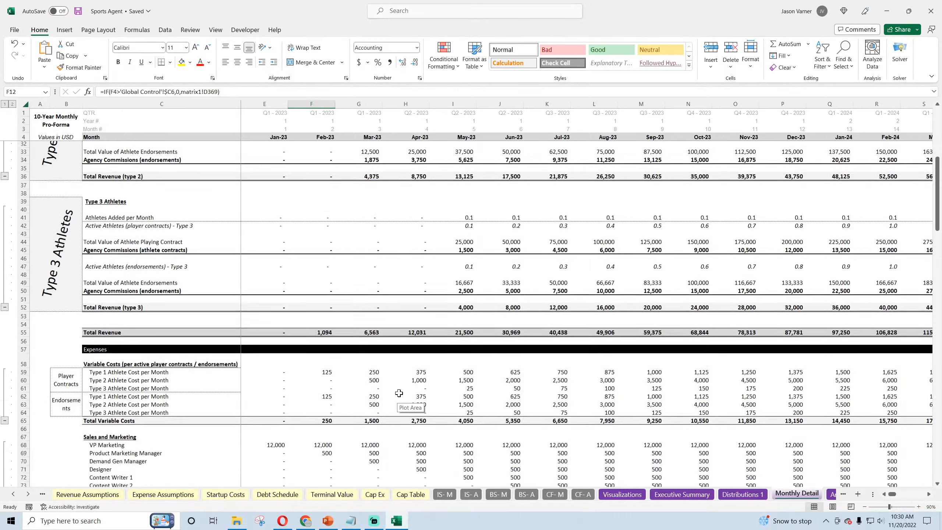
pyautogui.click(637, 495)
pyautogui.scroll(-7, 738, 406)
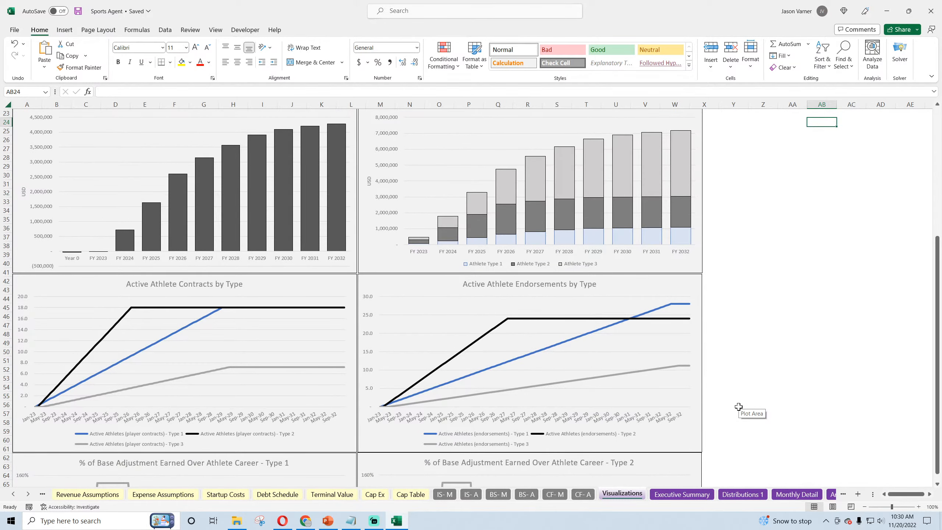
pyautogui.scroll(-11, 738, 406)
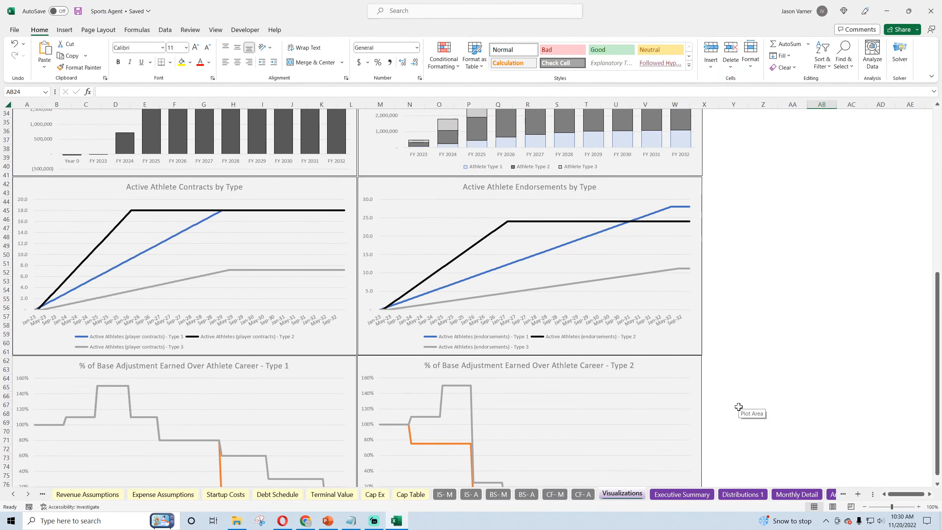
pyautogui.scroll(-2, 738, 406)
pyautogui.scroll(9, 738, 406)
pyautogui.click(306, 187)
pyautogui.rightClick(303, 185)
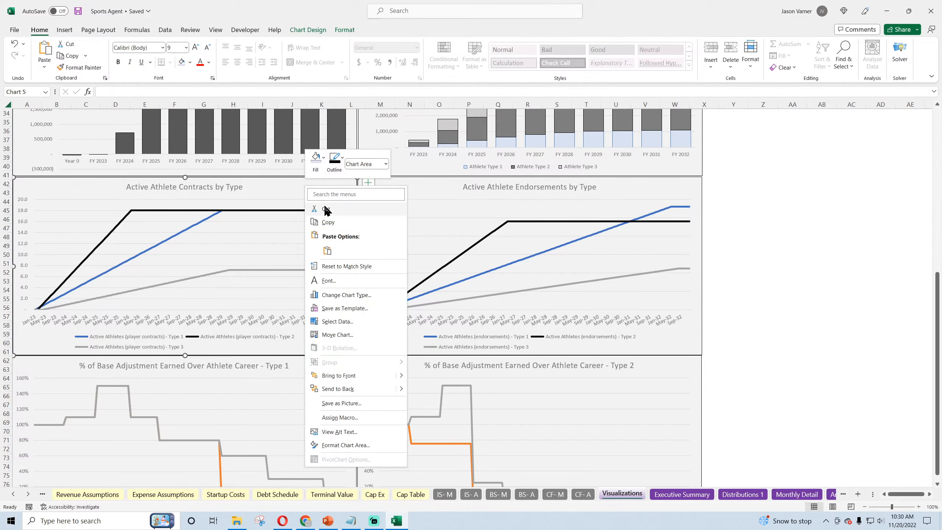
pyautogui.click(326, 222)
pyautogui.scroll(-15, 216, 333)
pyautogui.rightClick(437, 261)
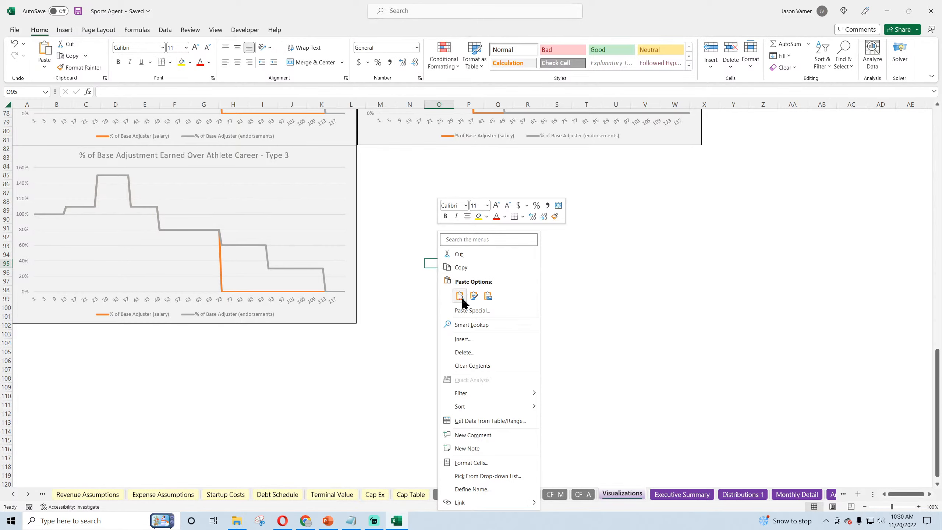
pyautogui.click(462, 299)
pyautogui.moveTo(481, 251); pyautogui.dragTo(410, 150)
# Paste a second copy of the Active Athlete Contracts by Type chart and align it directly below the Type 3 base adjustment chart.
pyautogui.rightClick(410, 151)
pyautogui.rightClick(214, 381)
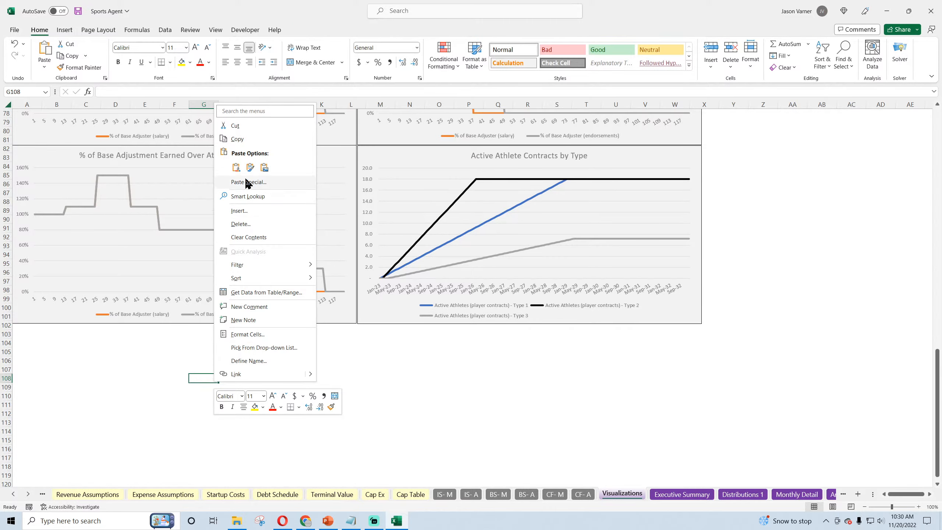
pyautogui.click(236, 167)
pyautogui.moveTo(252, 367); pyautogui.dragTo(74, 334)
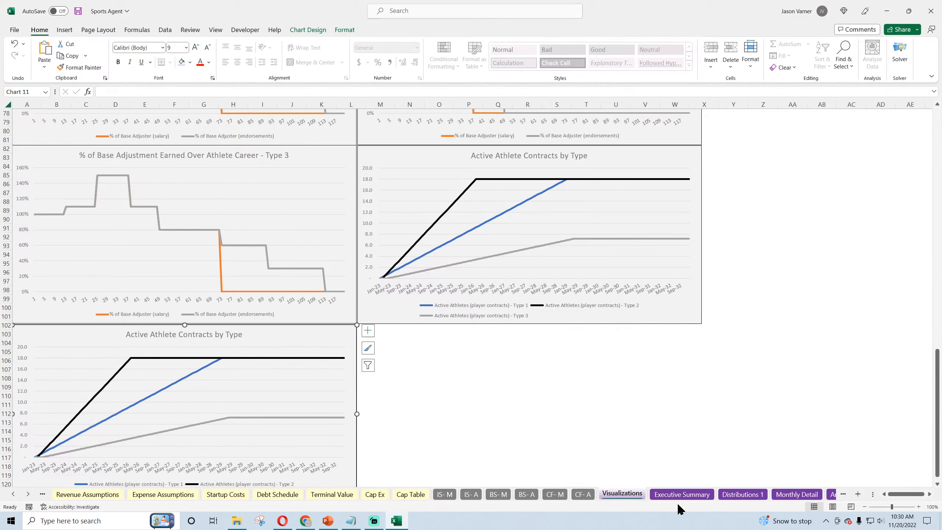
# On the Annual Detail sheet, add the heading "Other Key Metrics" in C196, below the cumulative cash flow row.
pyautogui.click(796, 494)
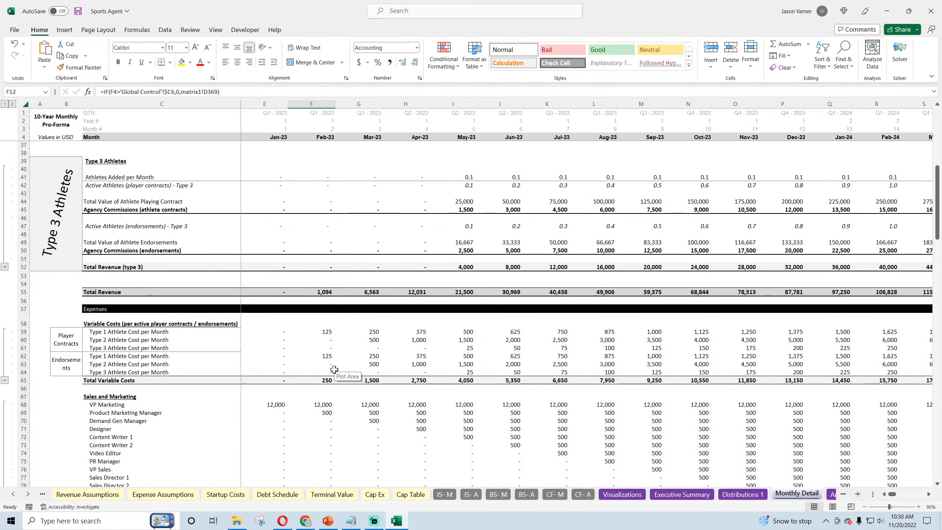
pyautogui.click(665, 495)
pyautogui.scroll(-4, 232, 392)
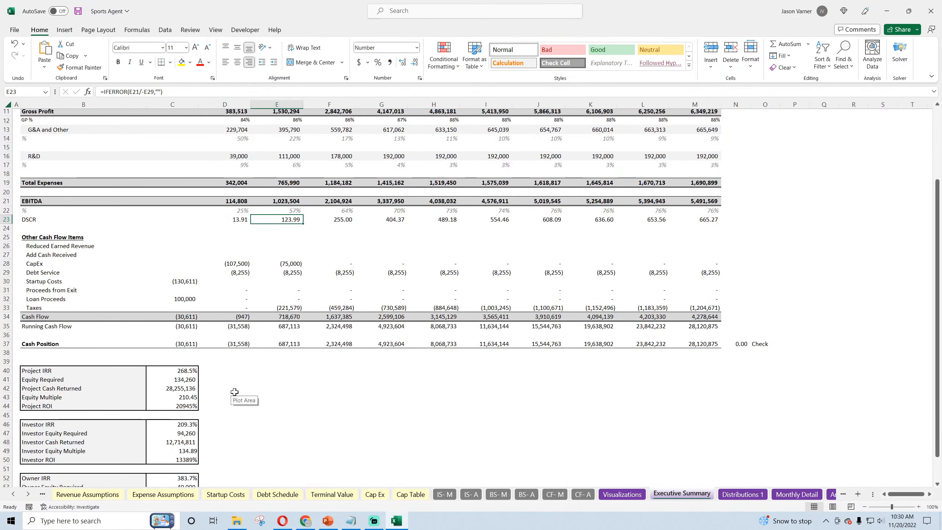
pyautogui.click(833, 494)
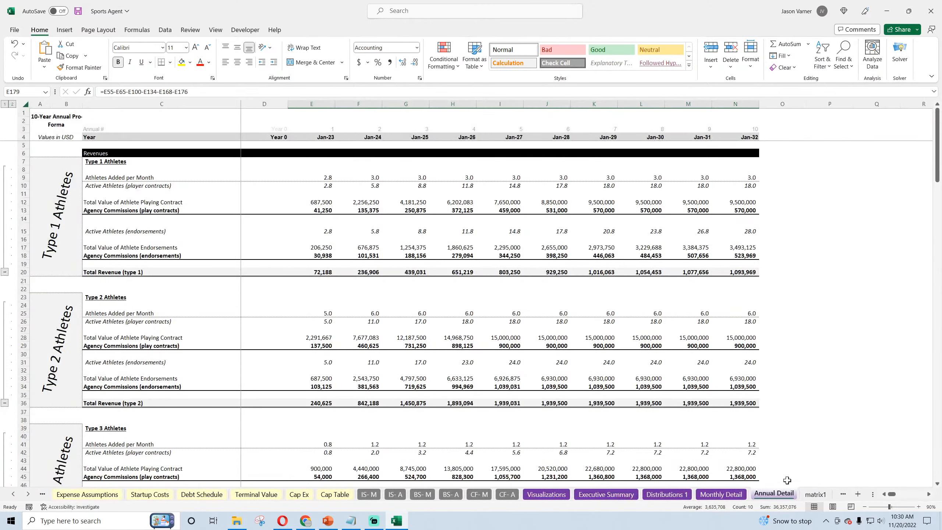
pyautogui.scroll(-20, 371, 383)
pyautogui.scroll(-20, 371, 383)
pyautogui.scroll(7, 378, 384)
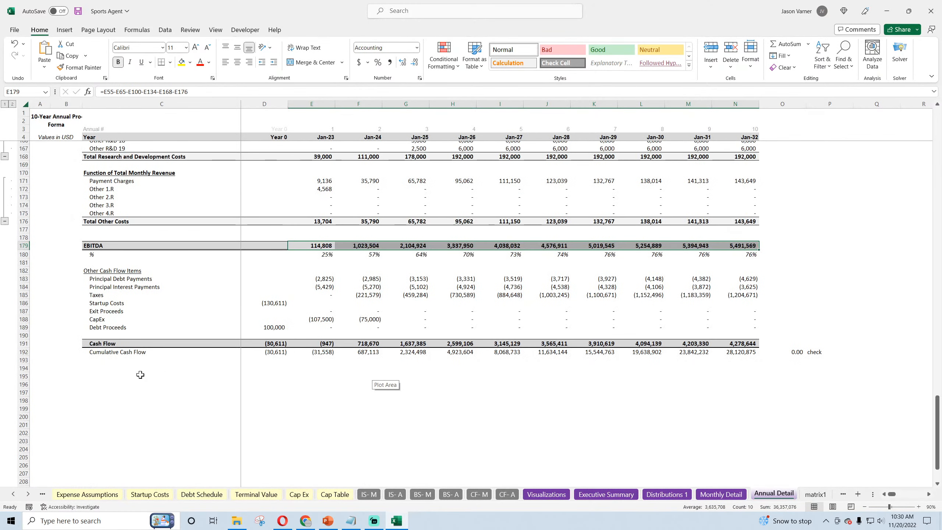
pyautogui.click(93, 392)
pyautogui.press('Up')
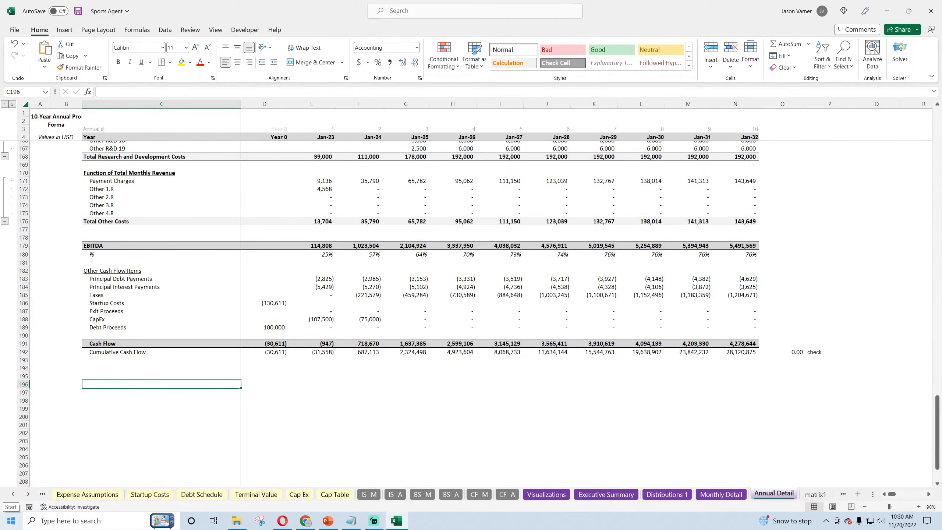
pyautogui.write('Othe')
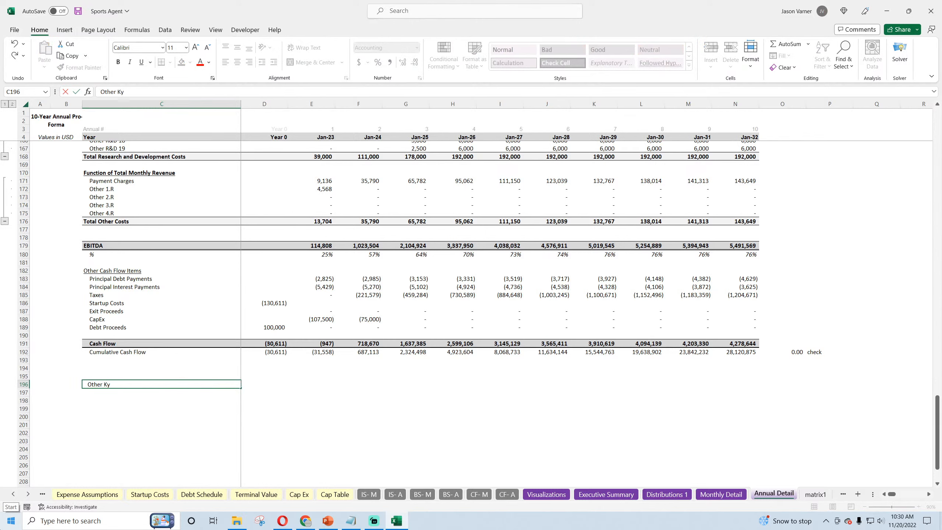
pyautogui.write('r Key Metrics')
pyautogui.press('Return')
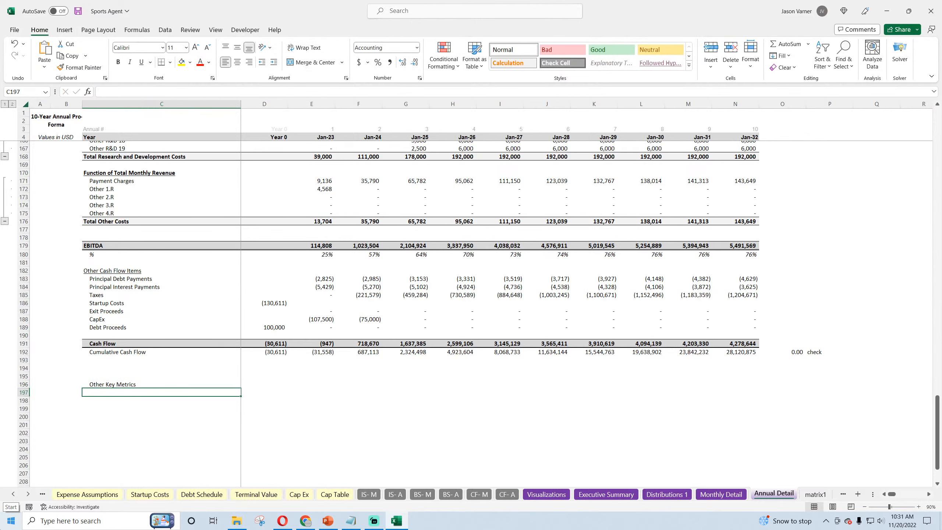
pyautogui.write('Total')
pyautogui.press('BackSpace')
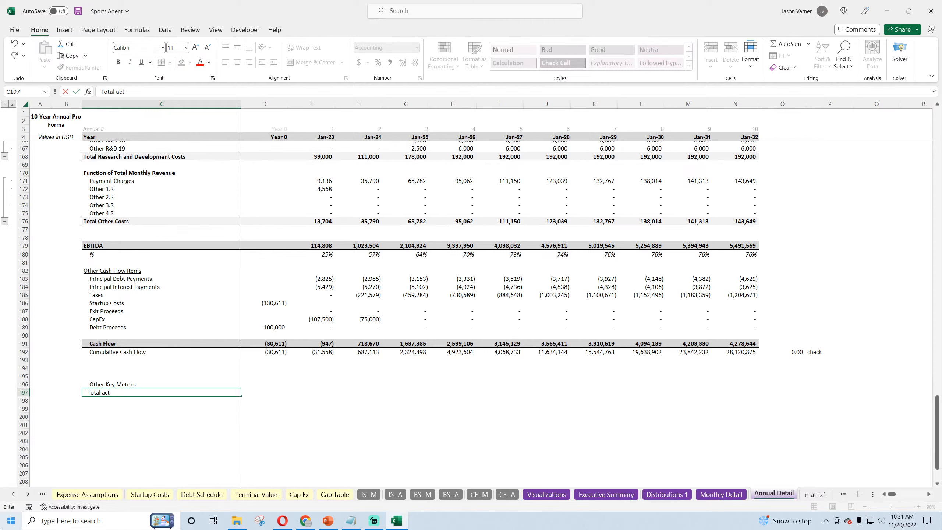
pyautogui.press('Up')
pyautogui.write('A')
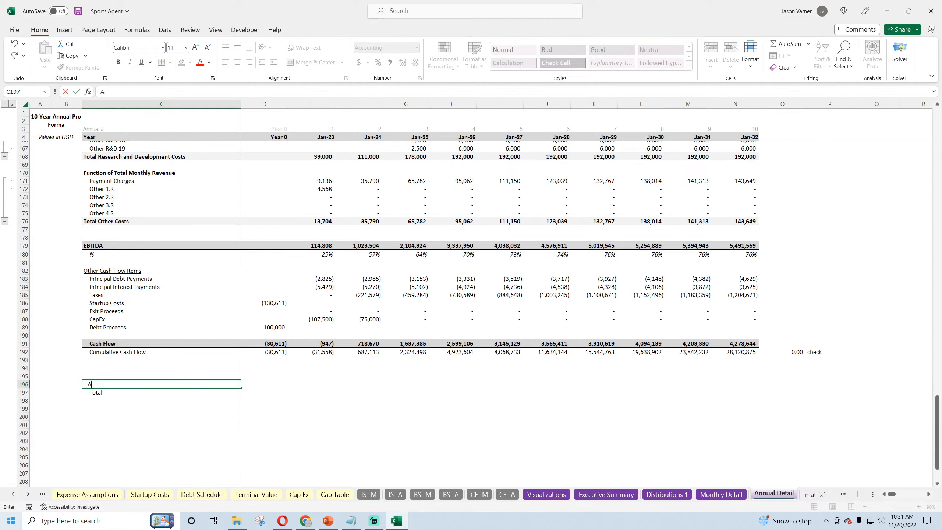
pyautogui.click(313, 444)
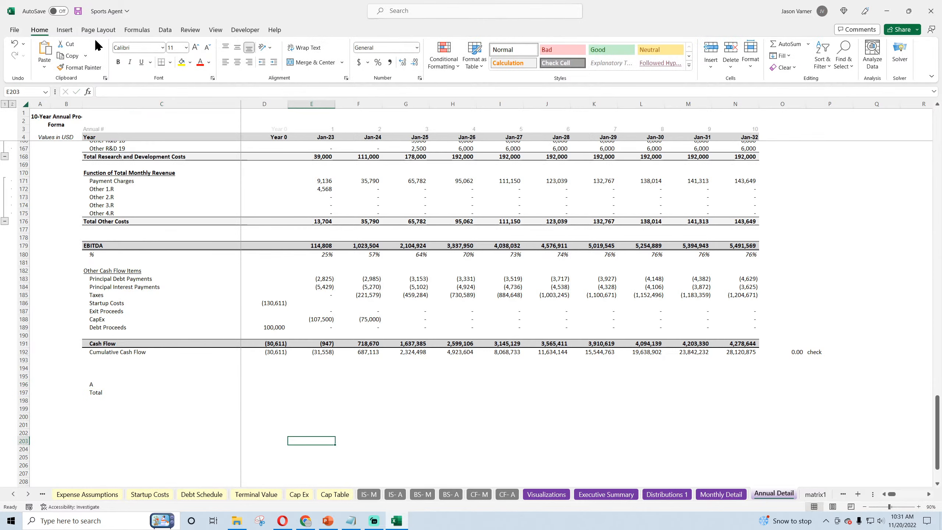
pyautogui.click(14, 43)
# Label C197, under the Other Key Metrics heading, "Total Active Athlete Contracts".
pyautogui.click(107, 392)
pyautogui.write('To')
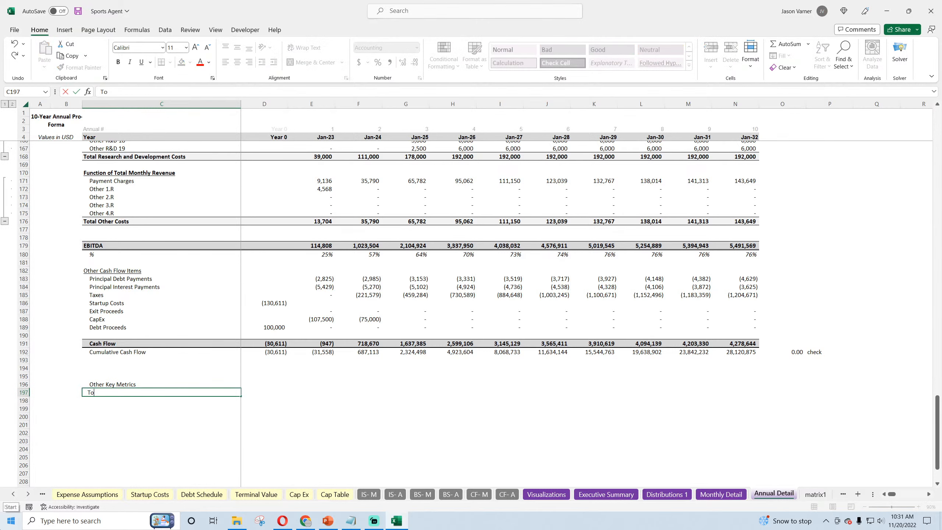
pyautogui.write('tal Active Athlete cont')
pyautogui.press('BackSpace')
pyautogui.press('BackSpace')
pyautogui.press('BackSpace')
pyautogui.press('BackSpace')
pyautogui.press('BackSpace')
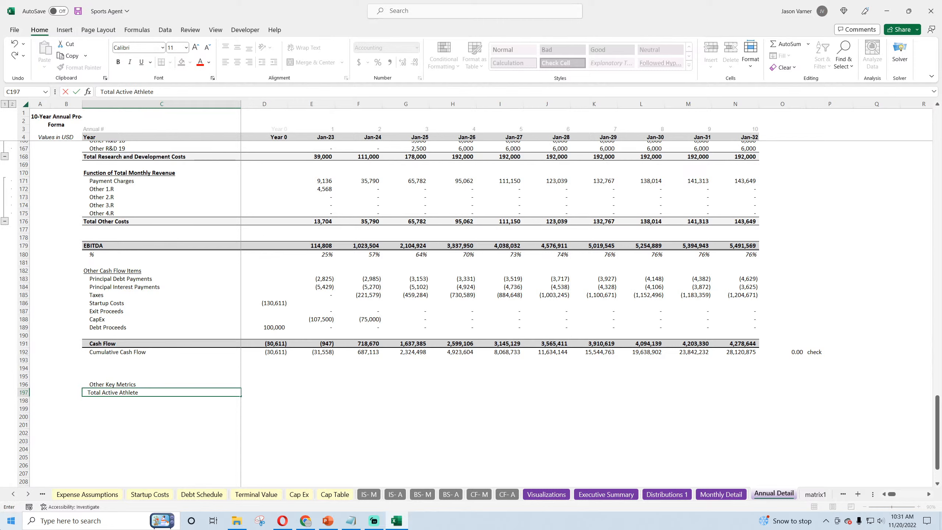
pyautogui.write('Contracts')
pyautogui.press('Return')
# Label C198 "Total Active Endorsement Contracts".
pyautogui.write('Total ')
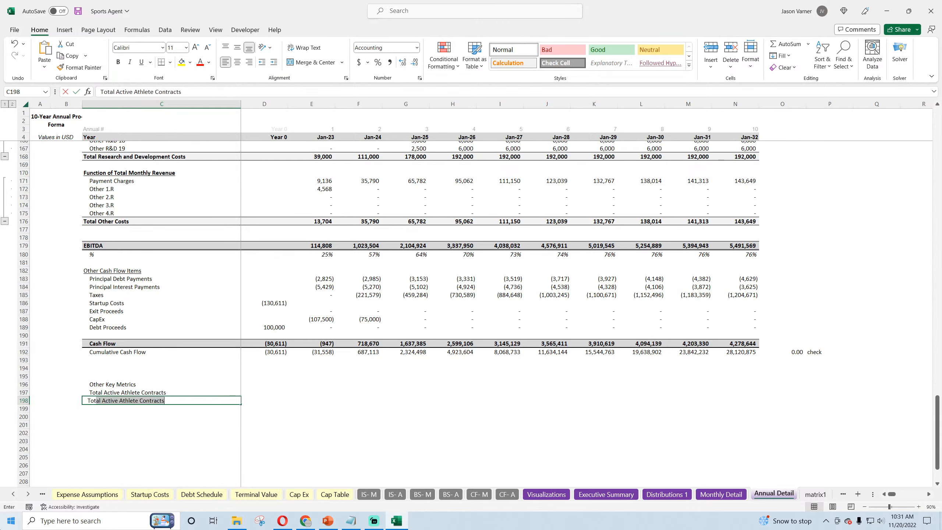
pyautogui.write('Active Endo')
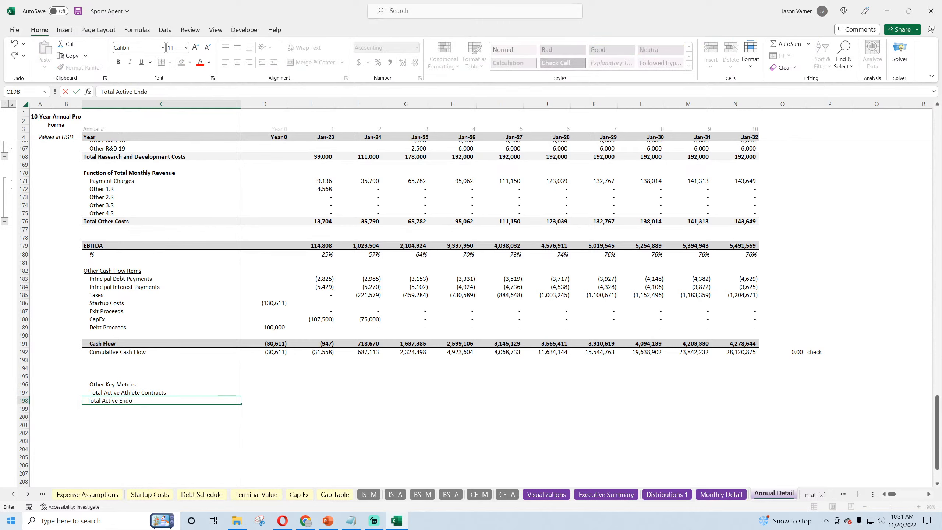
pyautogui.write('rsement Contracts')
pyautogui.press('Return')
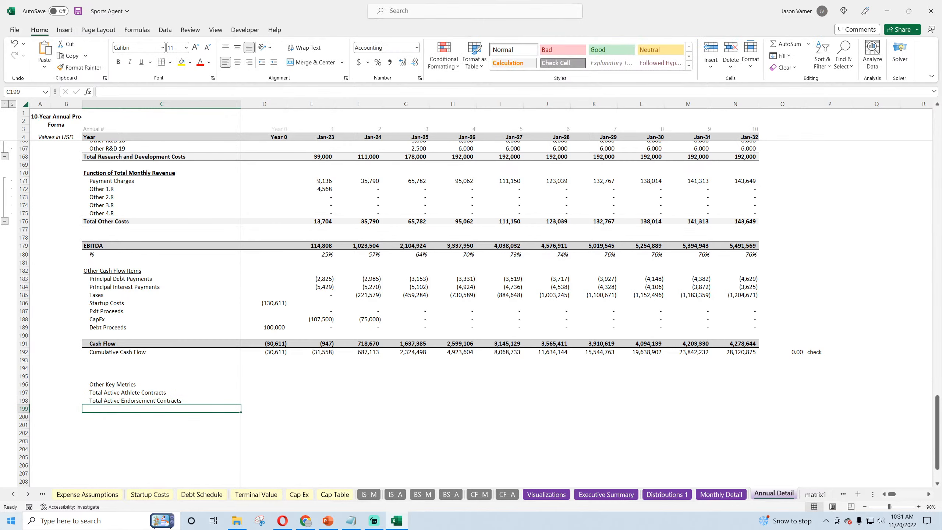
# In E197, total the active player contracts of all three athlete types for Jan-23 with =E10+E26+E42.
pyautogui.press('Up')
pyautogui.press('Up')
pyautogui.press('Right')
pyautogui.press('Up')
pyautogui.press('Right')
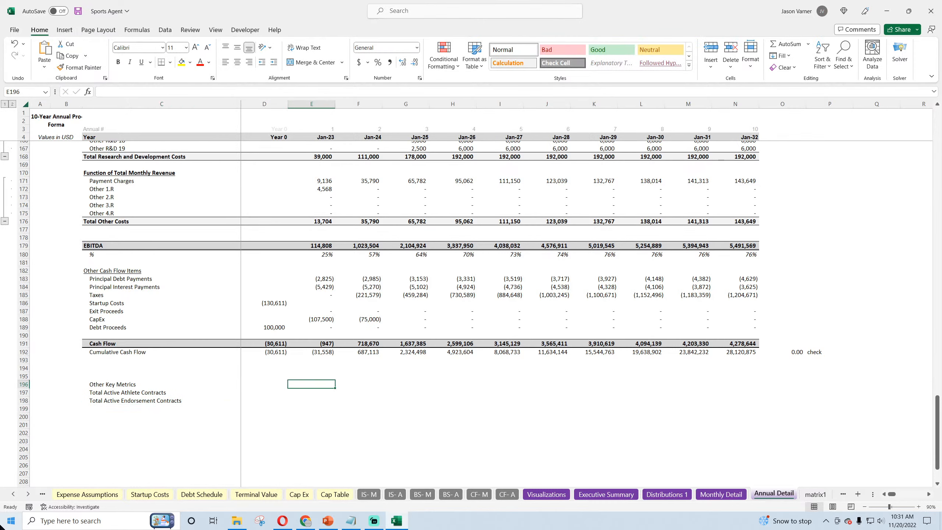
pyautogui.write('=')
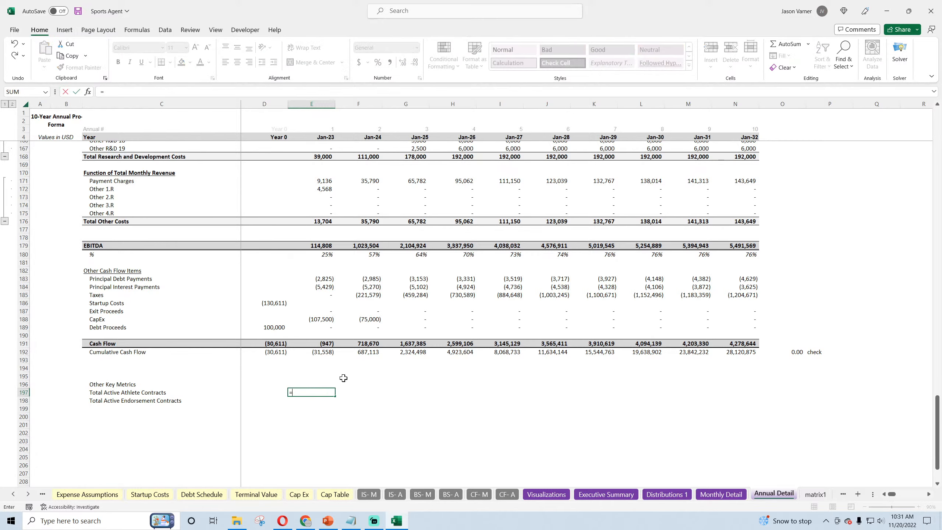
pyautogui.scroll(20, 334, 363)
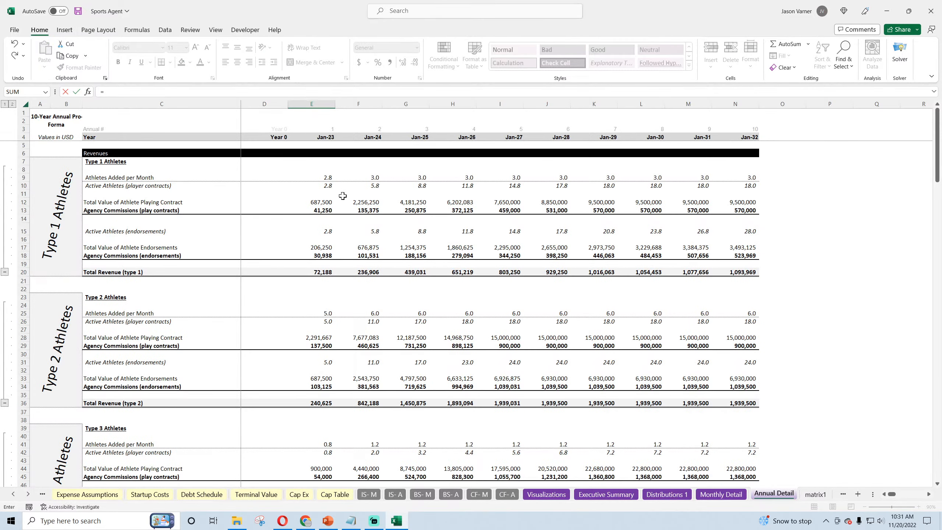
pyautogui.click(325, 184)
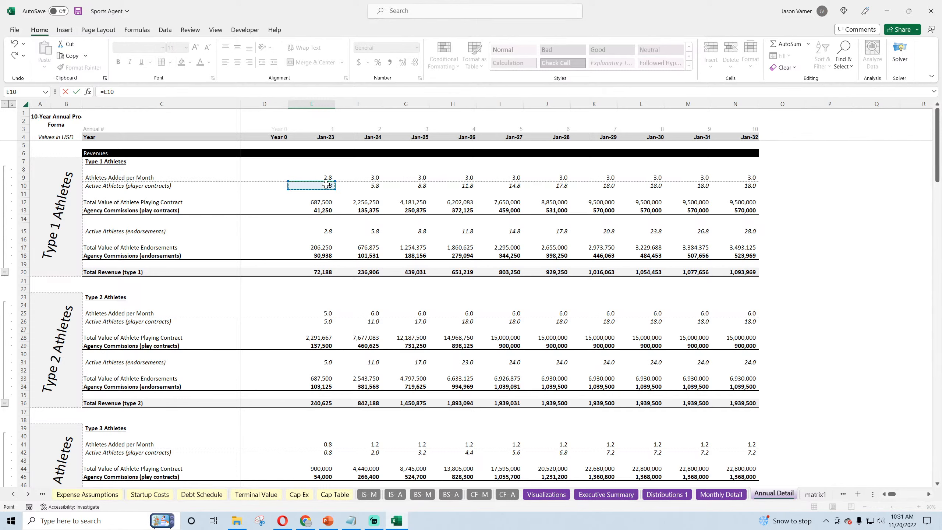
pyautogui.write('+')
pyautogui.click(325, 322)
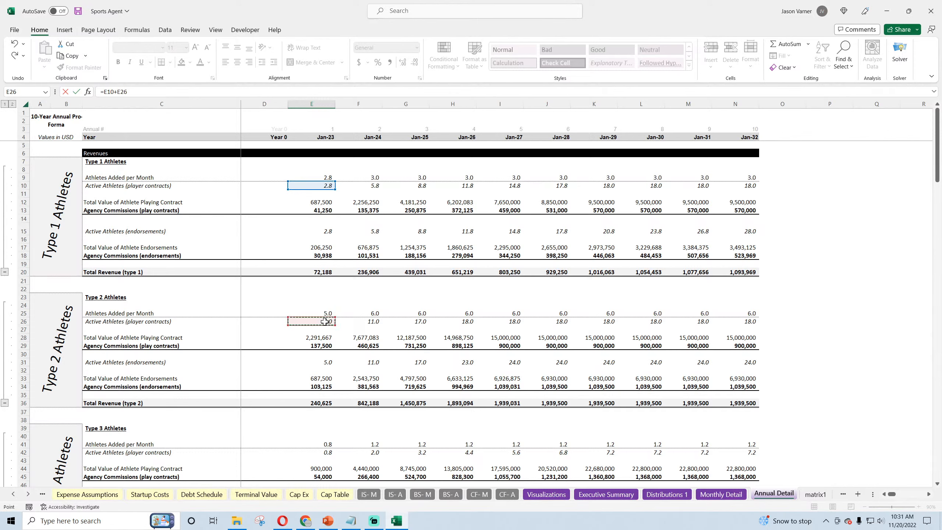
pyautogui.write('+')
pyautogui.scroll(-4, 324, 321)
pyautogui.click(325, 363)
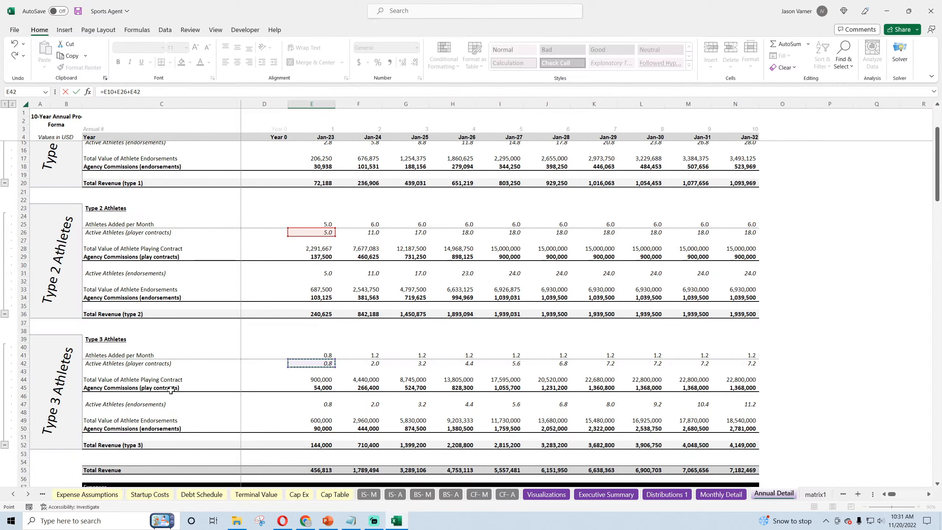
pyautogui.press('Return')
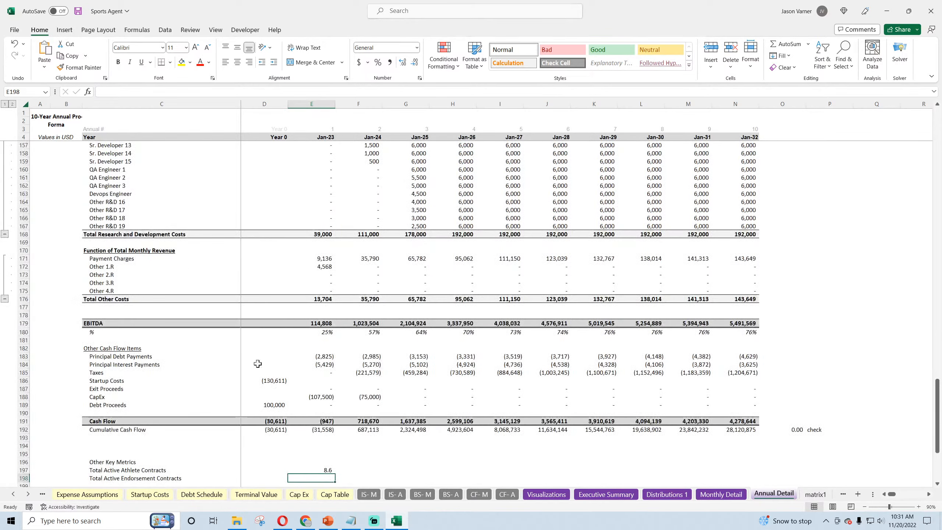
# In E198, total the three types' active endorsements with =E15+E31+E47, and fill both total rows across through Jan-32.
pyautogui.write('=')
pyautogui.scroll(20, 328, 463)
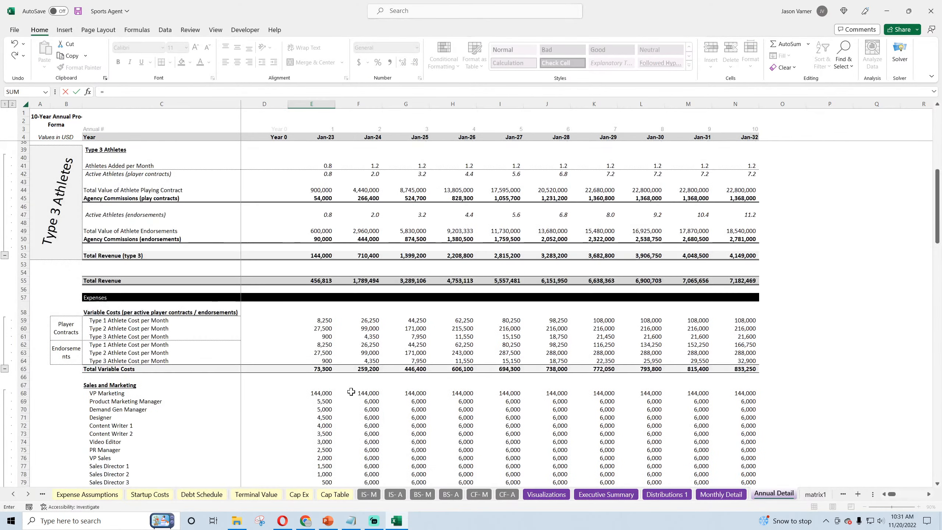
pyautogui.click(325, 235)
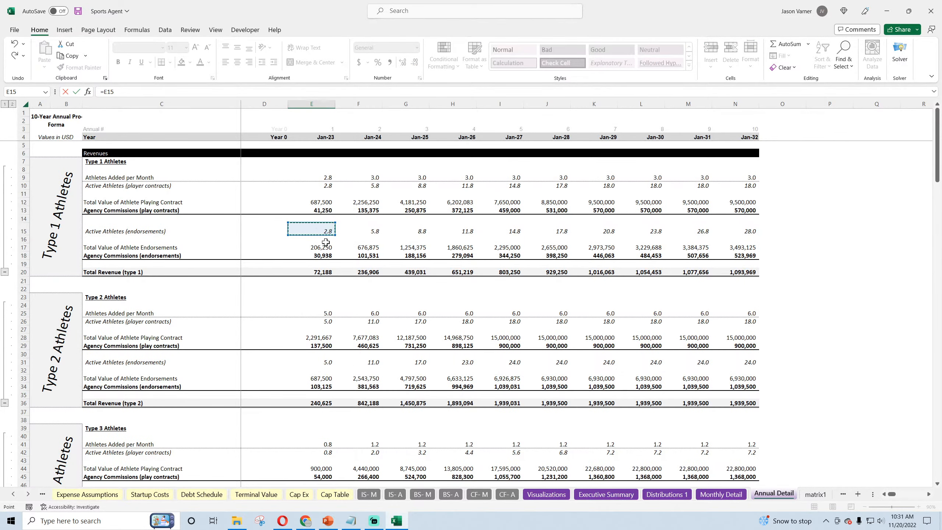
pyautogui.write('+')
pyautogui.click(321, 360)
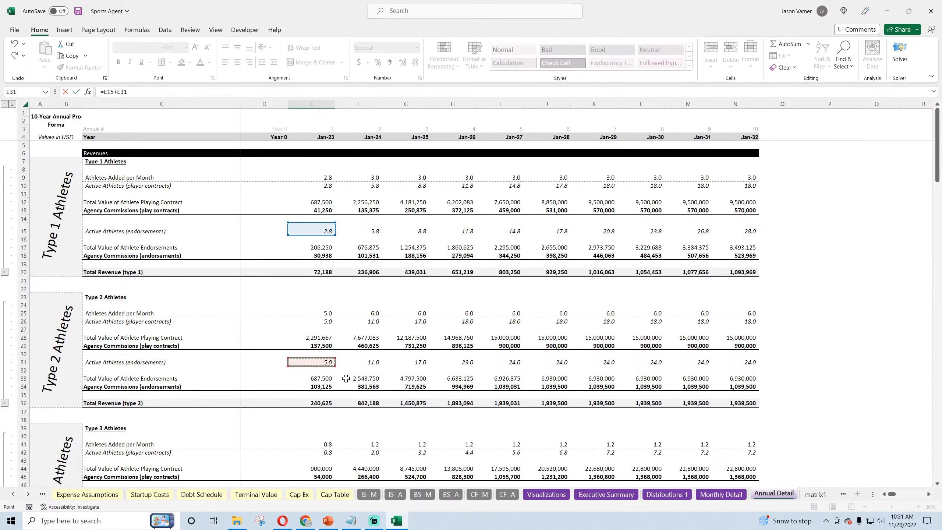
pyautogui.scroll(-6, 333, 371)
pyautogui.scroll(-1, 345, 378)
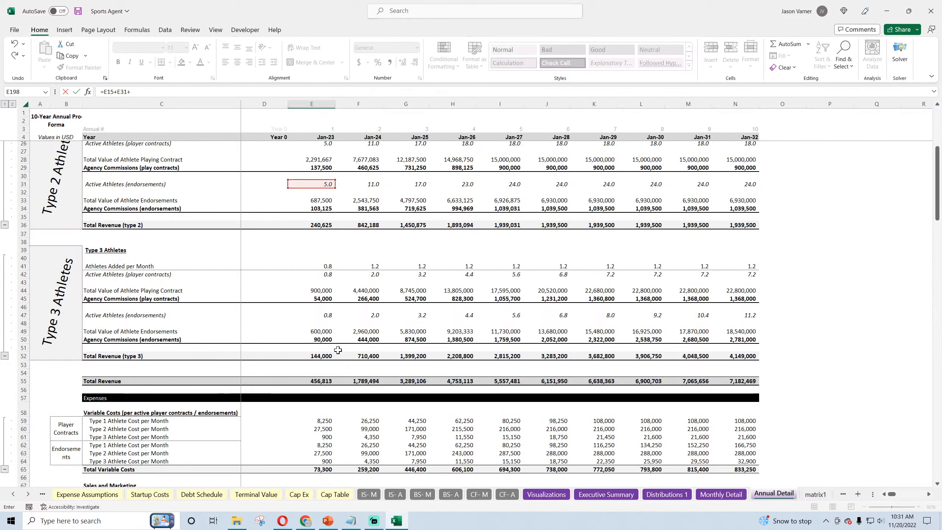
pyautogui.click(323, 313)
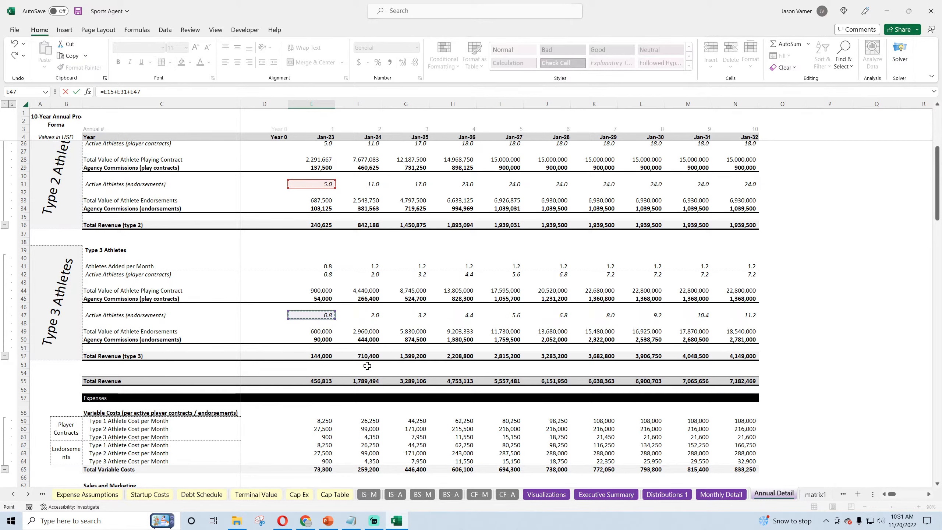
pyautogui.press('Return')
pyautogui.scroll(-2, 367, 365)
pyautogui.moveTo(327, 372); pyautogui.dragTo(746, 395)
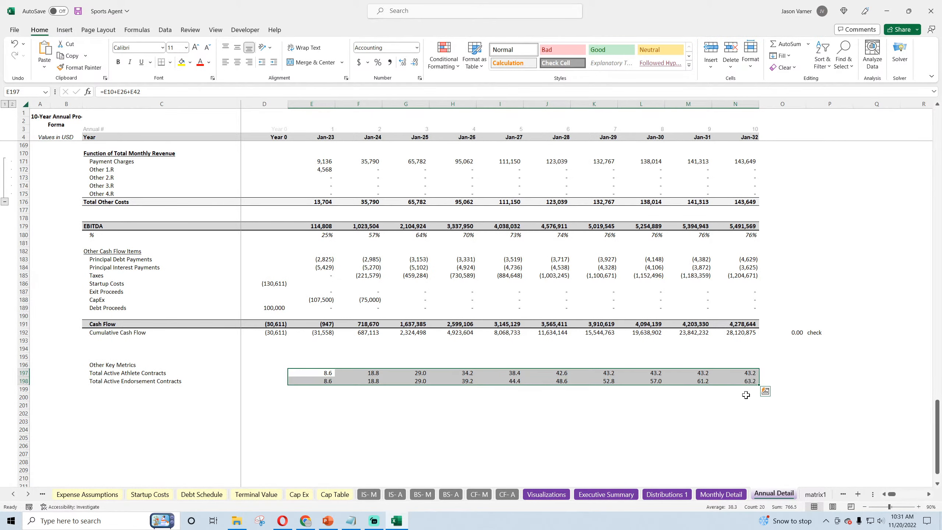
# Bold and underline the Other Key Metrics heading in C196 and save the workbook.
pyautogui.click(124, 366)
pyautogui.click(141, 62)
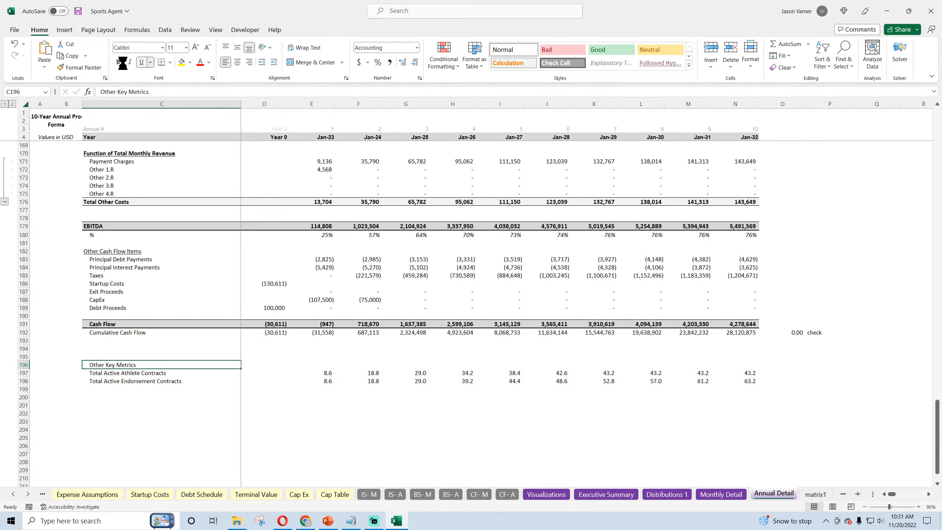
pyautogui.click(118, 62)
pyautogui.click(78, 11)
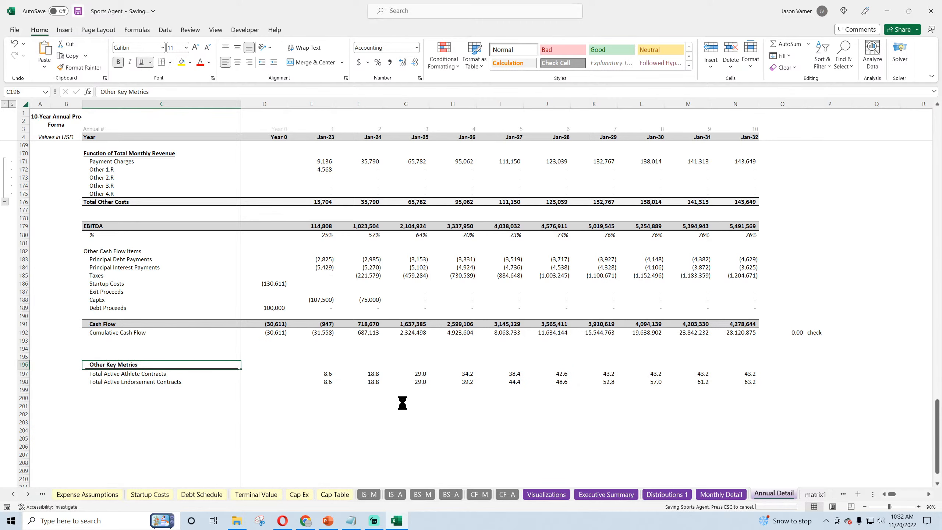
# Examine how the salary and endorsement base adjusters for Type 1 athletes change with cohort age on the Validation 1 sheet.
pyautogui.click(817, 494)
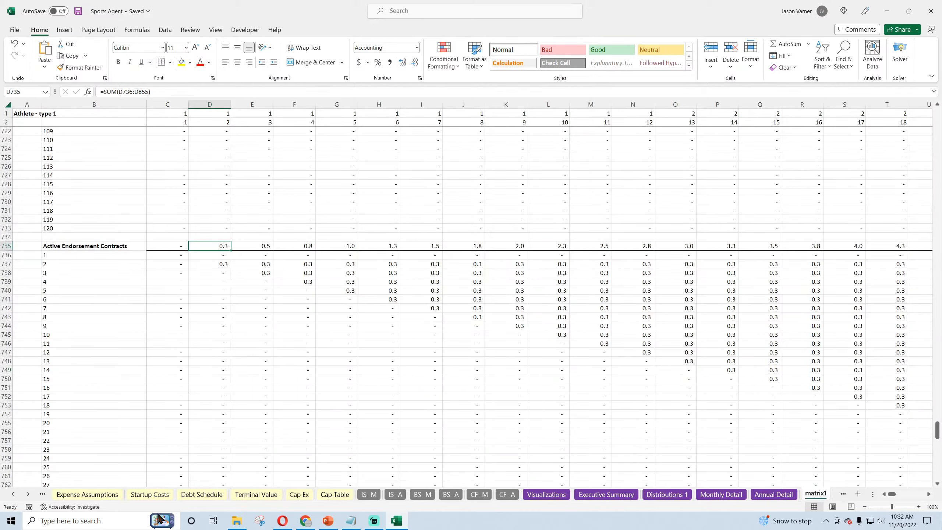
pyautogui.scroll(-2, 37, 493)
pyautogui.click(796, 493)
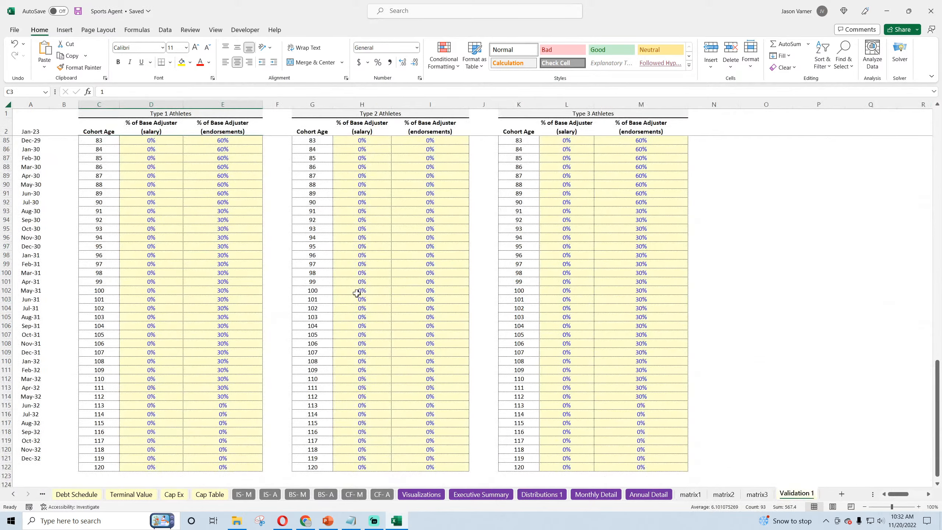
pyautogui.click(138, 232)
pyautogui.scroll(20, 148, 260)
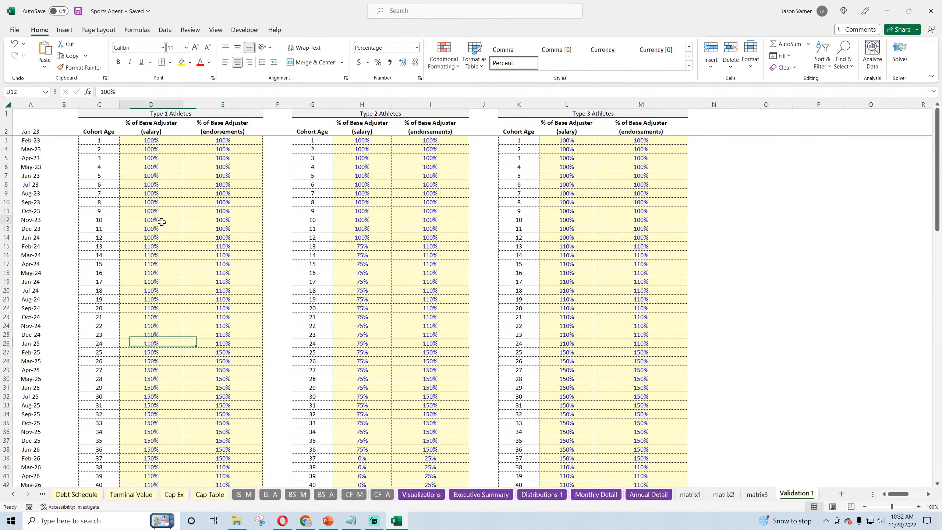
pyautogui.click(191, 230)
pyautogui.scroll(-7, 195, 370)
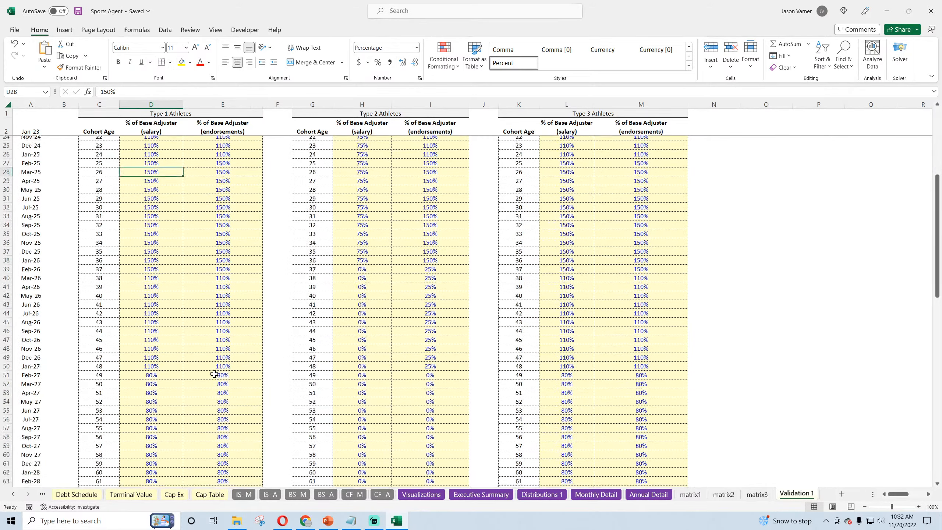
pyautogui.click(205, 371)
pyautogui.click(147, 370)
pyautogui.scroll(-11, 148, 367)
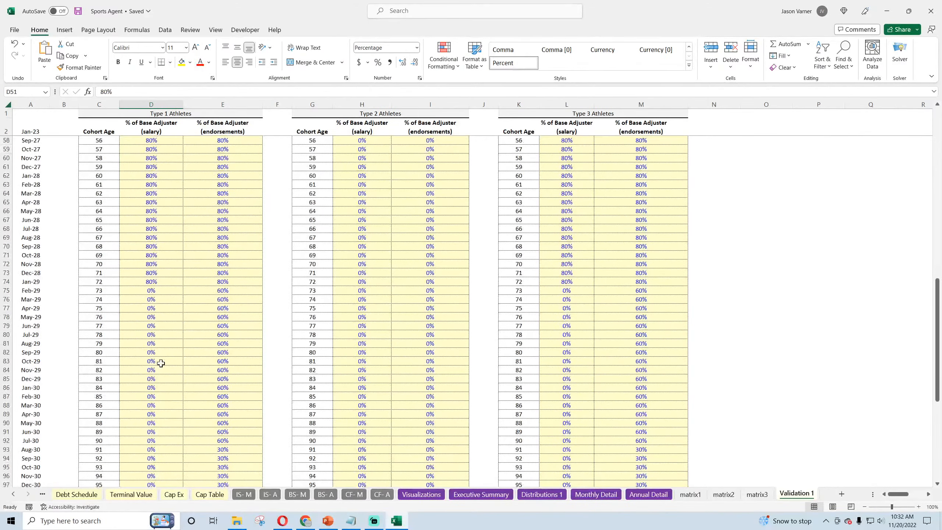
pyautogui.click(215, 300)
pyautogui.click(173, 306)
pyautogui.click(166, 284)
pyautogui.click(165, 292)
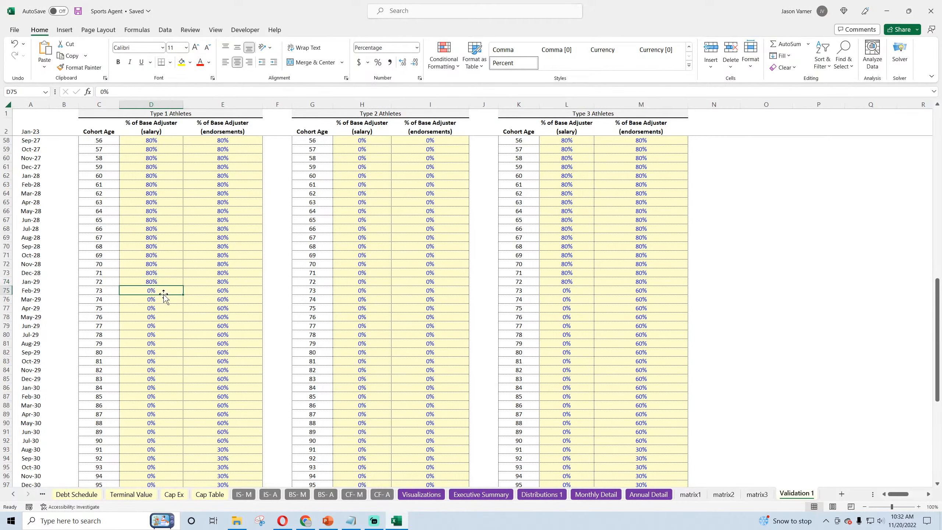
pyautogui.click(222, 308)
pyautogui.click(649, 494)
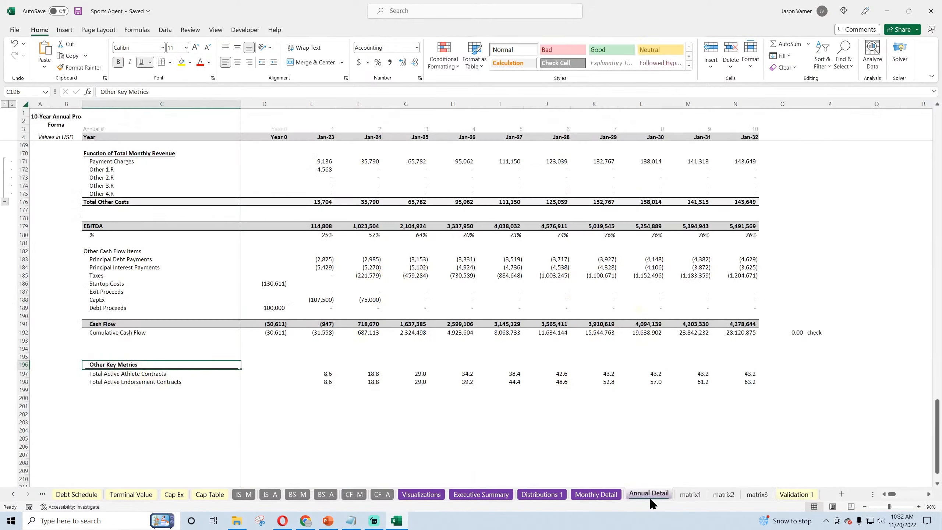
# Remove all three series from the Active Athlete Contracts by Type chart beside the Type 3 adjustment chart on Visualizations.
pyautogui.click(421, 494)
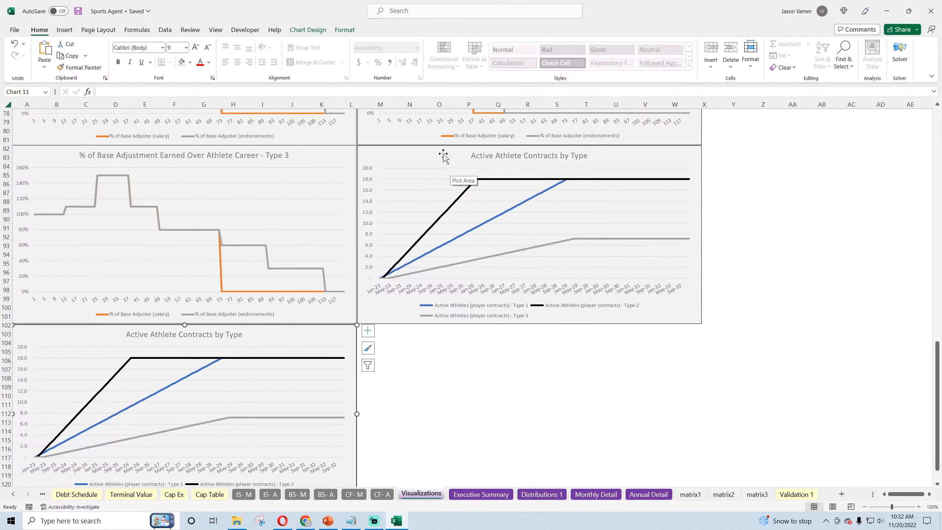
pyautogui.rightClick(430, 160)
pyautogui.click(464, 297)
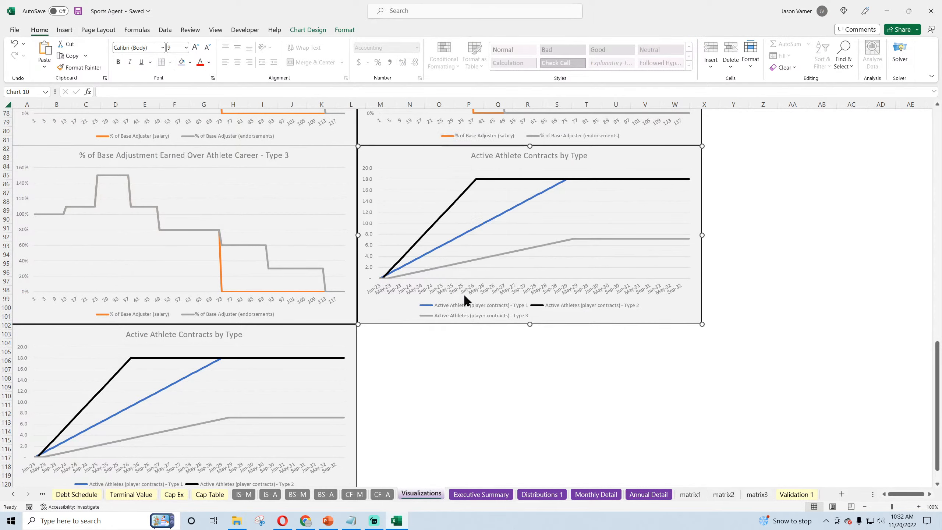
pyautogui.click(492, 251)
pyautogui.click(493, 251)
pyautogui.click(492, 251)
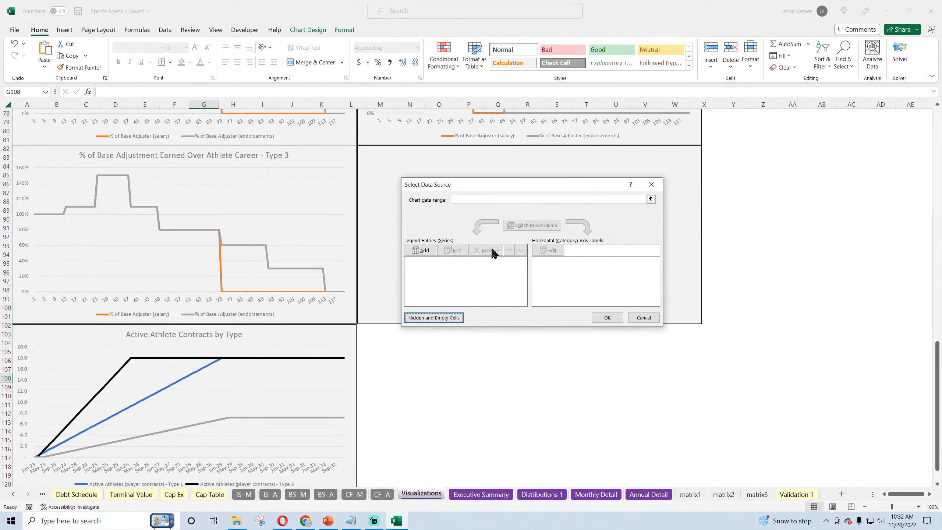
pyautogui.click(481, 197)
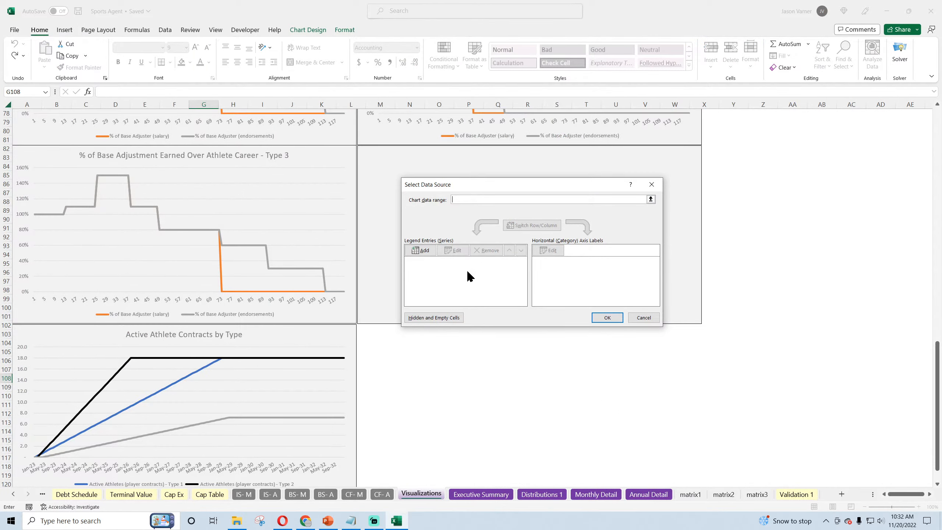
pyautogui.click(420, 250)
pyautogui.click(648, 493)
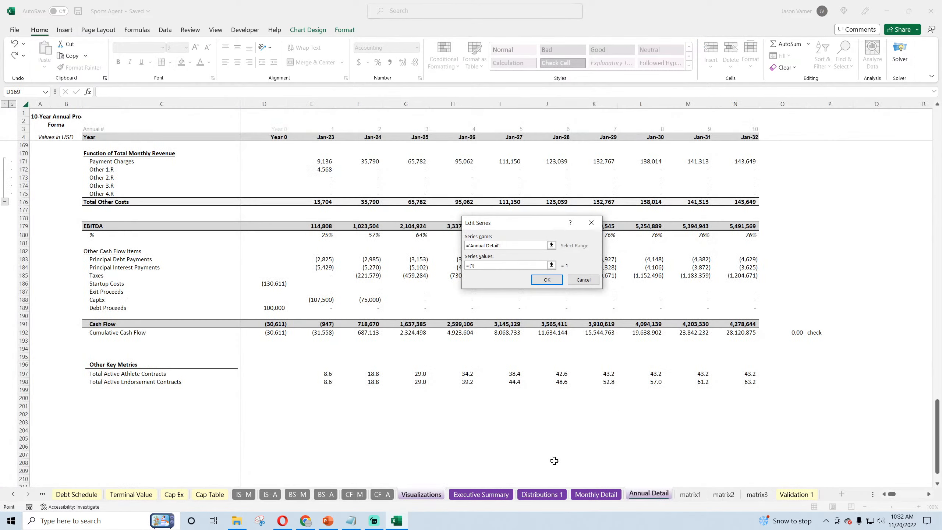
pyautogui.click(124, 371)
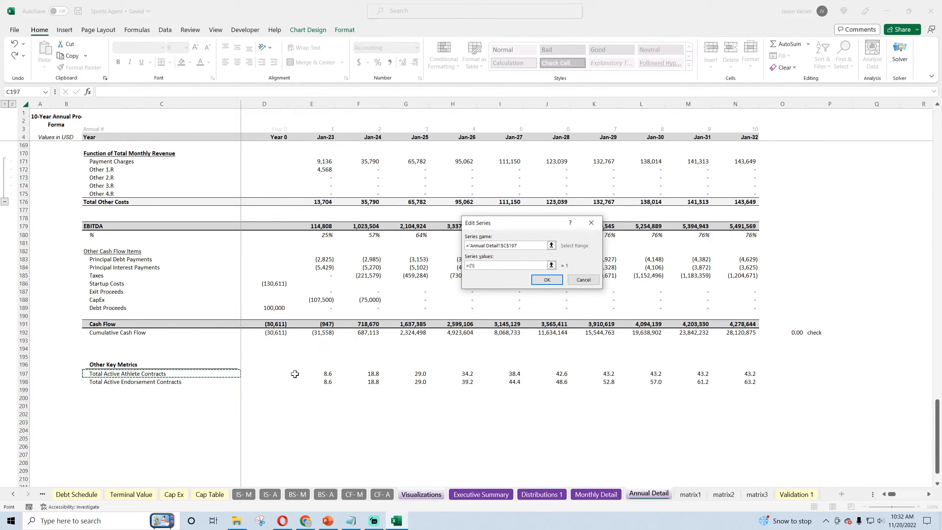
pyautogui.press('Tab')
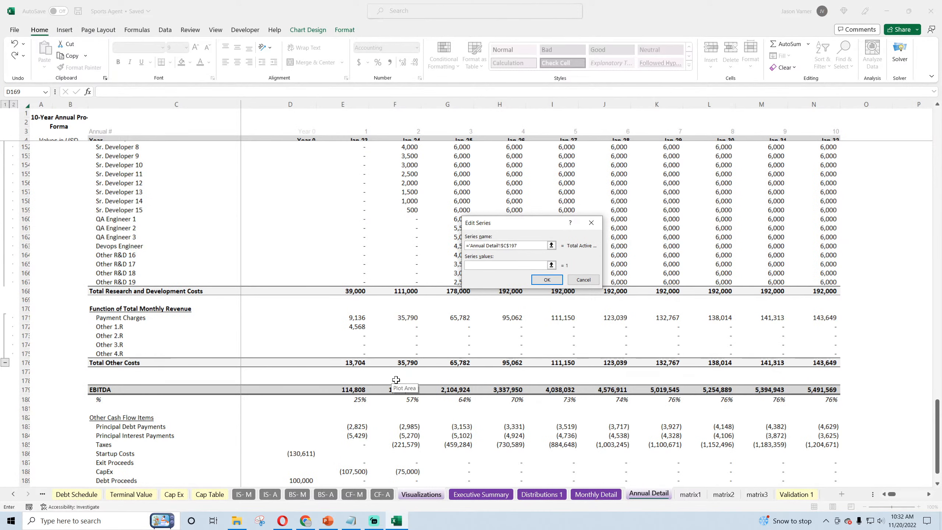
pyautogui.click(583, 279)
# Add a series to the emptied chart named from Annual Detail C197, with values E197:N197.
pyautogui.click(423, 251)
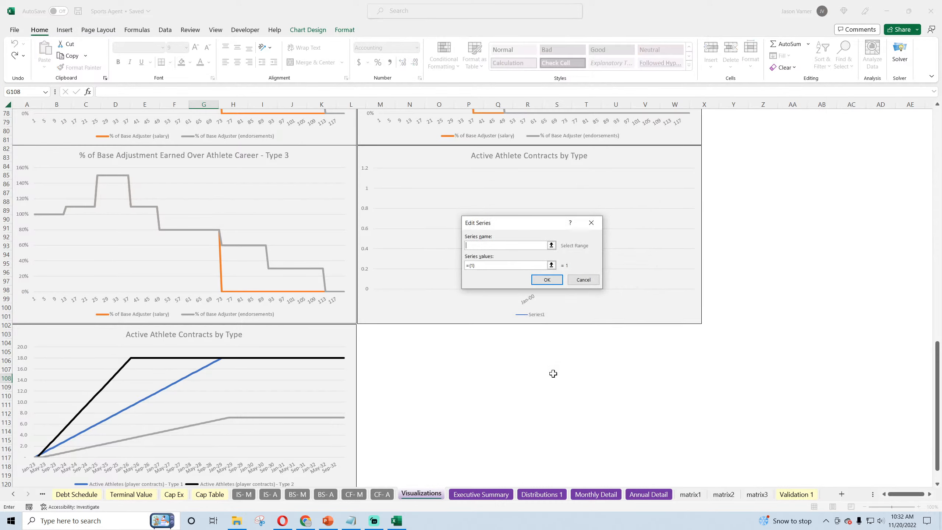
pyautogui.click(648, 494)
pyautogui.click(128, 373)
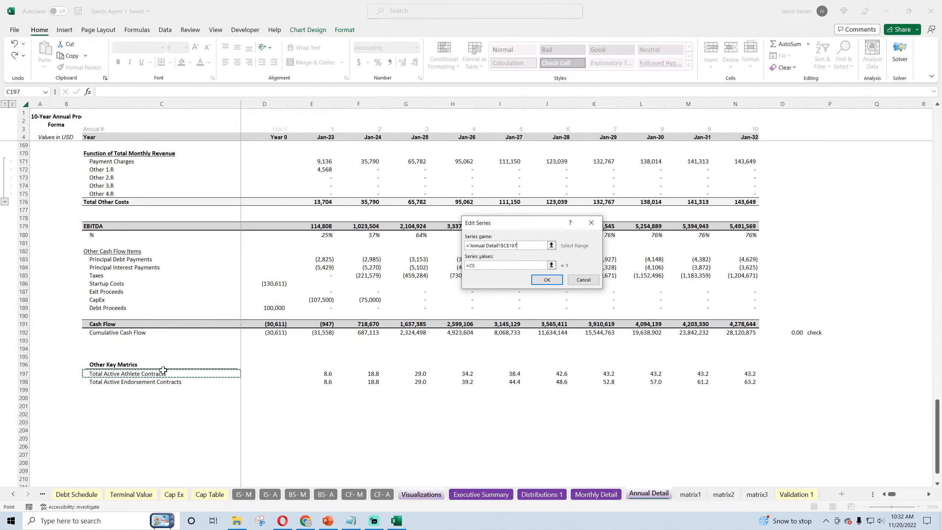
pyautogui.click(494, 266)
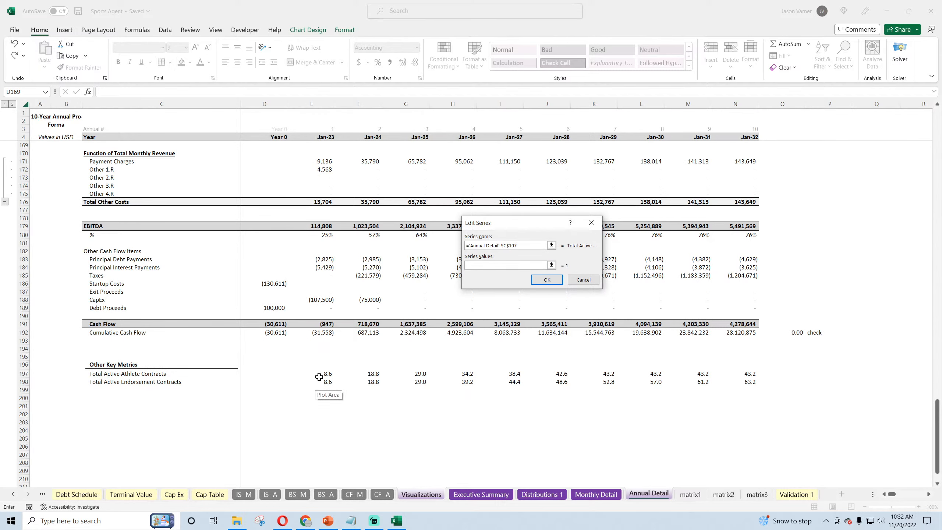
pyautogui.moveTo(320, 374); pyautogui.dragTo(717, 376)
pyautogui.click(547, 279)
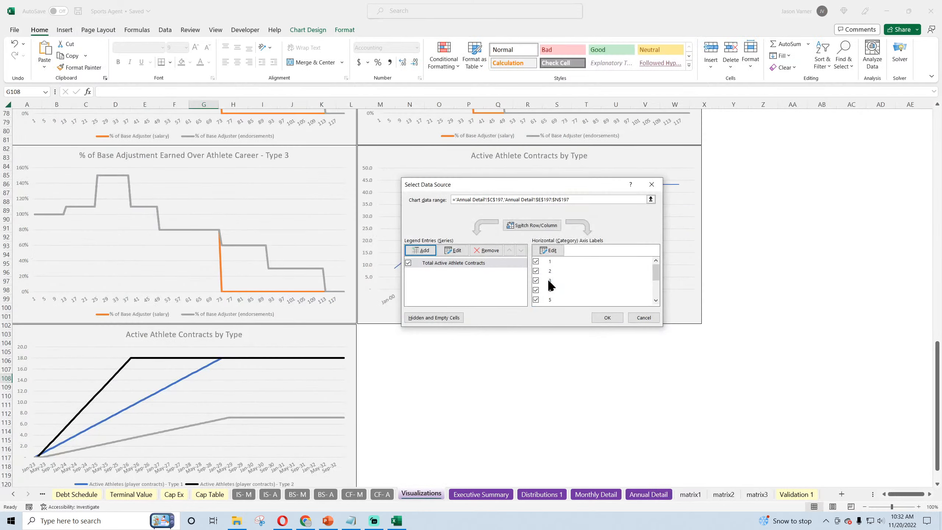
# Add a second series to the chart named from Annual Detail C198, with values E198:N198.
pyautogui.click(424, 251)
pyautogui.click(649, 494)
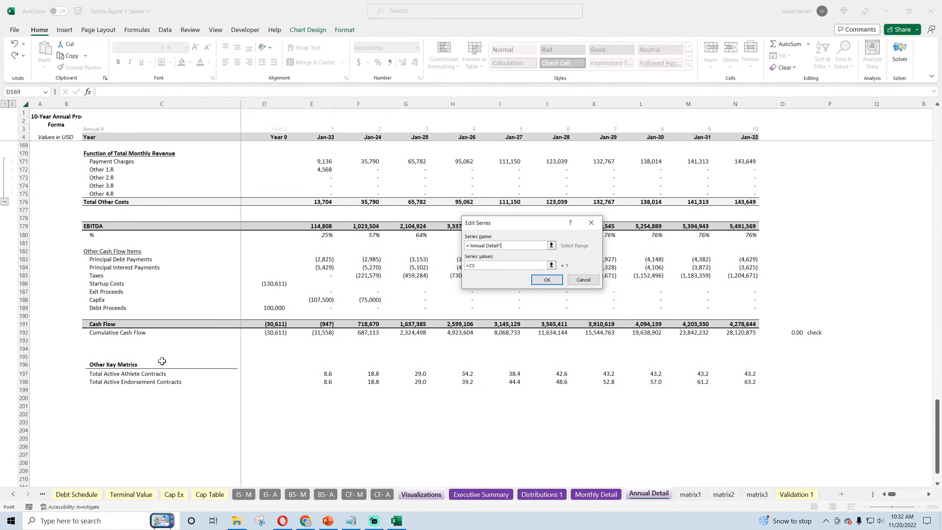
pyautogui.click(140, 381)
pyautogui.moveTo(481, 266); pyautogui.dragTo(429, 265)
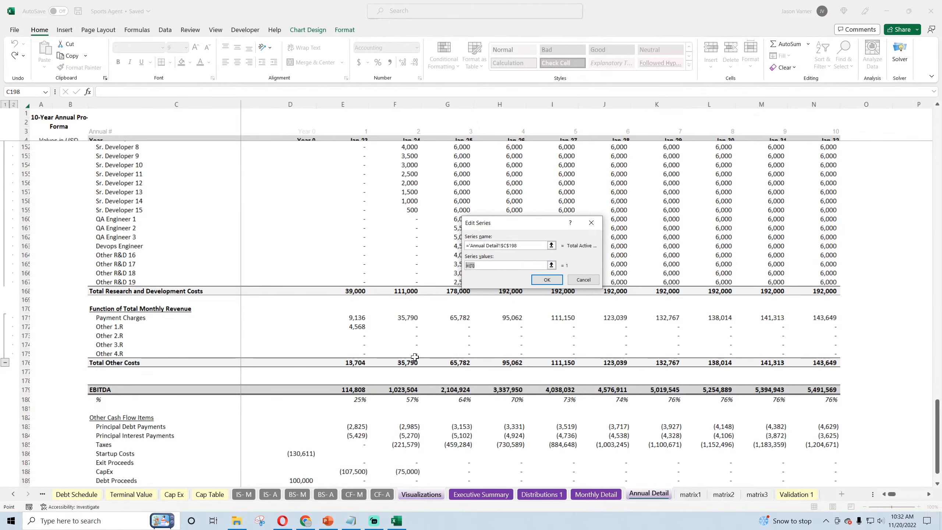
pyautogui.press('BackSpace')
pyautogui.scroll(-15, 443, 391)
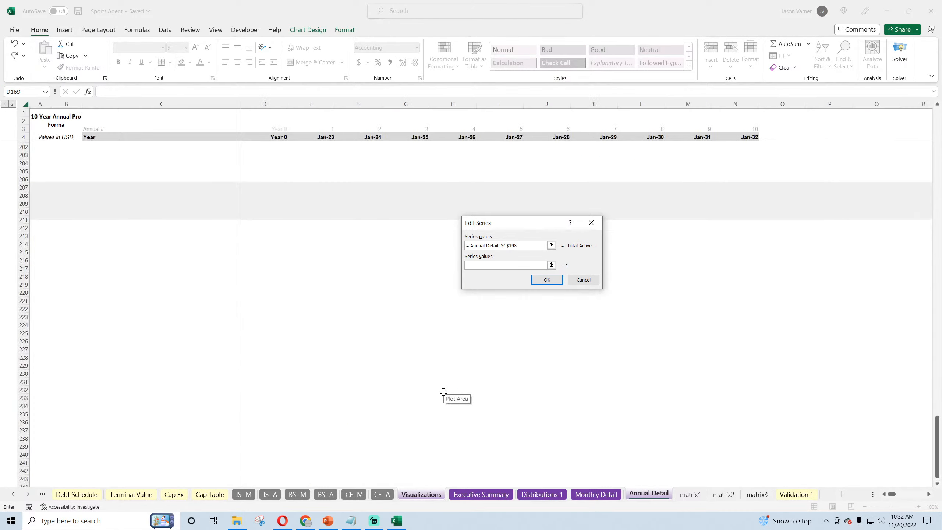
pyautogui.scroll(10, 443, 392)
pyautogui.moveTo(327, 291); pyautogui.dragTo(743, 293)
pyautogui.click(556, 279)
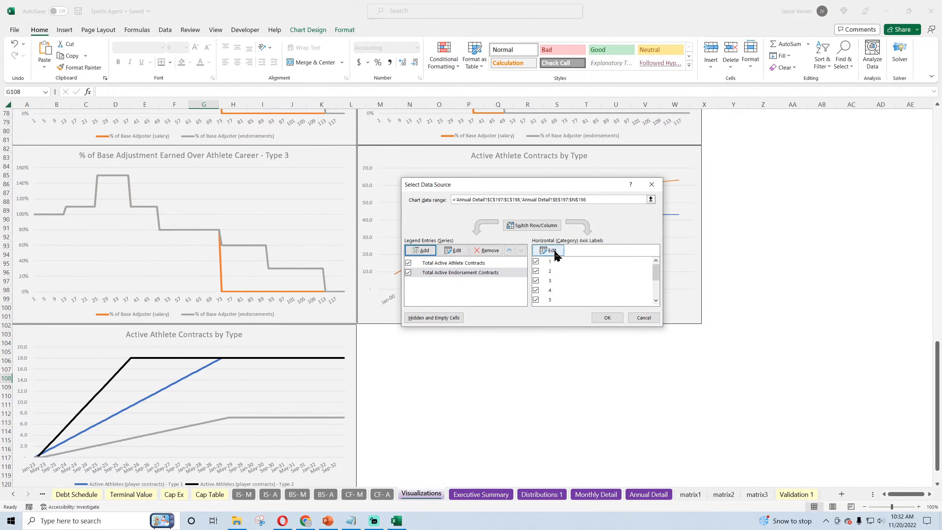
# Set the chart's horizontal axis labels to the yearly dates in Annual Detail E4:N4 and apply the data source changes.
pyautogui.click(545, 248)
pyautogui.click(649, 493)
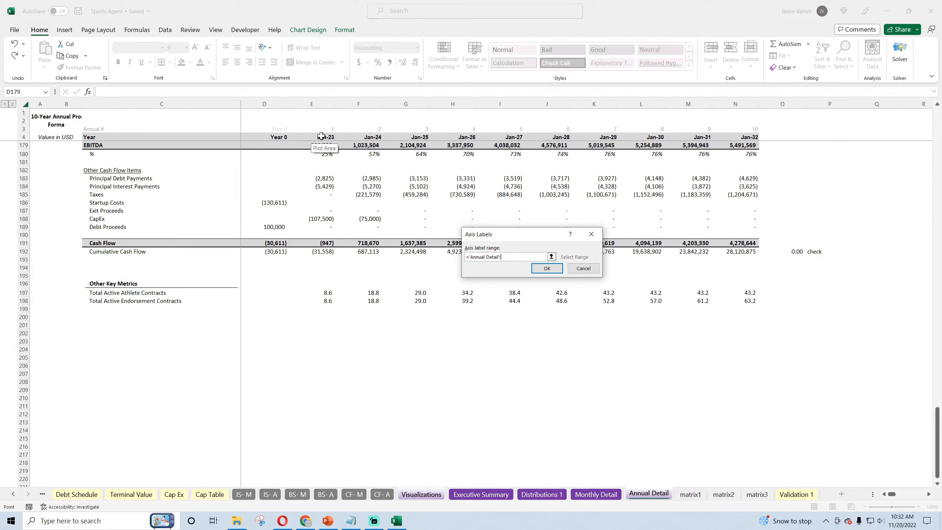
pyautogui.moveTo(321, 136); pyautogui.dragTo(721, 139)
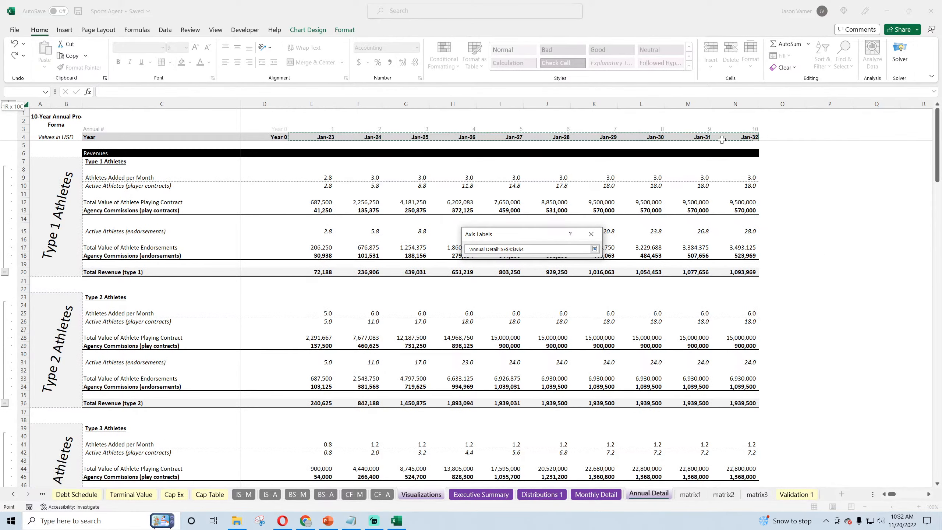
pyautogui.click(538, 265)
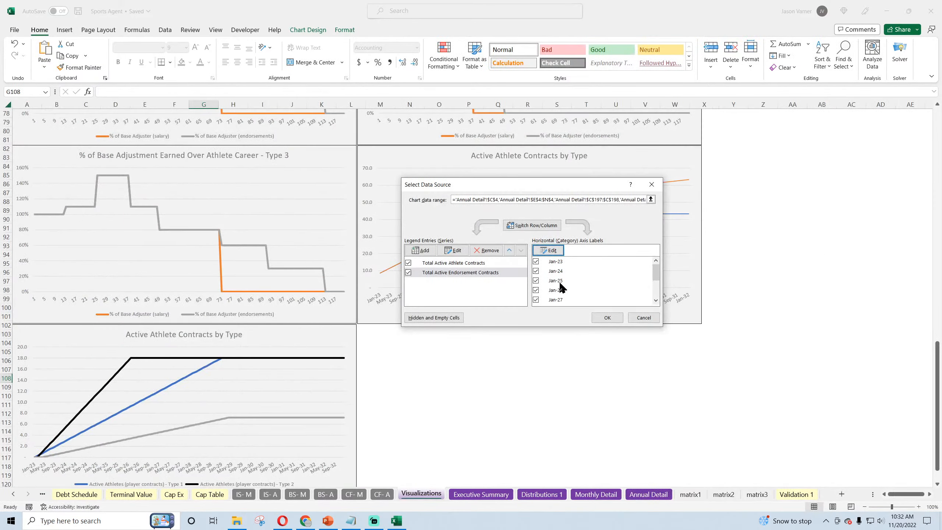
pyautogui.click(606, 319)
# Cut the duplicate Active Athlete Contracts by Type chart below the Type 3 adjustment chart.
pyautogui.rightClick(326, 336)
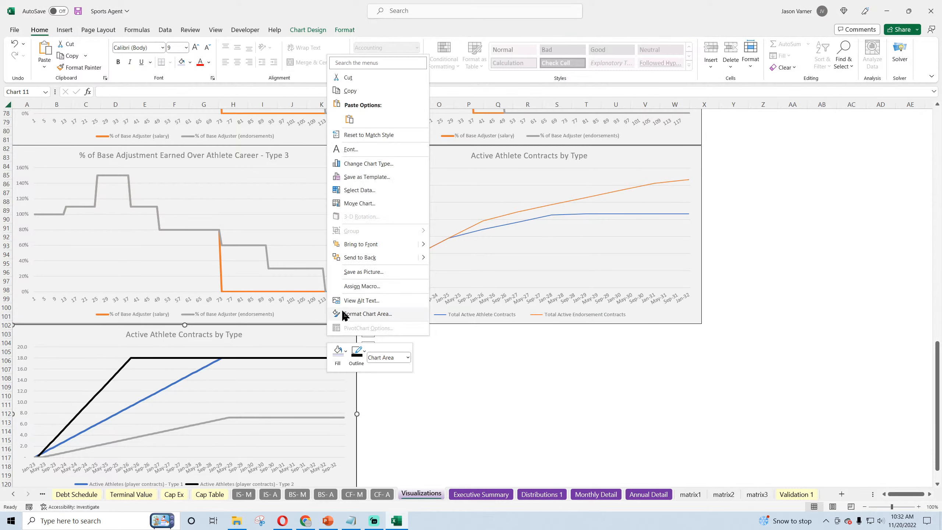
pyautogui.click(348, 77)
# Retitle the chart of the two contract totals "Total Active Contracts: Athlete vs. Endorsements".
pyautogui.click(476, 156)
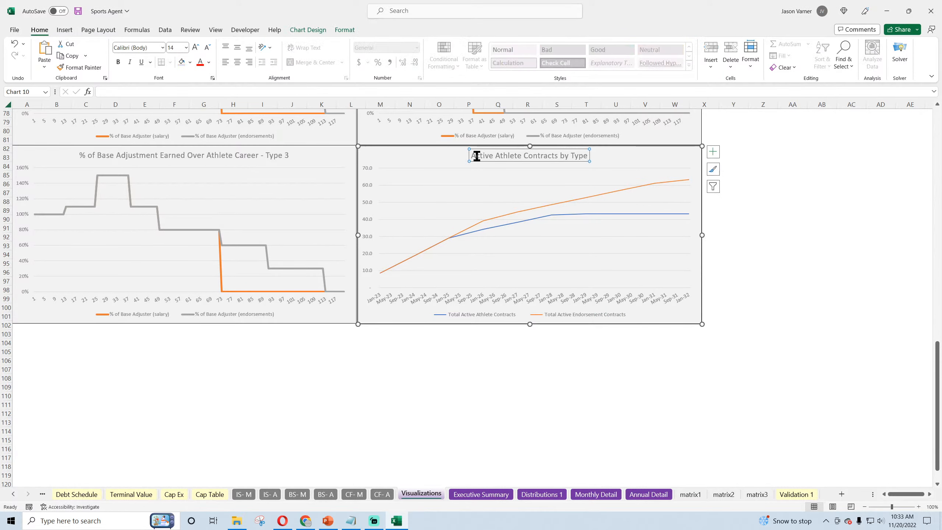
pyautogui.tripleClick(474, 155)
pyautogui.write('To')
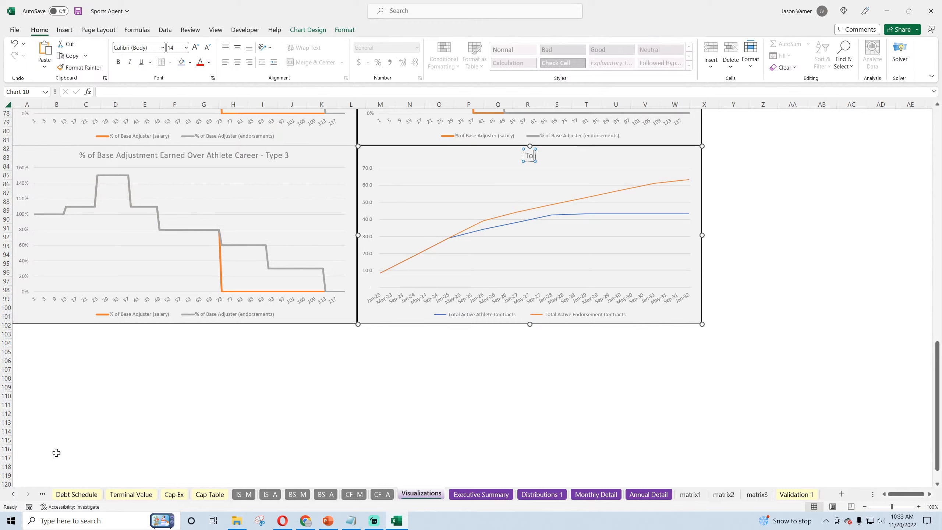
pyautogui.write('tal Active Contr')
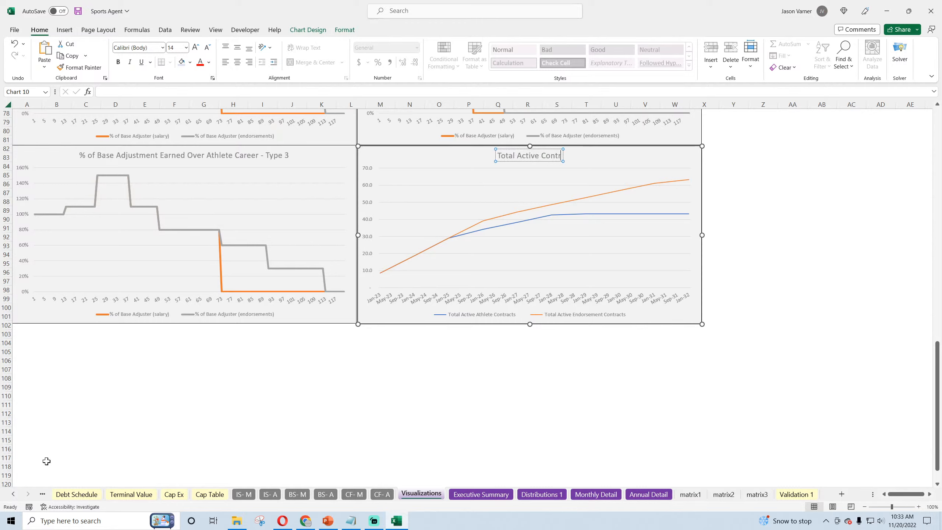
pyautogui.write('acts by')
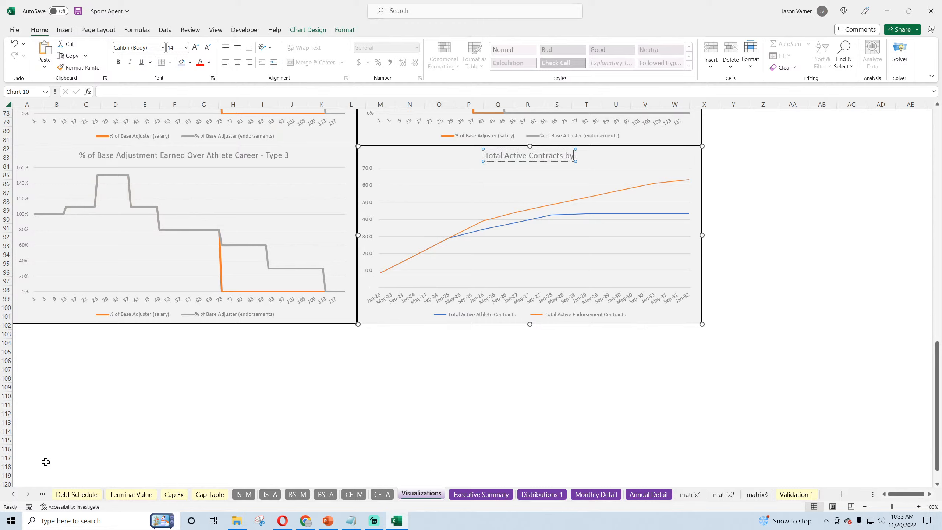
pyautogui.press('BackSpace')
pyautogui.press('BackSpace')
pyautogui.press('BackSpace')
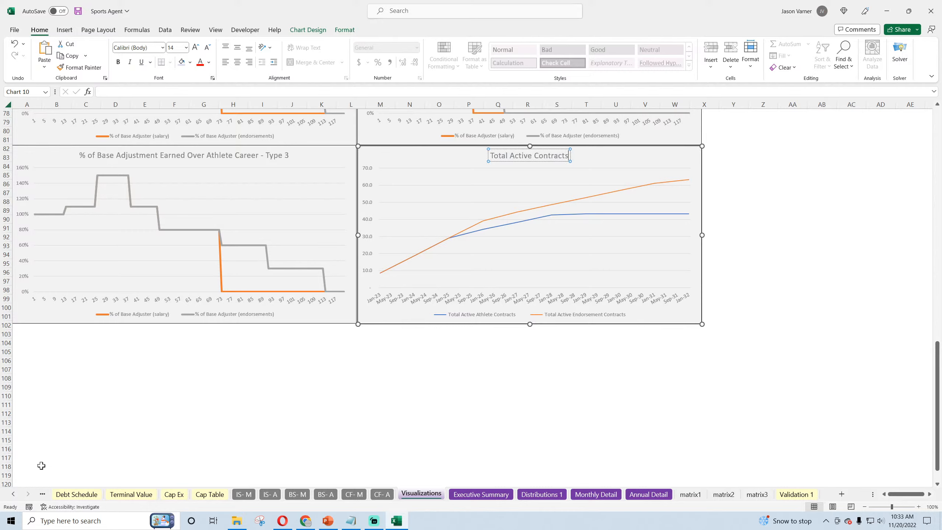
pyautogui.write(': At')
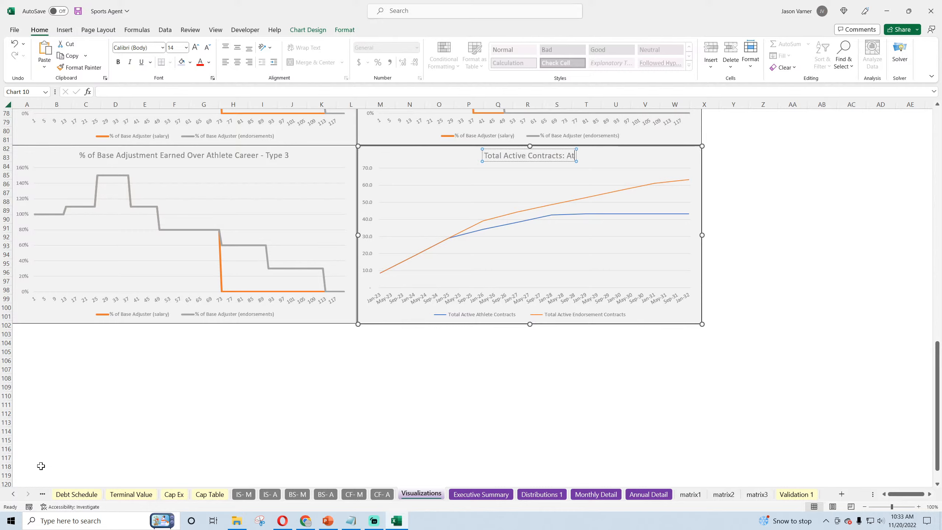
pyautogui.write('hlete vs. Endorsements')
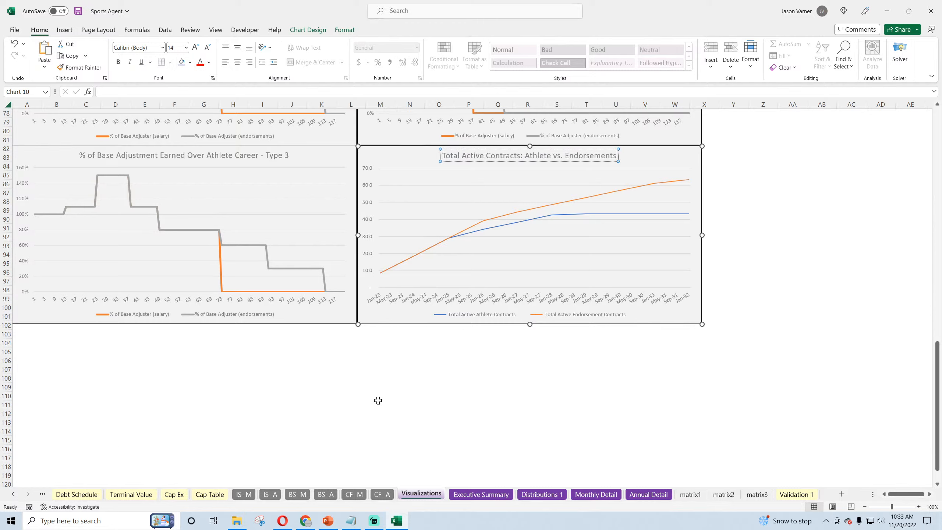
# Recolor the Total Active Endorsement Contracts line black and give it a heavier weight in the Total Active Contracts chart.
pyautogui.click(493, 413)
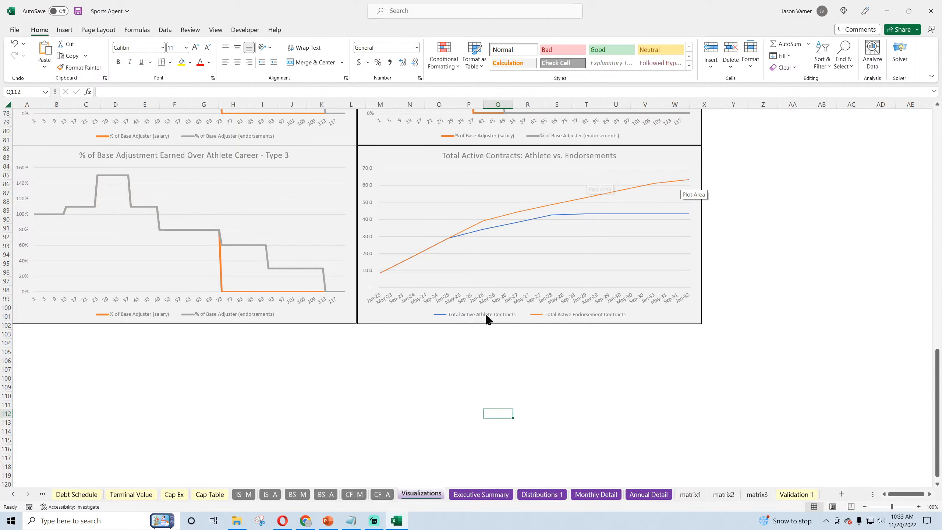
pyautogui.rightClick(596, 194)
pyautogui.click(633, 167)
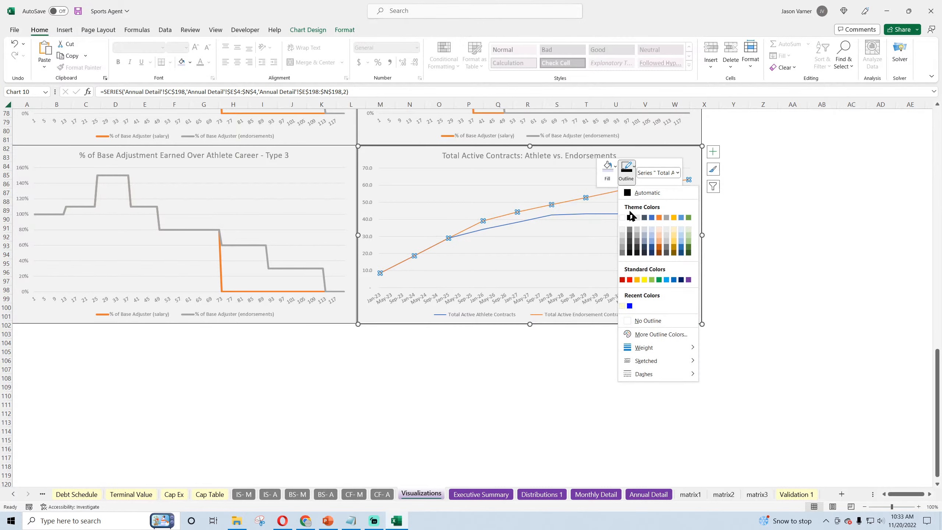
pyautogui.click(627, 219)
pyautogui.click(627, 168)
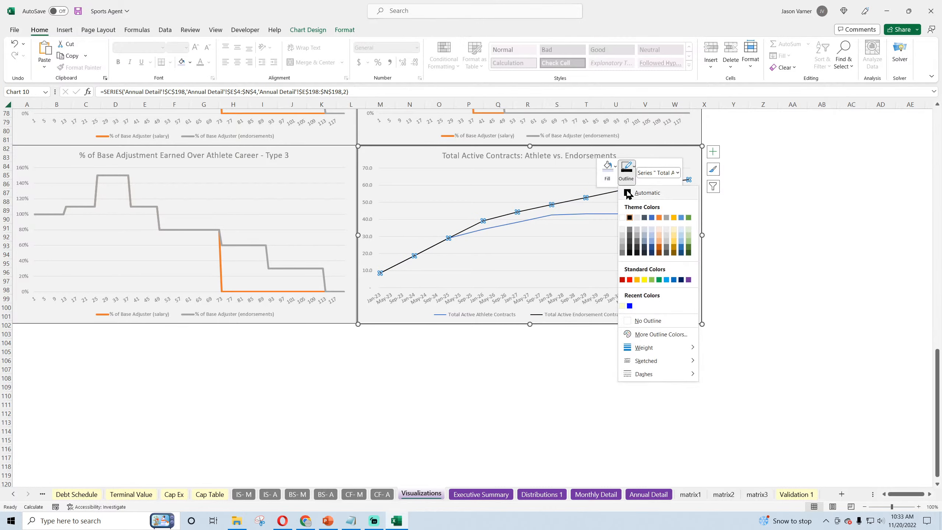
pyautogui.moveTo(671, 355)
pyautogui.click(729, 418)
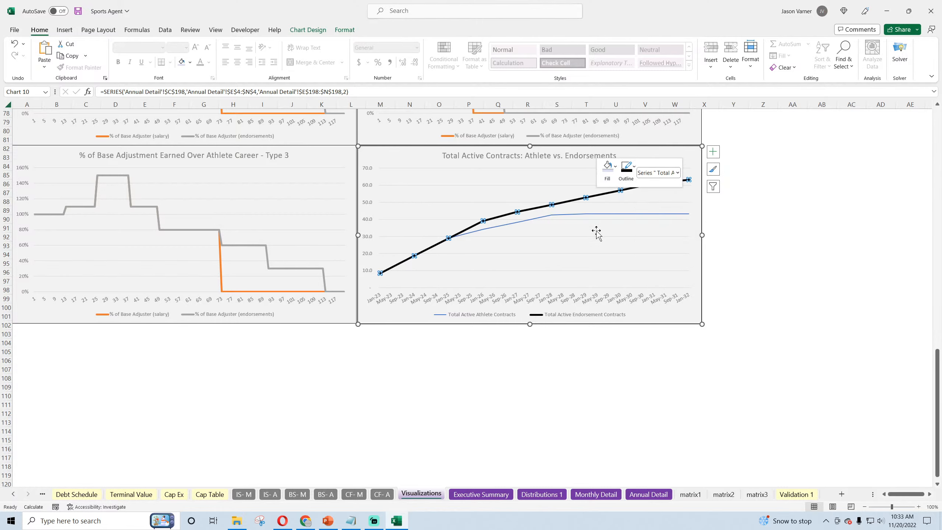
# Give the blue Total Active Athlete Contracts line a heavier weight and deselect the chart.
pyautogui.rightClick(597, 215)
pyautogui.click(626, 188)
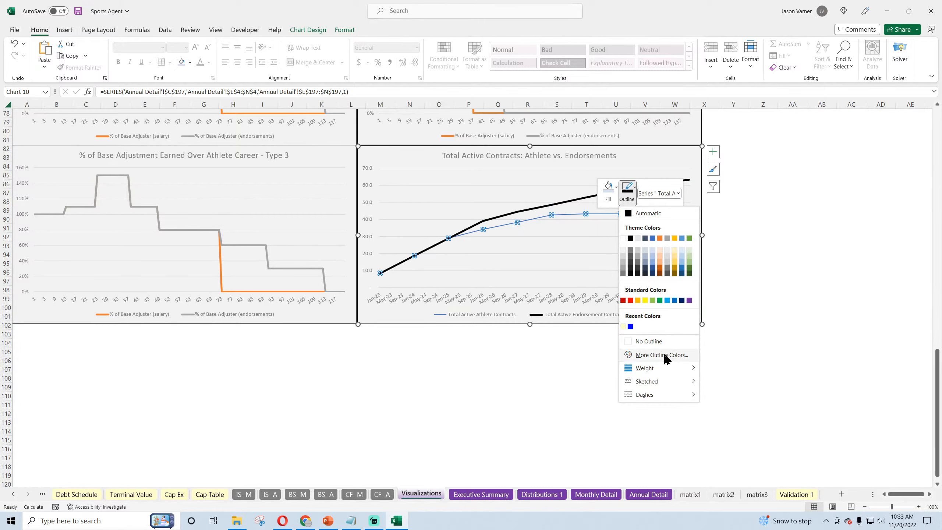
pyautogui.moveTo(661, 370)
pyautogui.click(727, 440)
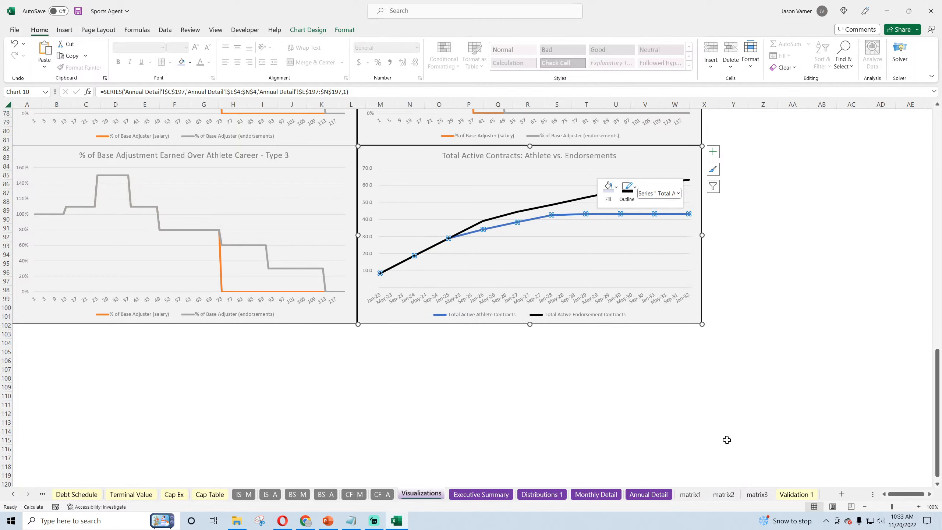
pyautogui.click(568, 399)
# Save the workbook and compare the endorsement and athlete lines in the Total Active Contracts chart.
pyautogui.scroll(4, 468, 366)
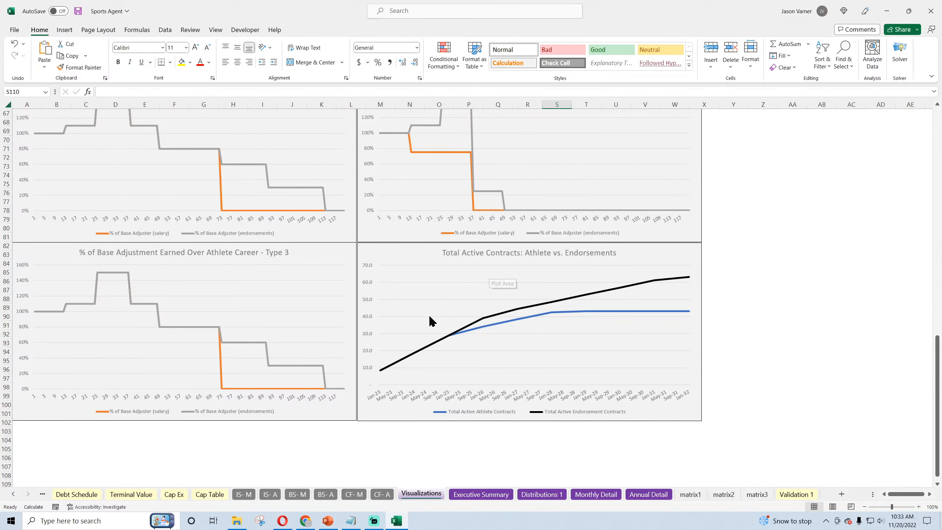
pyautogui.scroll(11, 475, 334)
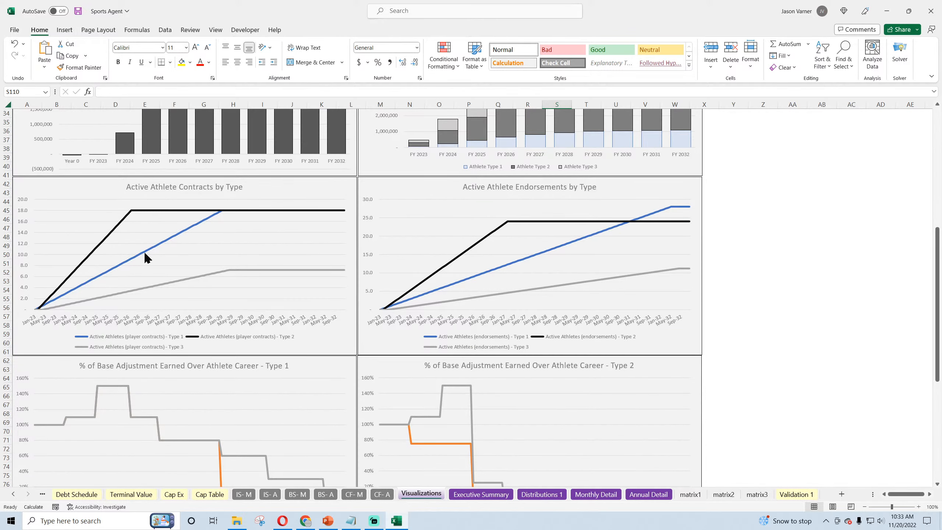
pyautogui.scroll(-15, 475, 289)
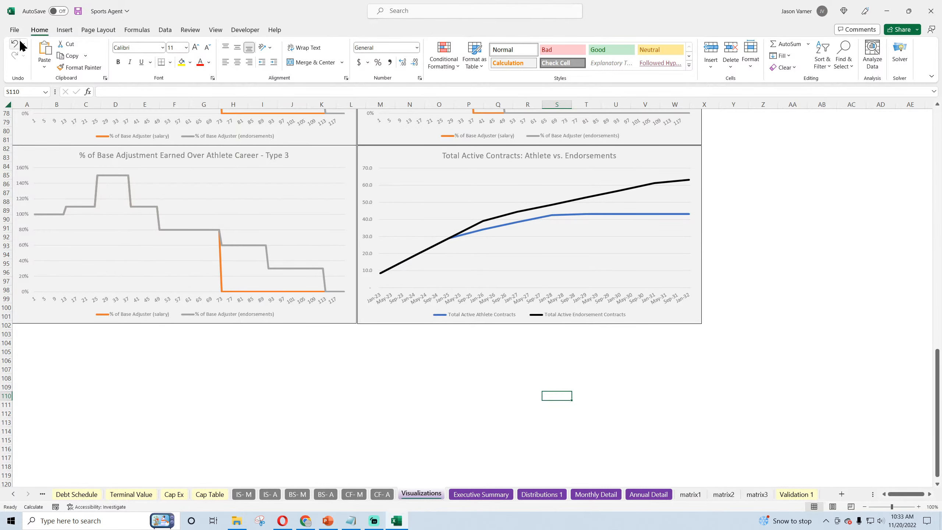
pyautogui.click(77, 11)
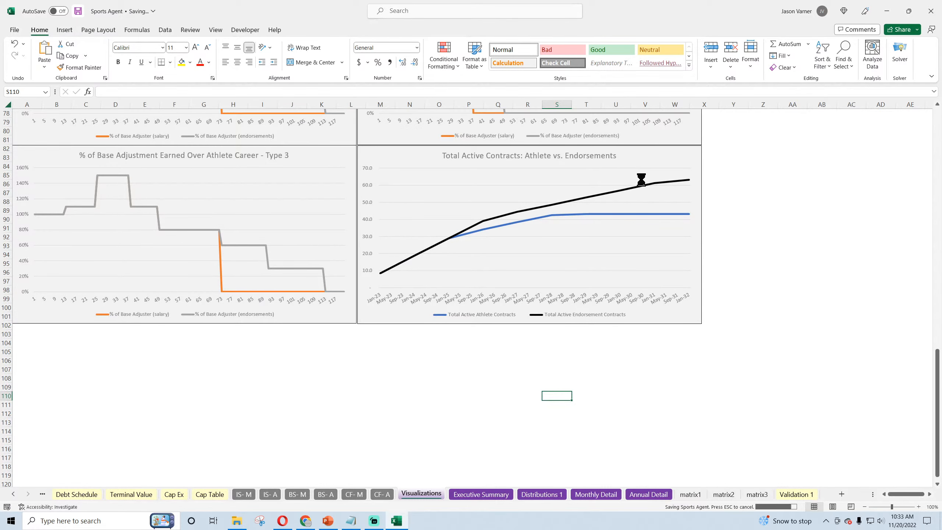
pyautogui.moveTo(659, 184)
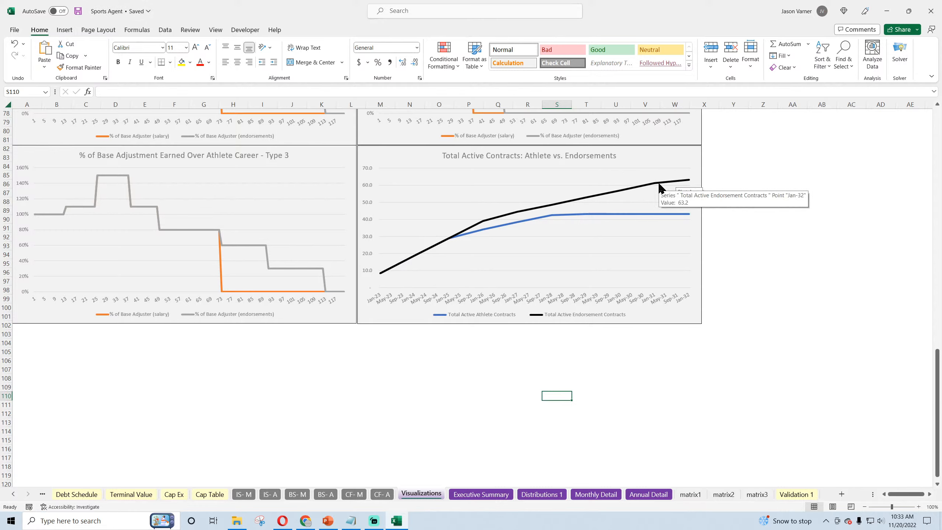
pyautogui.moveTo(657, 217)
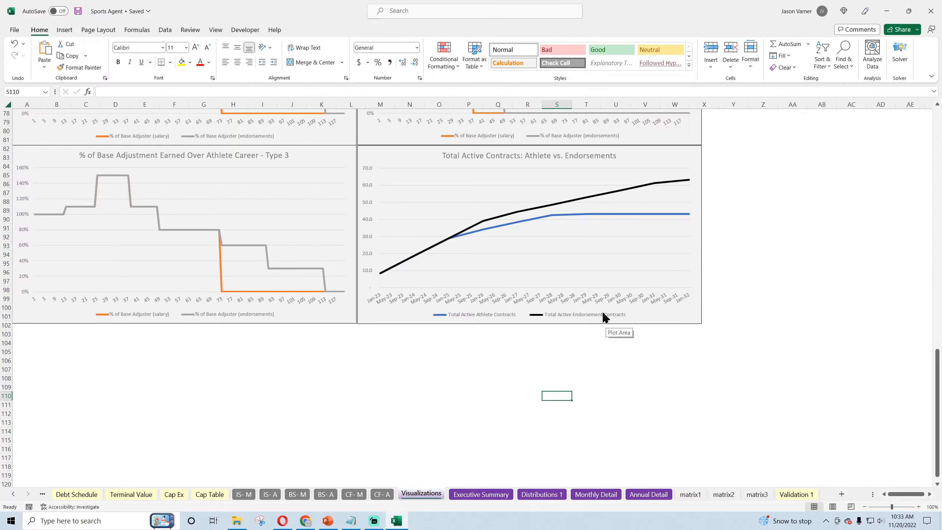
# Format the year headers in Annual Detail E4:N4 with the custom number format "FY" yyyy.
pyautogui.scroll(20, 593, 302)
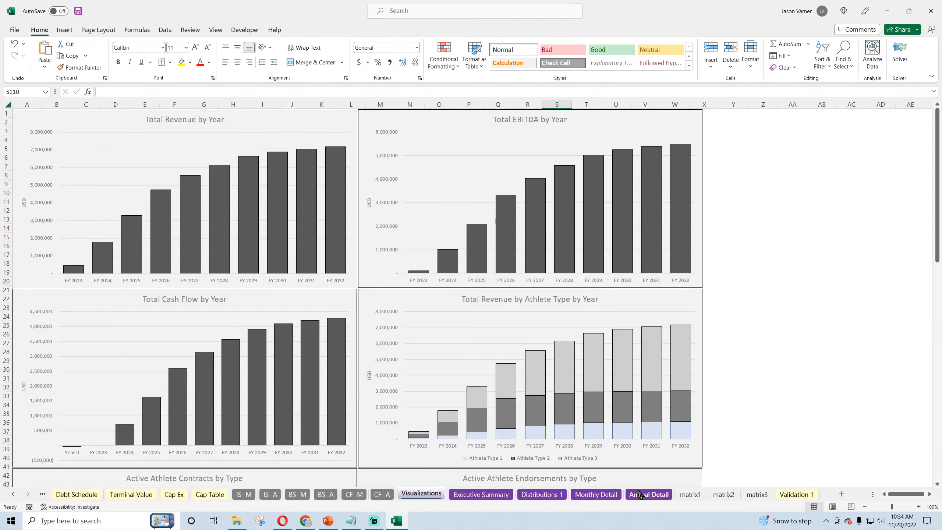
pyautogui.click(649, 494)
pyautogui.moveTo(317, 141); pyautogui.dragTo(742, 138)
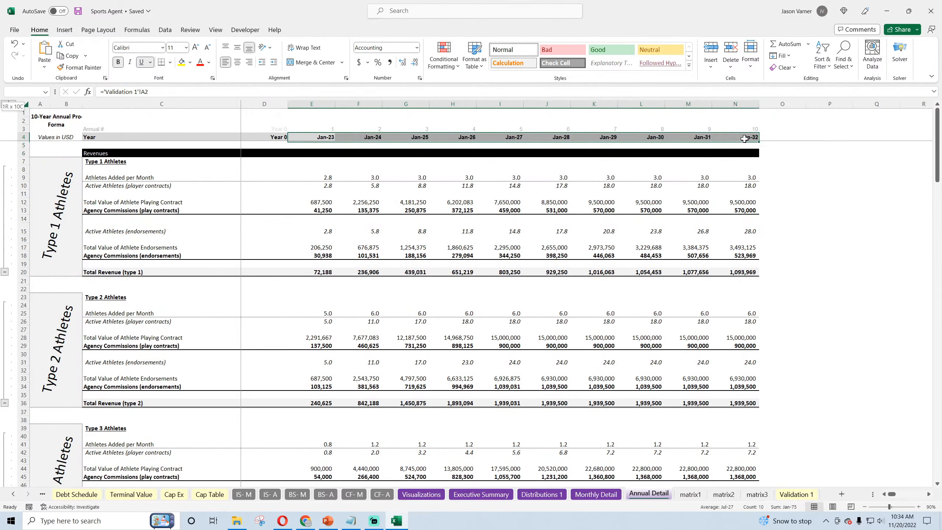
pyautogui.click(419, 78)
pyautogui.click(449, 233)
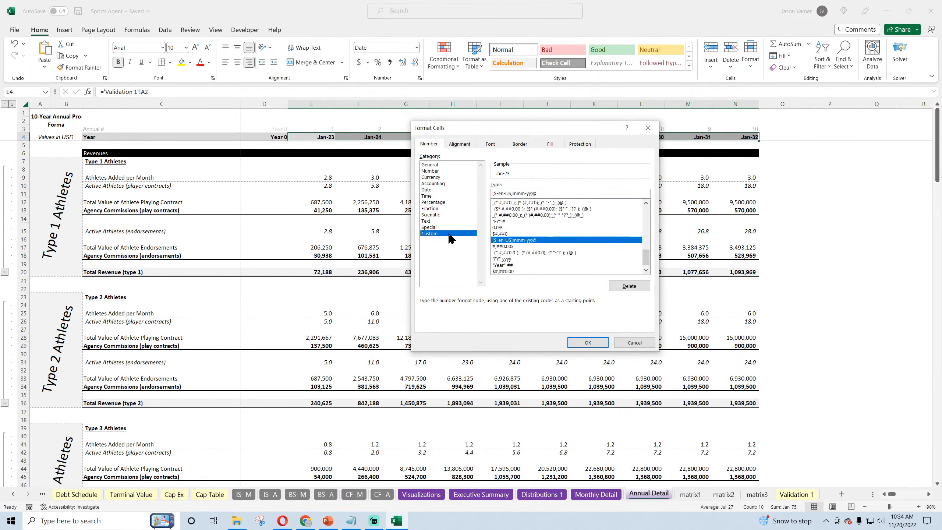
pyautogui.moveTo(548, 193); pyautogui.dragTo(436, 195)
pyautogui.write('"FY" yyyy')
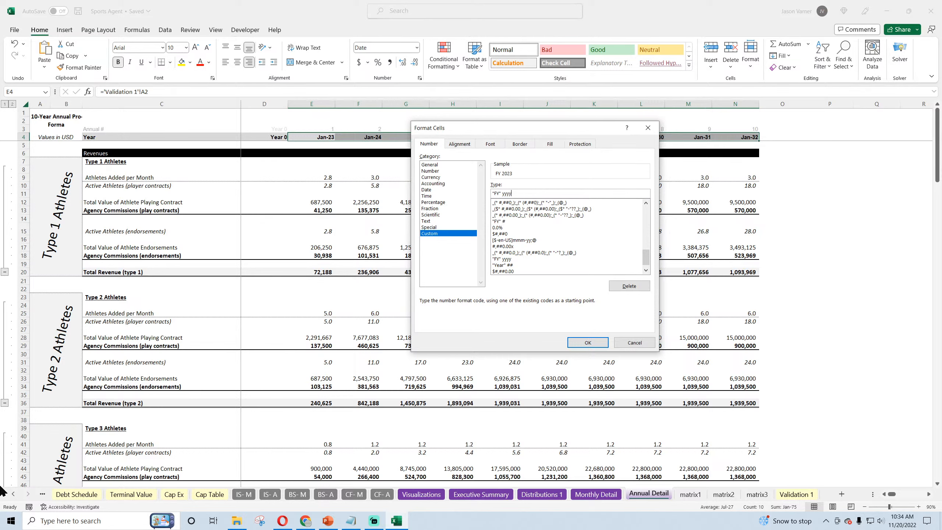
pyautogui.press('Return')
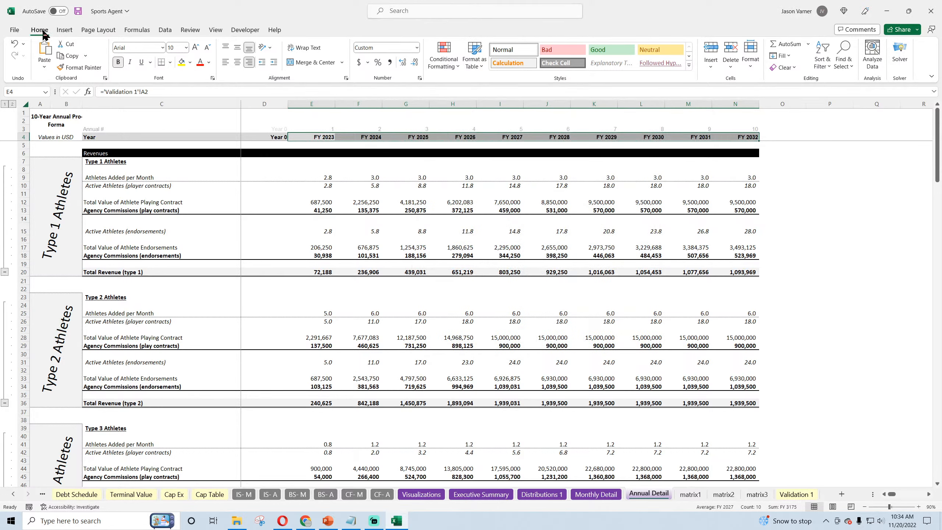
# Save the workbook with the reformatted Annual Detail year headers.
pyautogui.click(77, 11)
pyautogui.click(814, 379)
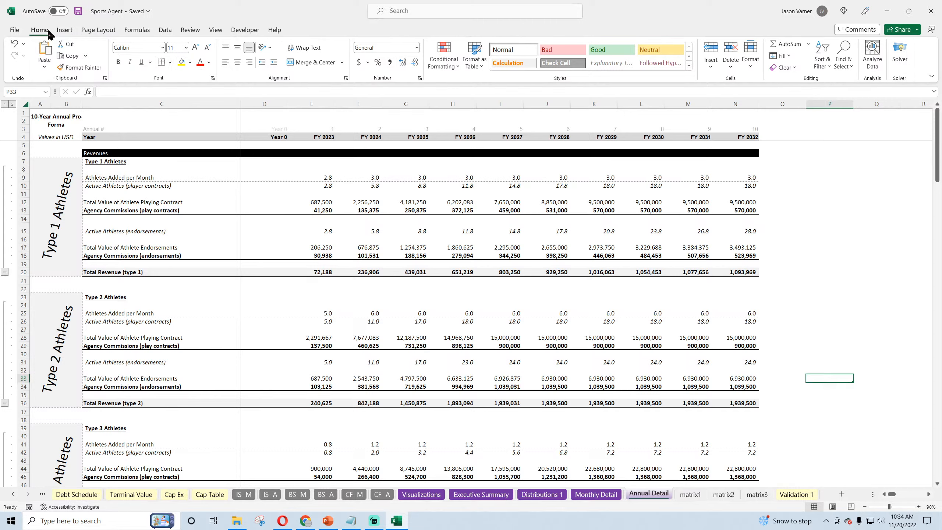
pyautogui.click(77, 11)
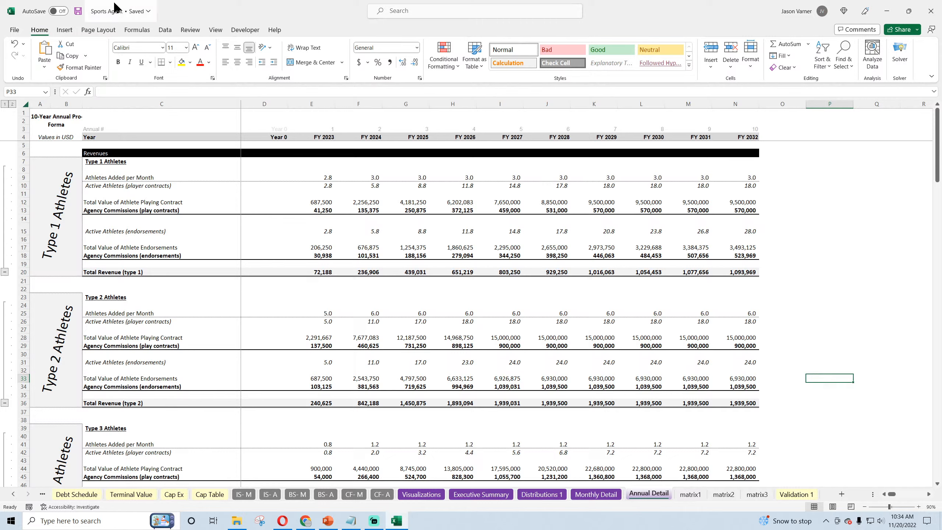
pyautogui.click(77, 11)
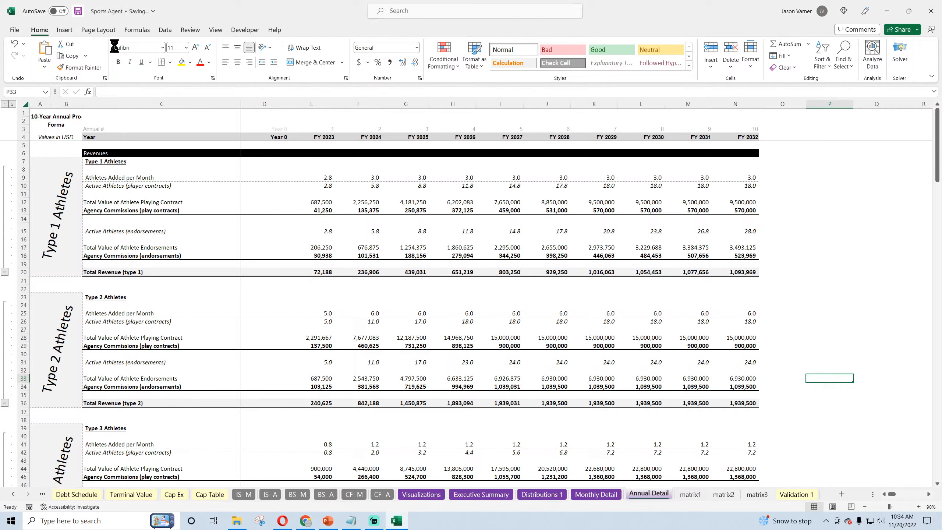
# Look over the Monthly Detail, Annual Detail, Distributions 1 and Executive Summary sheets.
pyautogui.click(596, 494)
pyautogui.scroll(8, 451, 394)
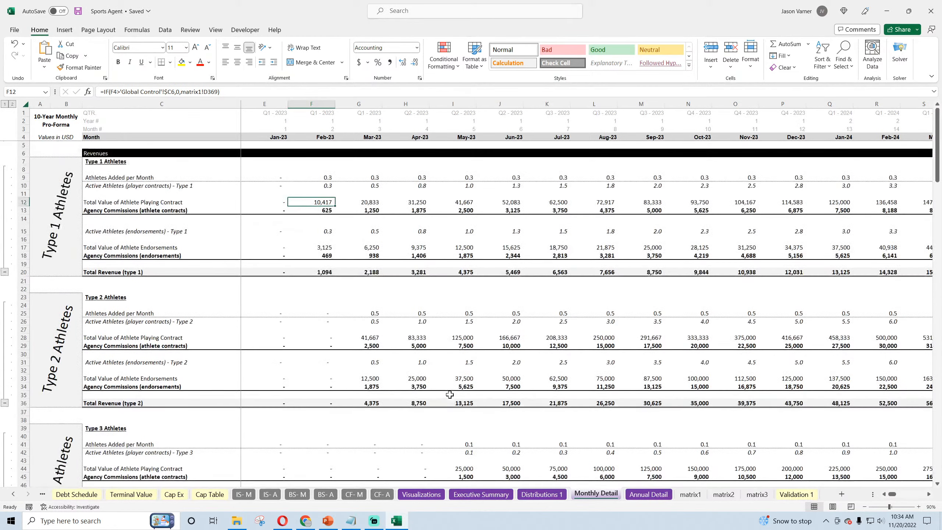
pyautogui.moveTo(892, 494); pyautogui.dragTo(889, 496)
pyautogui.click(649, 494)
pyautogui.click(541, 494)
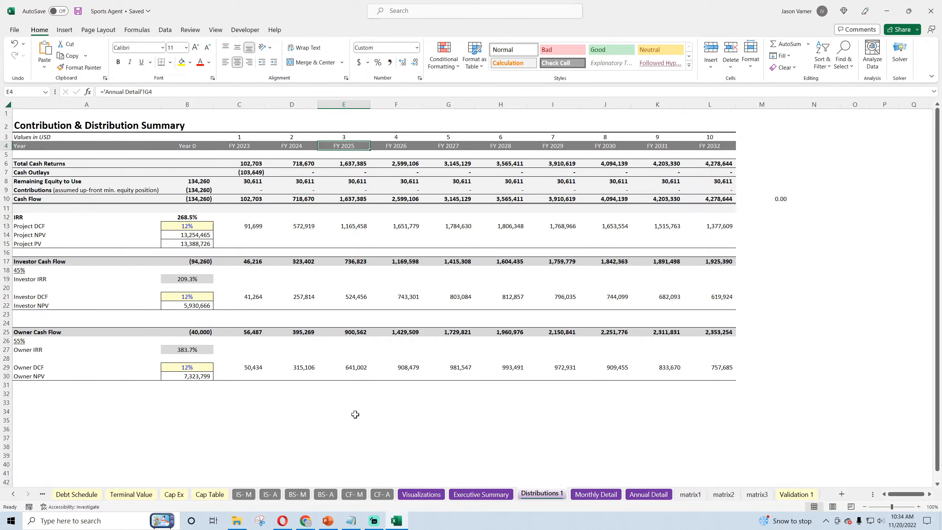
pyautogui.click(490, 496)
pyautogui.scroll(1, 419, 417)
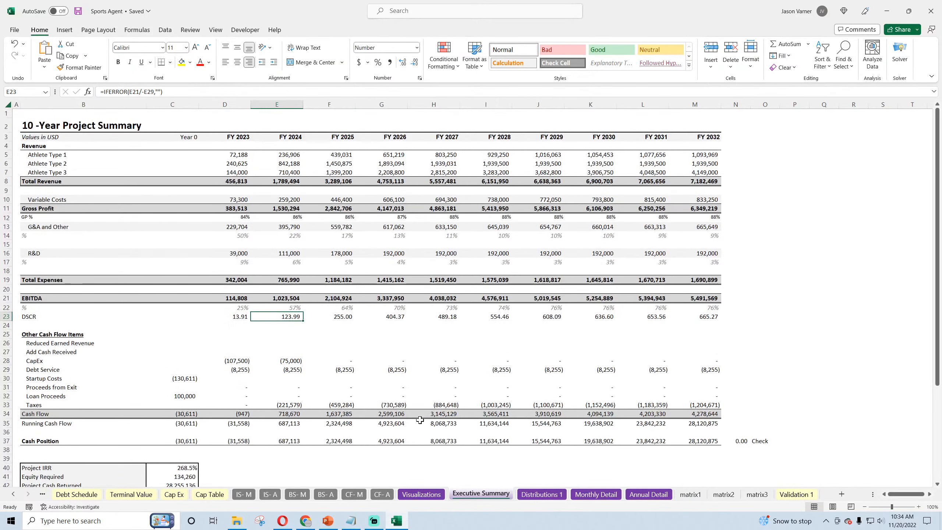
# Review the full set of charts on the Visualizations sheet and save the workbook.
pyautogui.click(421, 494)
pyautogui.scroll(-1, 350, 418)
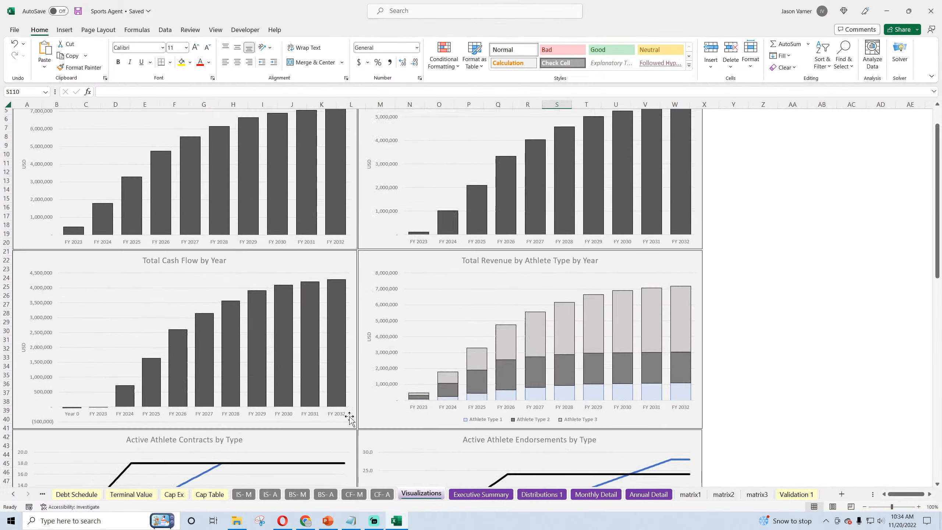
pyautogui.scroll(1, 350, 418)
pyautogui.scroll(-18, 349, 419)
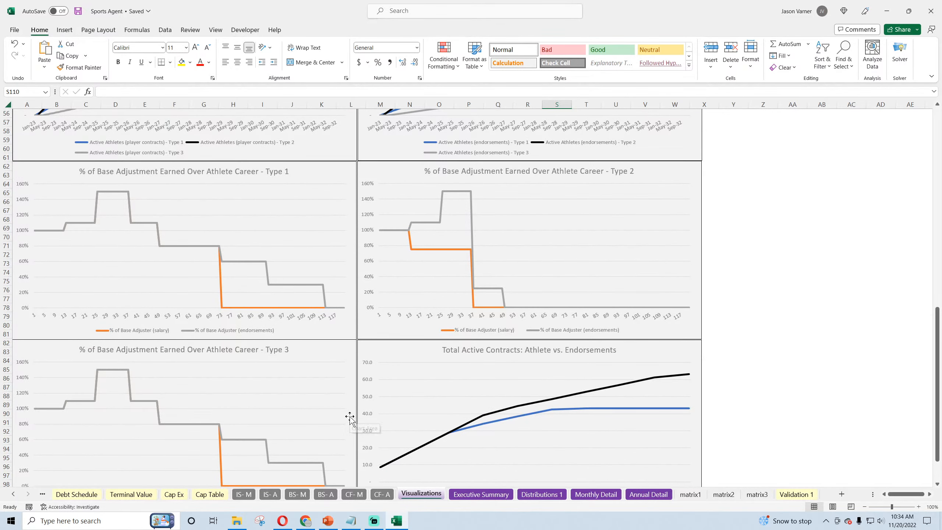
pyautogui.scroll(18, 349, 418)
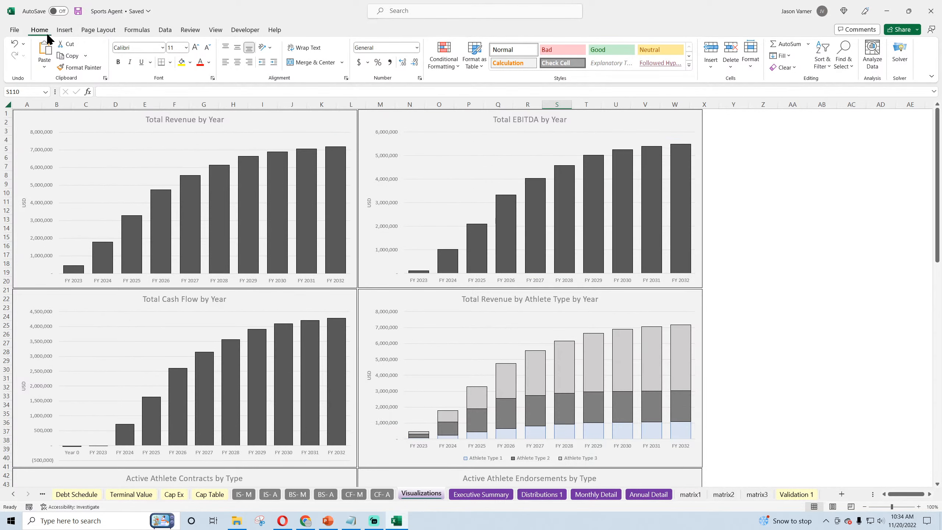
pyautogui.click(79, 11)
# Examine the 10-year project summary on Executive Summary and the axis labels of the Visualizations charts.
pyautogui.click(486, 492)
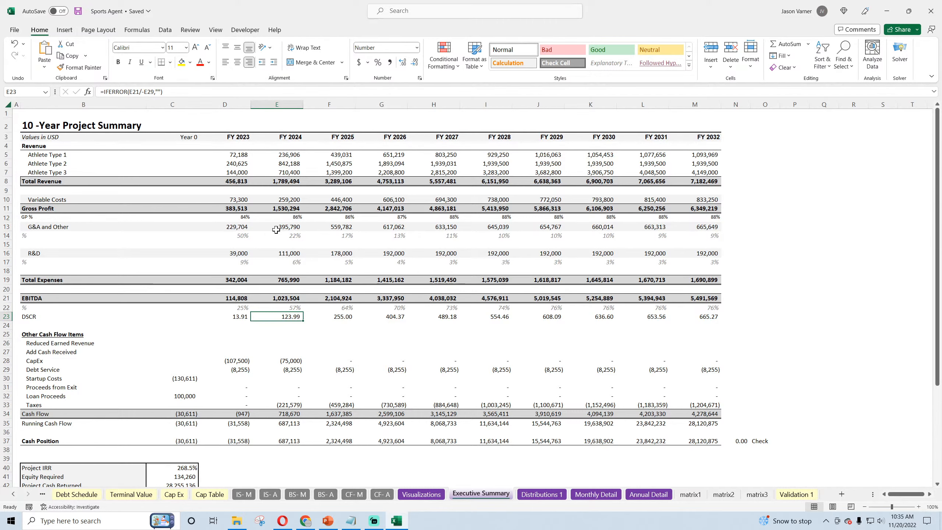
pyautogui.click(421, 494)
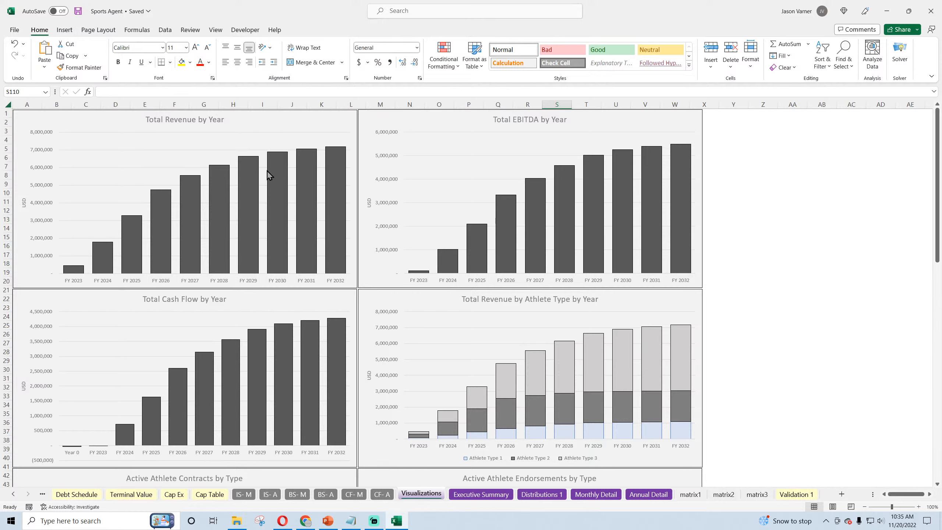
pyautogui.moveTo(271, 174)
pyautogui.scroll(-18, 333, 353)
pyautogui.scroll(-12, 334, 354)
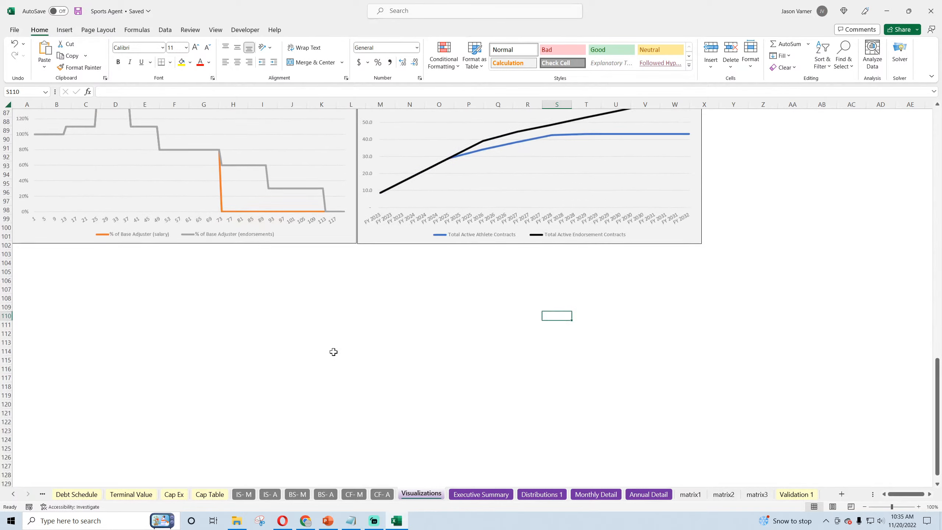
pyautogui.scroll(20, 333, 354)
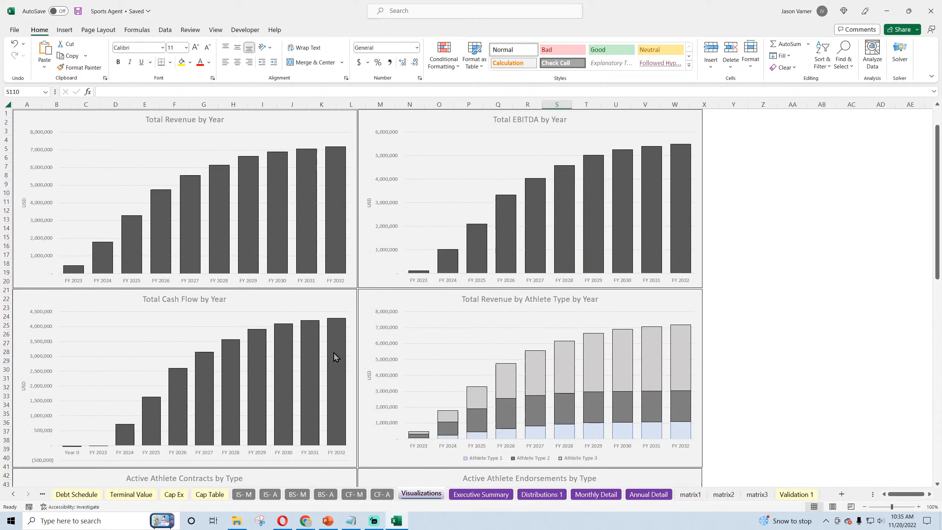
# On the Index sheet, highlight the tab descriptions in C5:D23 and save the workbook.
pyautogui.click(12, 494)
pyautogui.click(12, 495)
pyautogui.click(12, 494)
pyautogui.click(12, 494)
pyautogui.click(12, 495)
pyautogui.click(61, 494)
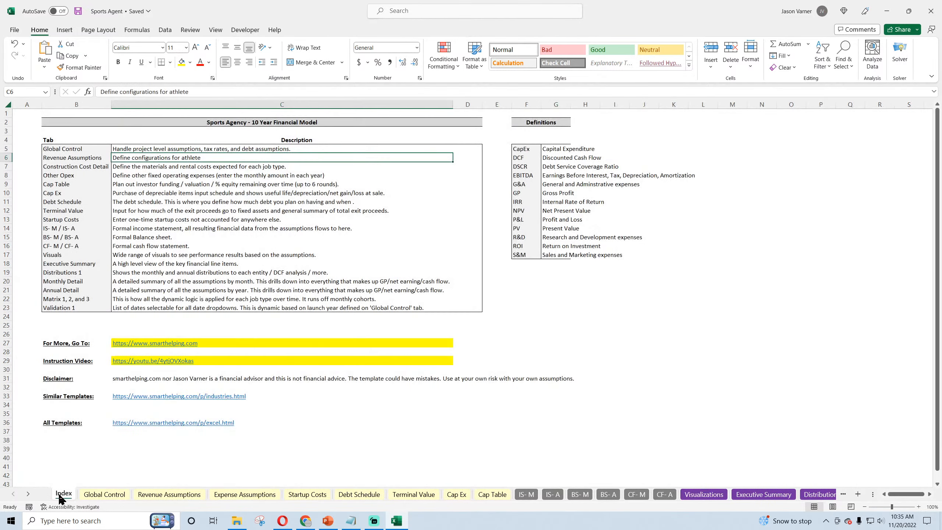
pyautogui.moveTo(143, 148); pyautogui.dragTo(157, 304)
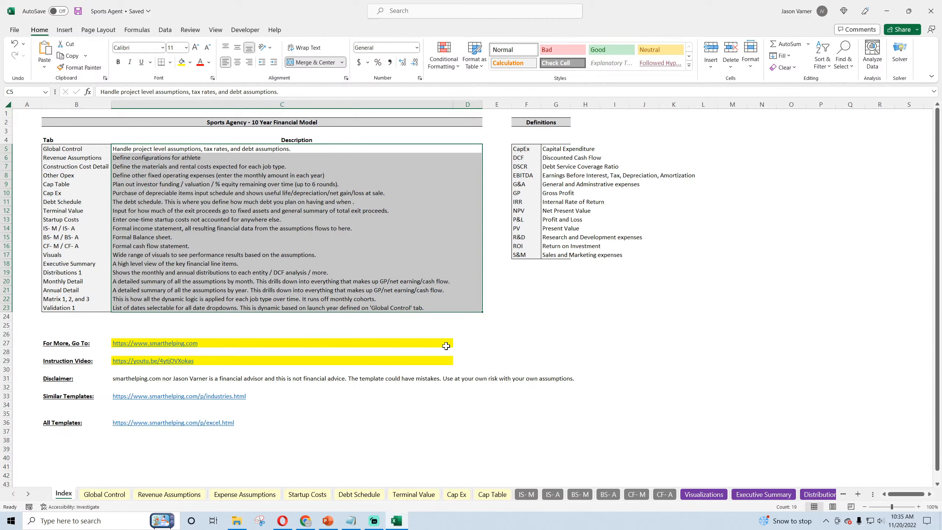
pyautogui.click(79, 11)
# Switch to Chrome and browse the template list on the Financial Models page of smarthelping.com.
pyautogui.click(305, 527)
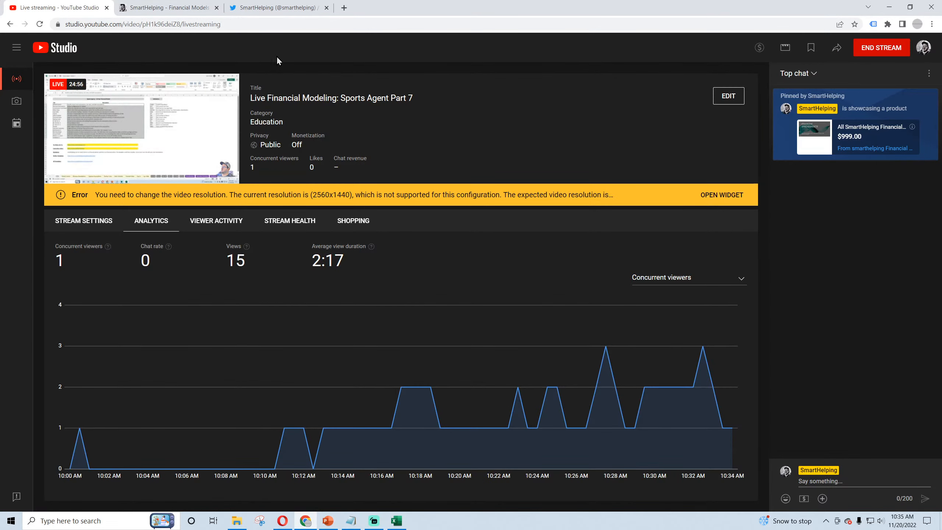
pyautogui.click(190, 8)
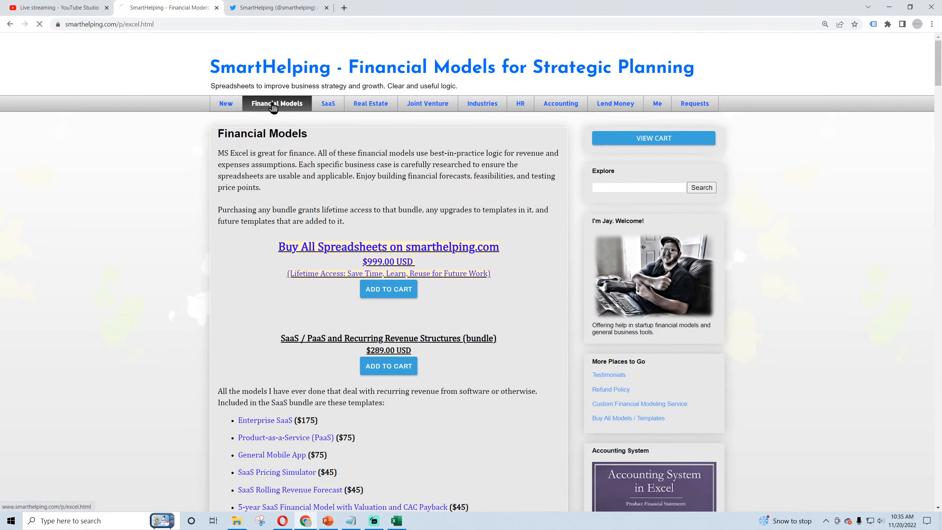
pyautogui.scroll(-3, 219, 262)
pyautogui.scroll(-3, 219, 270)
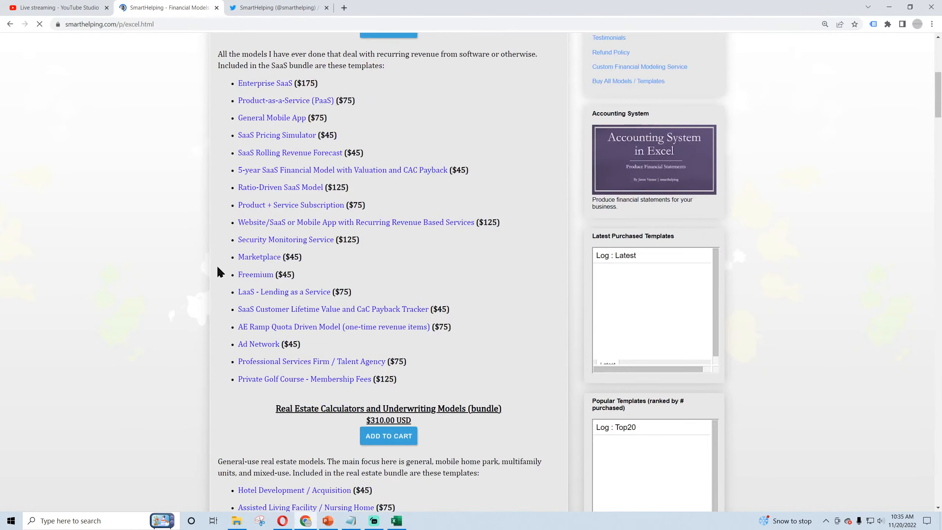
# Examine the templates listed under the SaaS, real estate and industry-specific bundles, highlighting the words "Real Estate Calculators" in the bundle heading.
pyautogui.scroll(3, 218, 270)
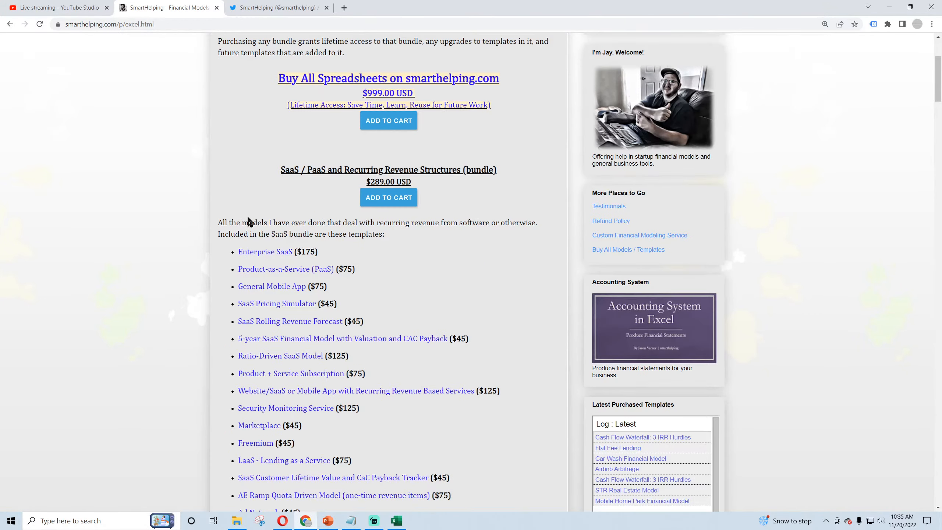
pyautogui.moveTo(242, 222); pyautogui.dragTo(327, 245)
pyautogui.scroll(-6, 303, 274)
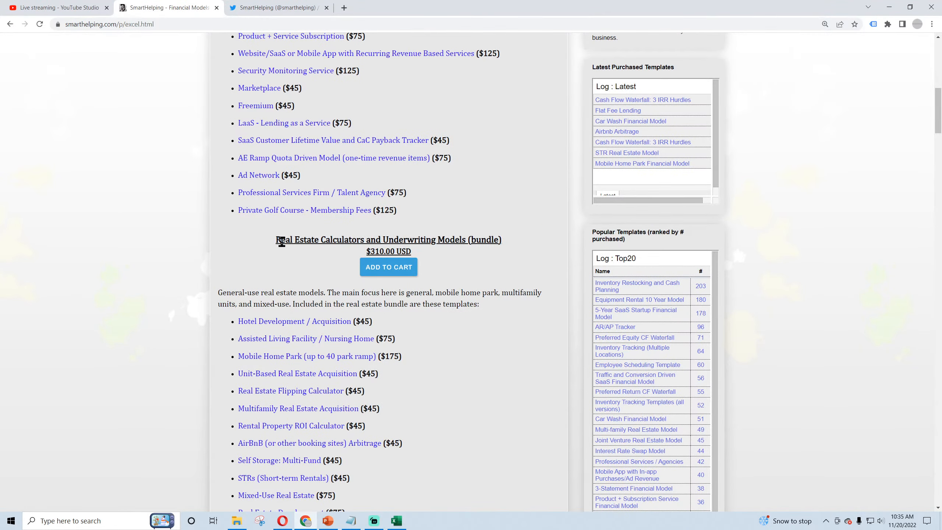
pyautogui.moveTo(282, 242); pyautogui.dragTo(365, 243)
pyautogui.scroll(-3, 255, 296)
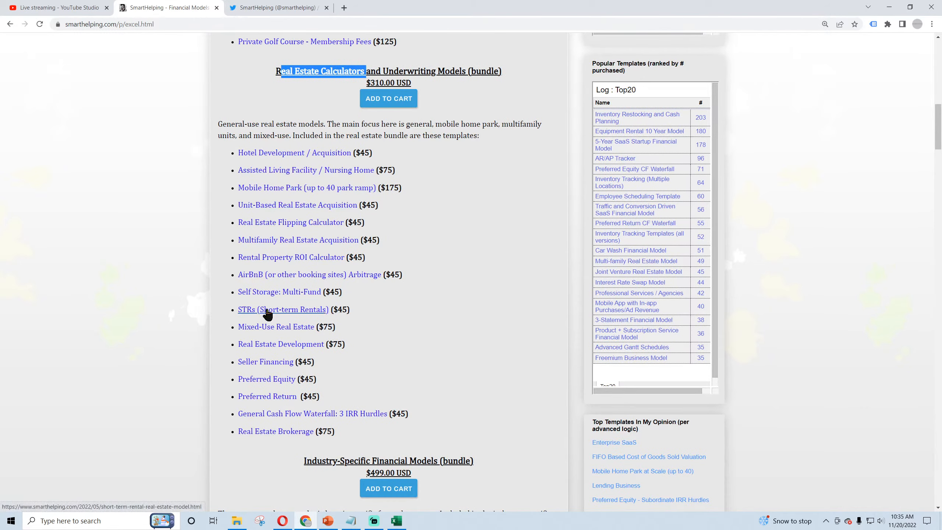
pyautogui.scroll(-4, 269, 257)
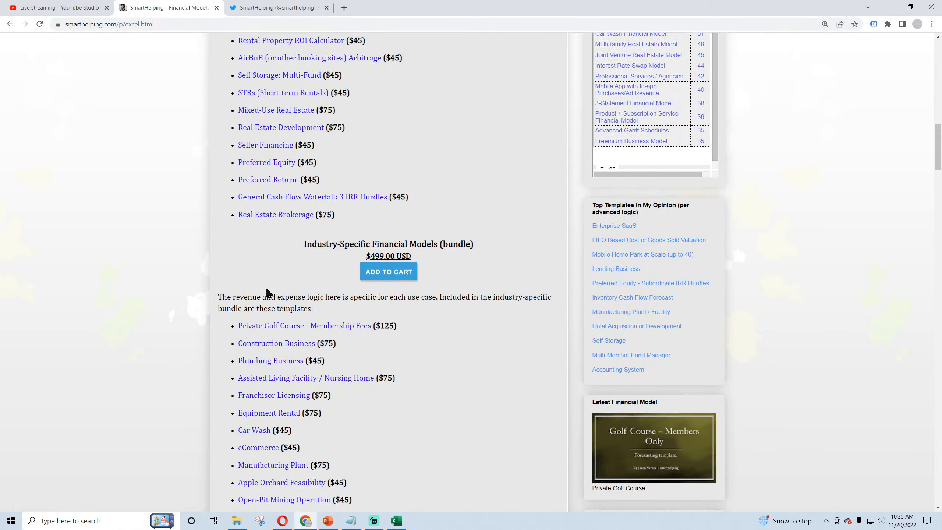
pyautogui.scroll(-5, 266, 289)
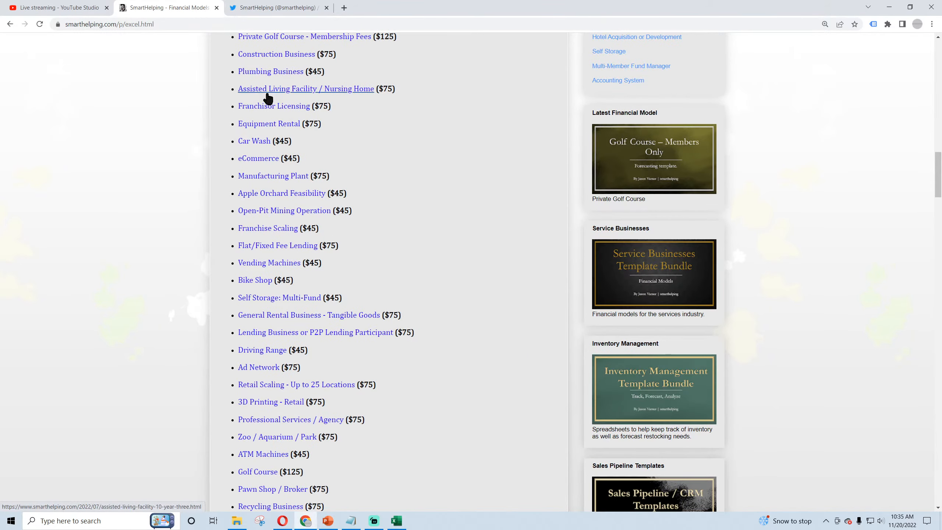
# Examine the joint venture waterfall and the accounting and finance template bundles, continuing down to Personal Finance Tools.
pyautogui.scroll(-12, 263, 267)
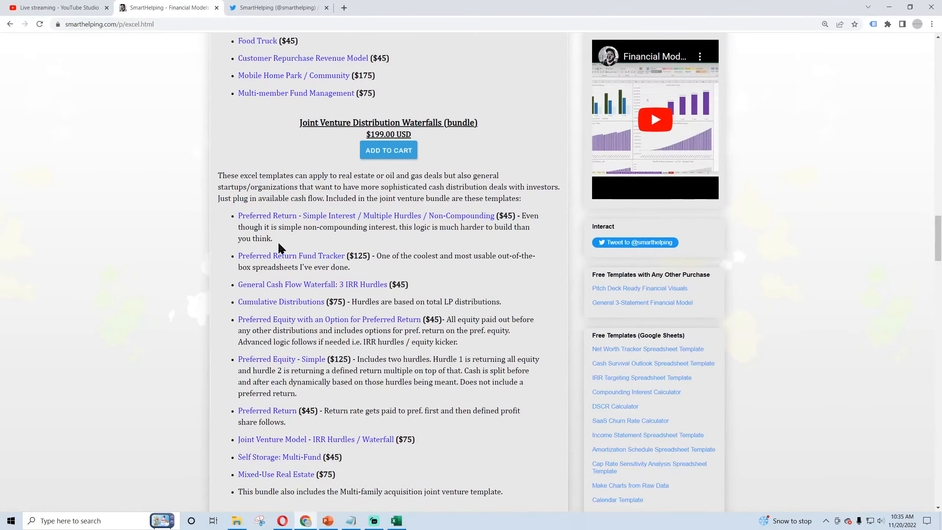
pyautogui.scroll(-1, 284, 285)
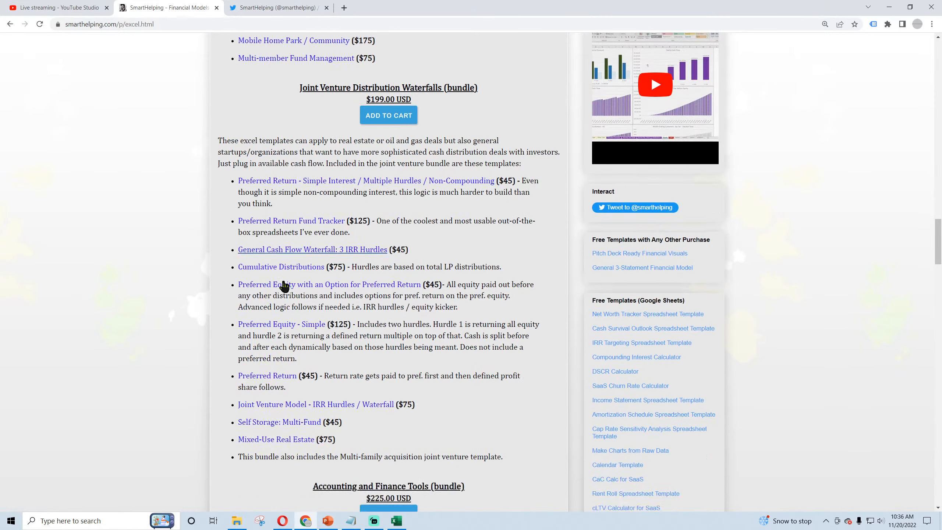
pyautogui.scroll(-5, 284, 286)
pyautogui.scroll(-3, 290, 256)
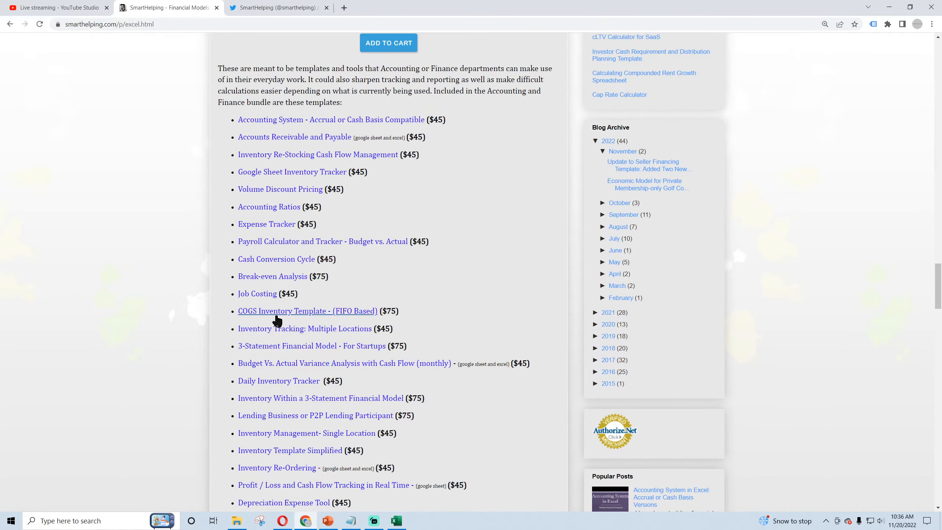
pyautogui.scroll(-8, 277, 317)
pyautogui.scroll(-4, 292, 240)
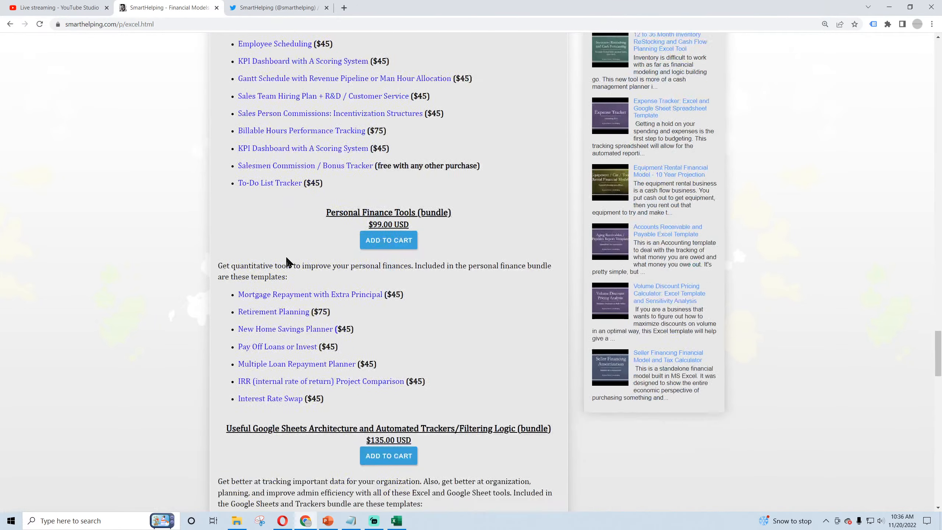
# Examine the Google Sheets tracker, sales pipeline and business valuation bundles, and return to the start of the Financial Models page.
pyautogui.scroll(-3, 287, 261)
pyautogui.scroll(-4, 255, 235)
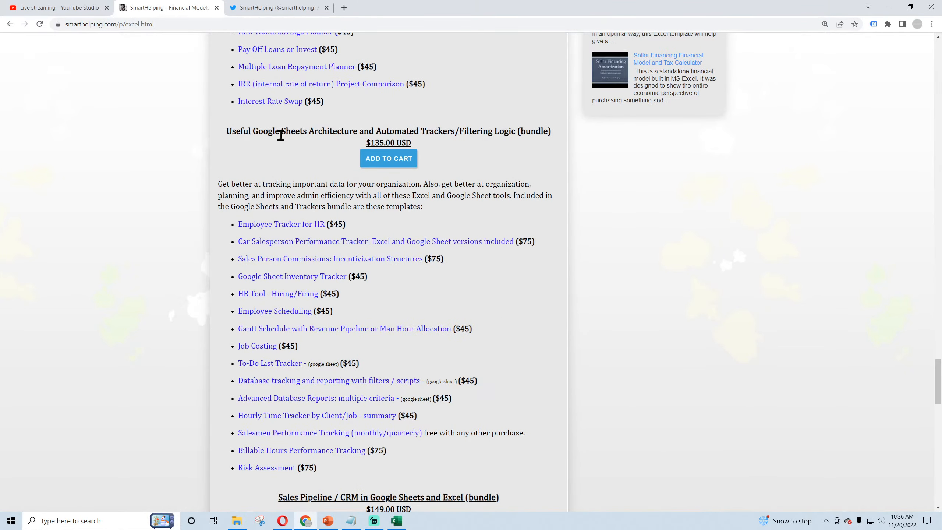
pyautogui.scroll(-4, 260, 280)
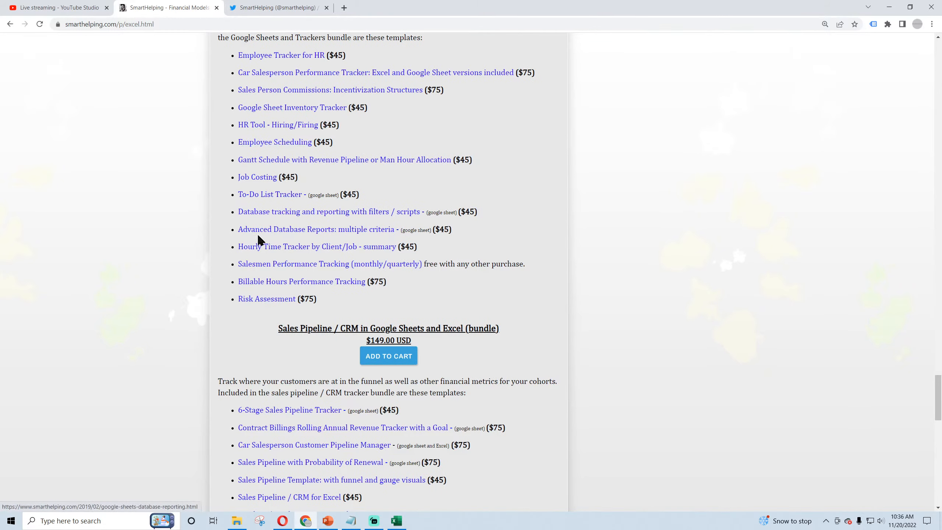
pyautogui.scroll(-4, 258, 239)
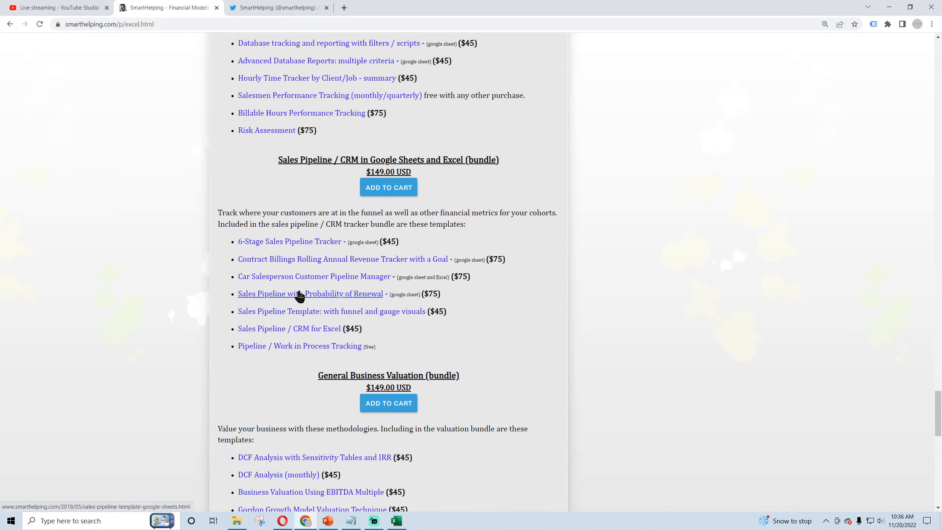
pyautogui.scroll(-3, 296, 282)
pyautogui.scroll(20, 305, 258)
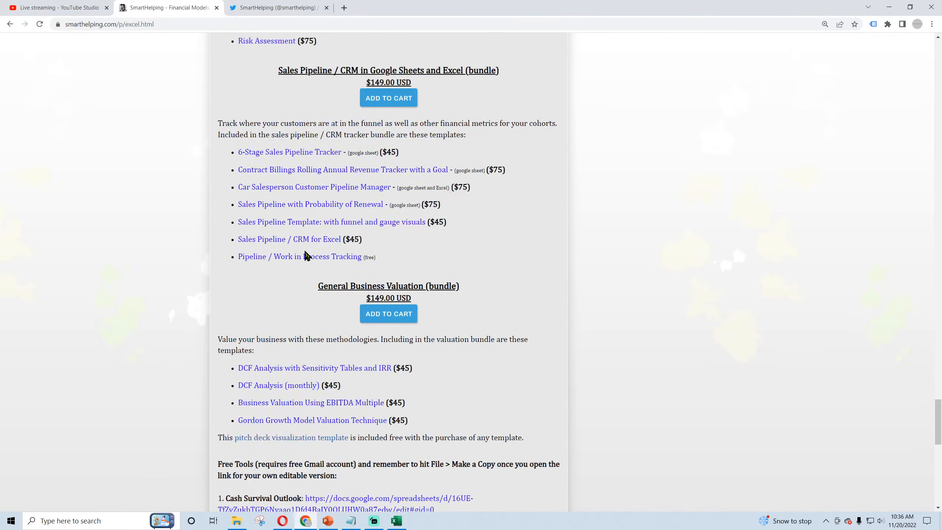
pyautogui.scroll(15, 311, 283)
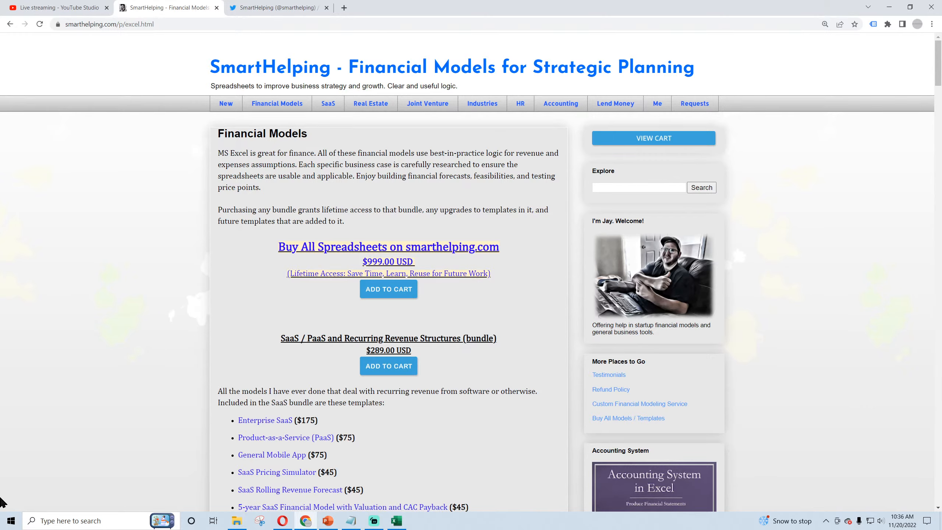
# Open the Inventory Restocking and Cash Planning template from the popular templates list and look through its version videos.
pyautogui.scroll(-12, 472, 223)
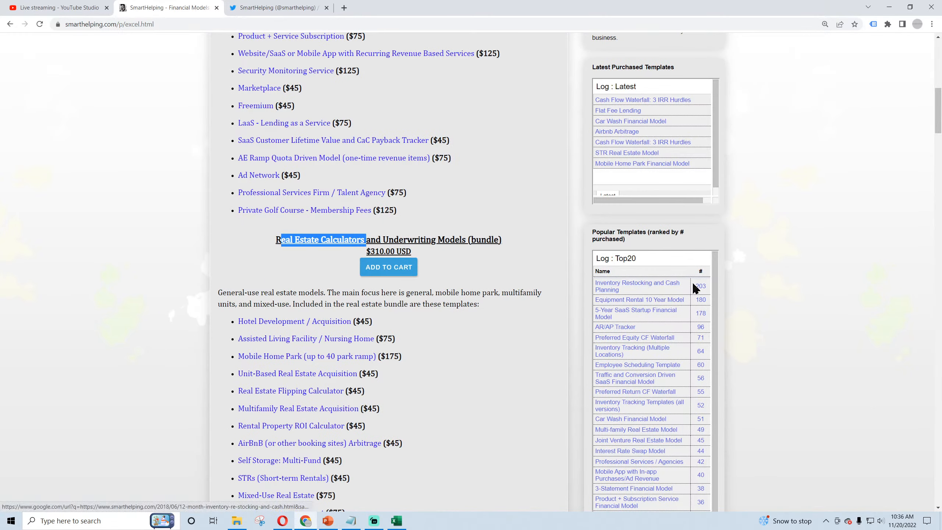
pyautogui.click(639, 288)
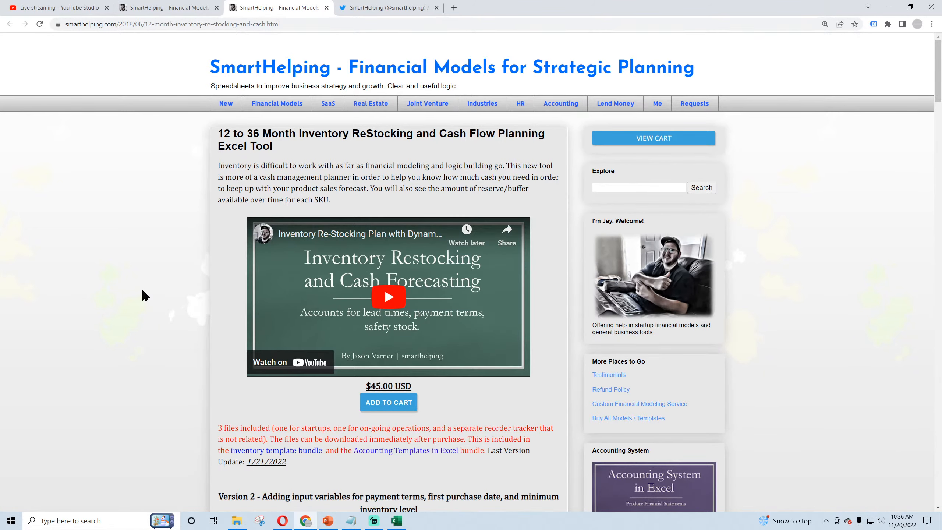
pyautogui.scroll(-4, 143, 292)
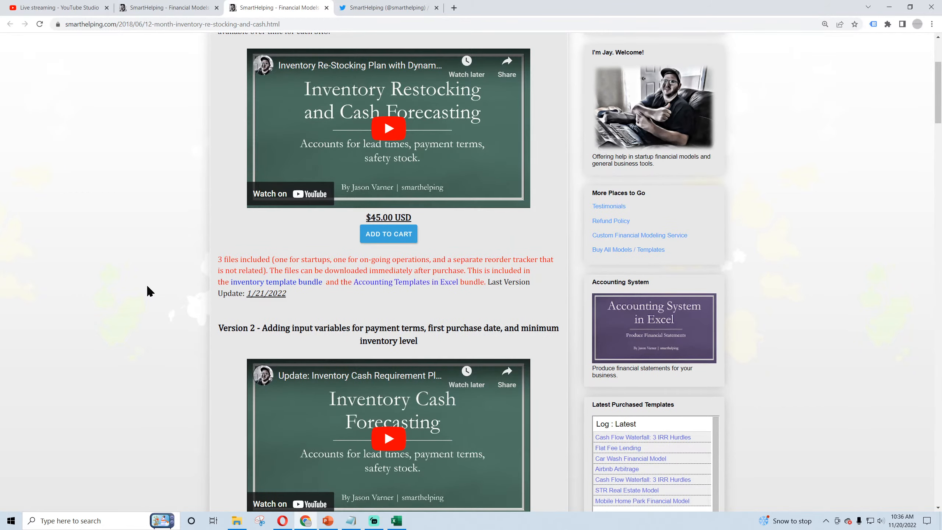
pyautogui.scroll(-8, 147, 291)
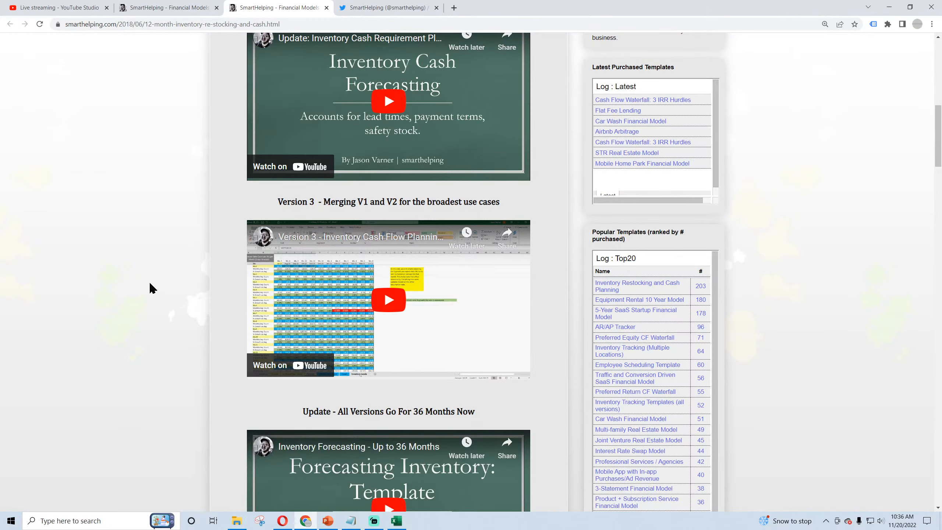
pyautogui.scroll(-14, 148, 283)
pyautogui.scroll(20, 150, 283)
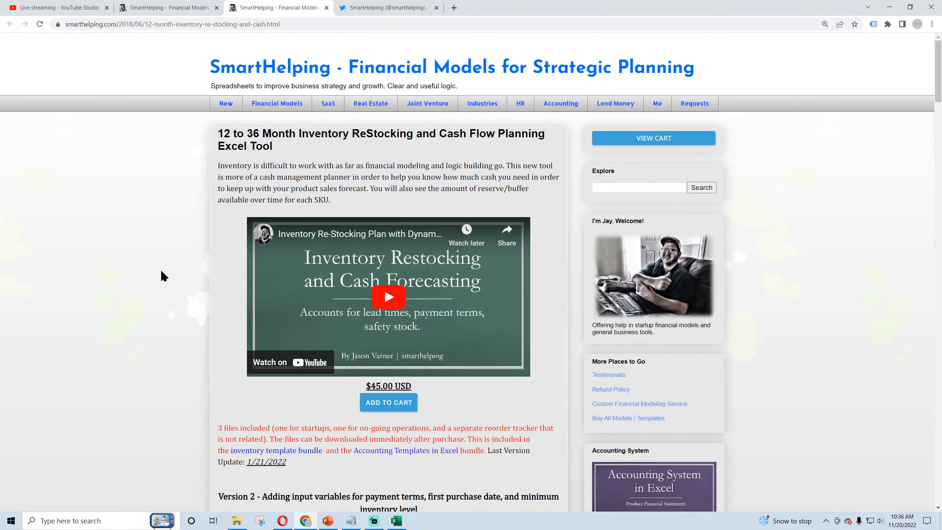